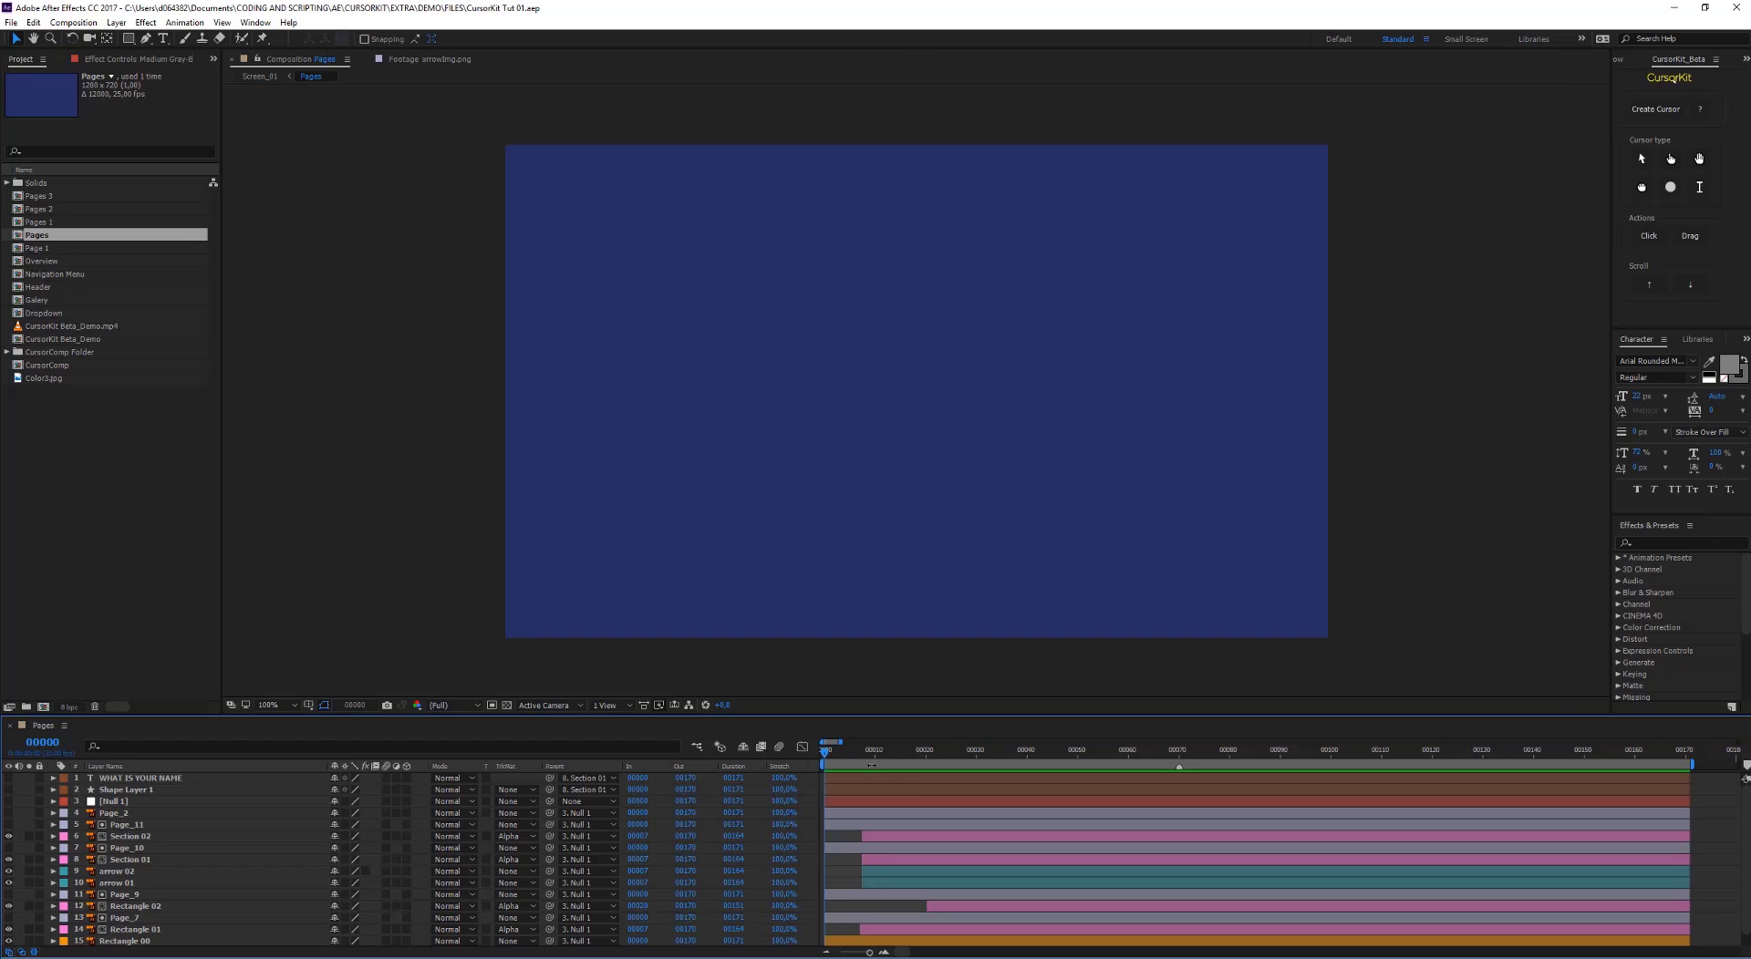
# Preview the Pages composition's website animation from the first frame
pyautogui.press('space')
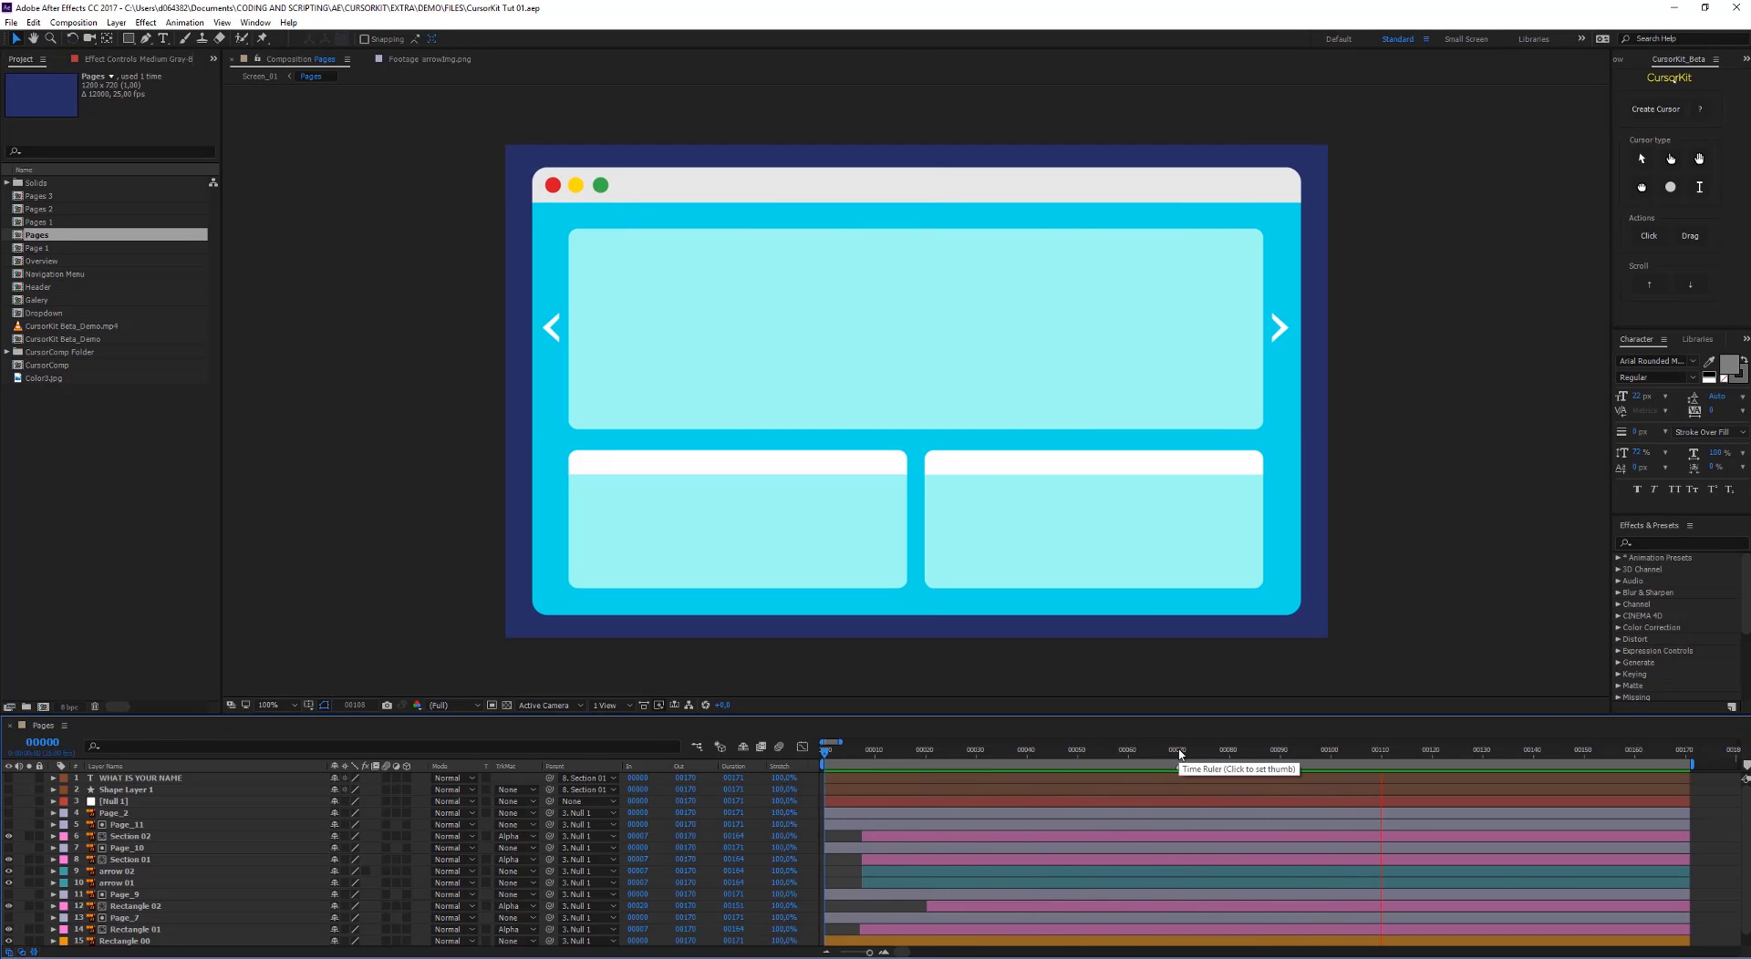
pyautogui.press('space')
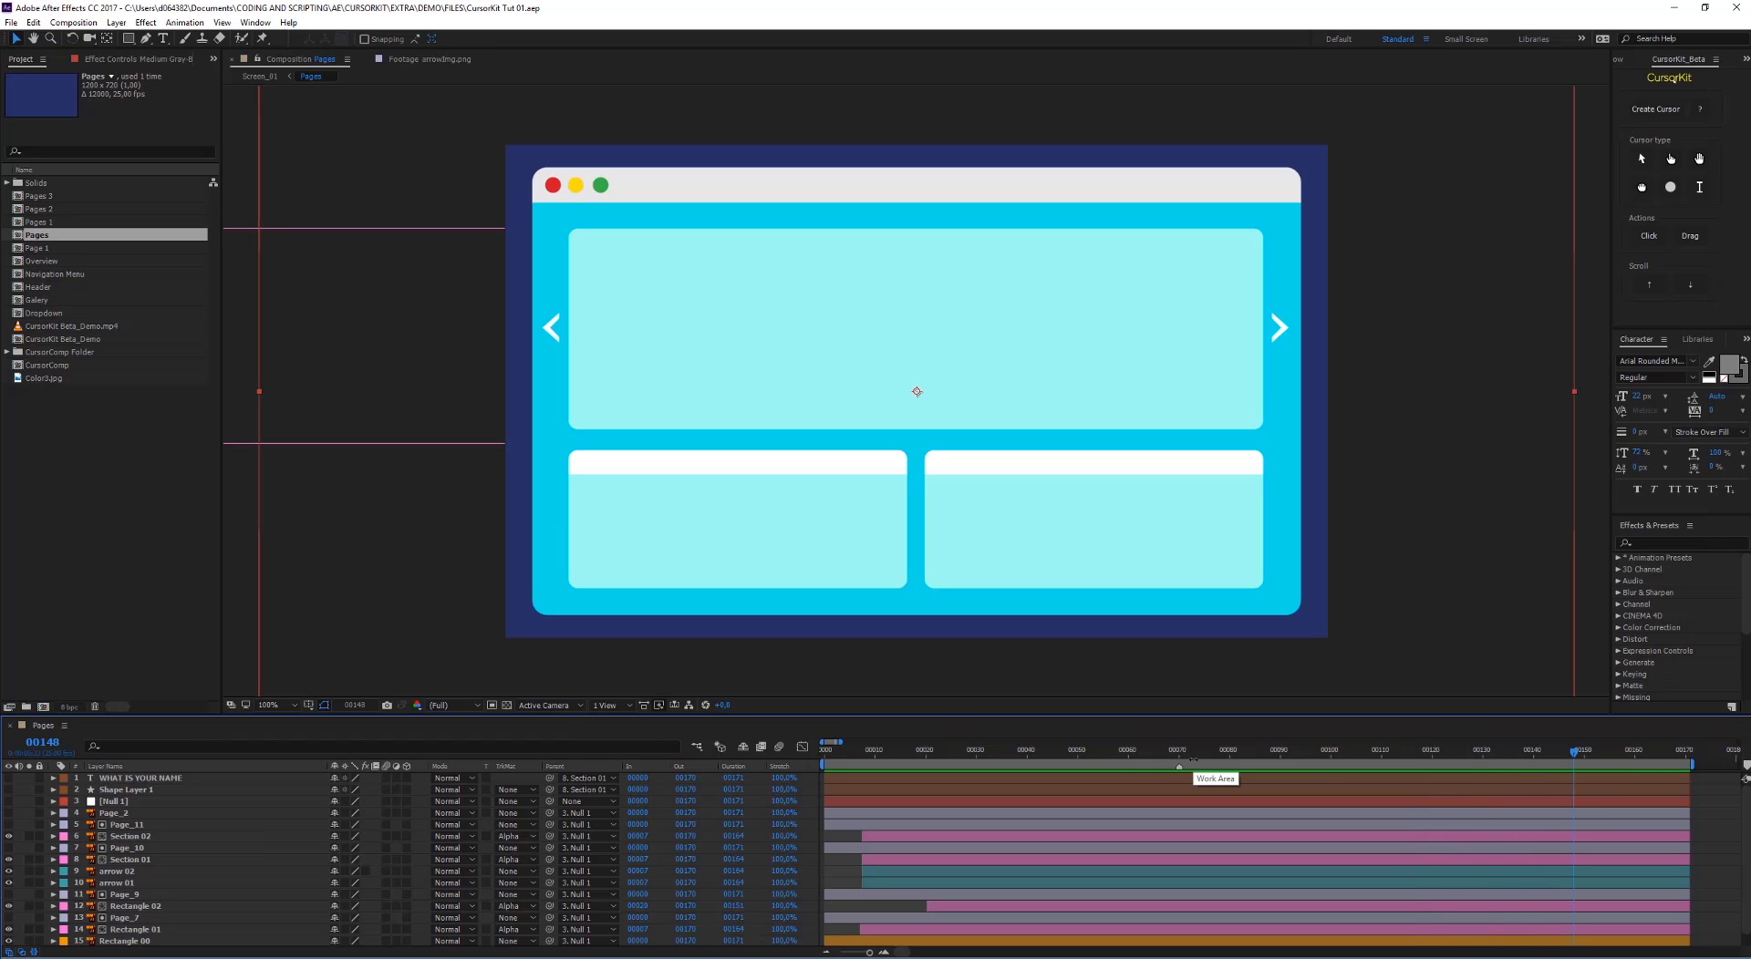
pyautogui.press('space')
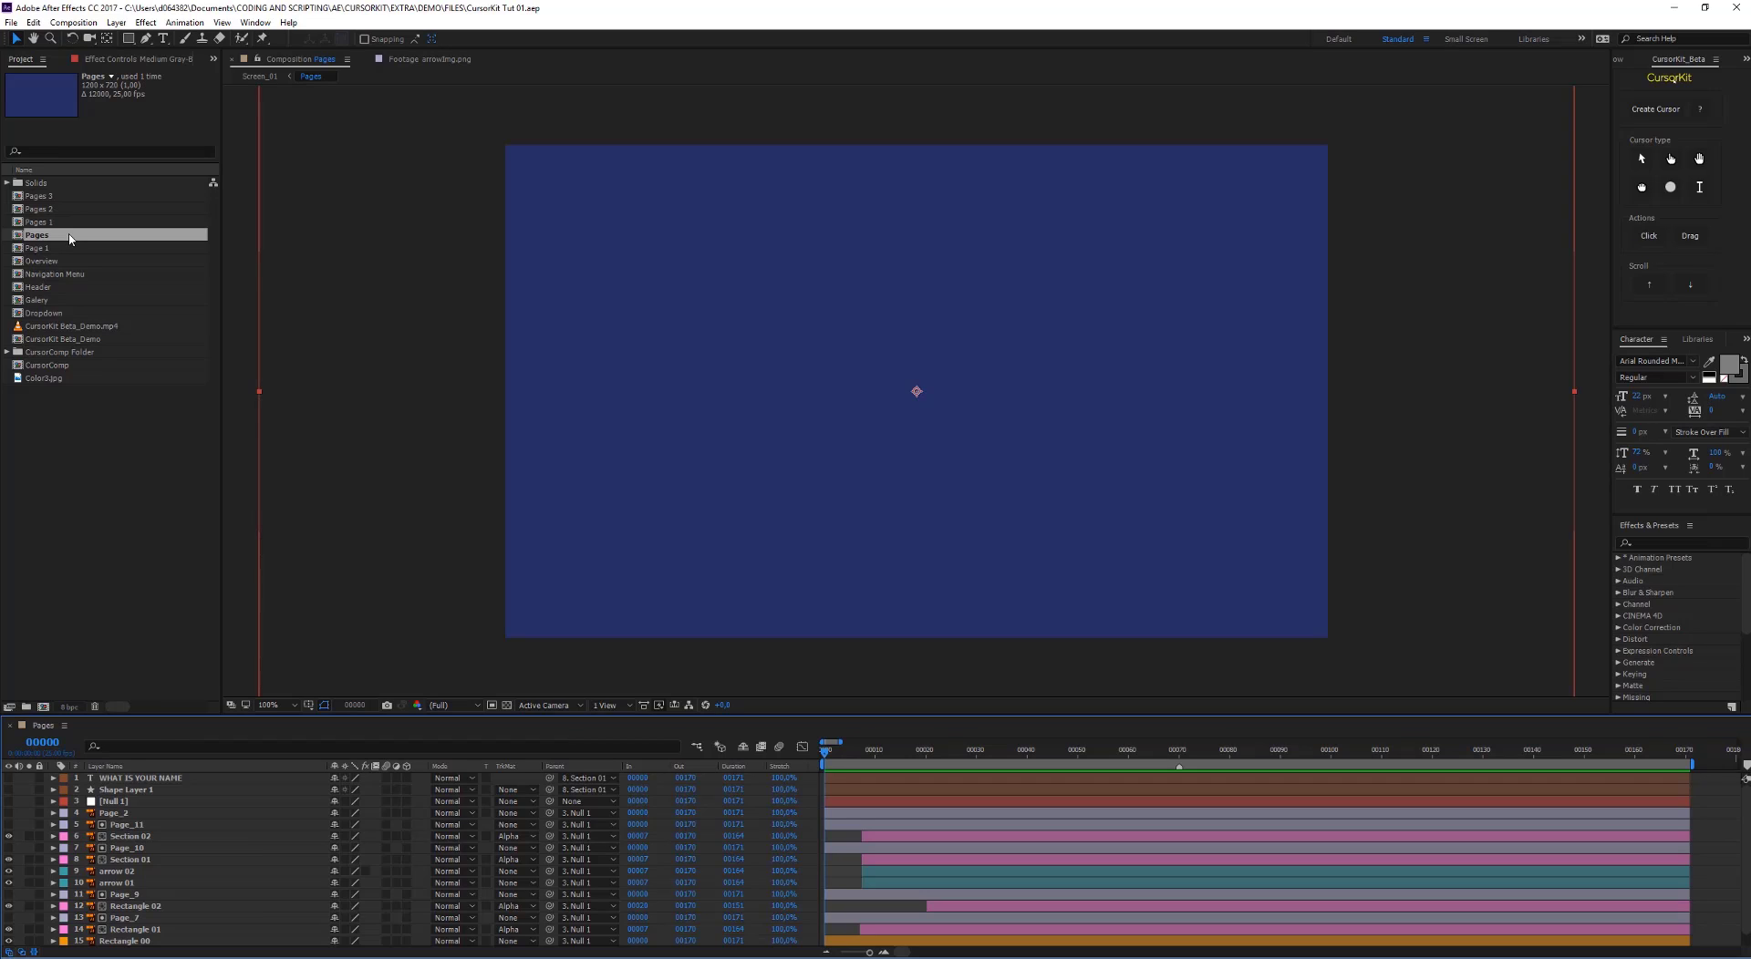
# Create a CursorKit cursor in the Pages composition and select its CursorComp layer
pyautogui.click(1658, 110)
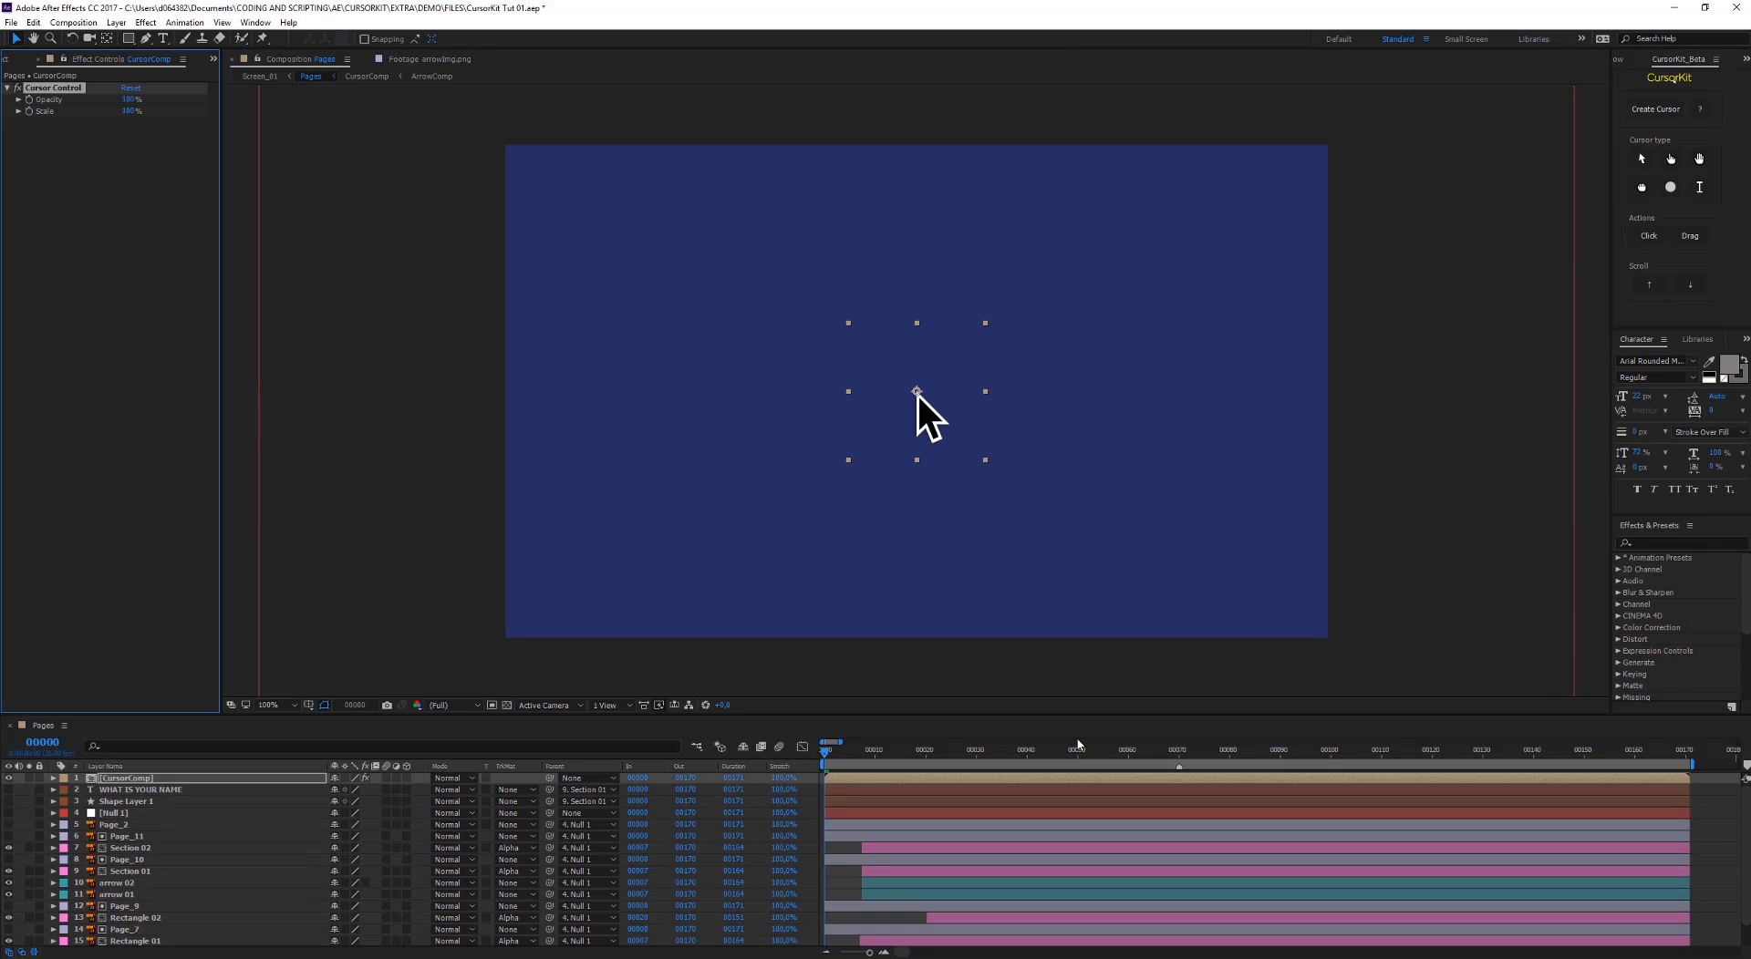
pyautogui.click(1000, 699)
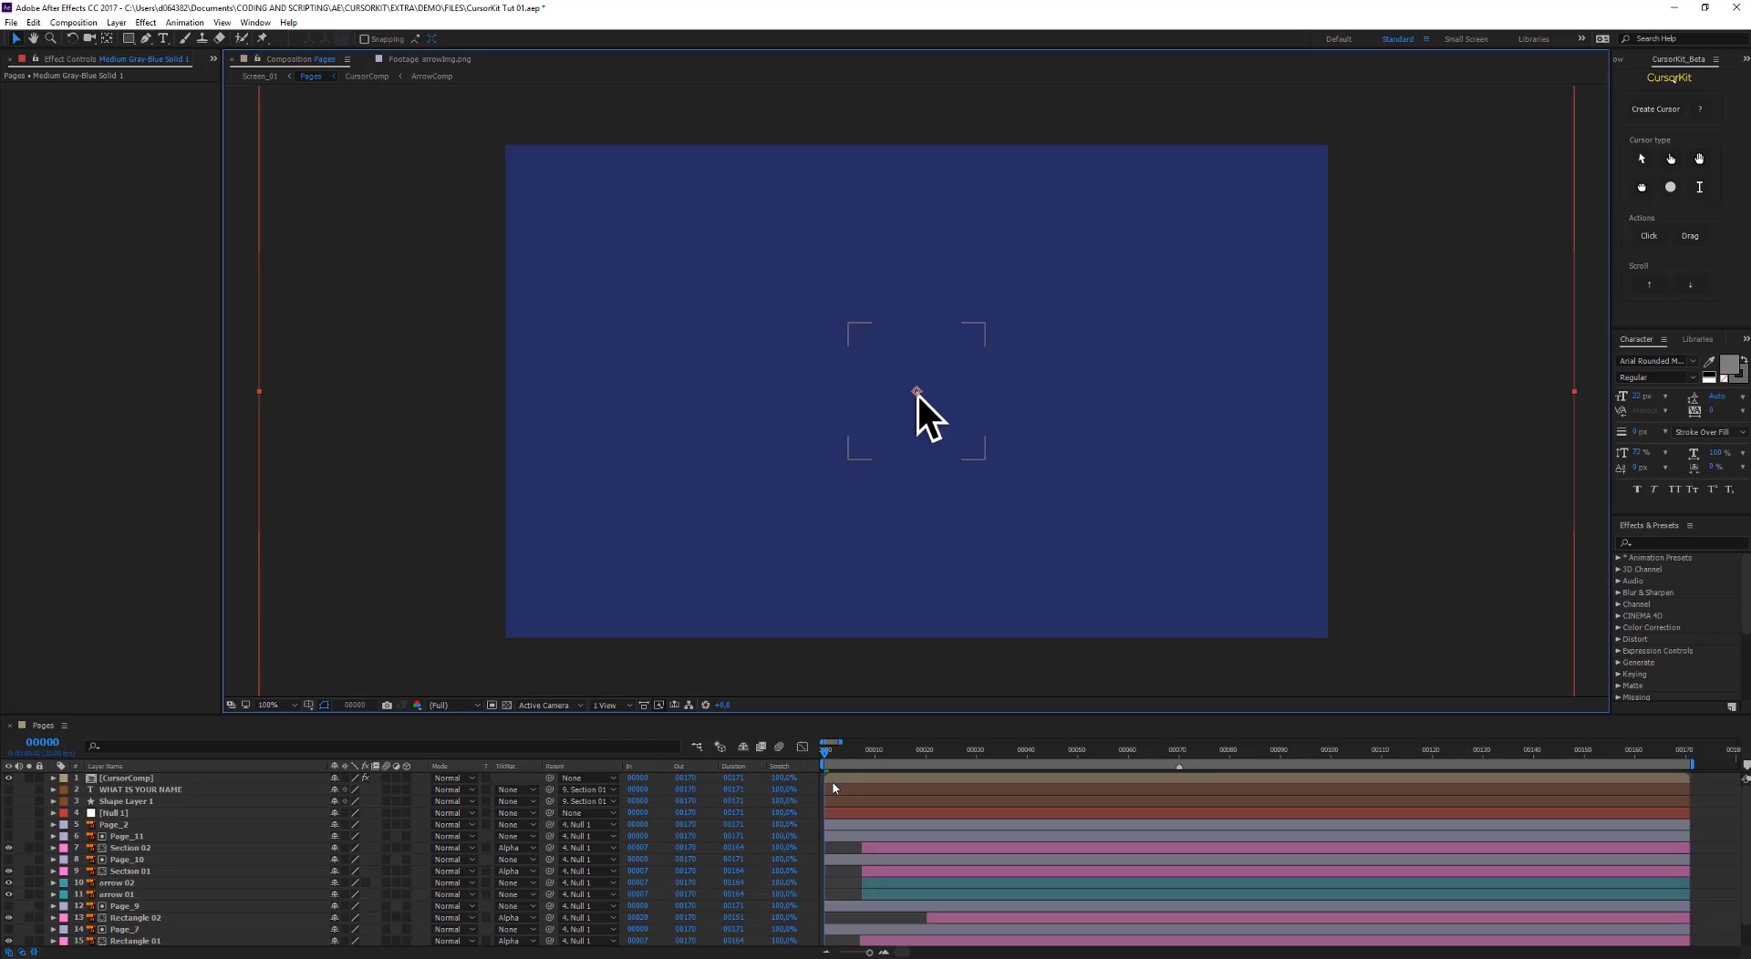
pyautogui.click(152, 778)
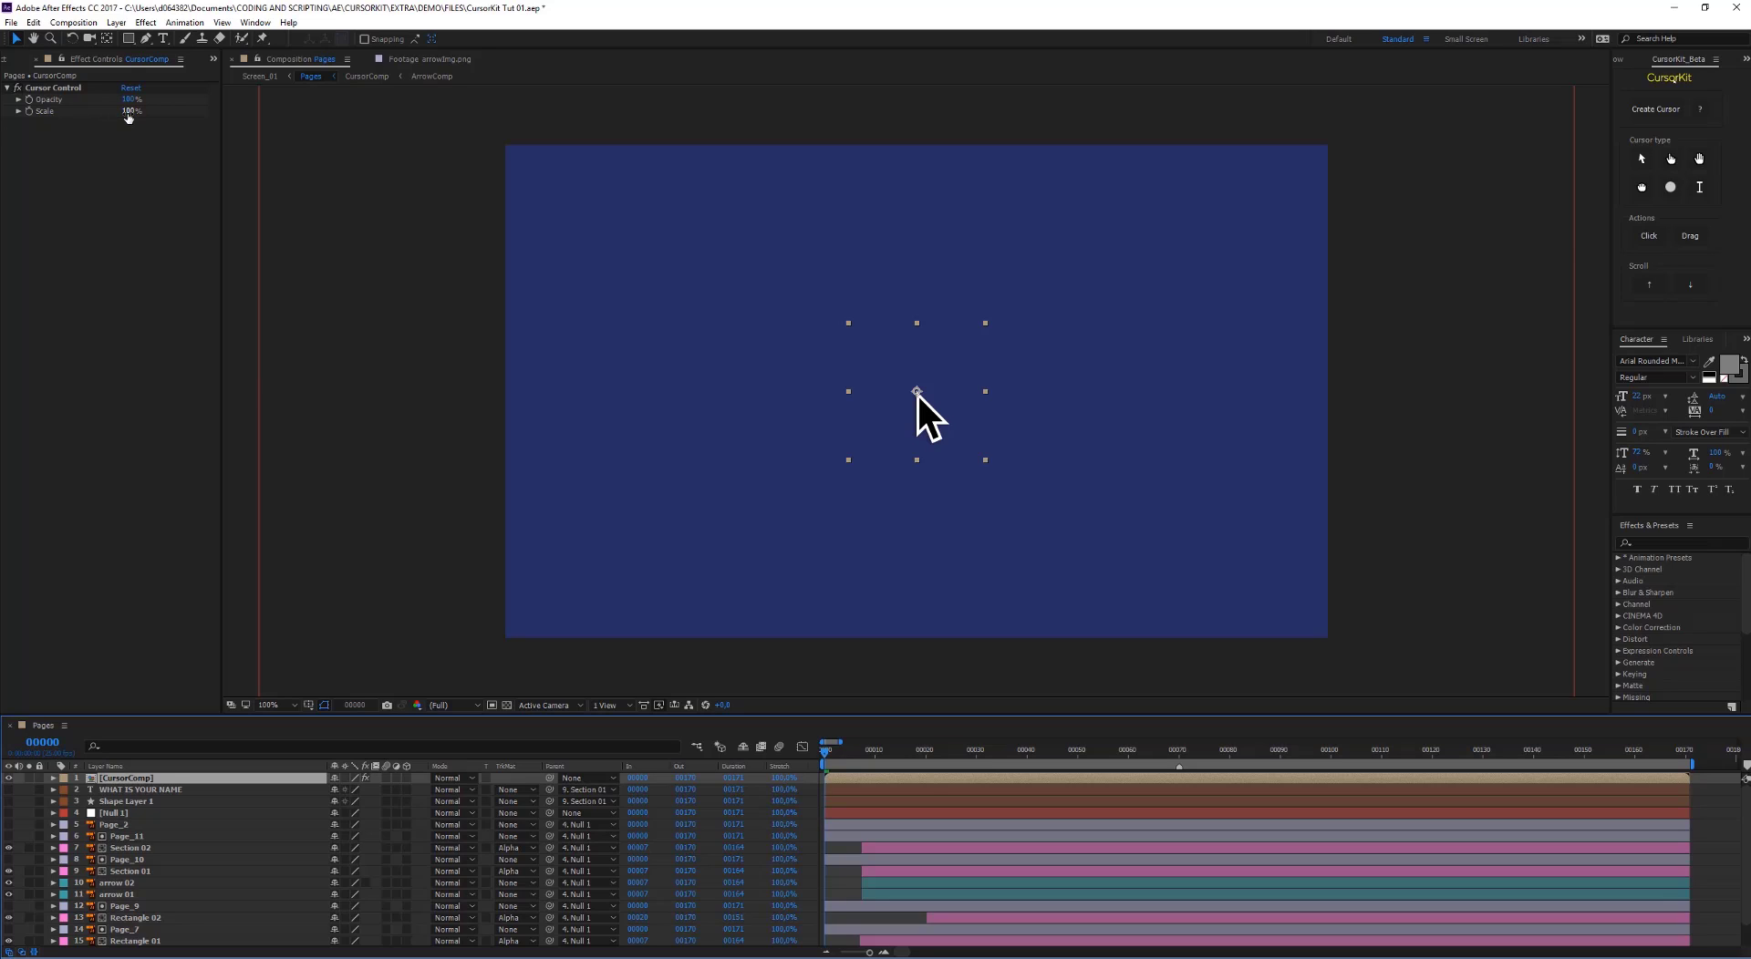
# At frame 62, set the cursor's Cursor Control scale to 50%, and reduce it further to about 39%
pyautogui.click(1138, 751)
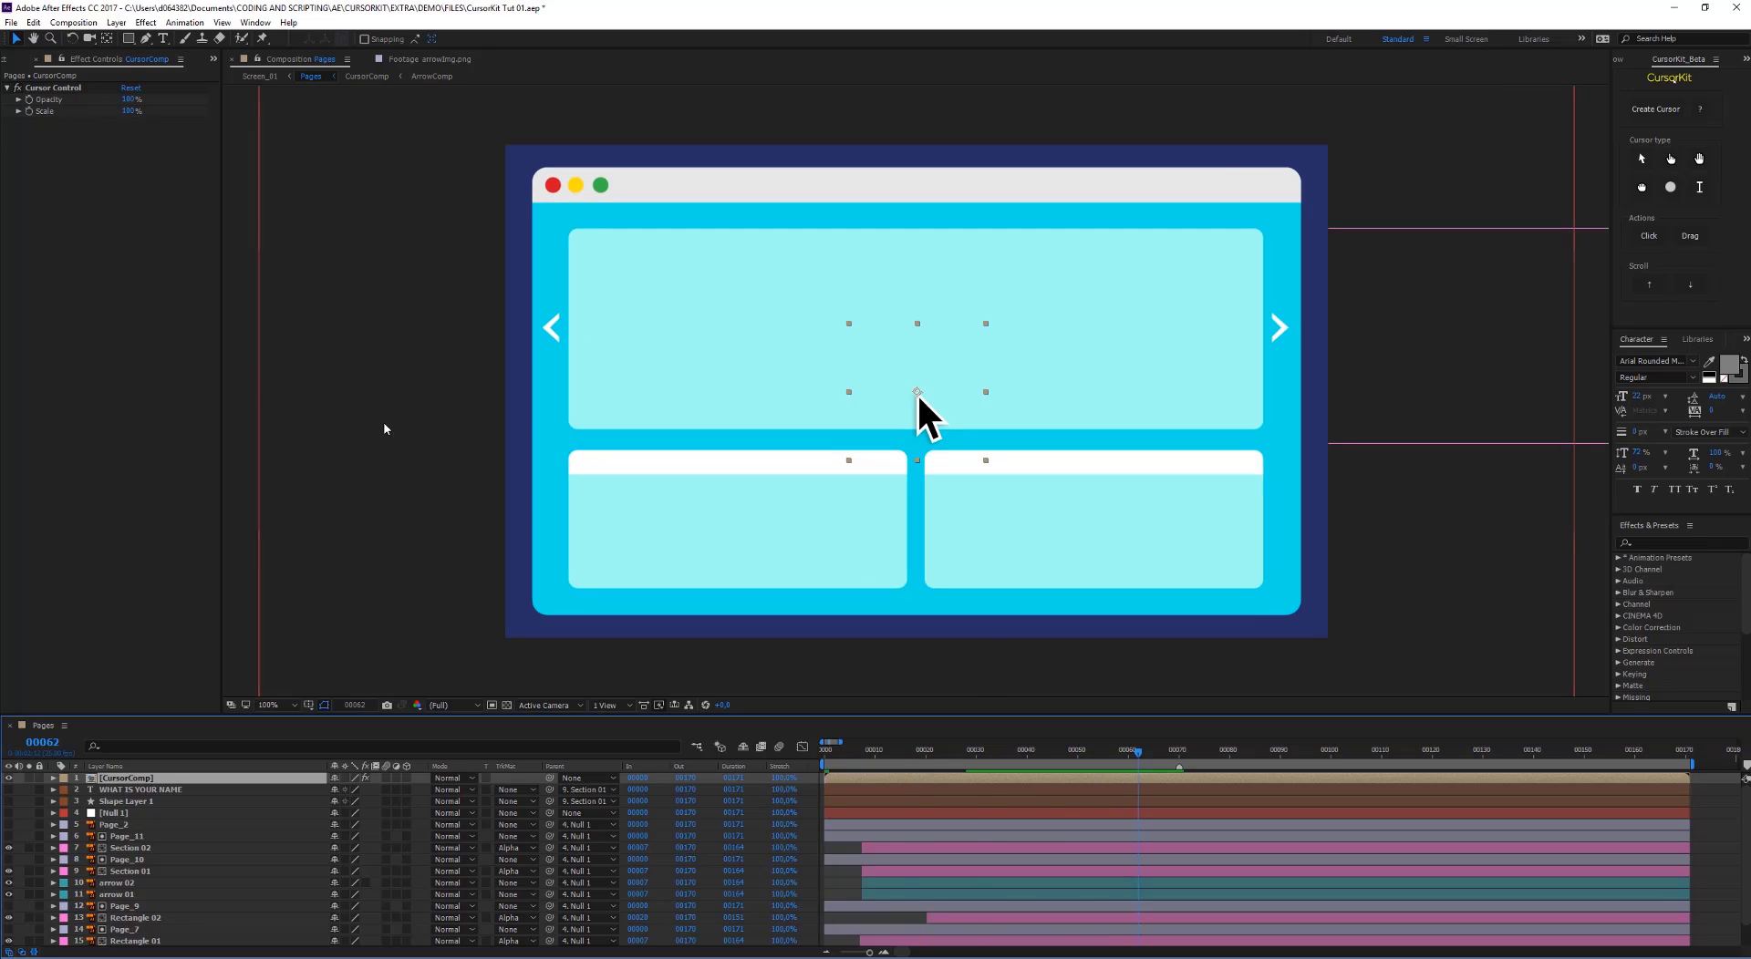
pyautogui.click(128, 111)
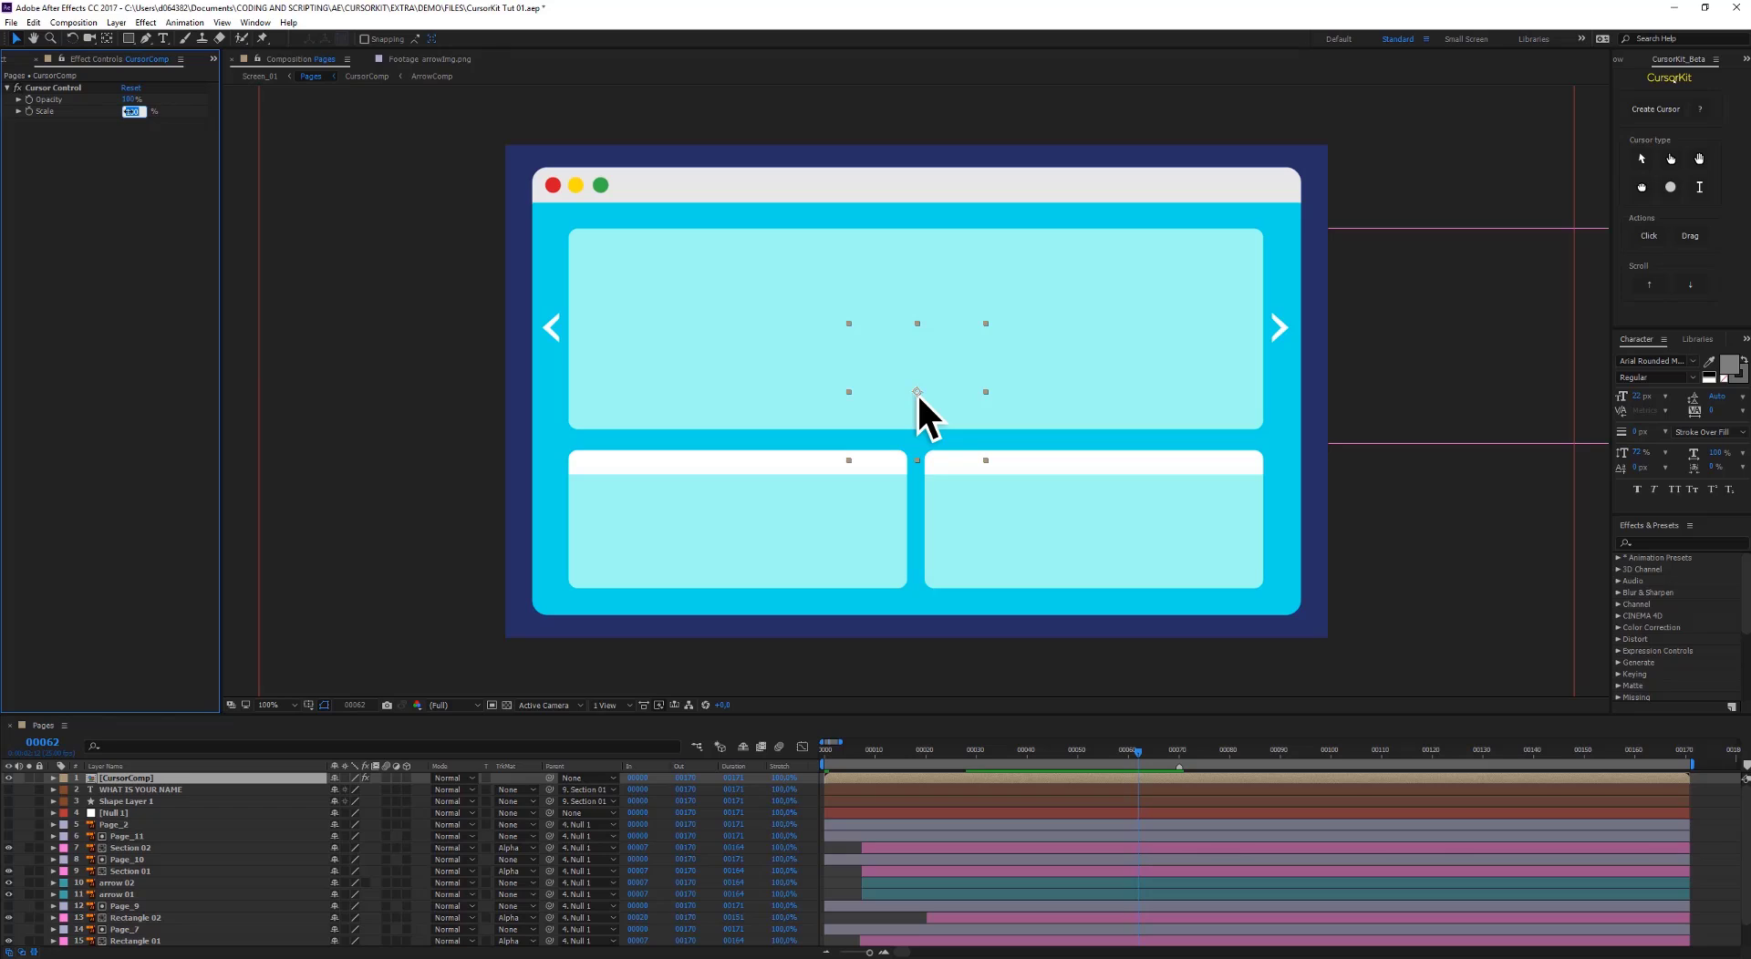
pyautogui.write('50')
pyautogui.press('Return')
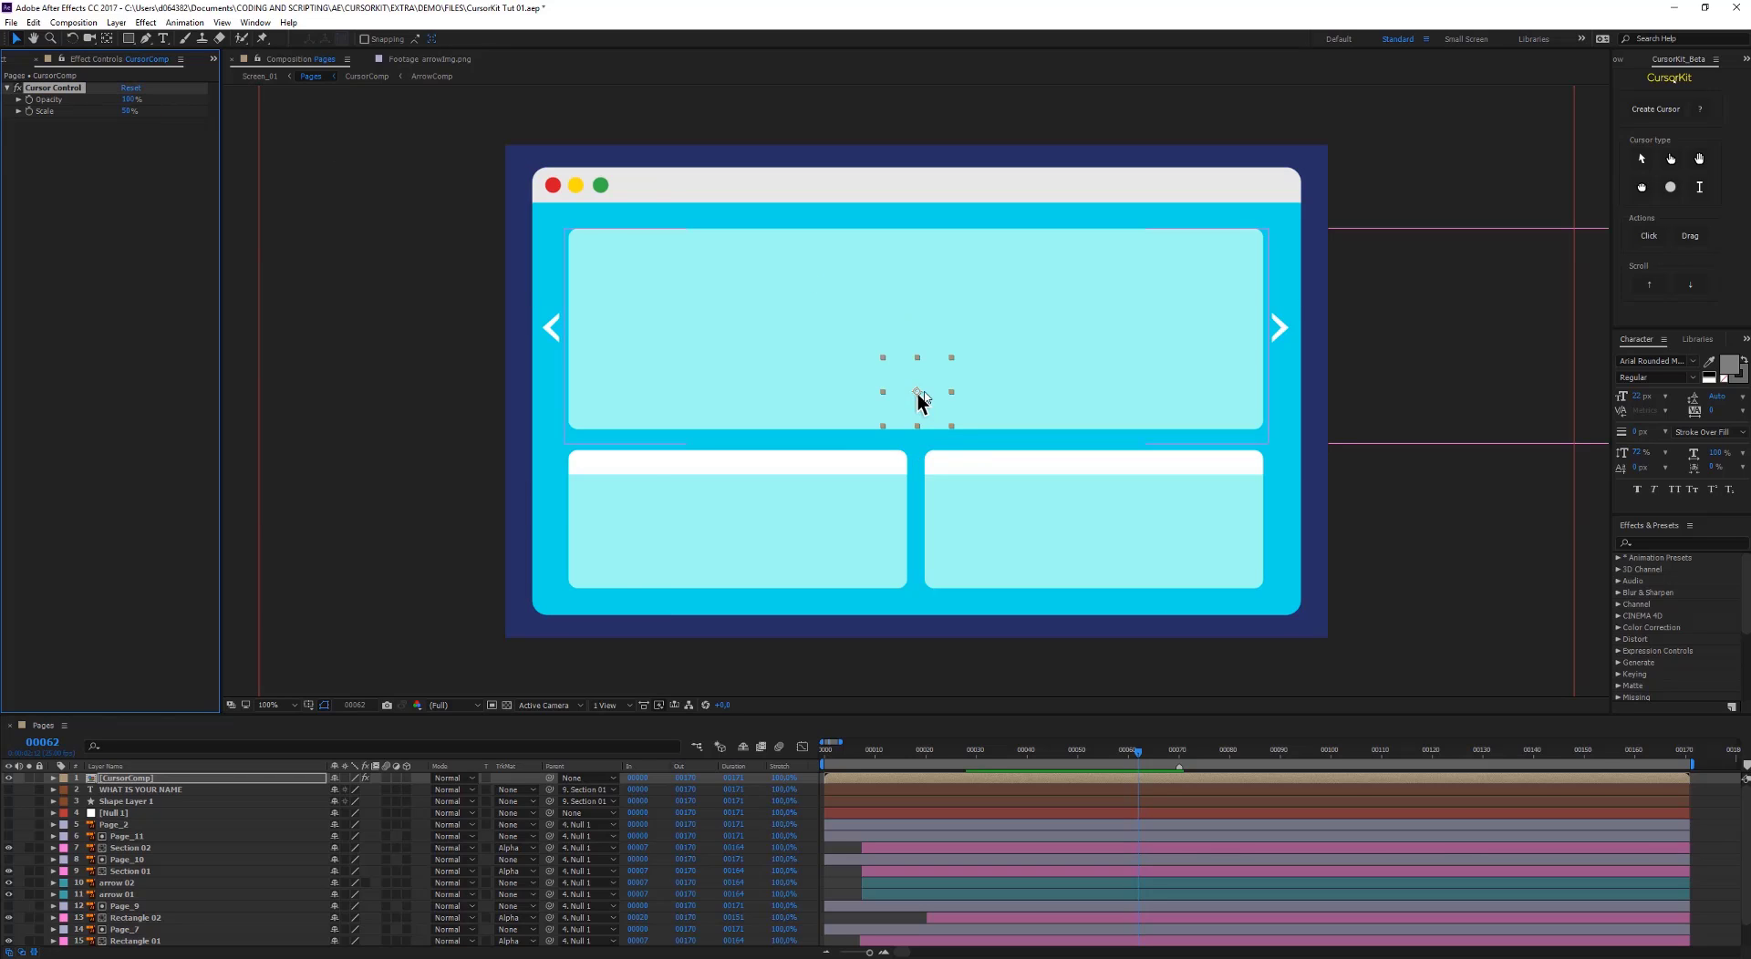
pyautogui.moveTo(126, 115); pyautogui.dragTo(117, 115)
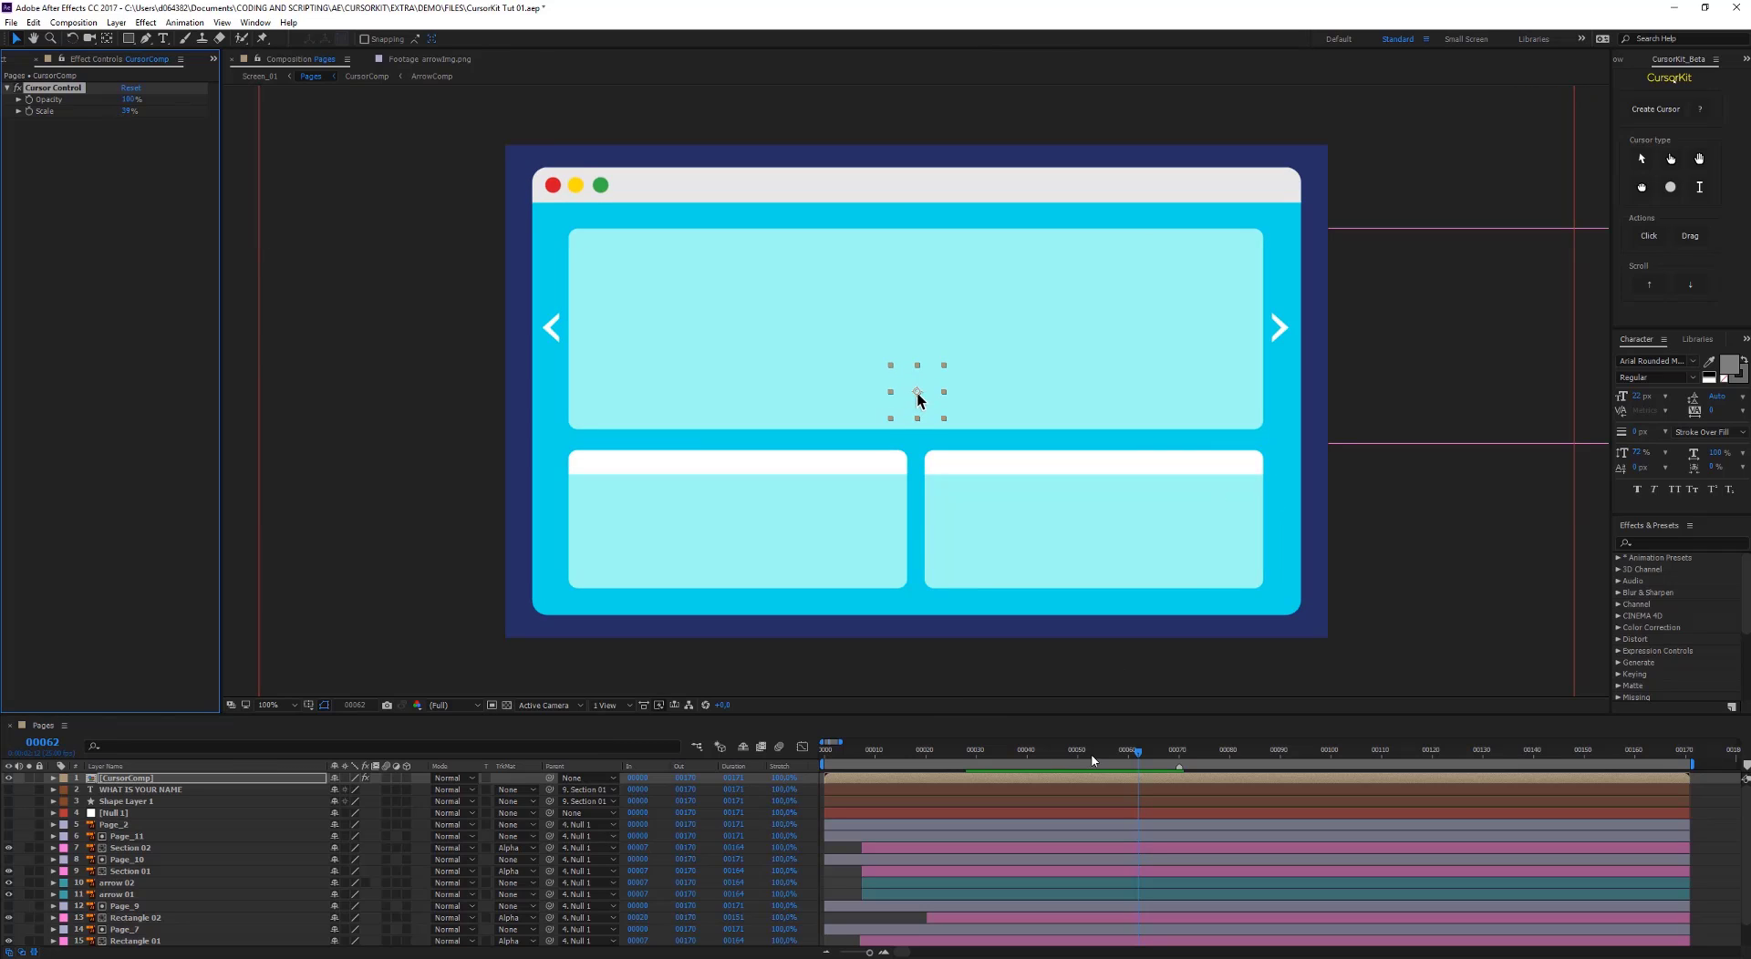
# Keyframe the CursorComp layer's position at frame 43 and move the cursor onto the right-hand carousel arrow at about frame 70
pyautogui.moveTo(1100, 757); pyautogui.dragTo(1044, 774)
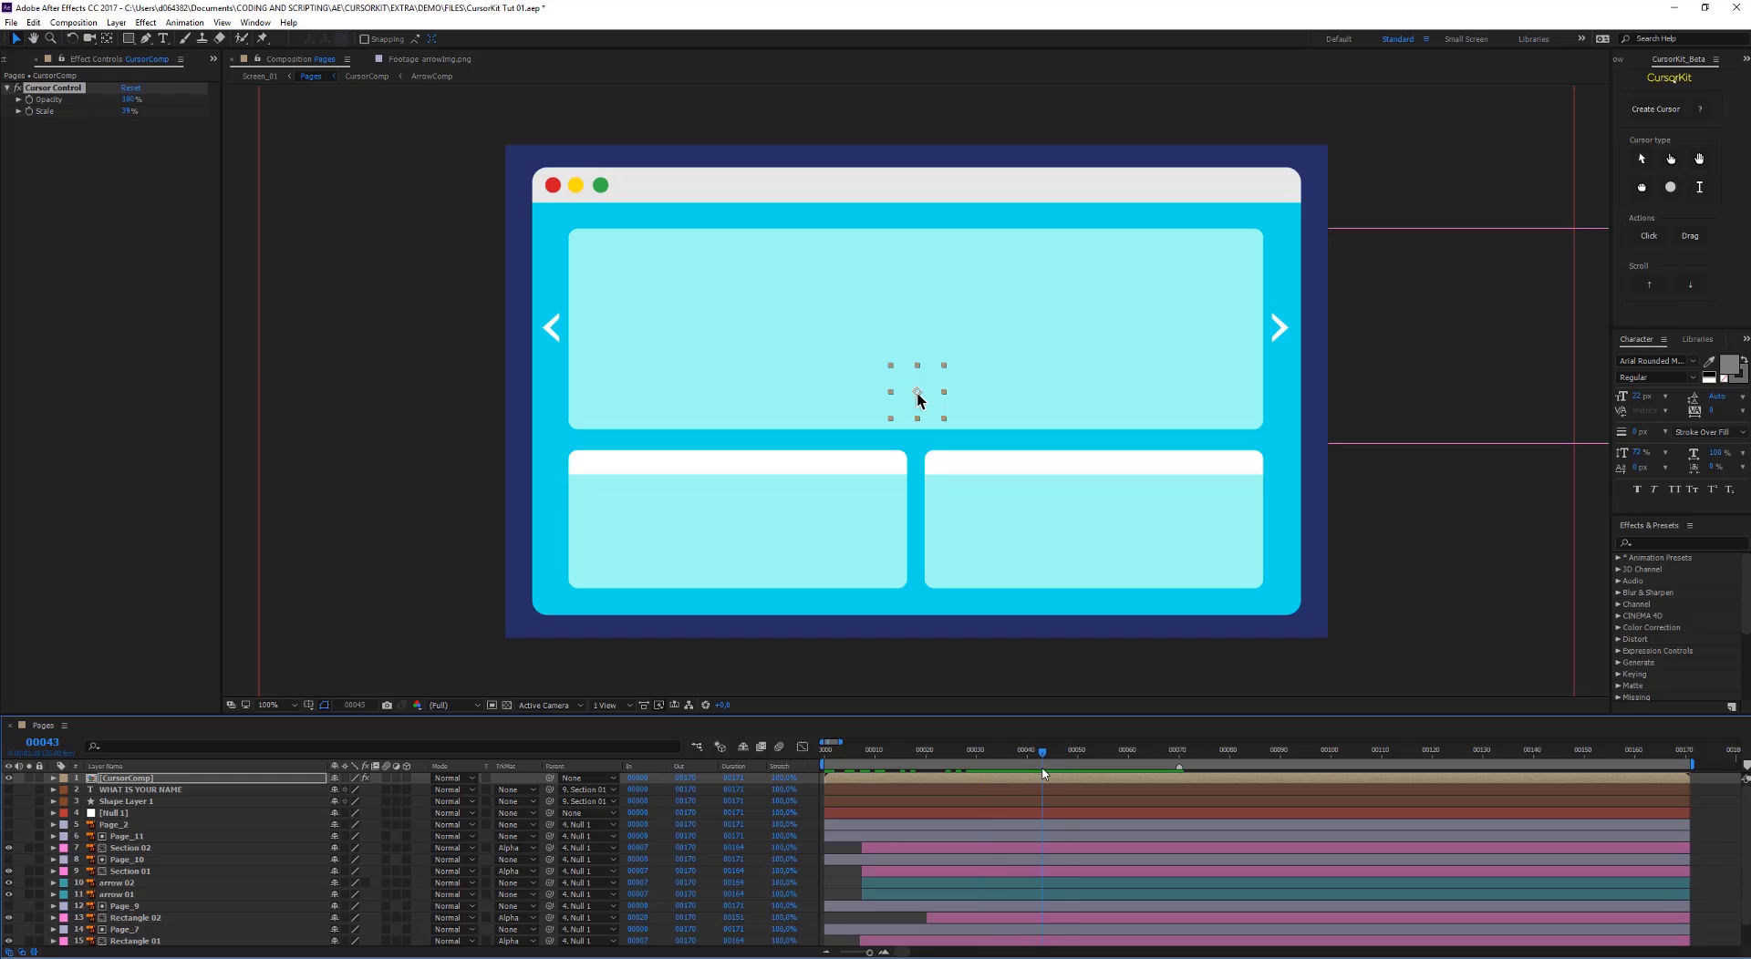
pyautogui.click(135, 783)
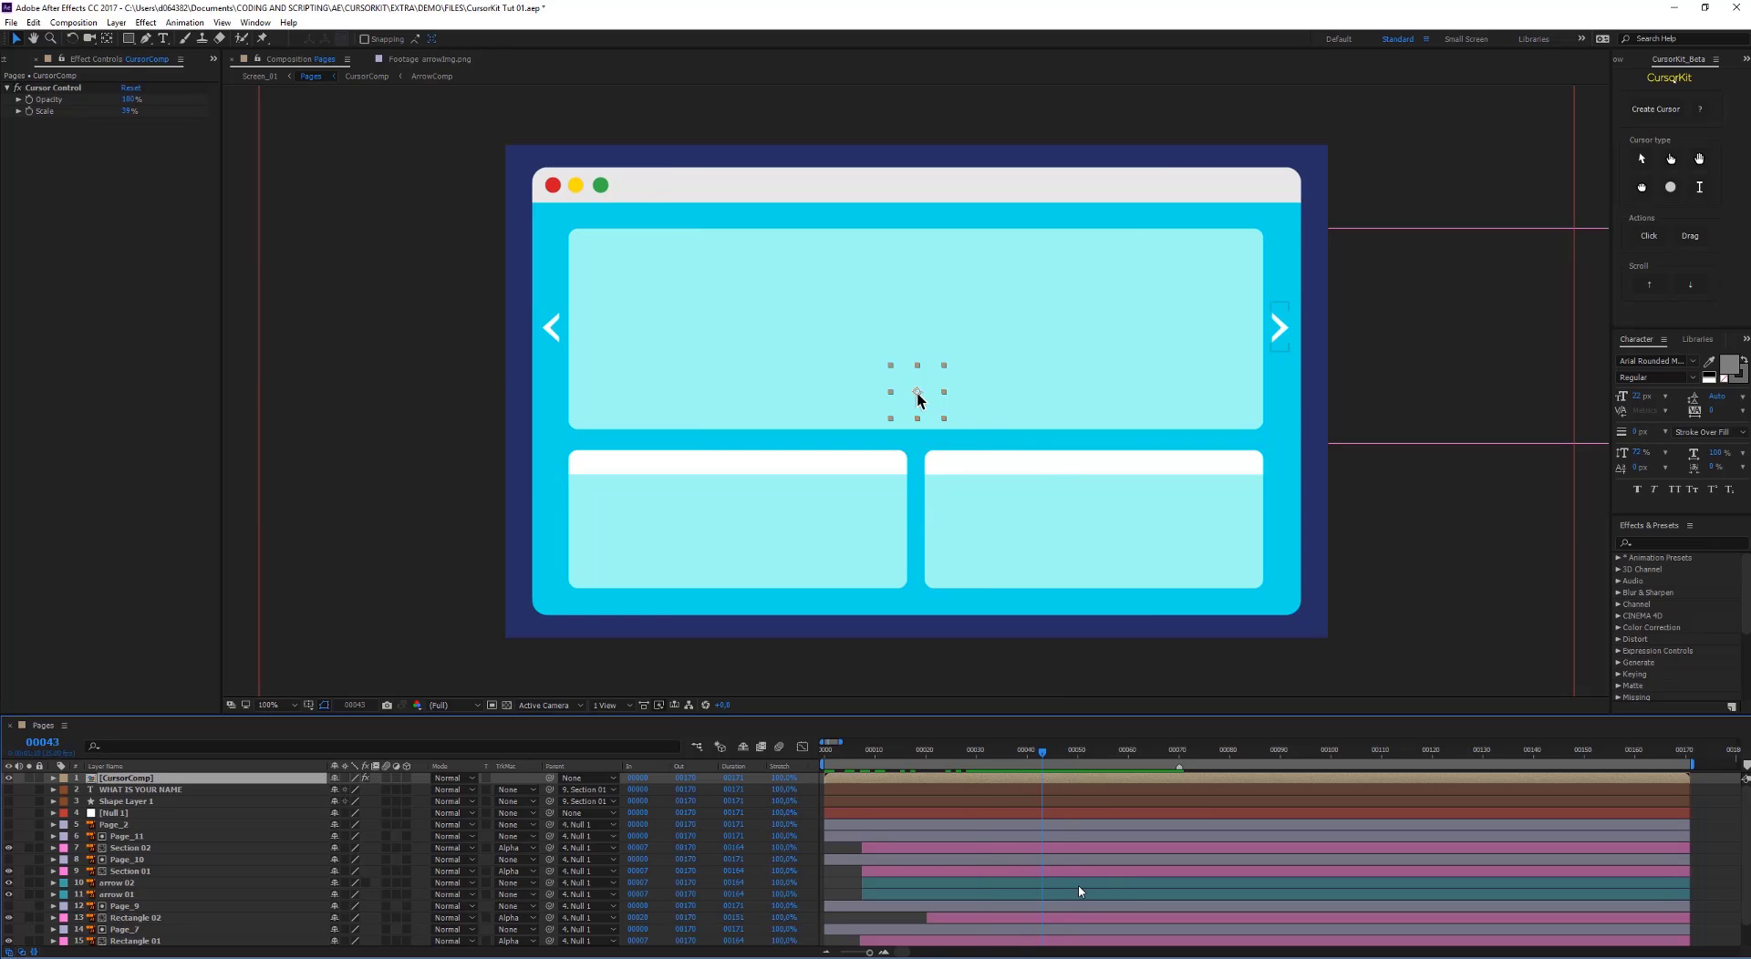
pyautogui.press('p')
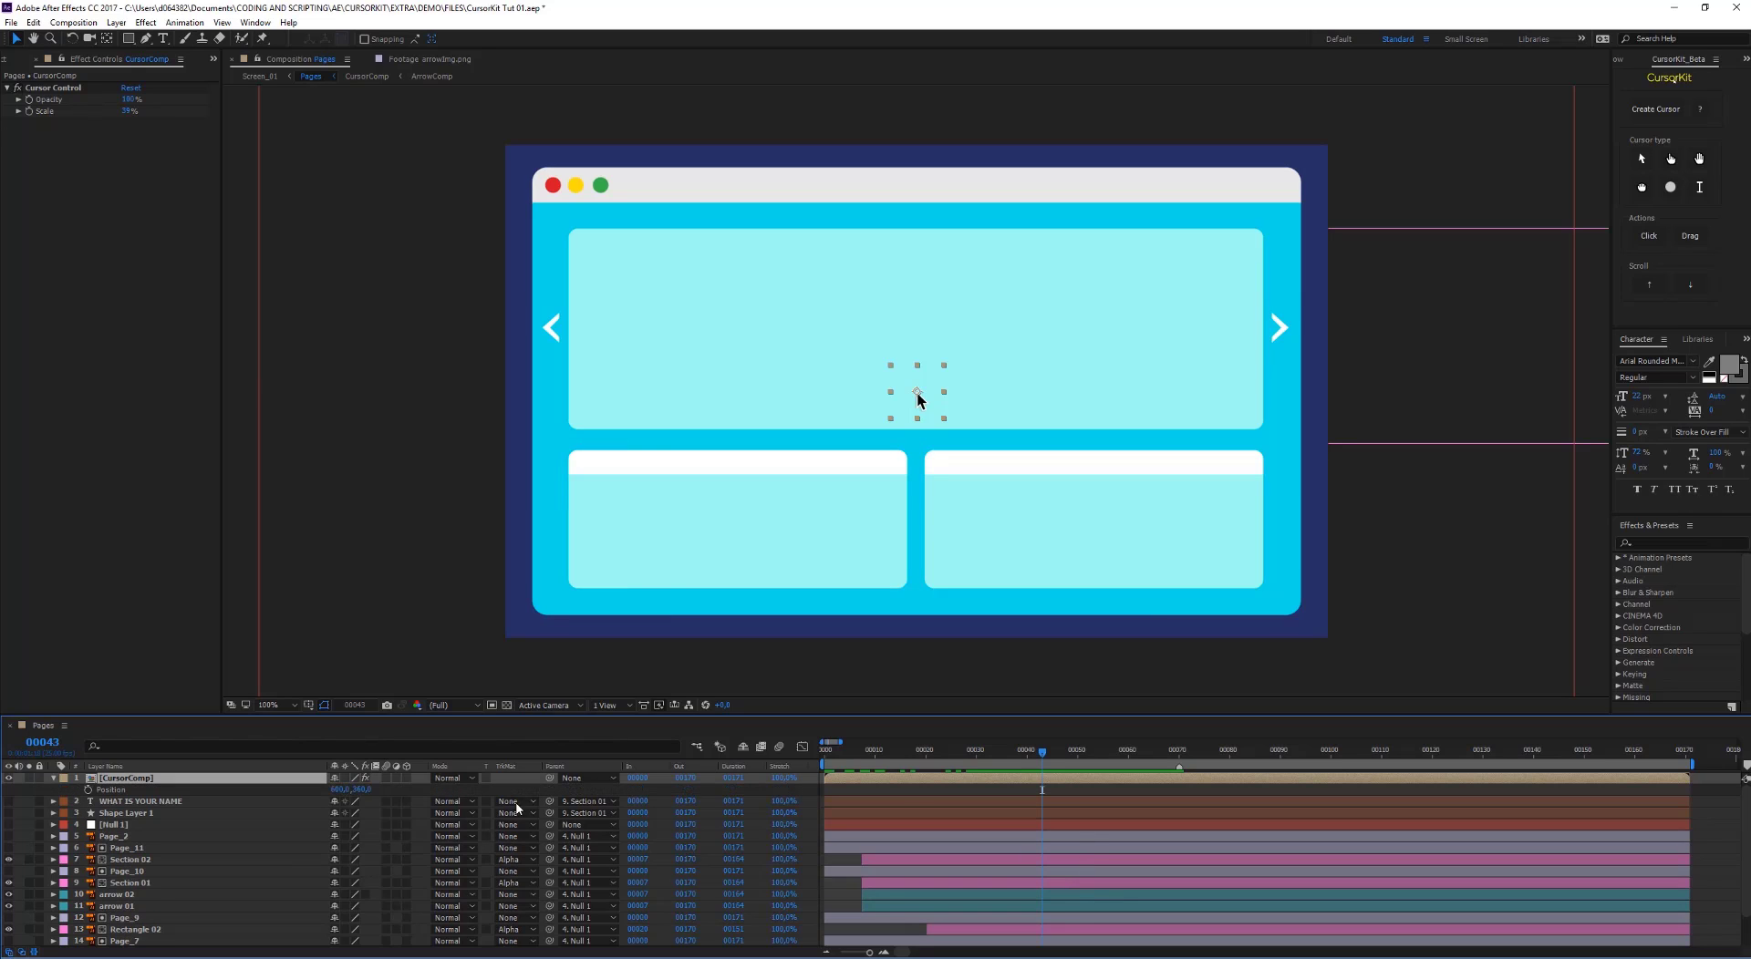
pyautogui.click(88, 790)
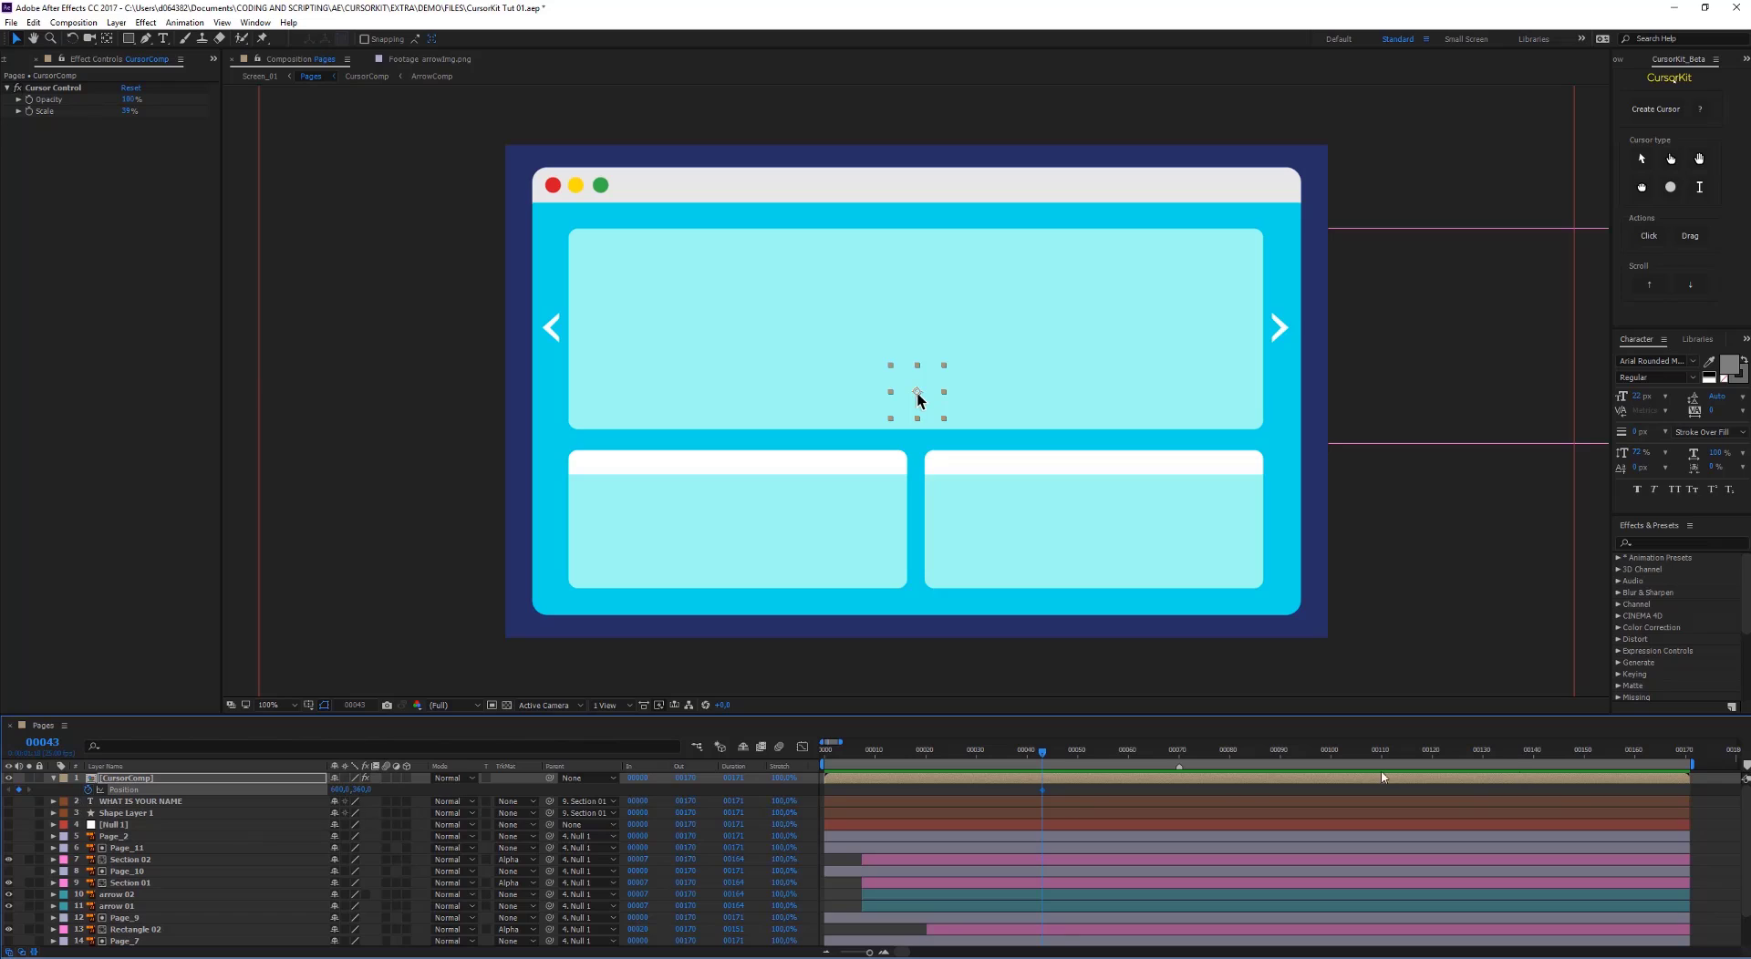
pyautogui.moveTo(1044, 754); pyautogui.dragTo(1179, 775)
pyautogui.moveTo(922, 397); pyautogui.dragTo(1283, 334)
# Apply Easy Ease to both cursor position keyframes and shift the first one to about frame 57
pyautogui.moveTo(1043, 790); pyautogui.dragTo(1260, 751)
pyautogui.click(1131, 792)
pyautogui.moveTo(1137, 791); pyautogui.dragTo(1113, 791)
pyautogui.click(1113, 752)
pyautogui.press('space')
pyautogui.press('space')
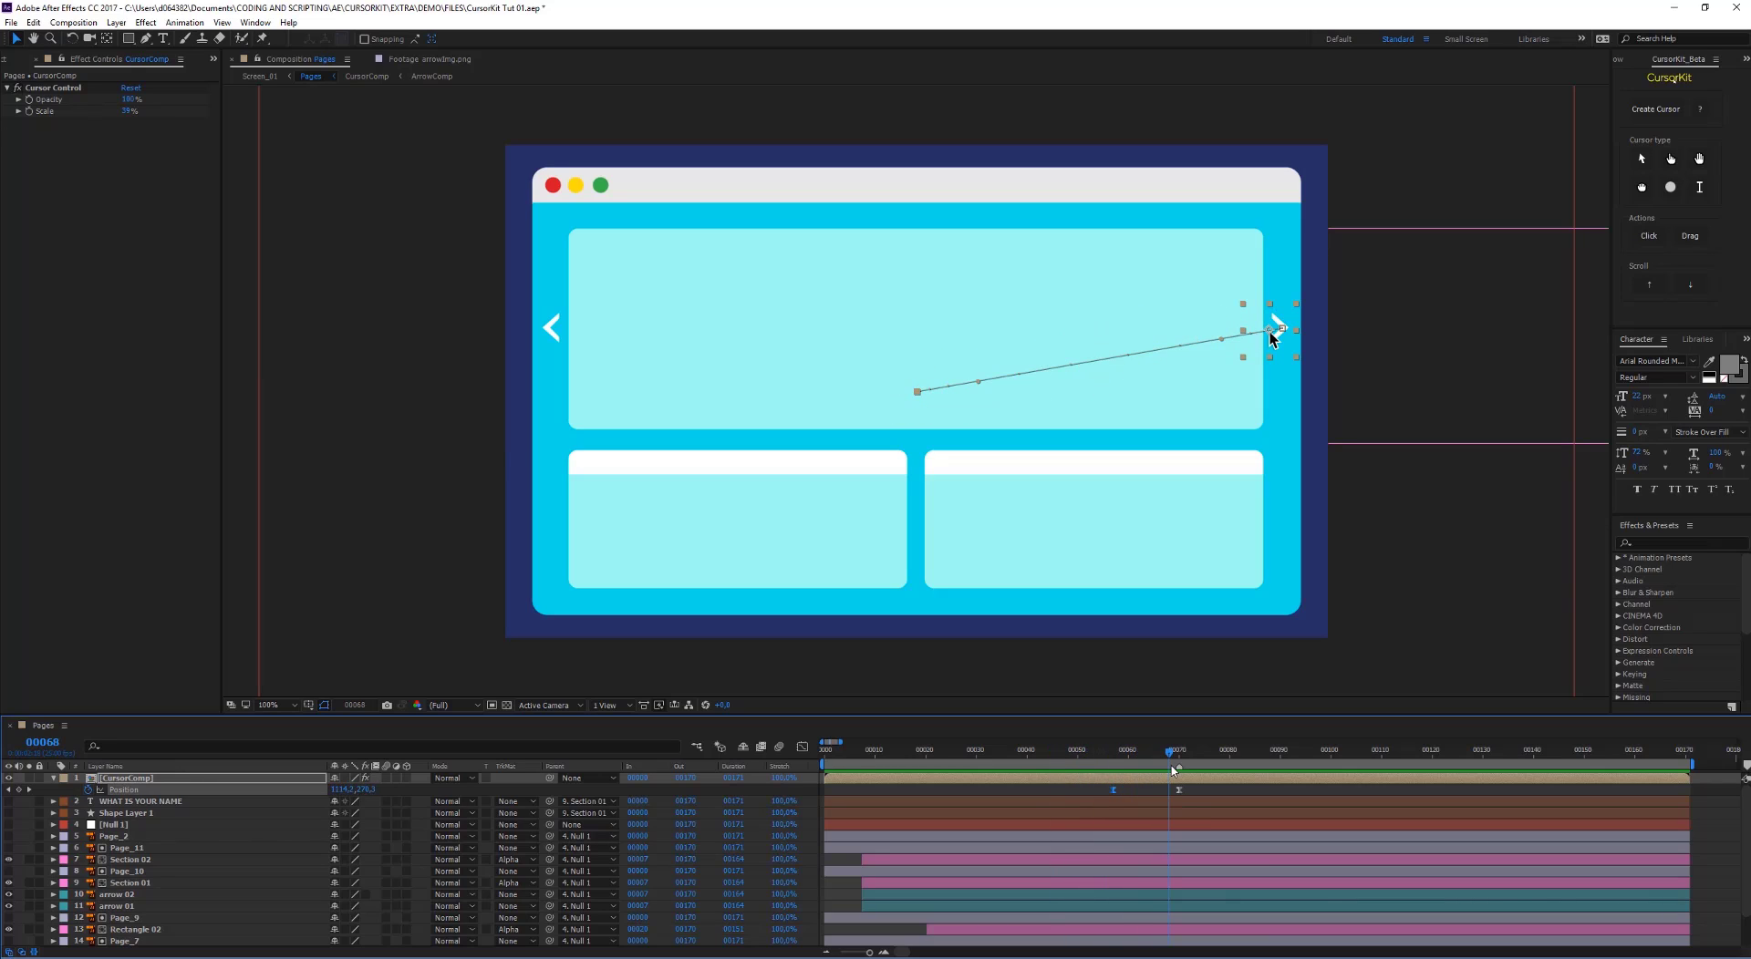
# Switch the cursor type to the pointing hand at frame 69, where the cursor reaches the arrow
pyautogui.moveTo(1171, 770); pyautogui.dragTo(1175, 772)
pyautogui.moveTo(1173, 757); pyautogui.dragTo(1173, 755)
pyautogui.click(4, 60)
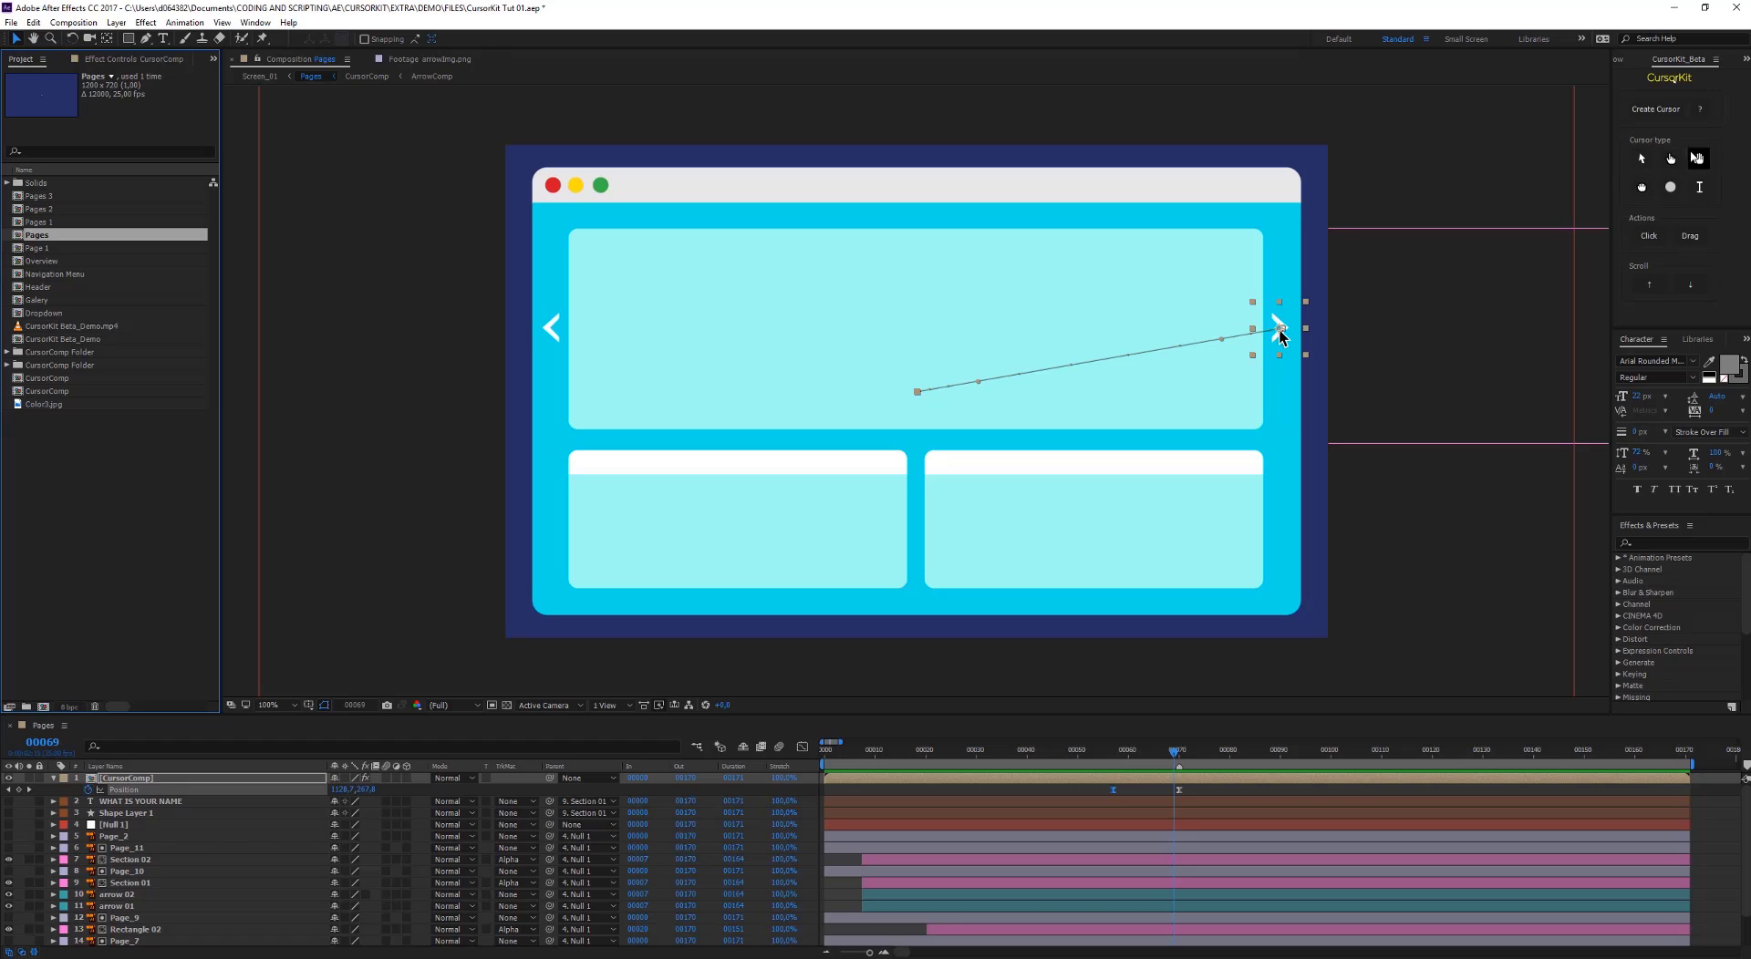
pyautogui.click(1670, 158)
pyautogui.moveTo(1172, 764)
pyautogui.mouseDown()
pyautogui.moveTo(1150, 764)
pyautogui.moveTo(1176, 767)
pyautogui.mouseUp()
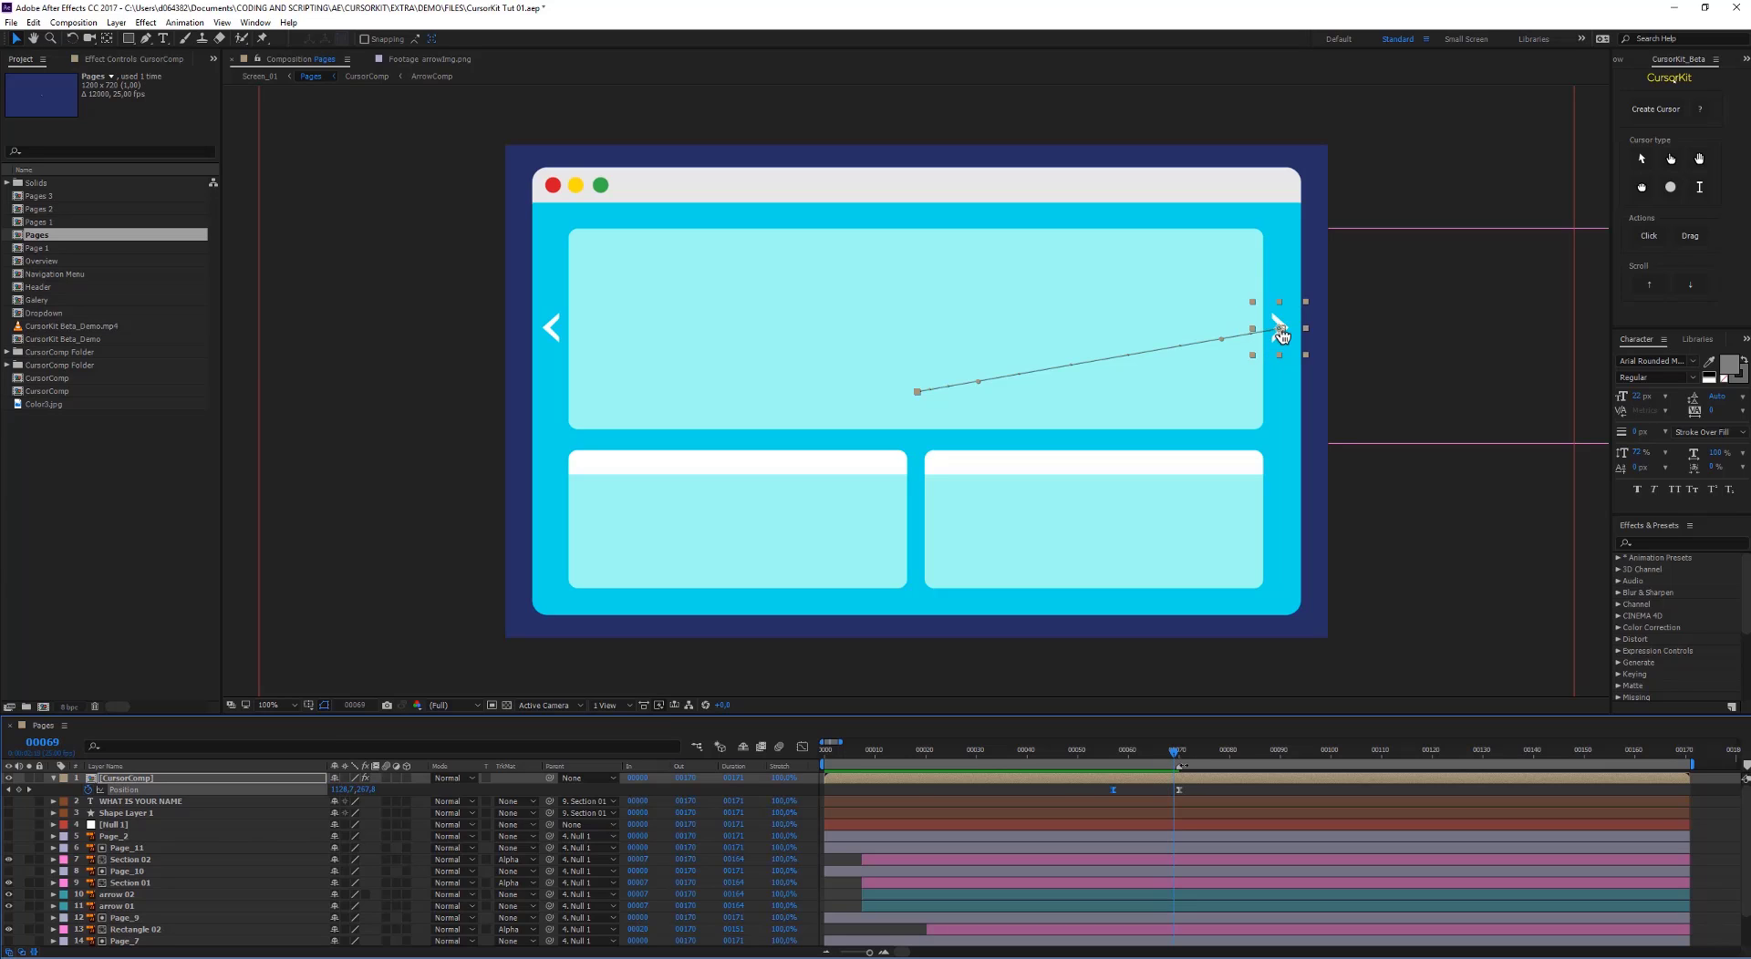
# Examine the opacity keyframes of the cursor-type layers, TextComp through ArrowComp, inside CursorComp and return to the Pages composition
pyautogui.doubleClick(100, 778)
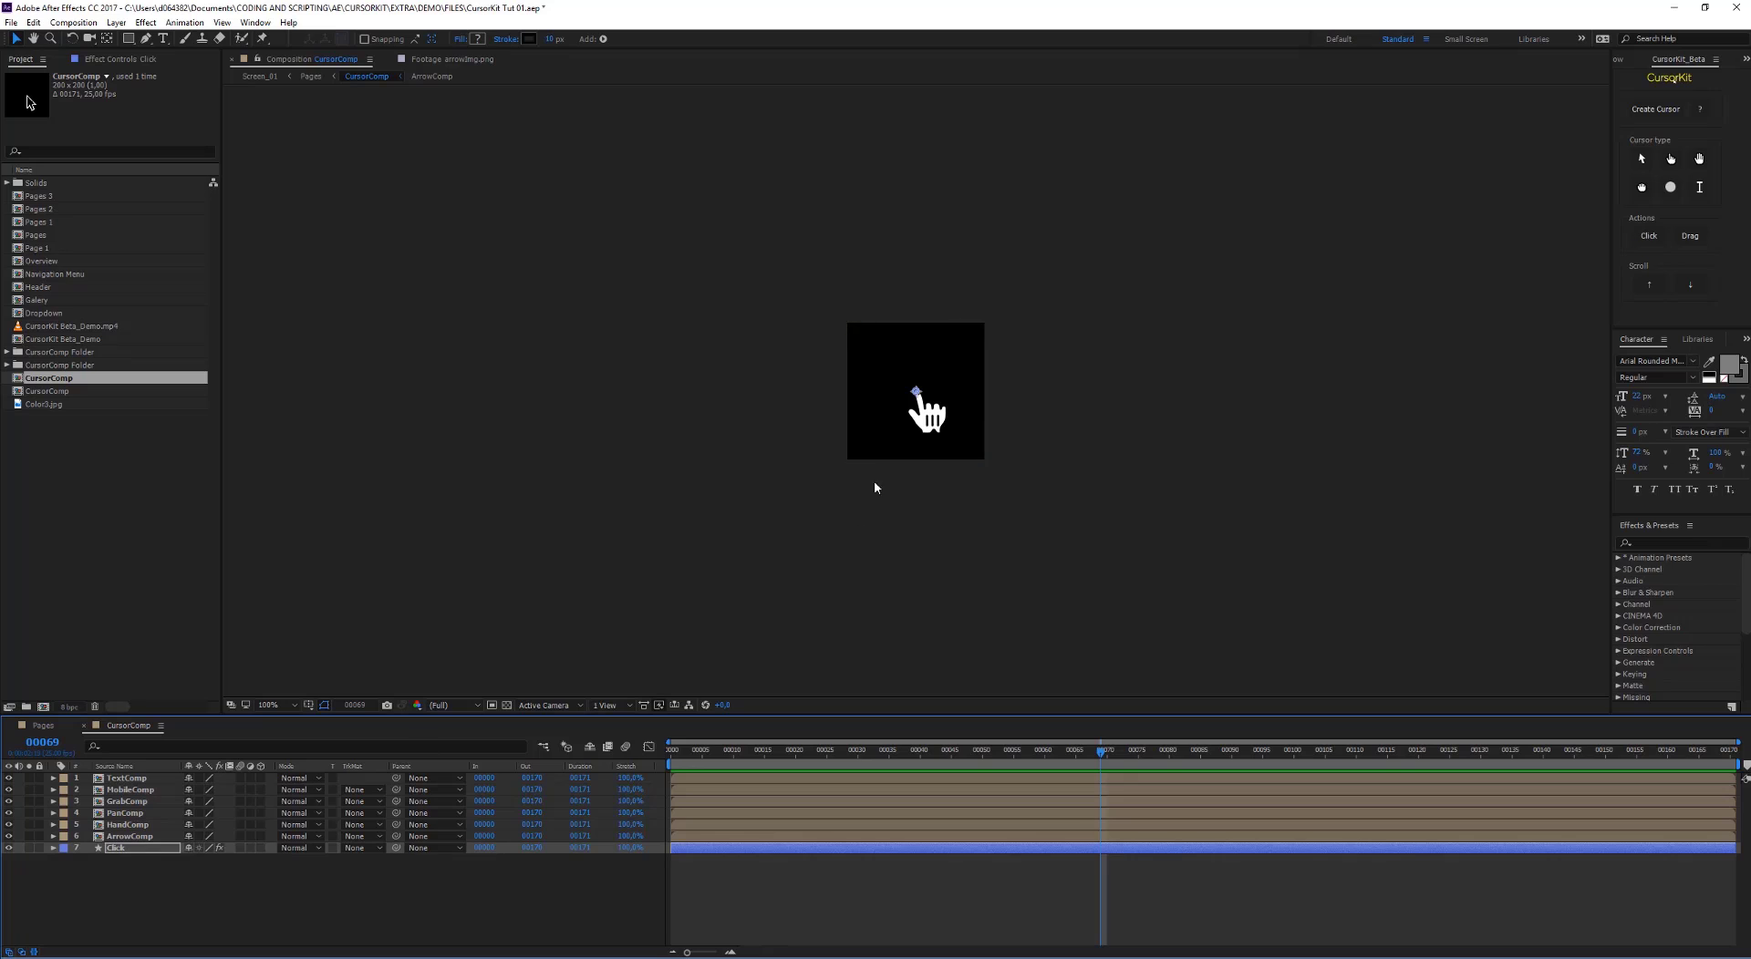
pyautogui.click(921, 935)
pyautogui.click(911, 778)
pyautogui.keyDown('shift'); pyautogui.click(912, 837); pyautogui.keyUp('shift')
pyautogui.press('u')
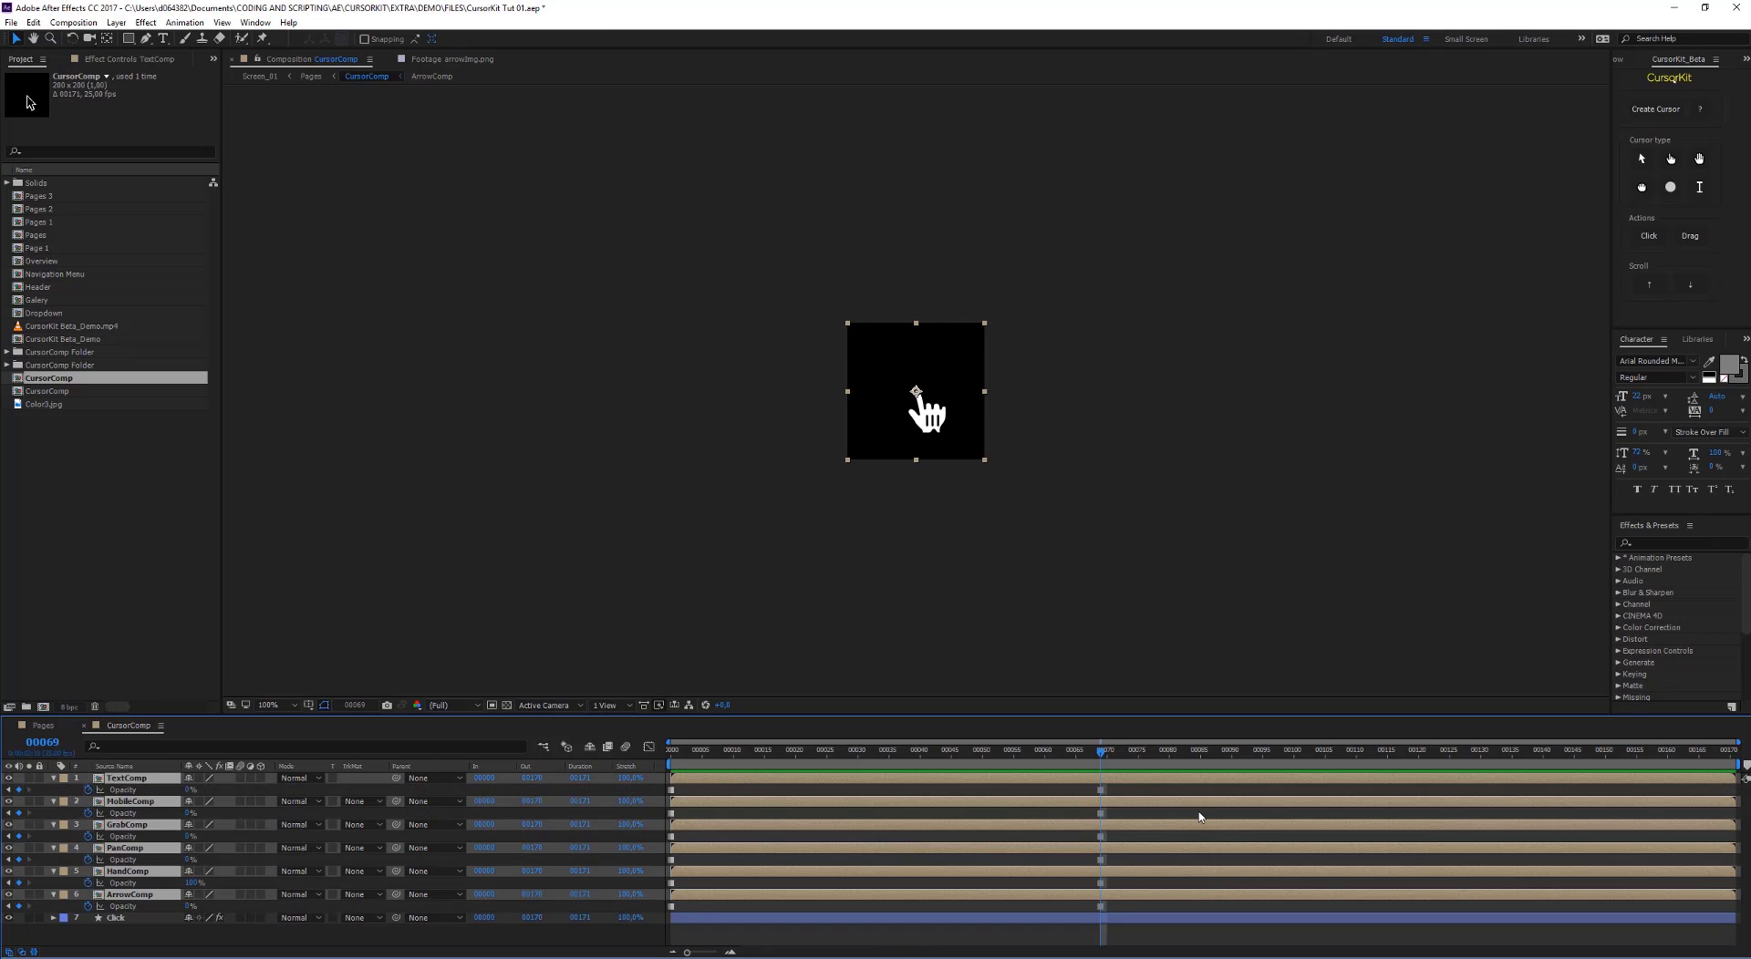
pyautogui.moveTo(1104, 756); pyautogui.dragTo(1070, 757)
pyautogui.click(41, 725)
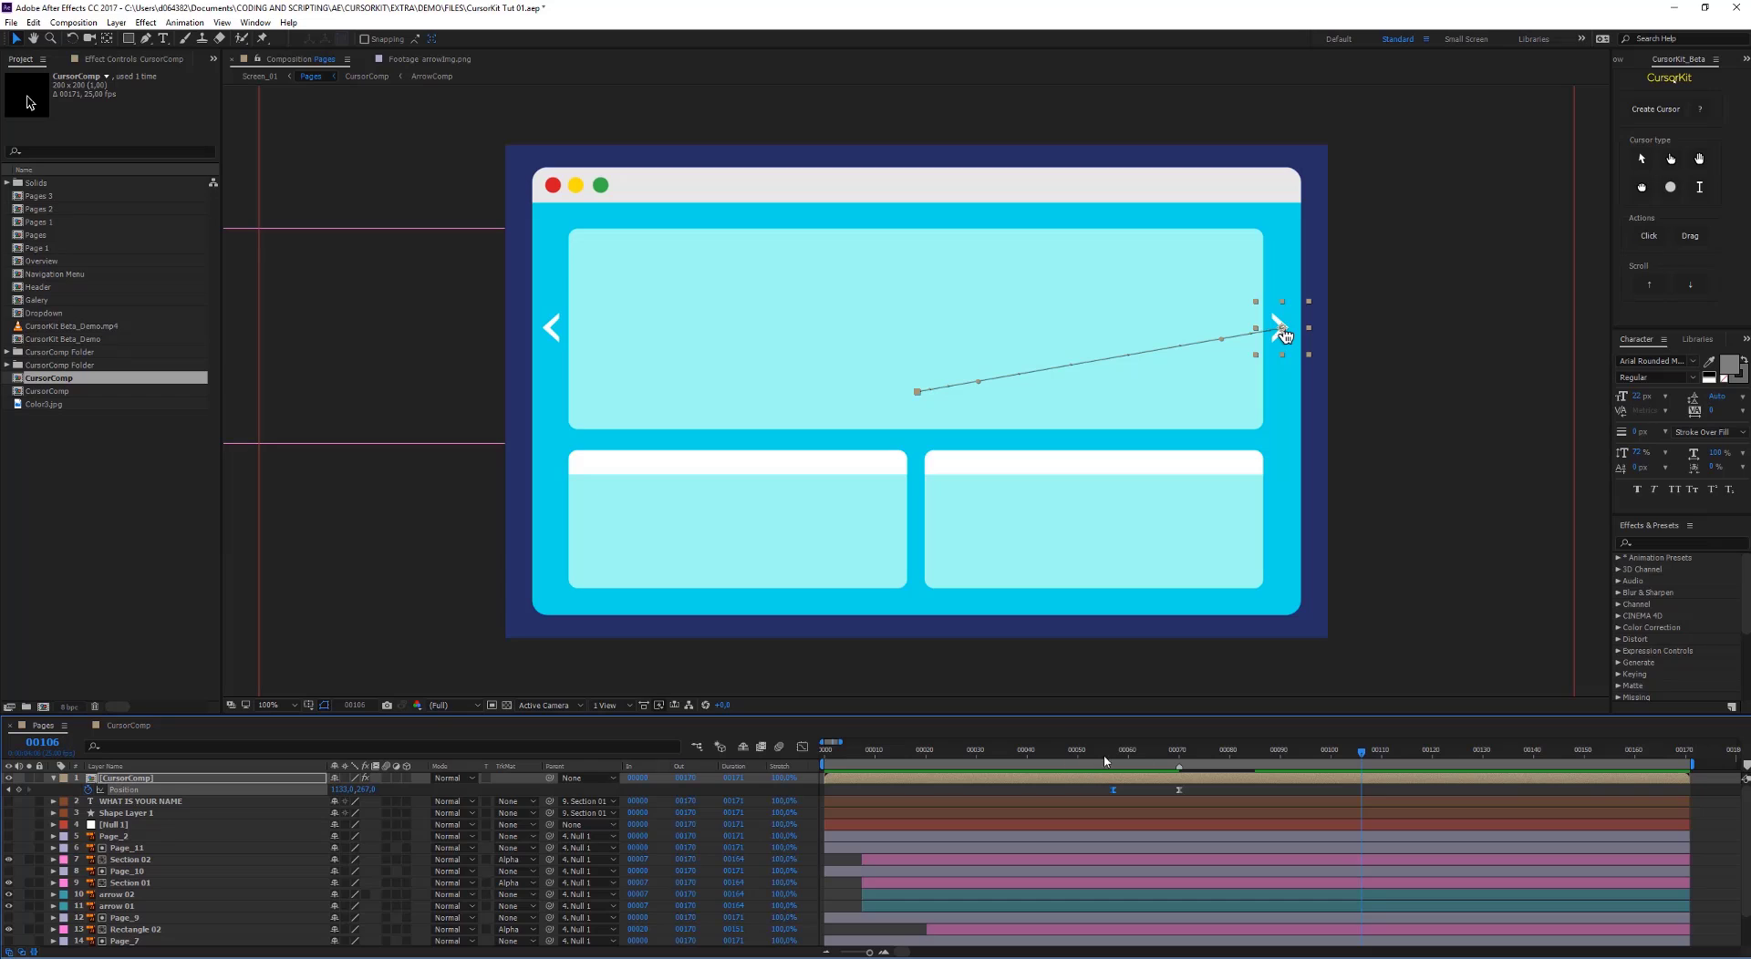
# Add a CursorKit Click action to the cursor at frame 69 of the Pages composition
pyautogui.moveTo(1192, 755)
pyautogui.mouseDown()
pyautogui.moveTo(1104, 760)
pyautogui.moveTo(1189, 759)
pyautogui.moveTo(1175, 763)
pyautogui.mouseUp()
pyautogui.press('space')
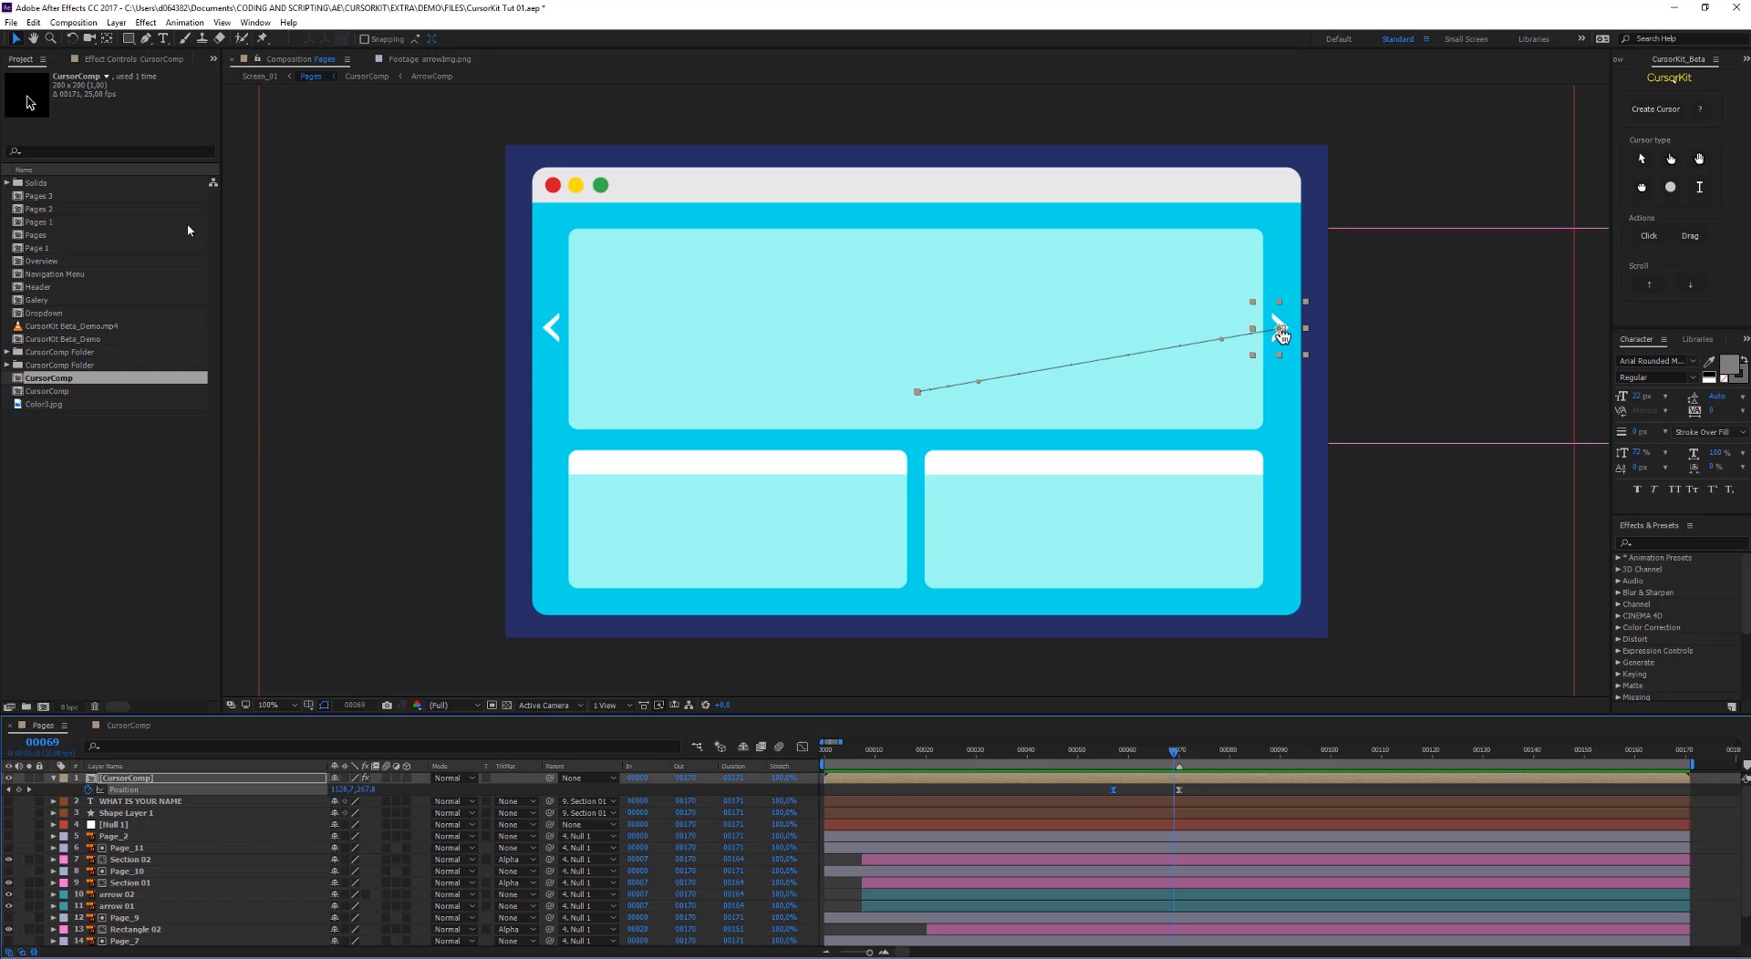
pyautogui.click(46, 234)
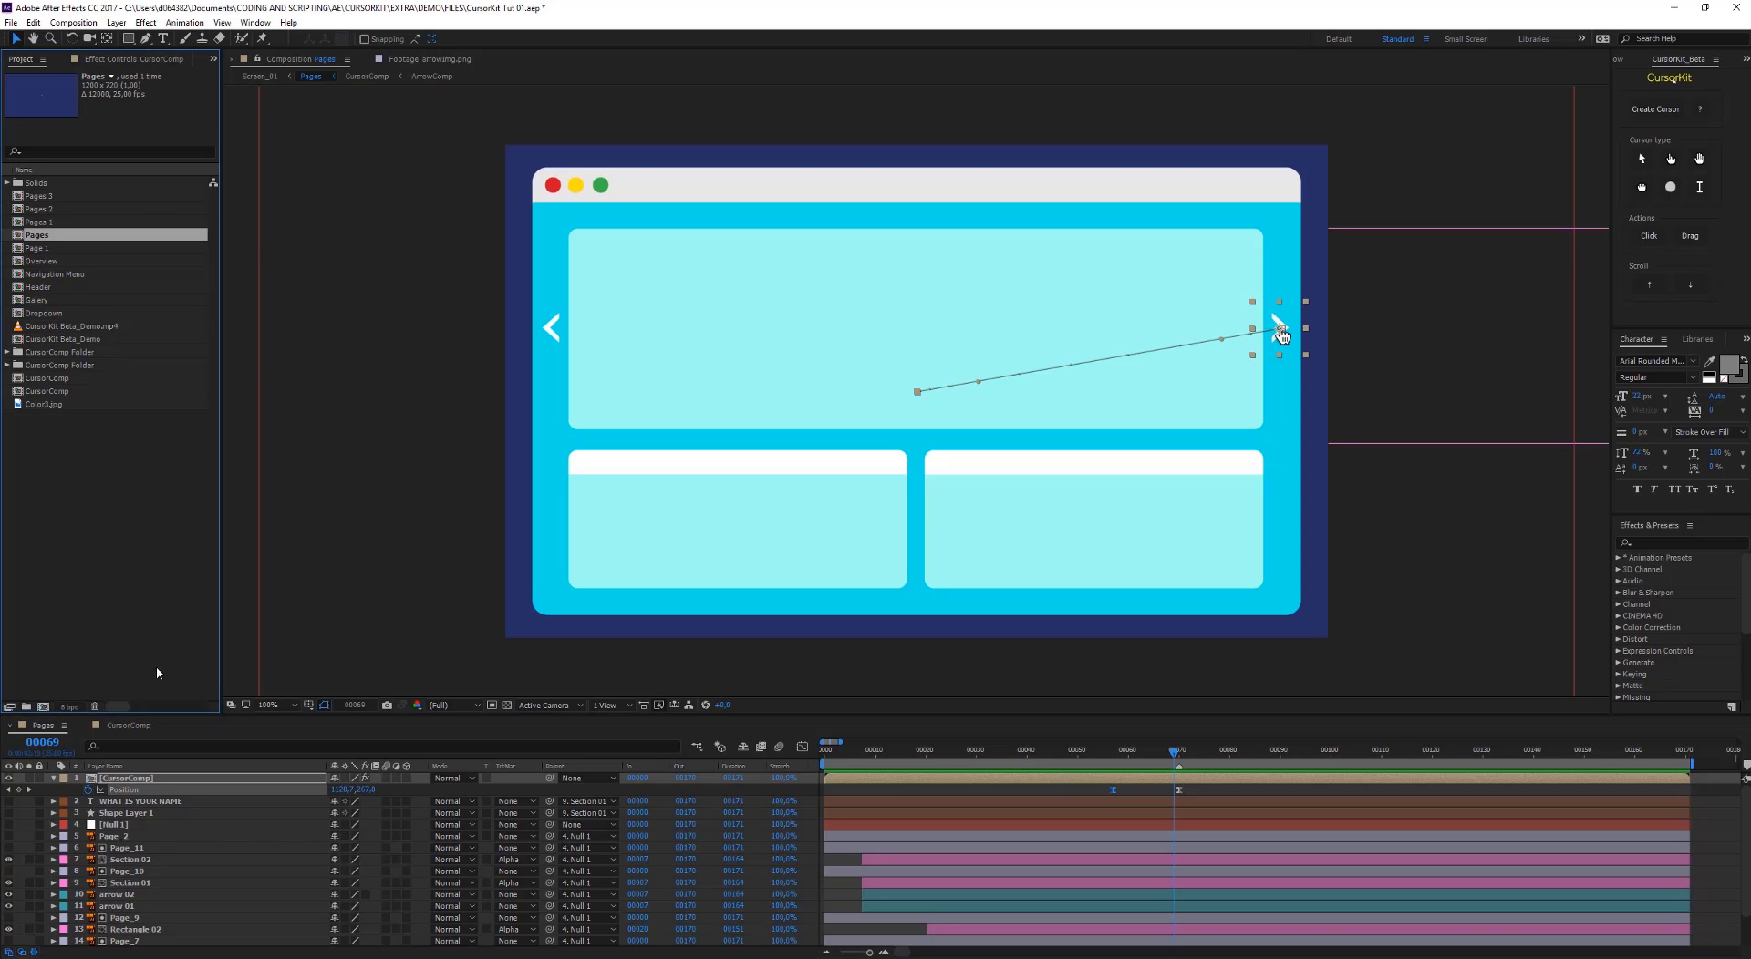
pyautogui.click(1649, 235)
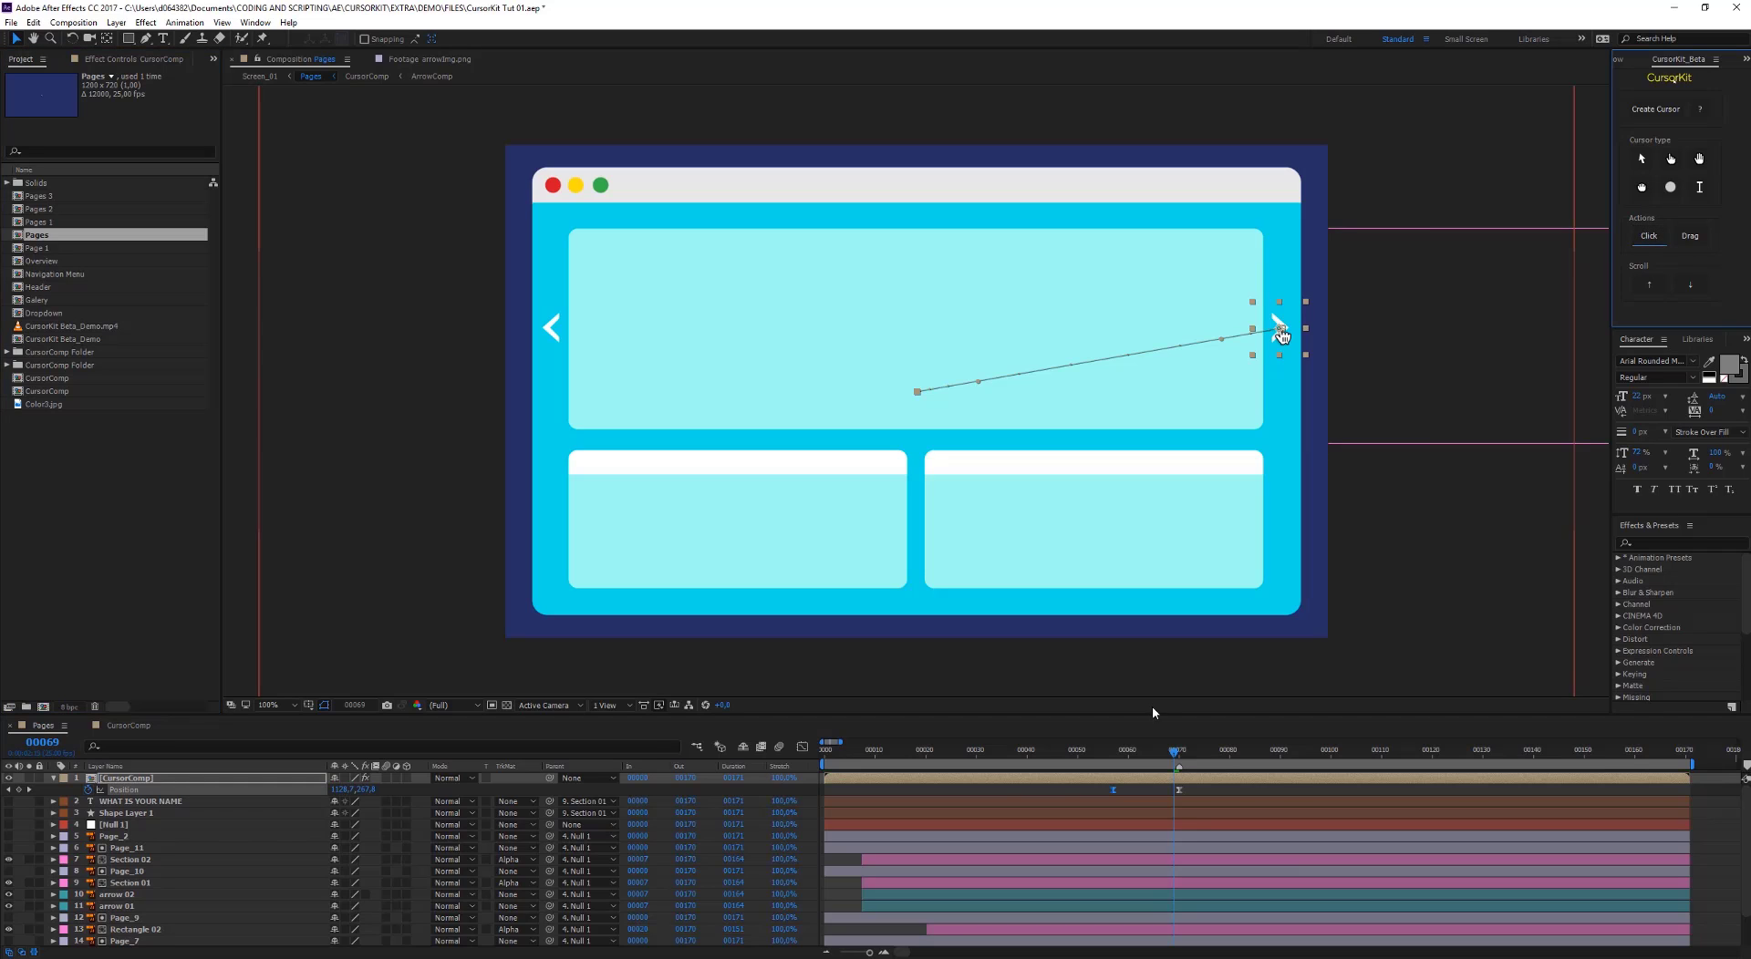
# Preview the cursor's click animation from frame 67 to frame 76
pyautogui.click(1165, 760)
pyautogui.press('space')
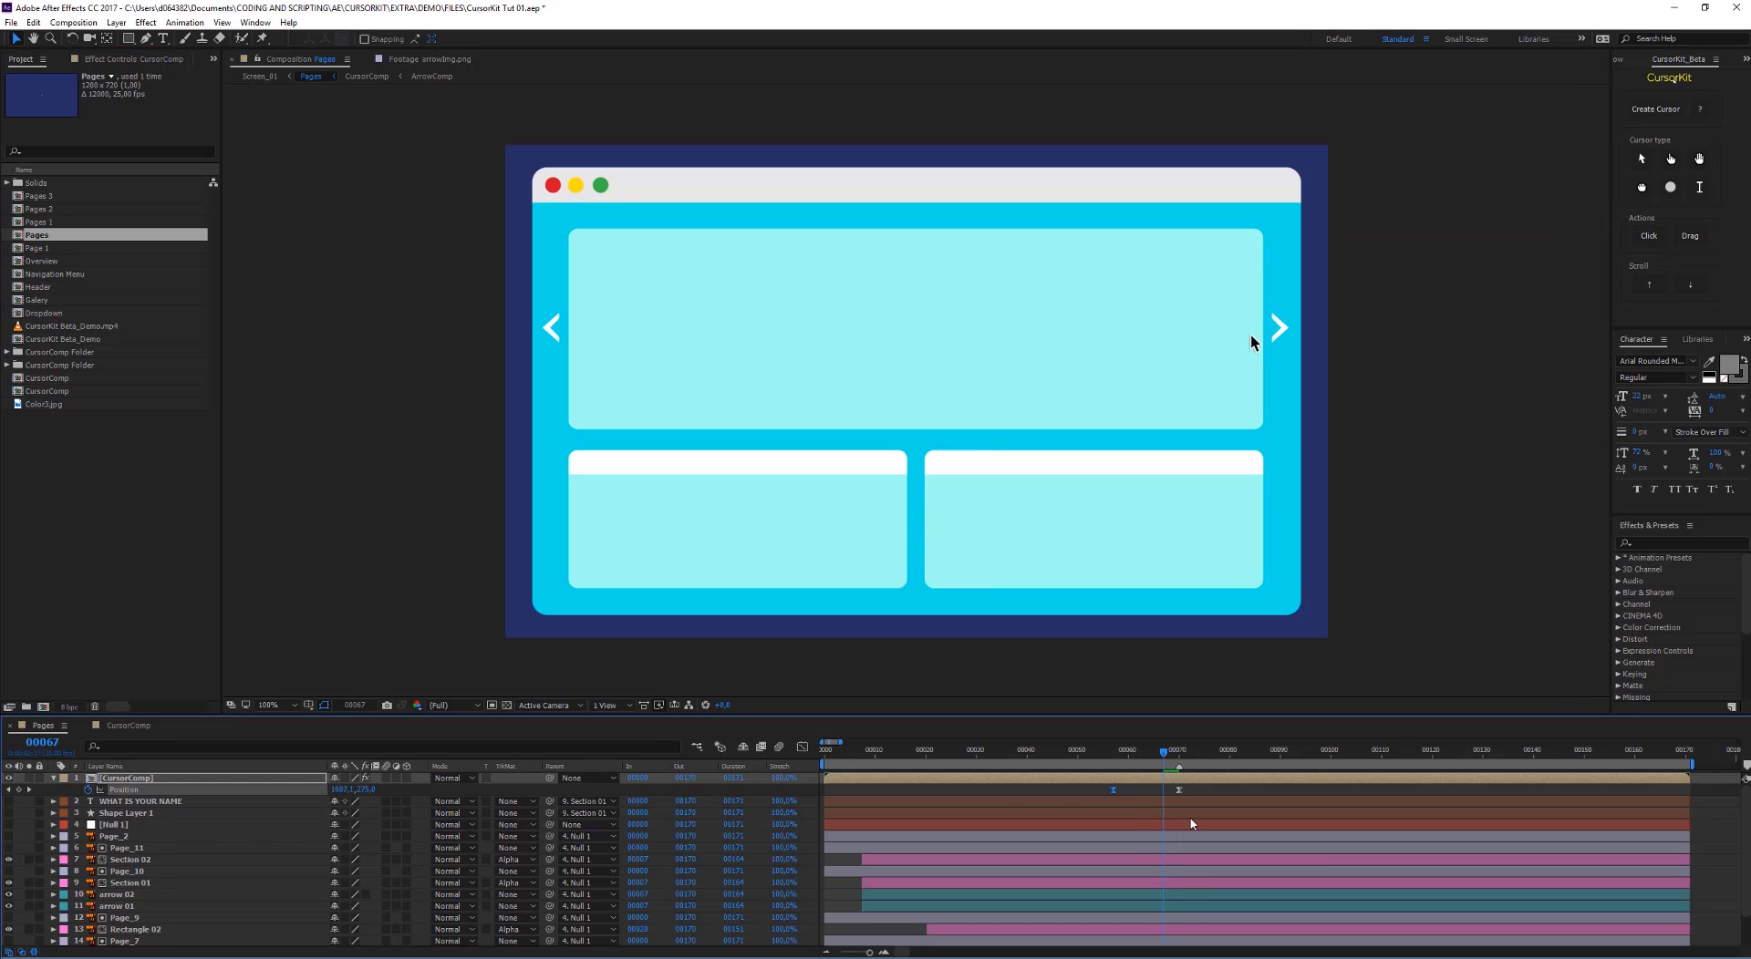
pyautogui.press('space')
pyautogui.moveTo(1170, 755); pyautogui.dragTo(1213, 758)
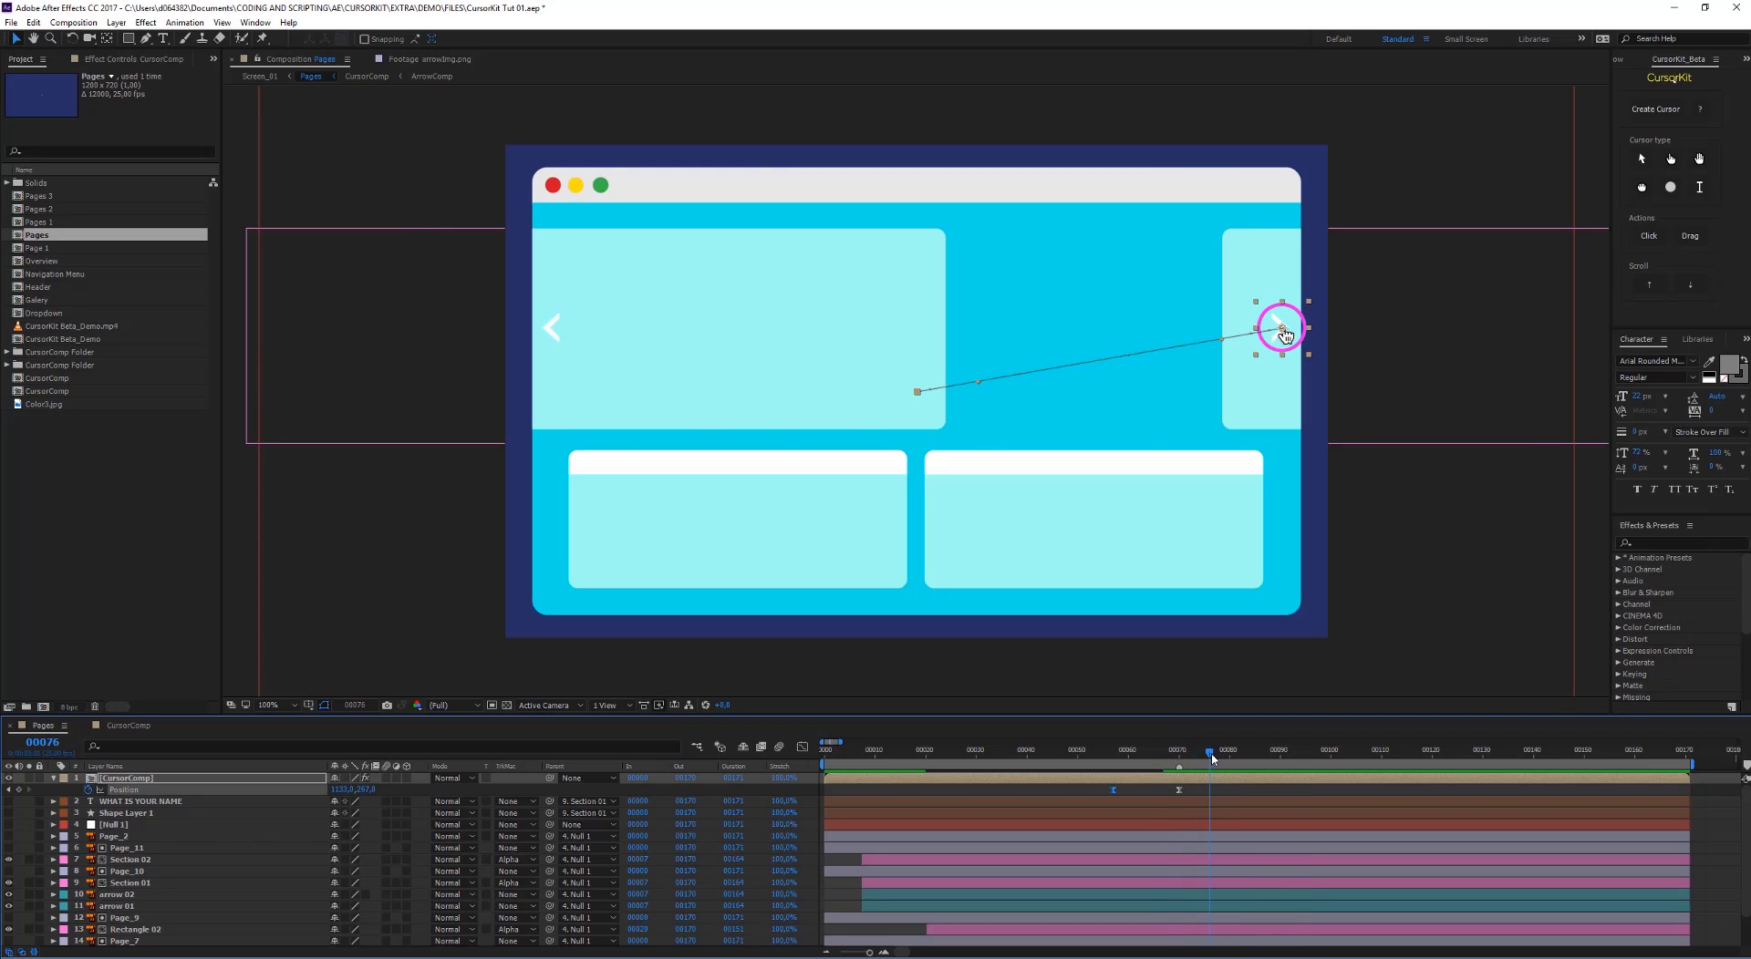
# Open CursorComp and examine the Click layer's Fill effect and its Size and Stroke Width keyframes
pyautogui.doubleClick(138, 781)
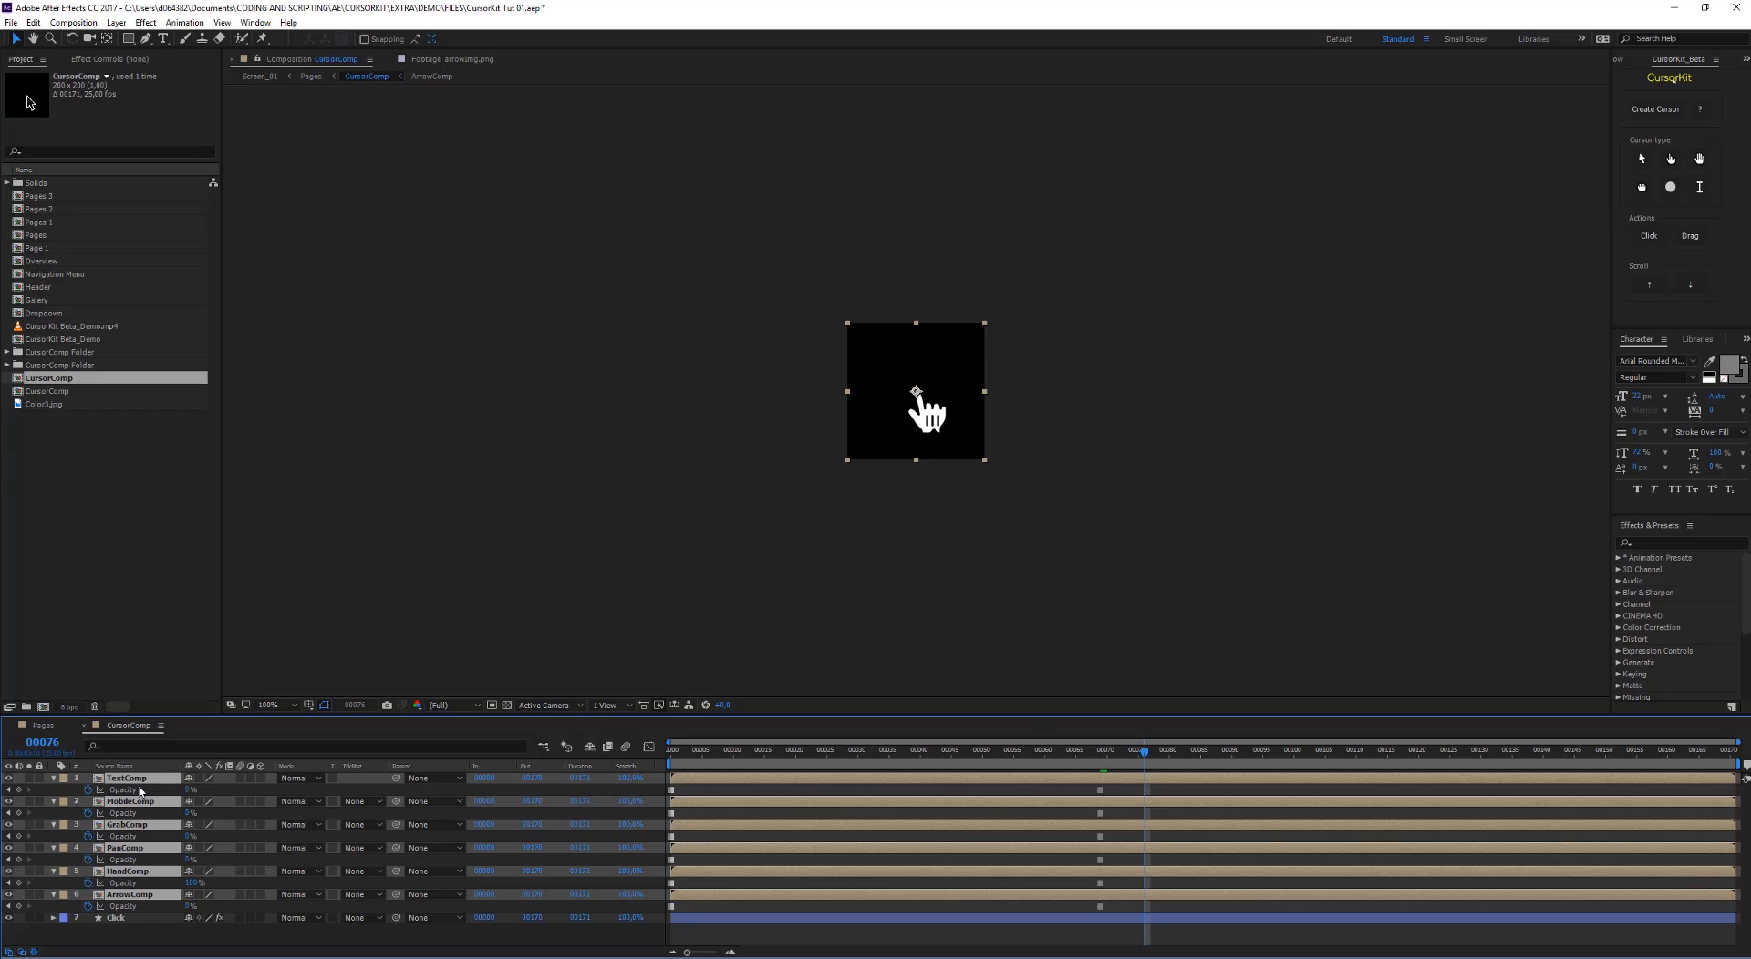
pyautogui.click(115, 919)
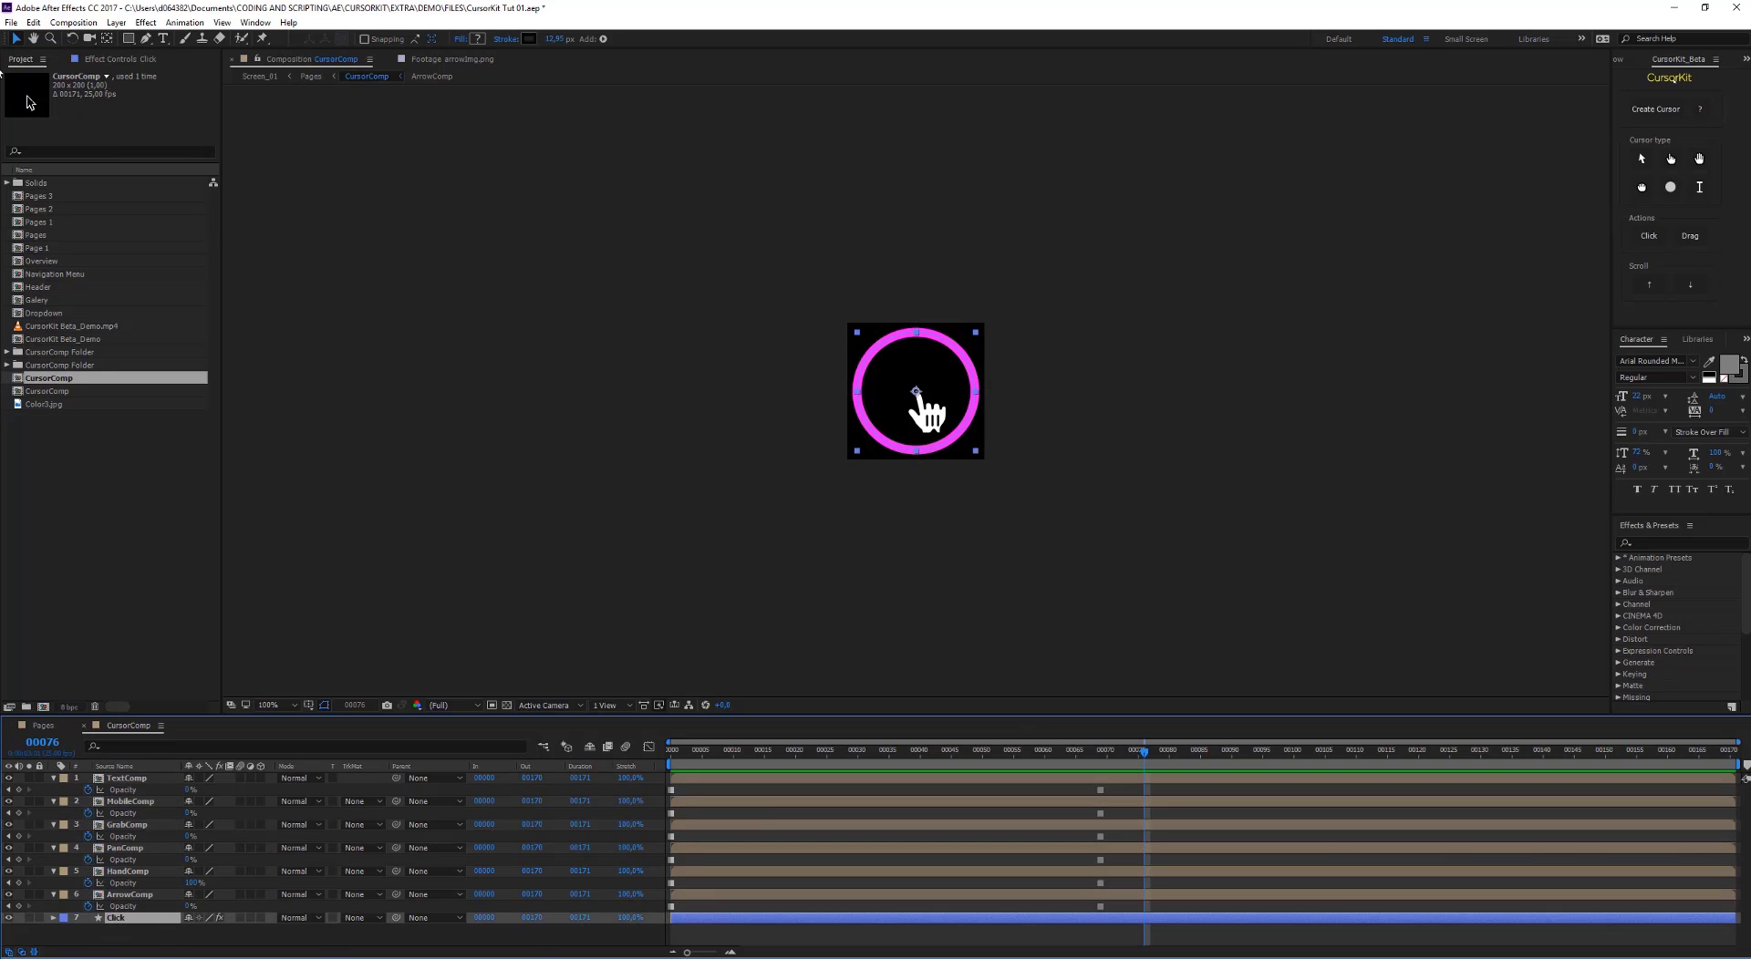
pyautogui.click(114, 58)
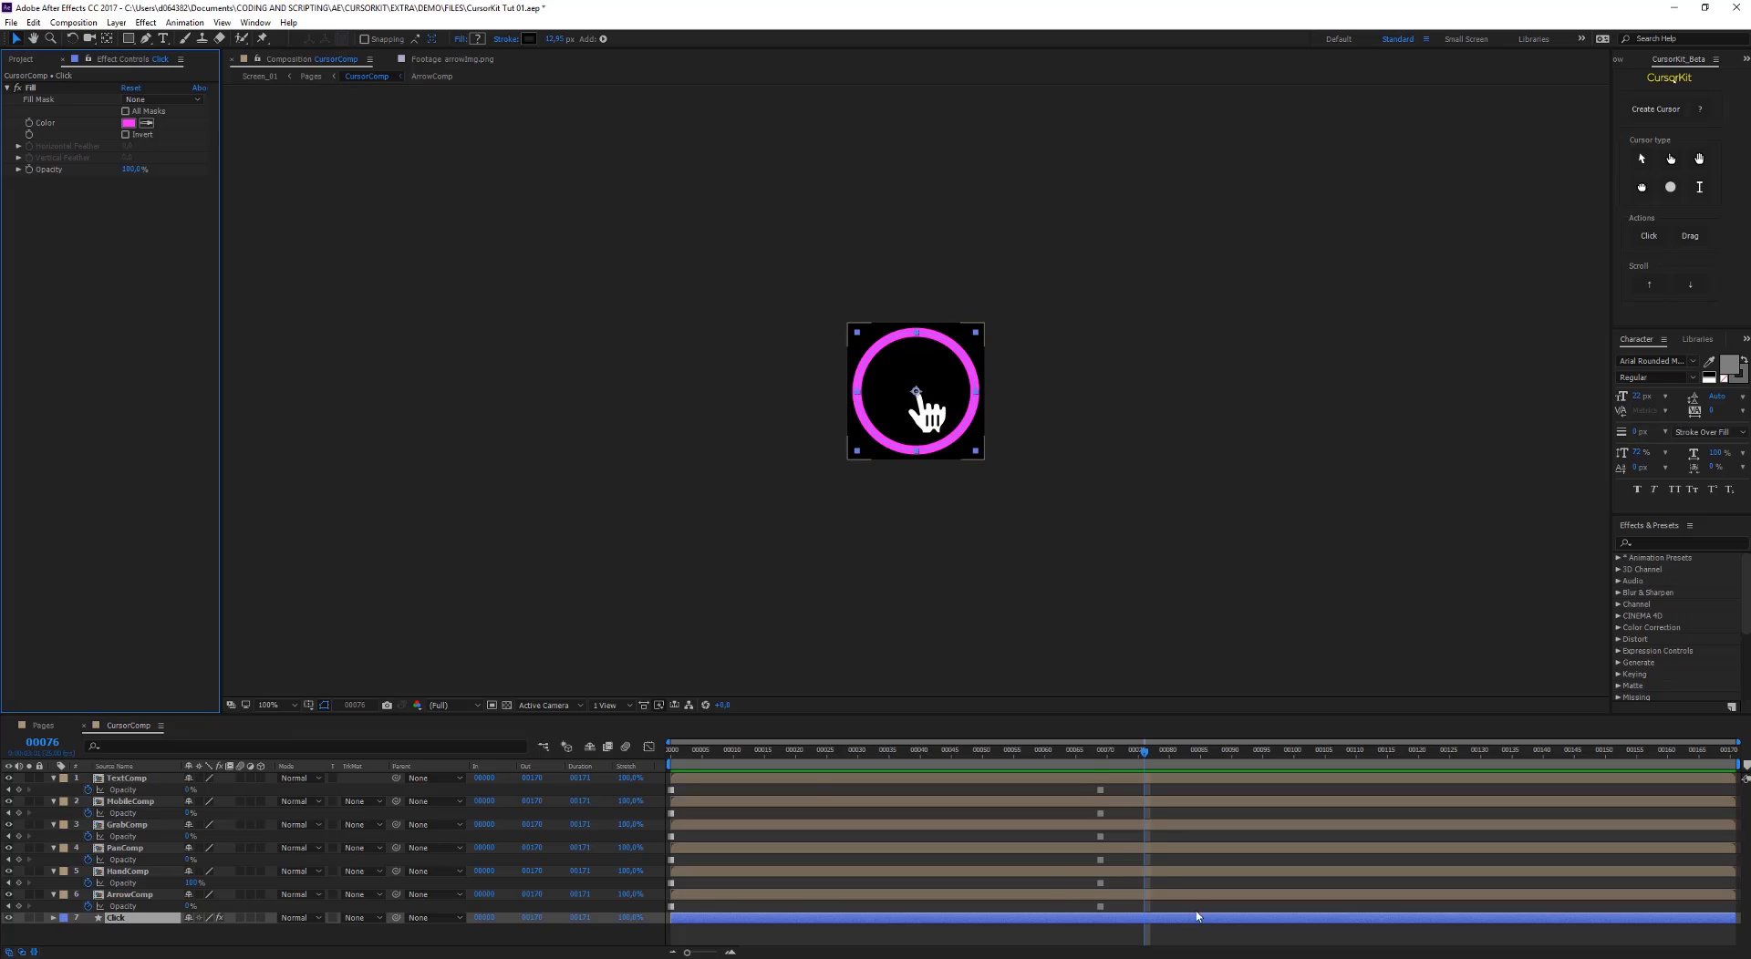
pyautogui.click(1114, 751)
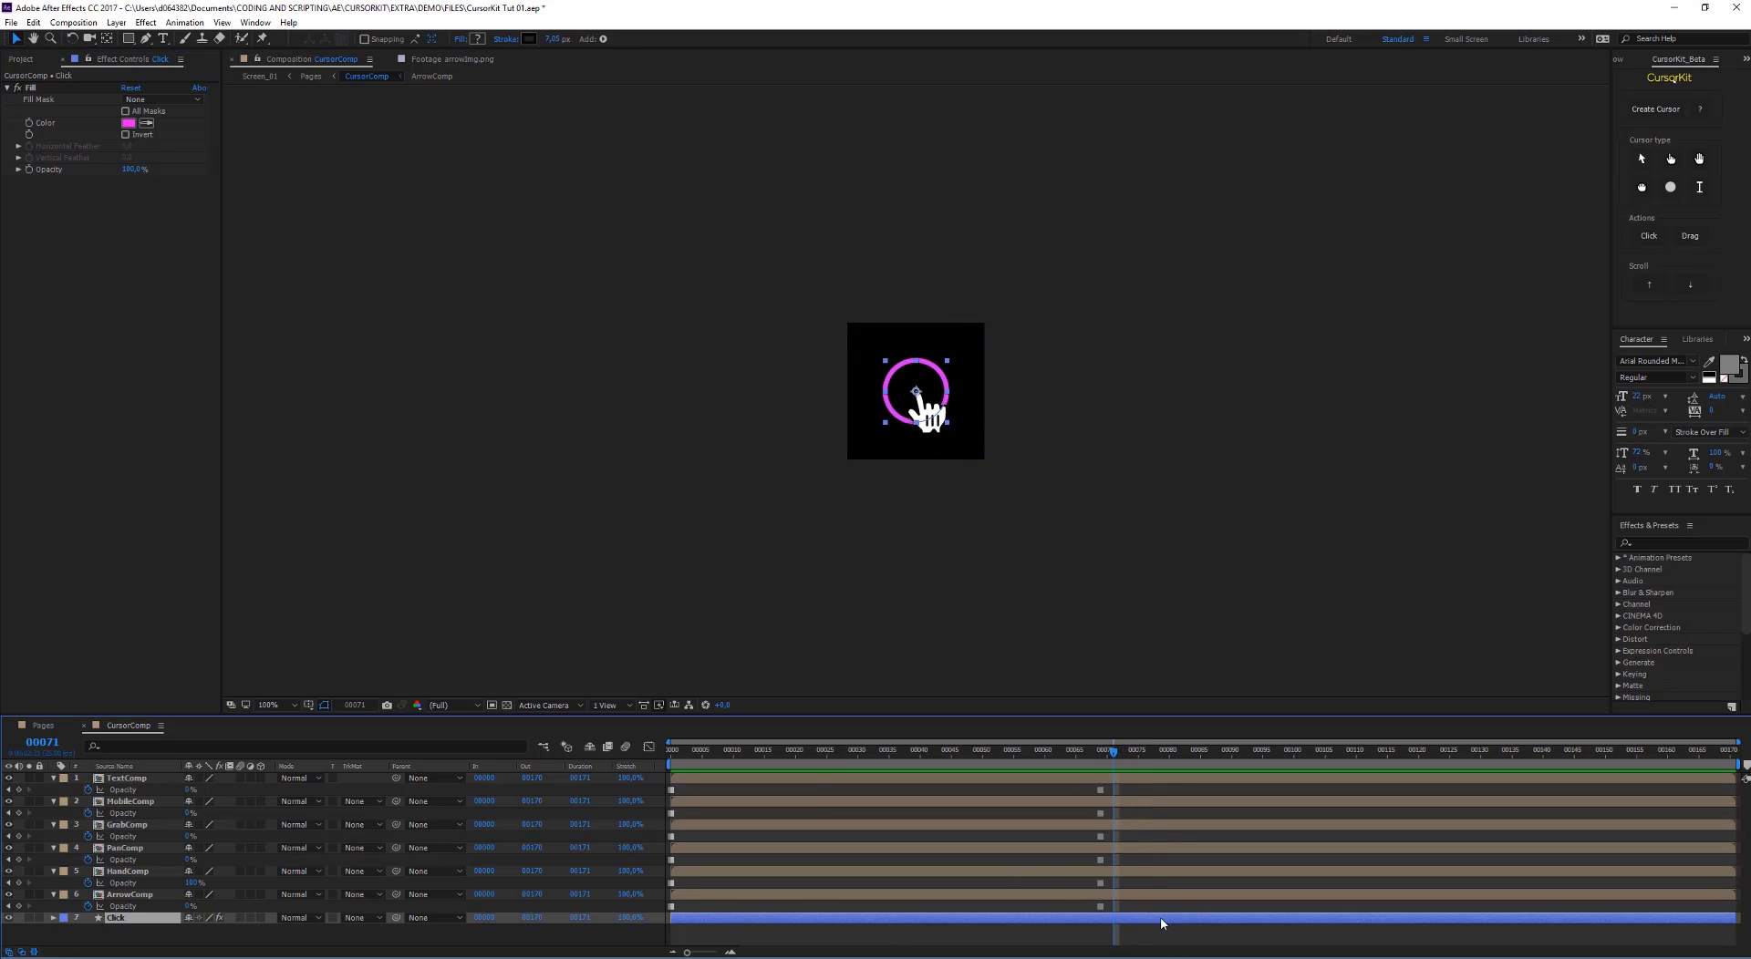
pyautogui.press('u')
pyautogui.moveTo(1113, 754); pyautogui.dragTo(1138, 764)
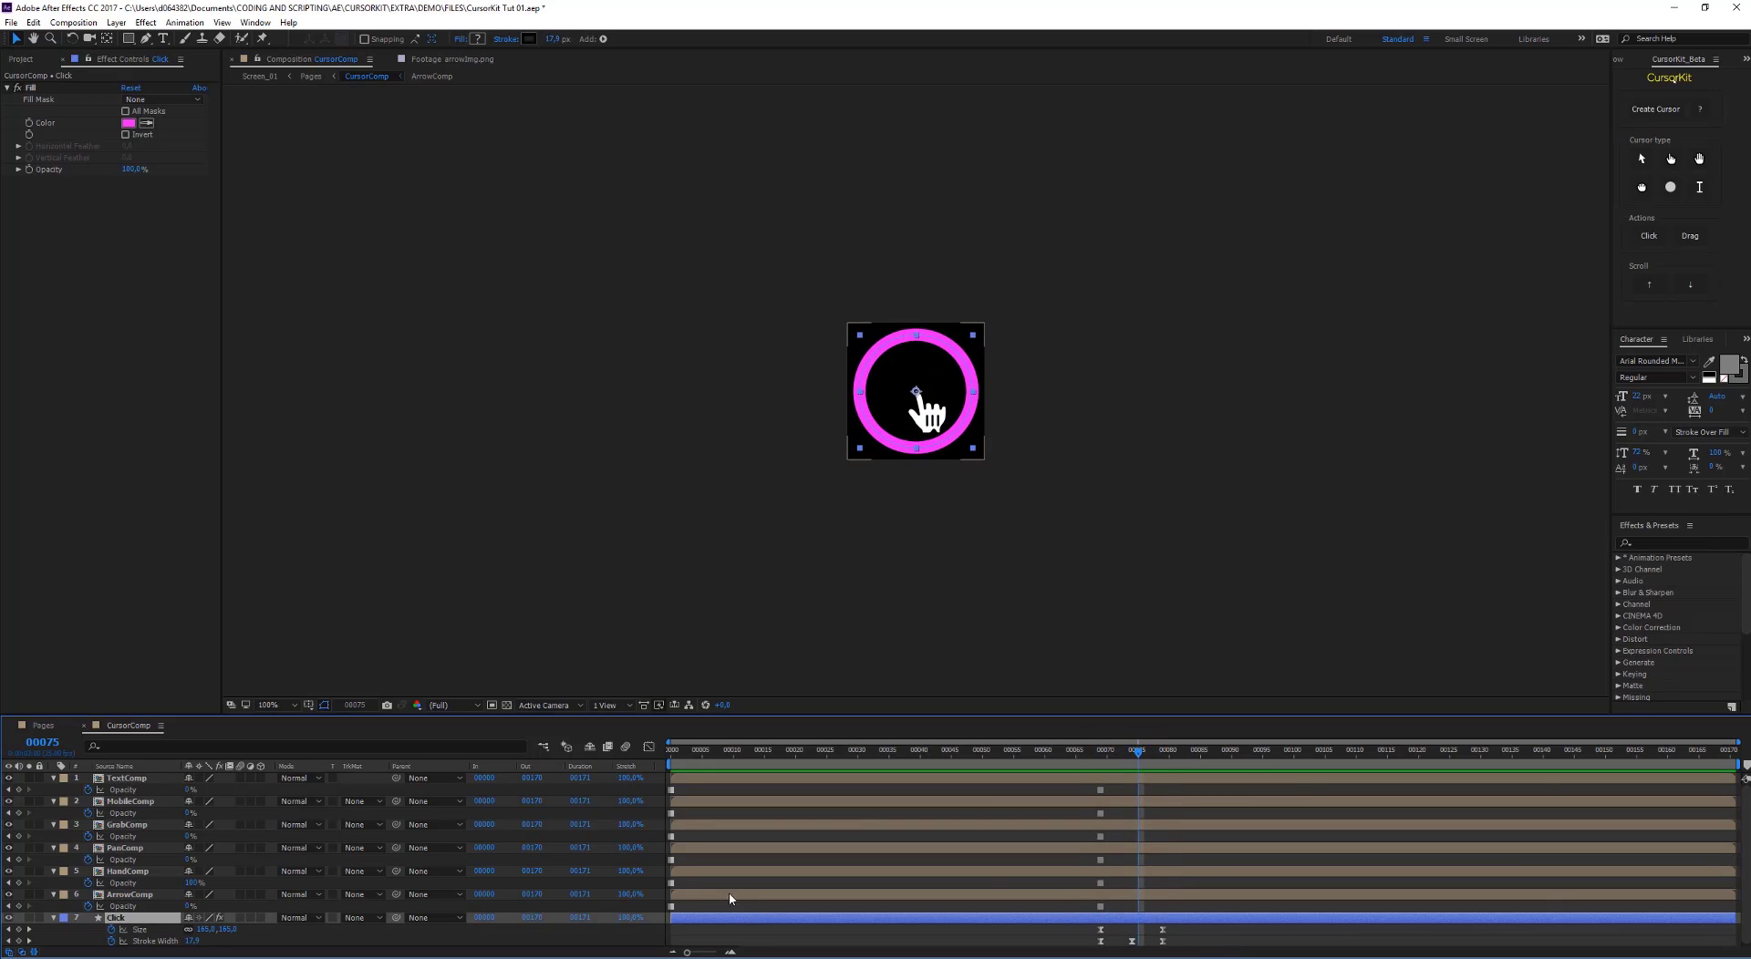
# Set the Click layer's Fill color to light gray, check it in Pages, and change the color to white
pyautogui.click(128, 122)
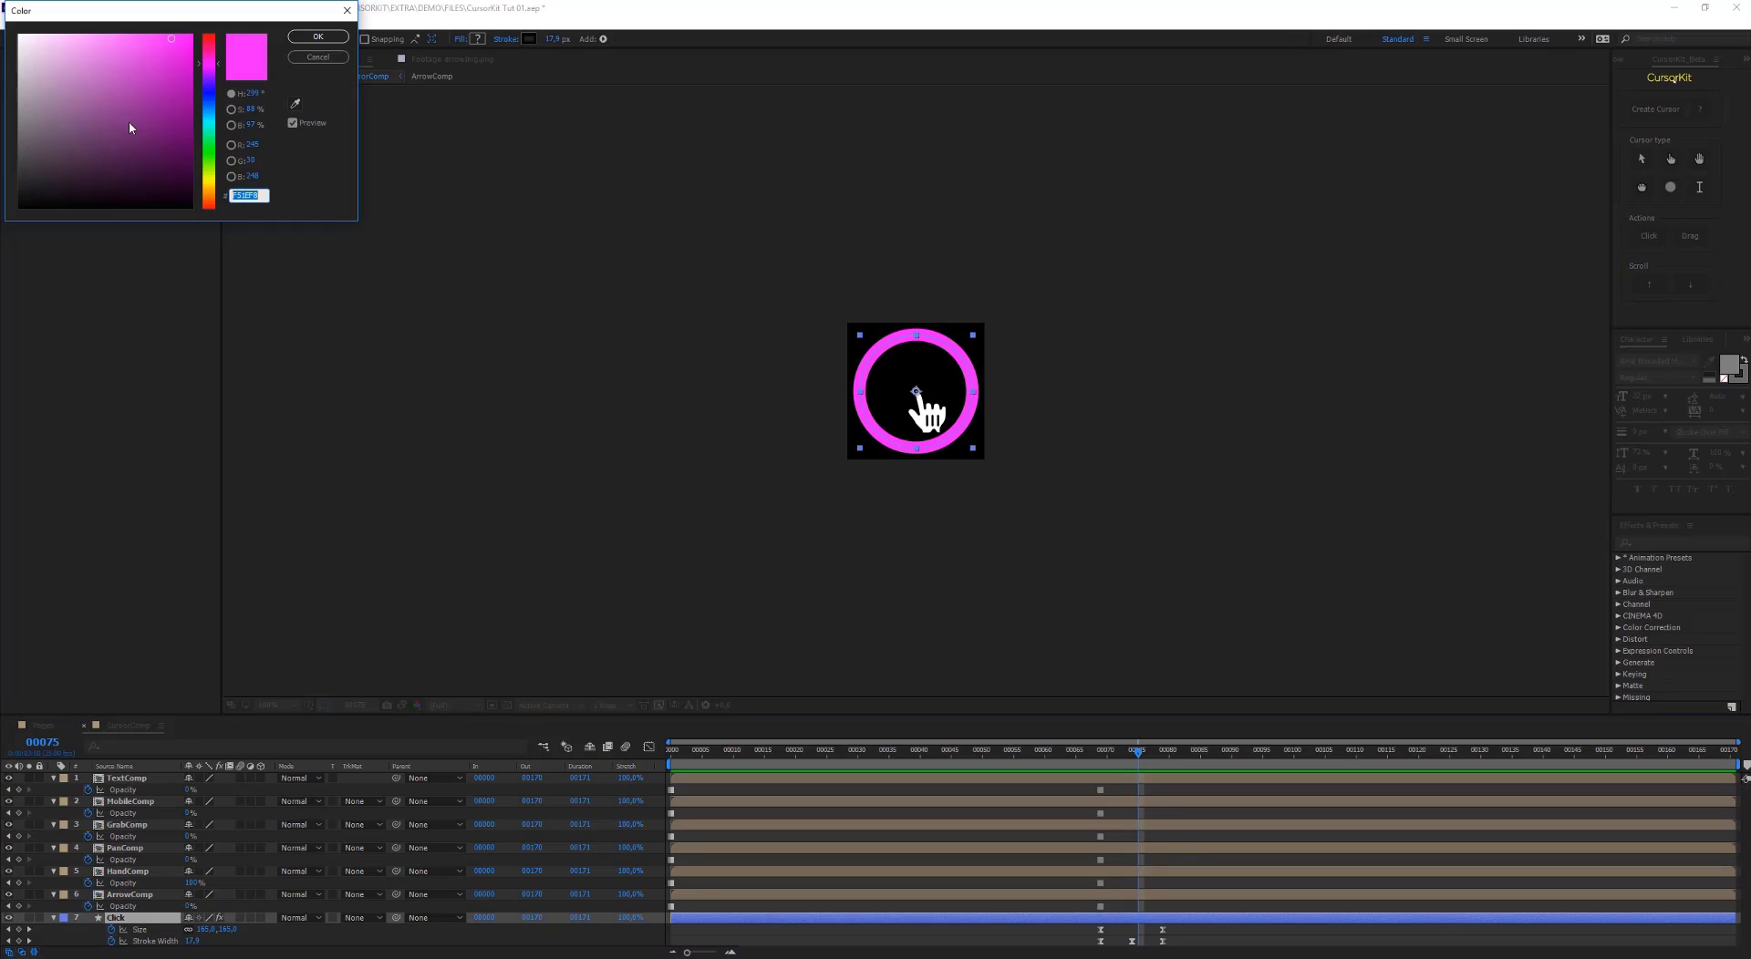
pyautogui.click(15, 34)
pyautogui.moveTo(16, 34)
pyautogui.mouseDown()
pyautogui.moveTo(46, 80)
pyautogui.moveTo(23, 100)
pyautogui.moveTo(19, 78)
pyautogui.mouseUp()
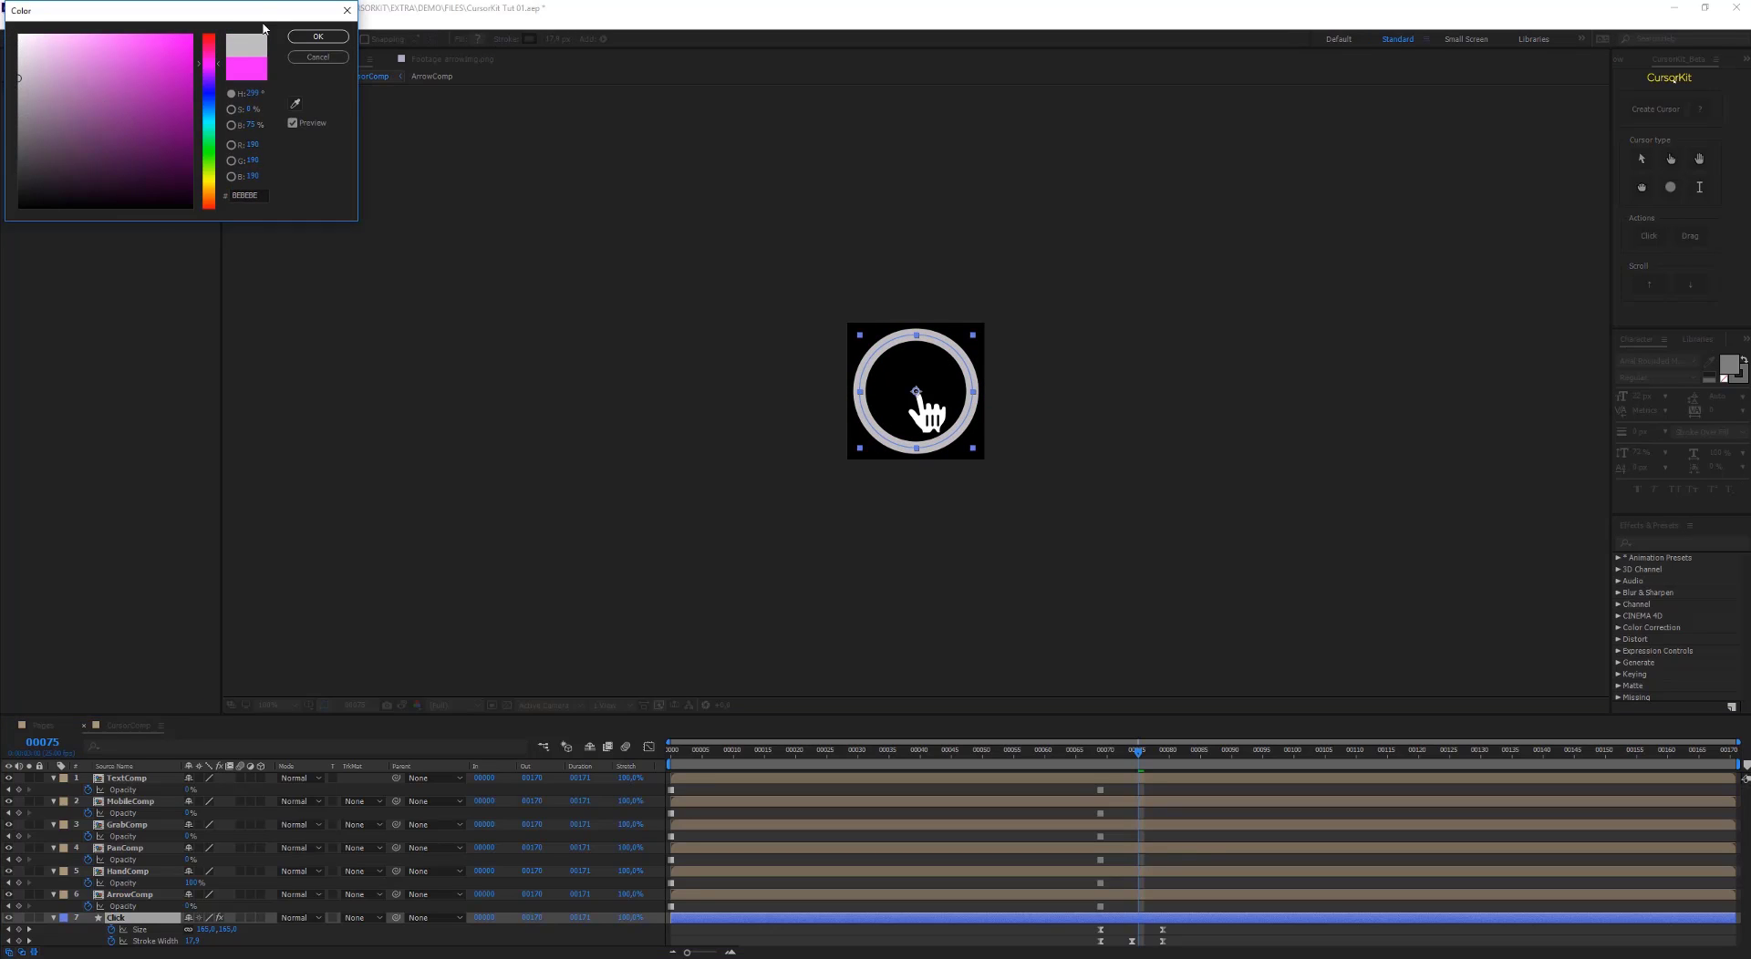
pyautogui.click(315, 37)
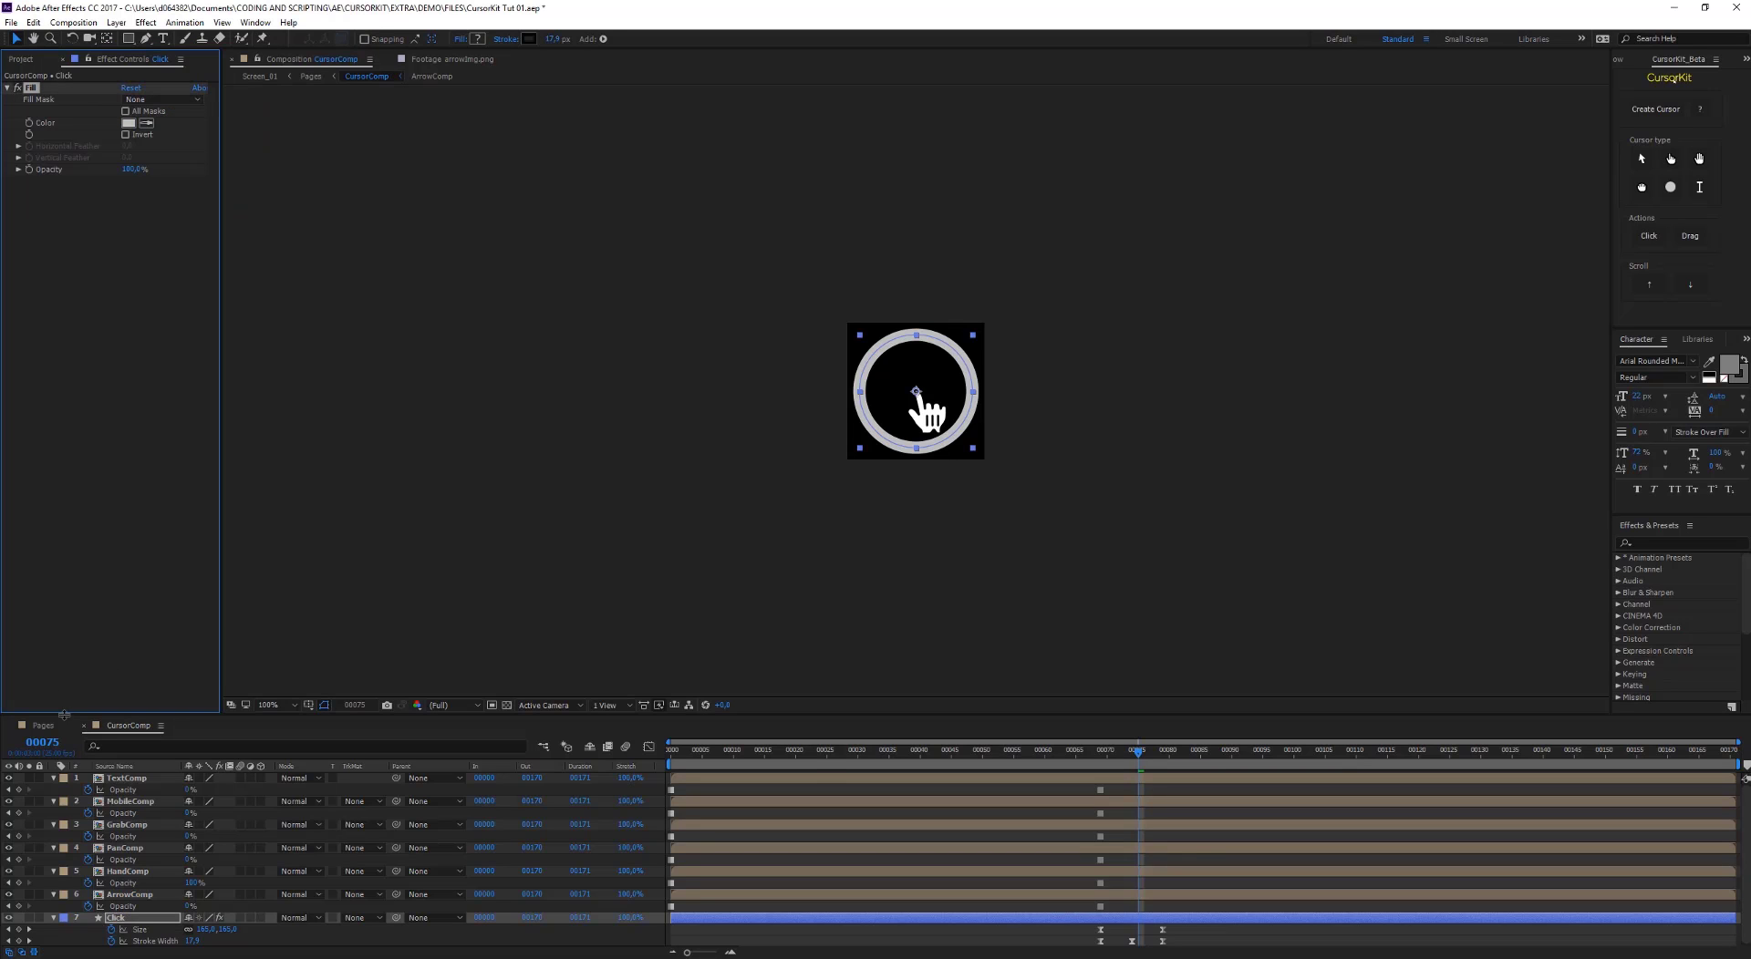
pyautogui.click(53, 727)
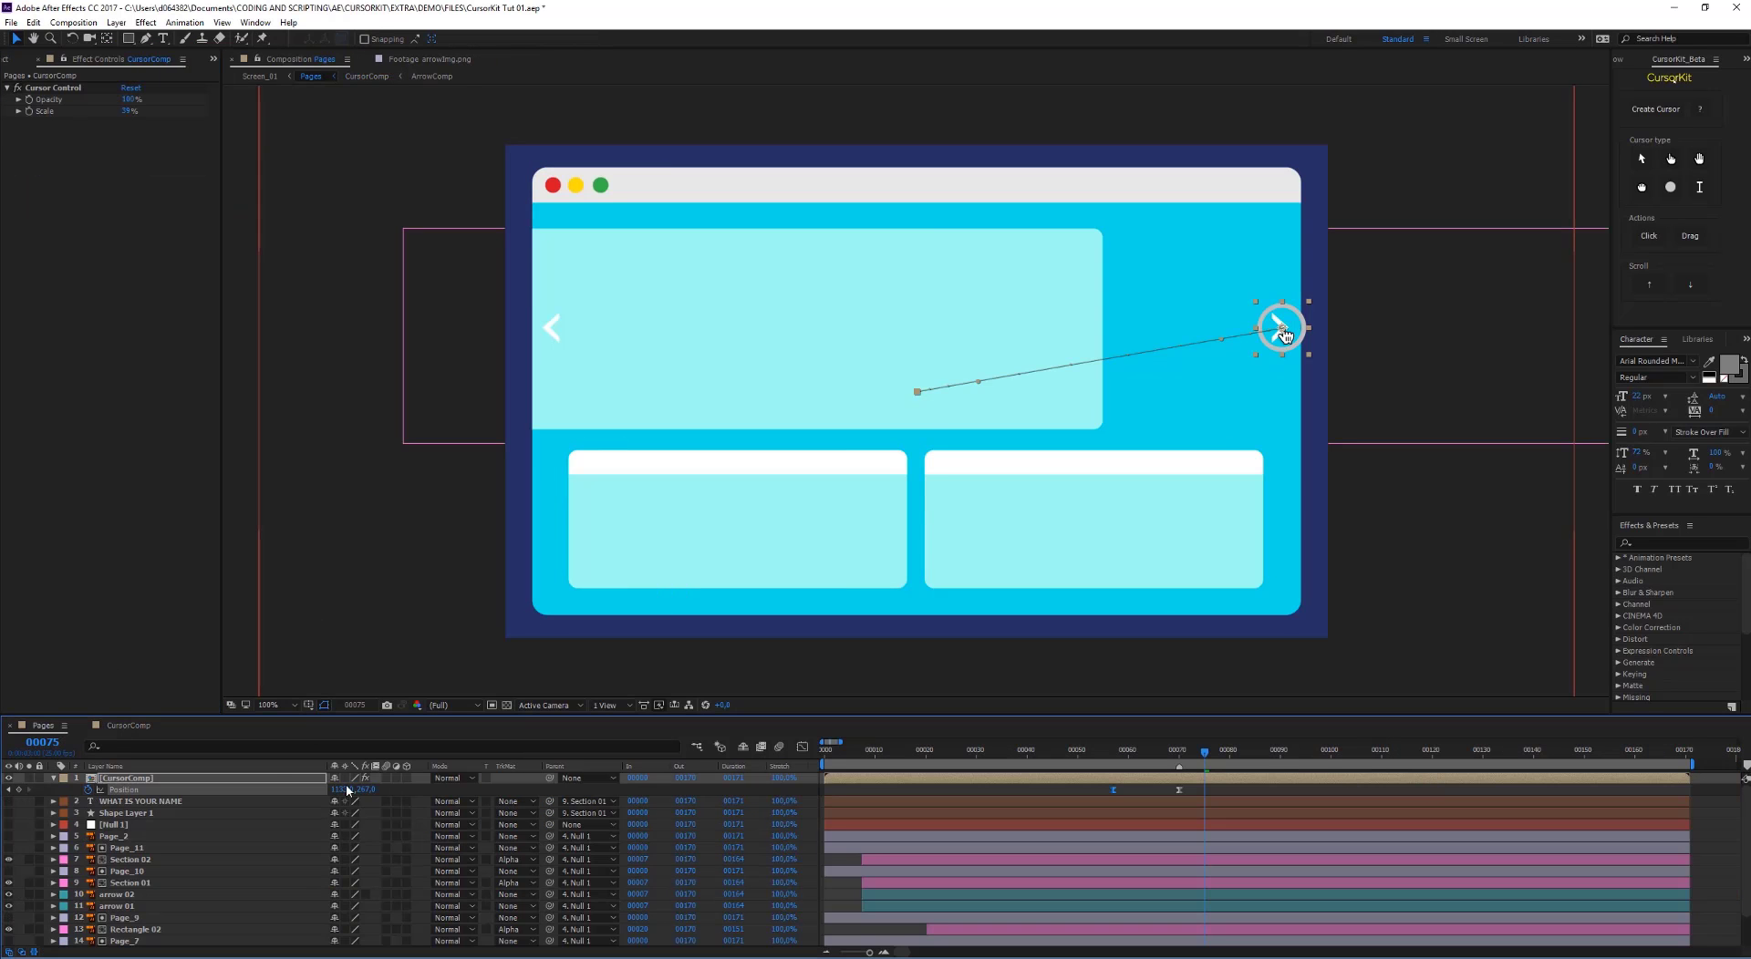
pyautogui.click(129, 725)
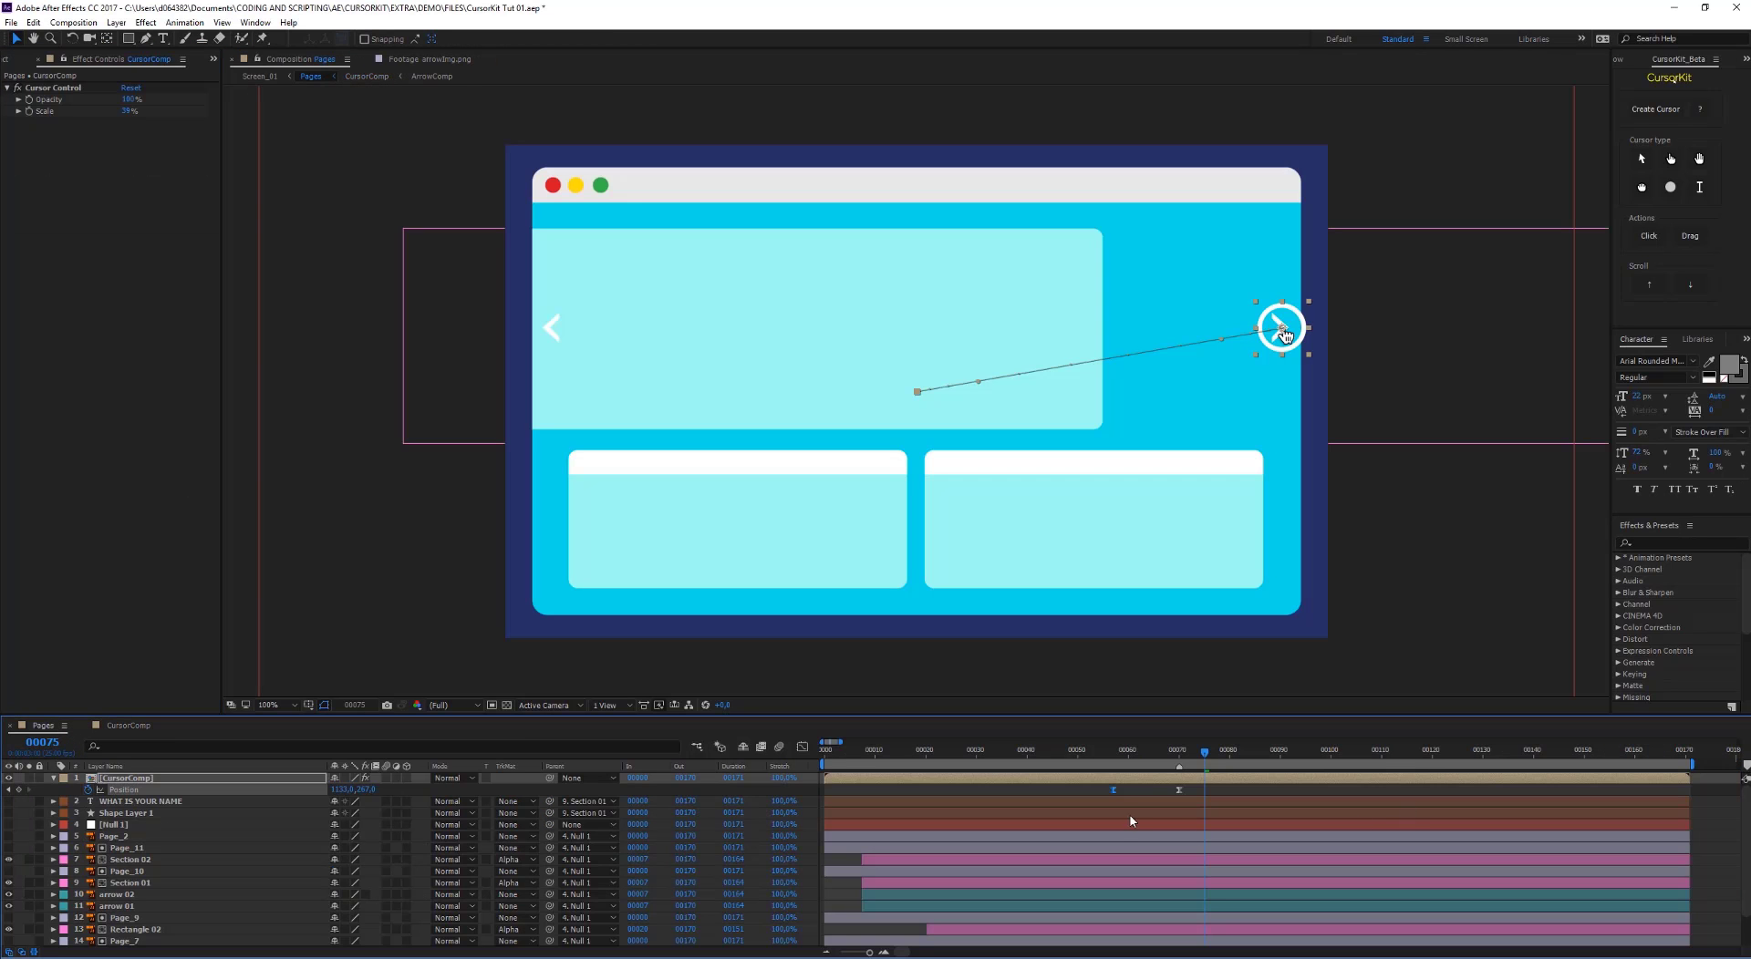
# Shift the cursor's Position keyframes earlier to frames 45 and 58 in Pages, and preview the movement
pyautogui.moveTo(1172, 762); pyautogui.dragTo(1118, 791)
pyautogui.press('space')
pyautogui.press('space')
pyautogui.click(1055, 754)
pyautogui.press('space')
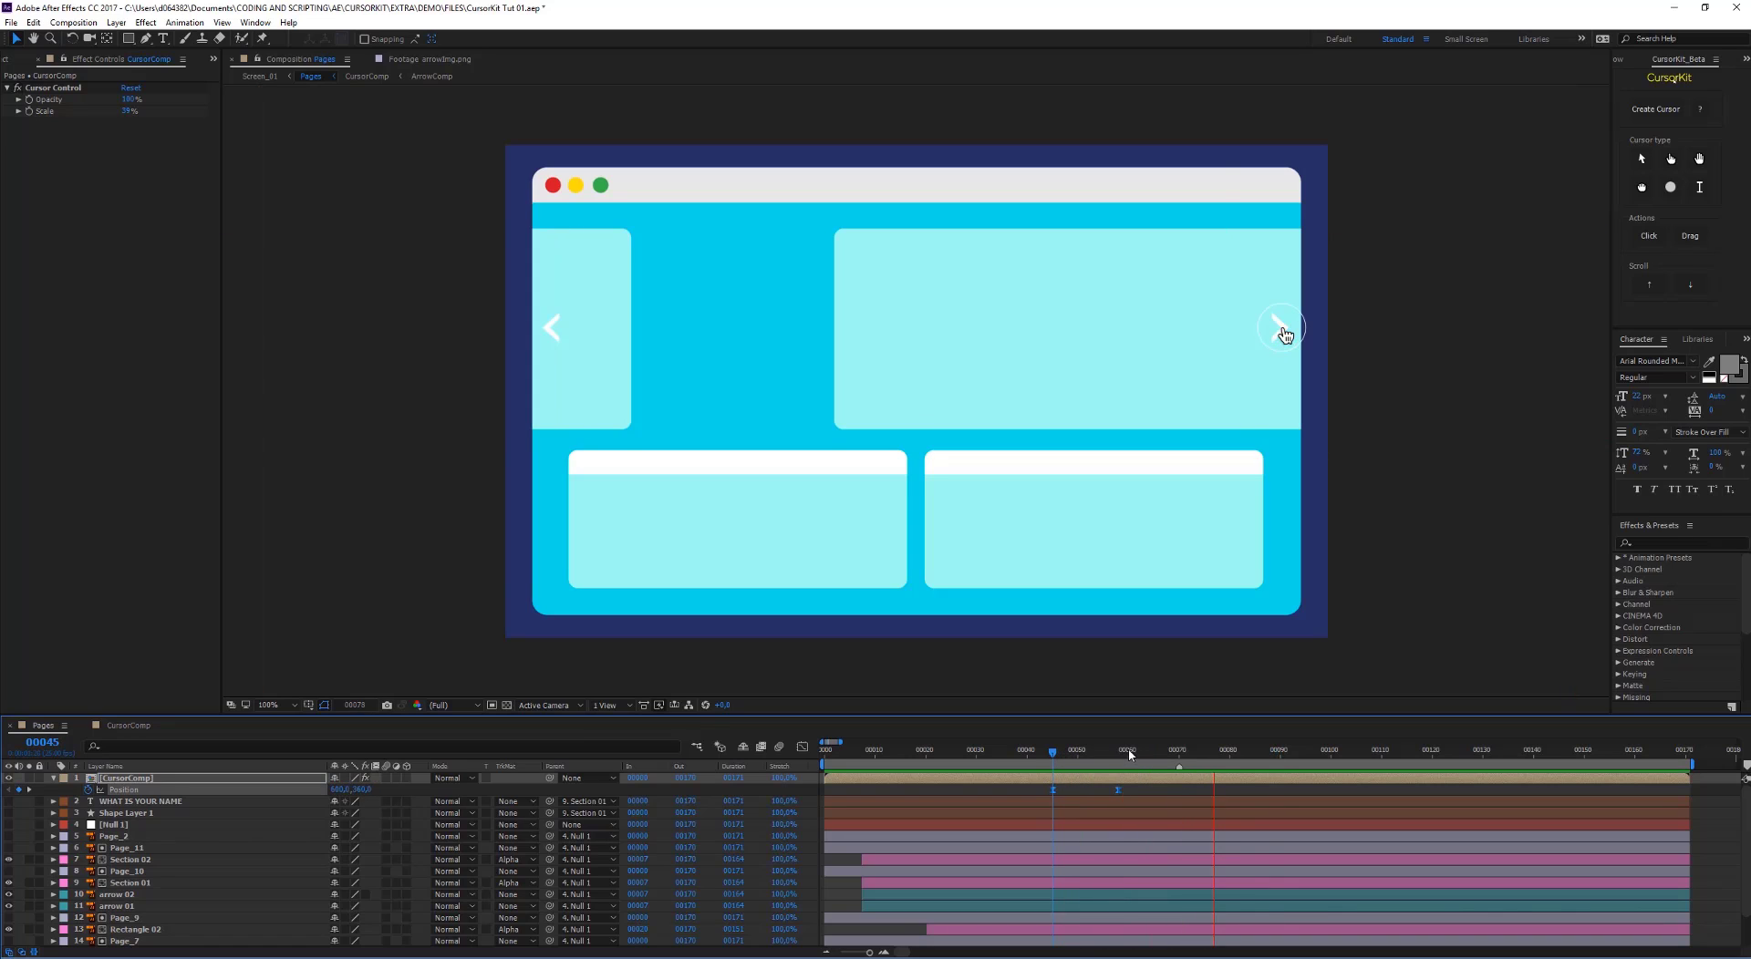
pyautogui.click(1128, 753)
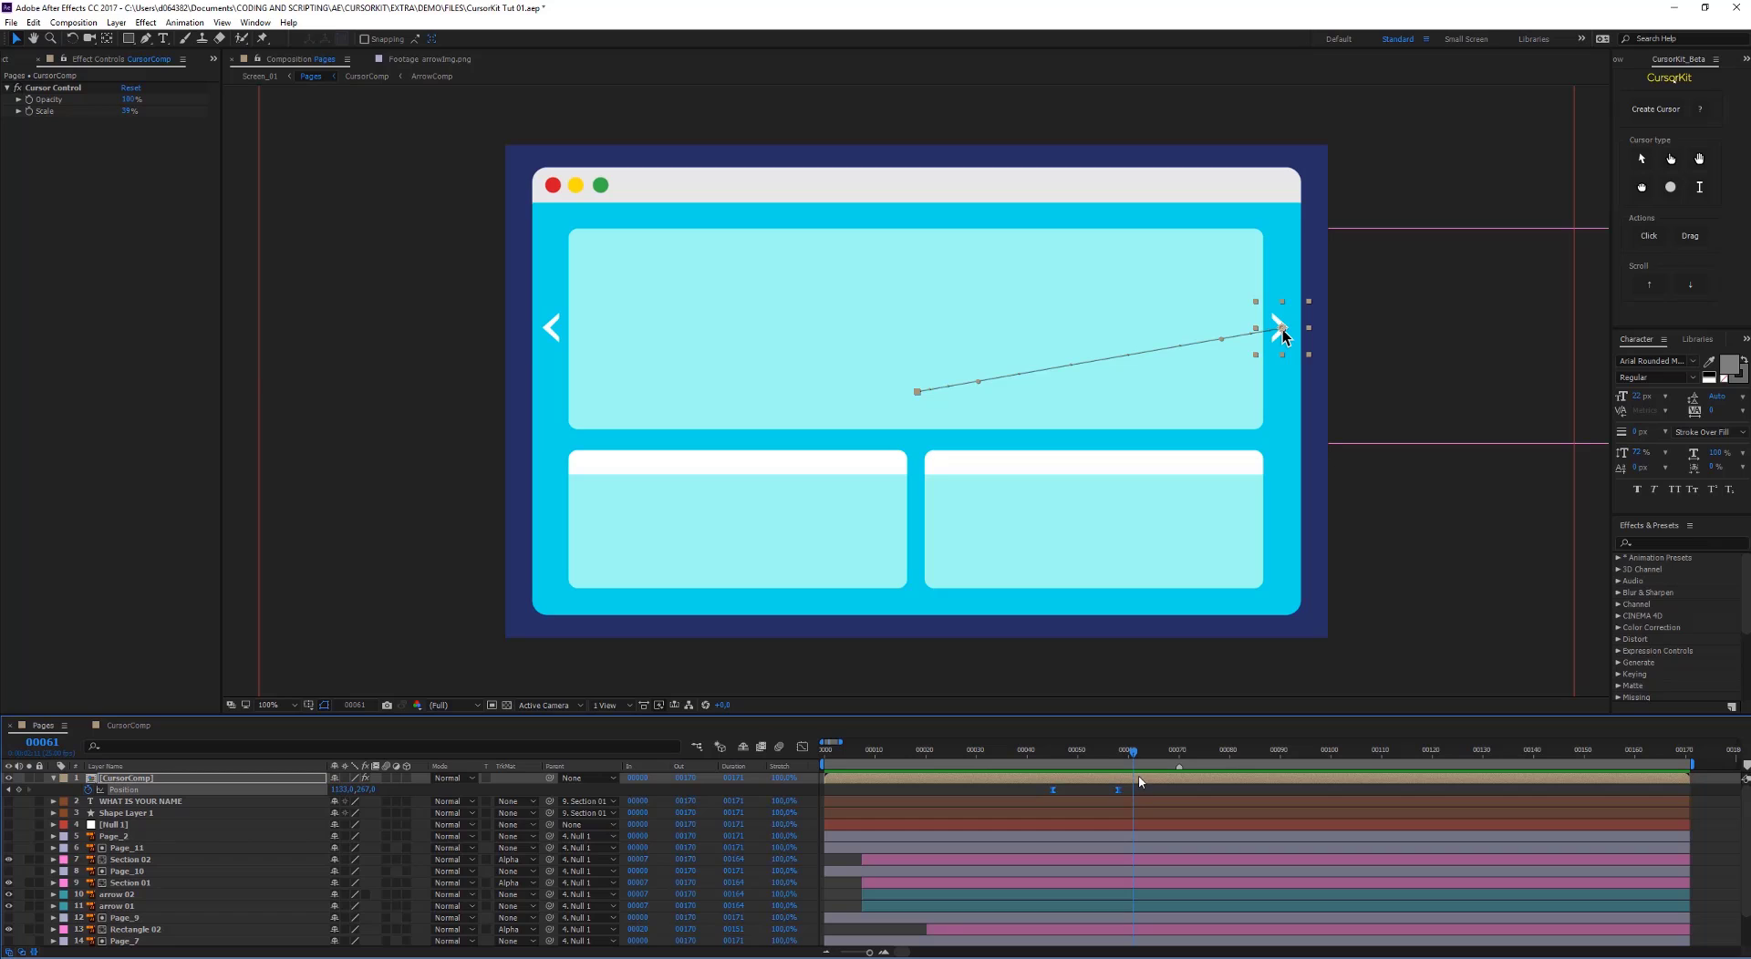
# Move the hand-change Opacity keyframes in CursorComp to frame 56 and preview the change in Pages
pyautogui.moveTo(1131, 755); pyautogui.dragTo(1107, 760)
pyautogui.doubleClick(1145, 778)
pyautogui.moveTo(1118, 793); pyautogui.dragTo(1024, 800)
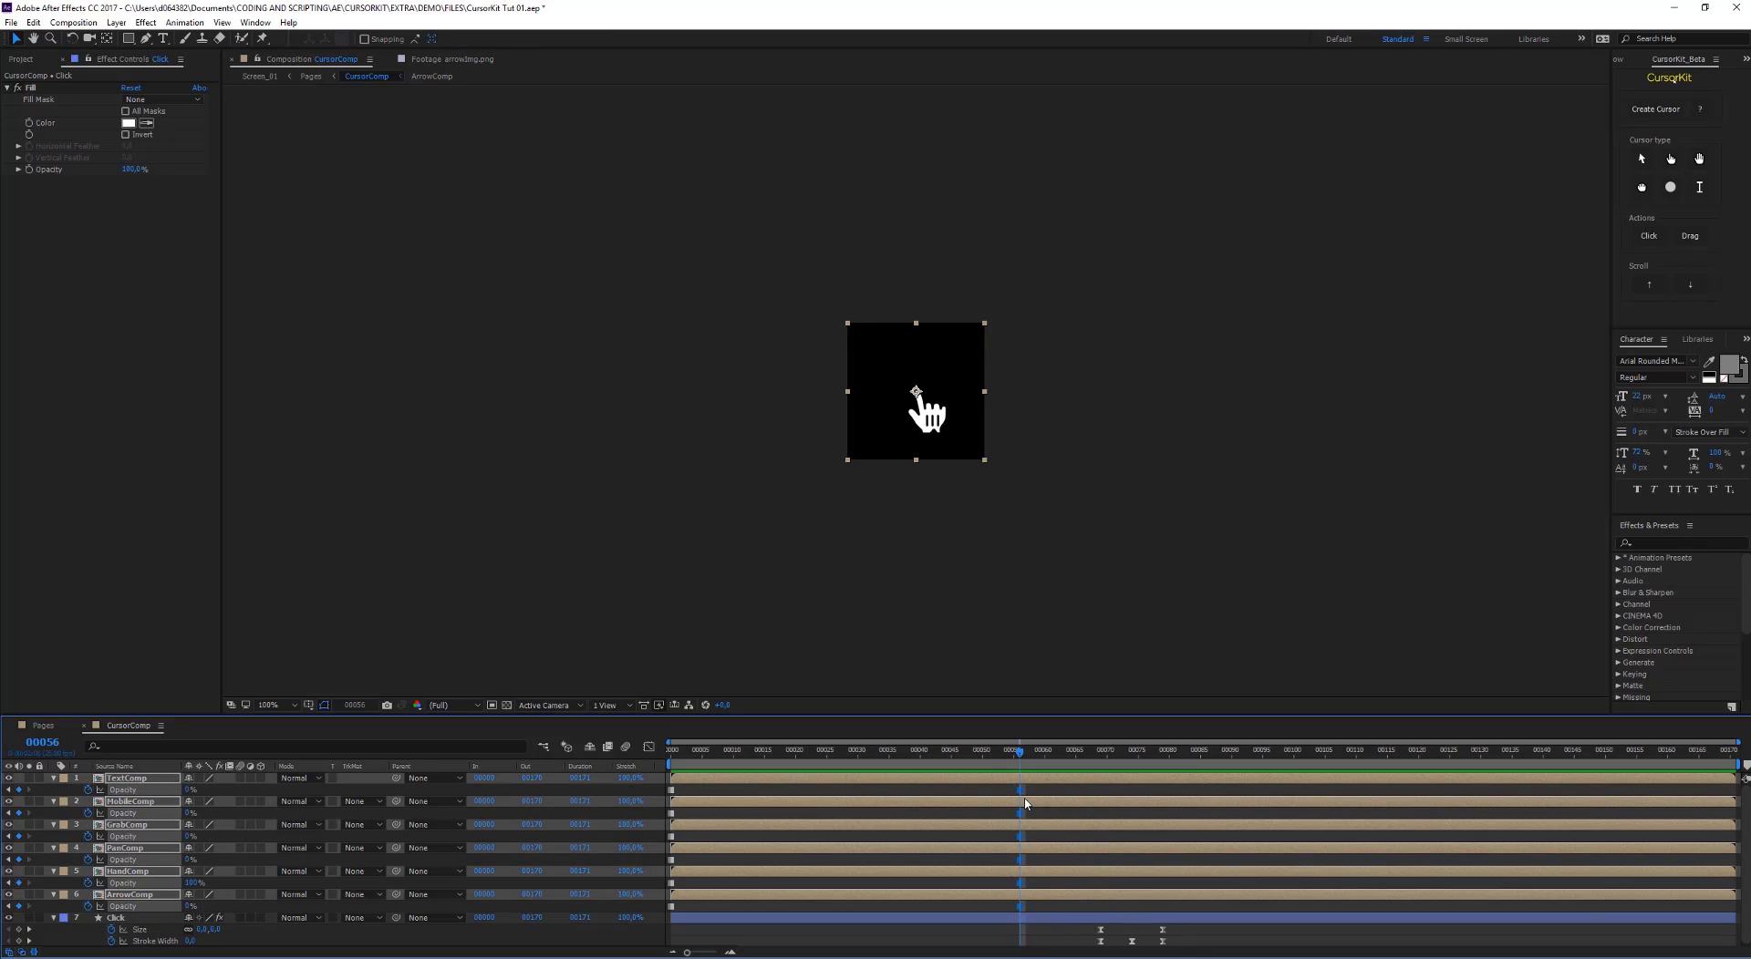
pyautogui.click(43, 725)
pyautogui.press('space')
pyautogui.click(962, 751)
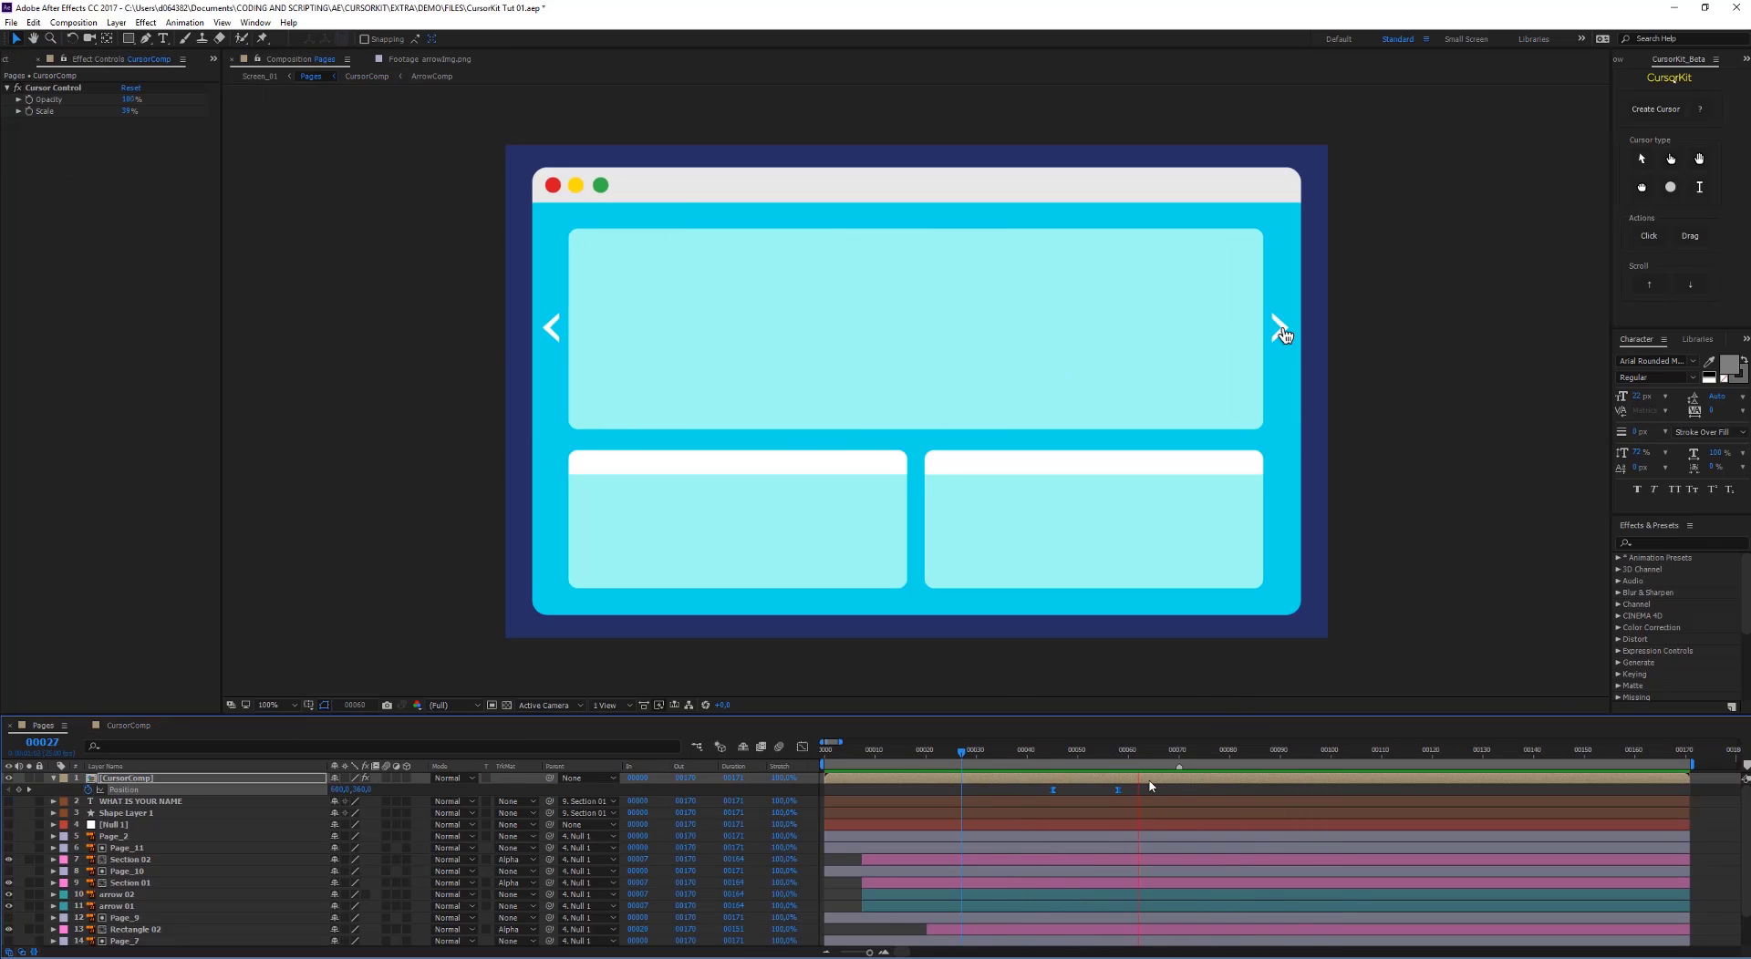
# Switch the CursorKit cursor type to the grabbing hand at frame 91, the open hand at frame 111 and the circle at frame 128
pyautogui.click(1285, 766)
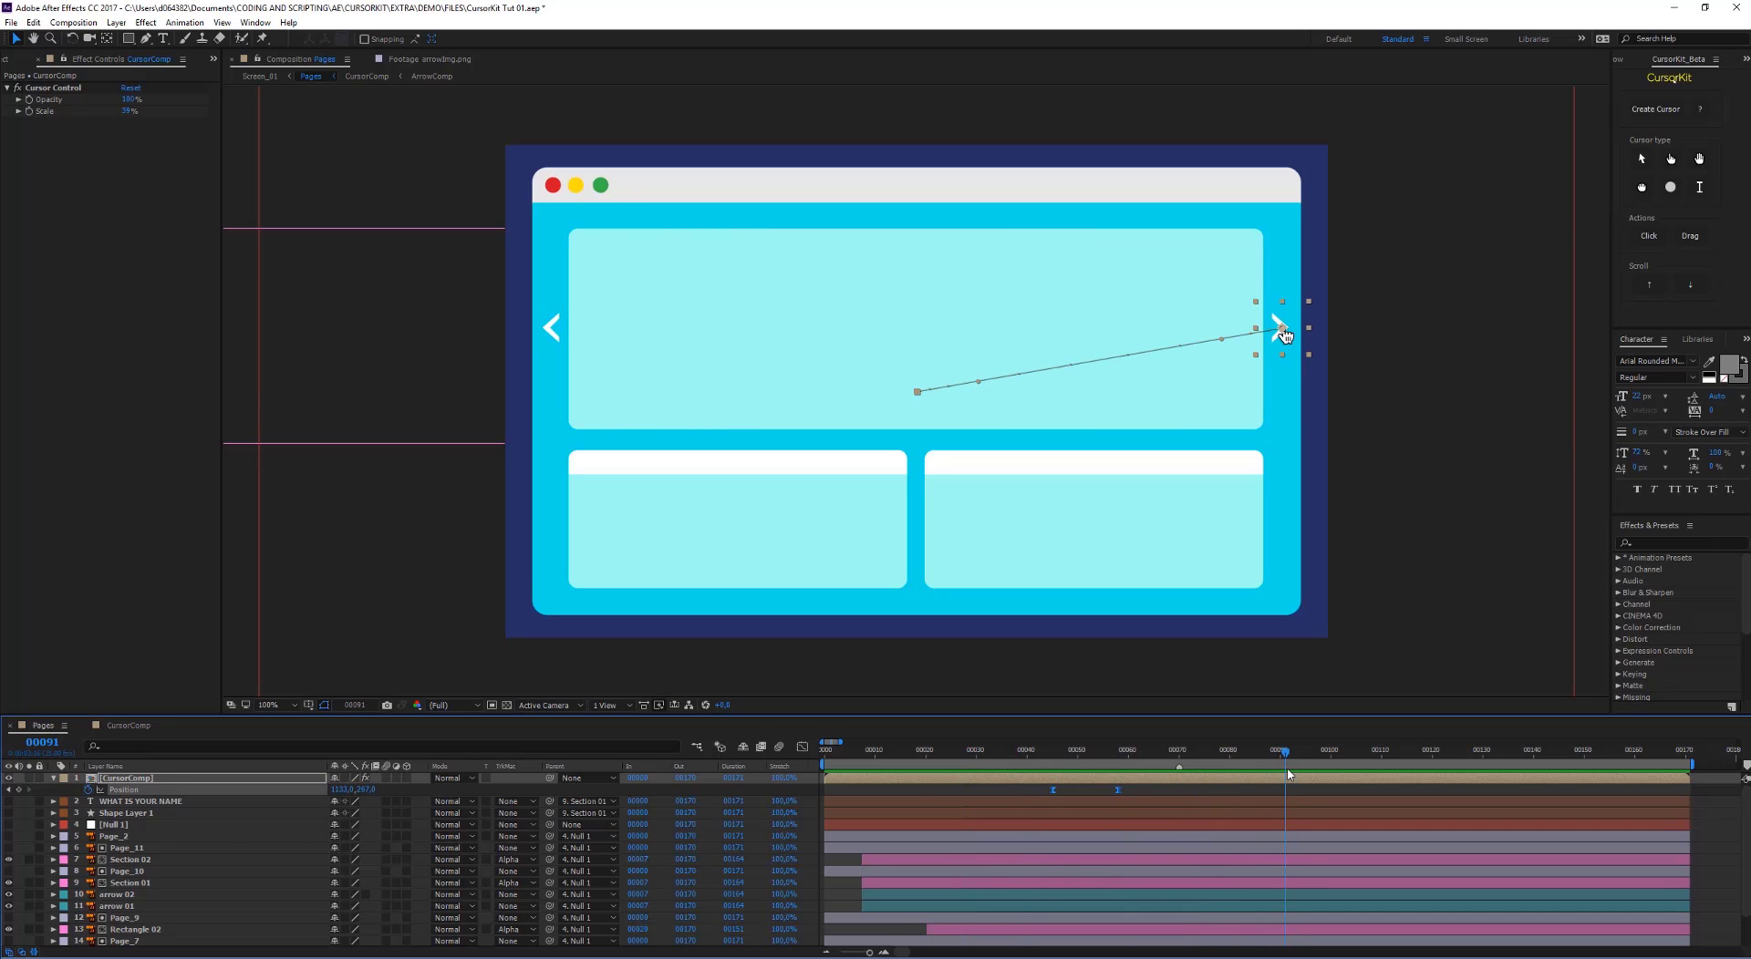
pyautogui.click(1641, 187)
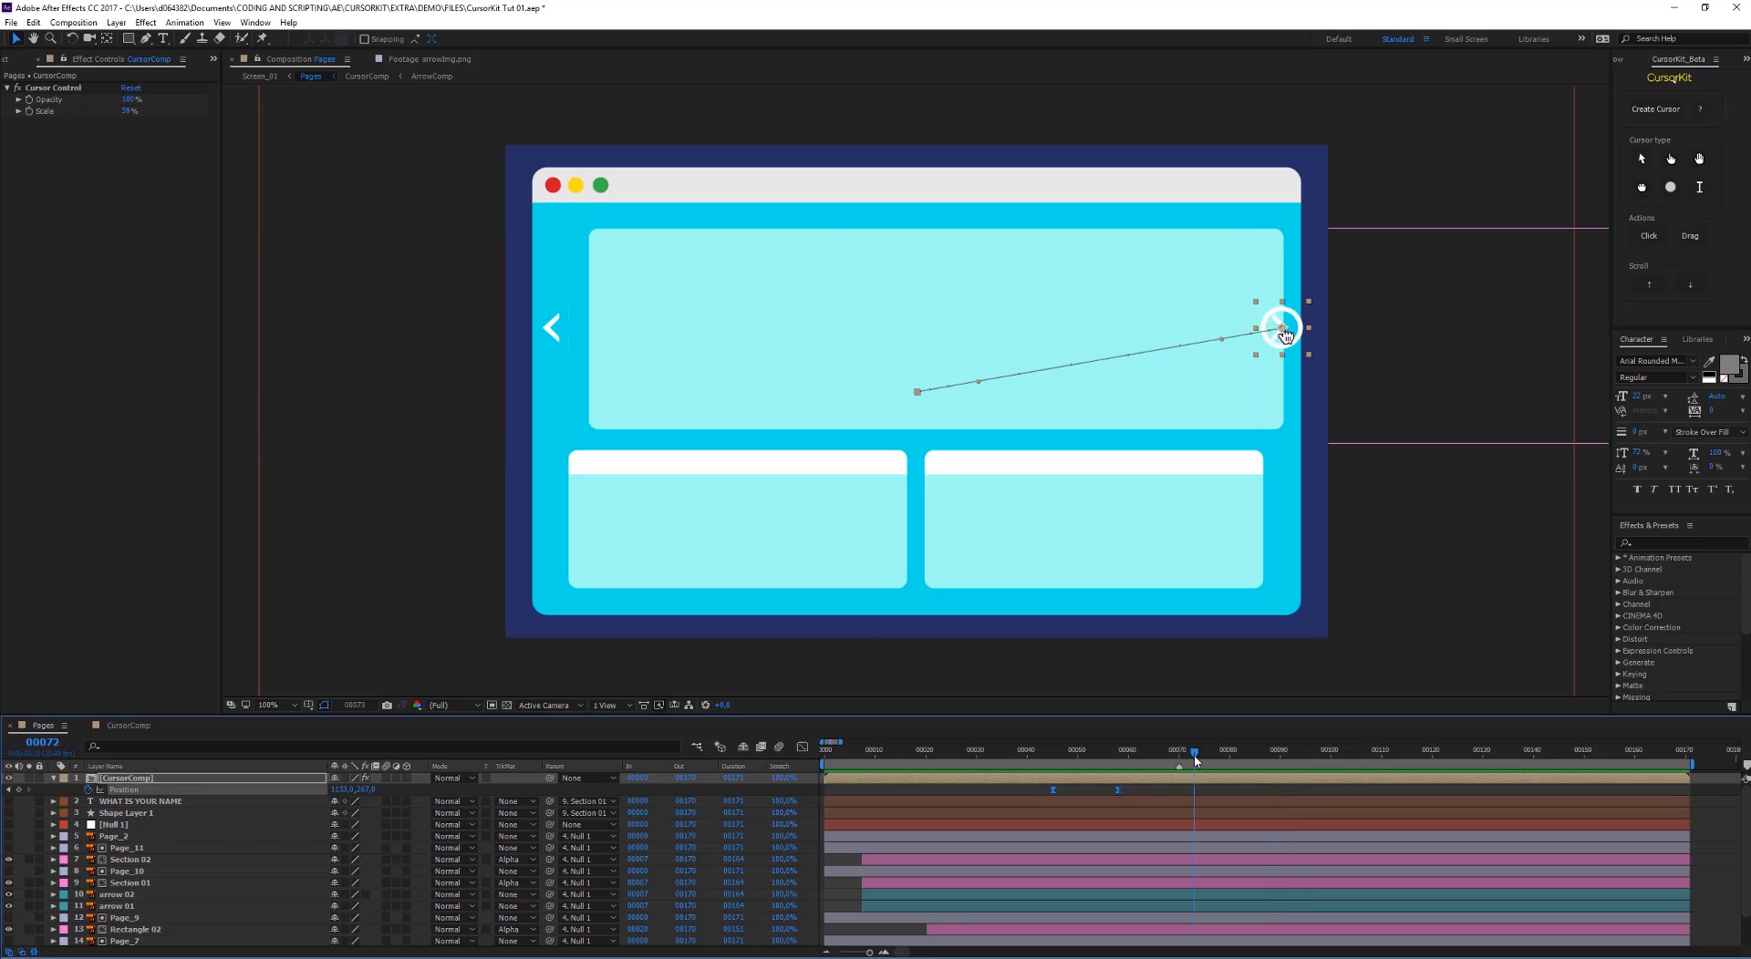
pyautogui.click(1642, 161)
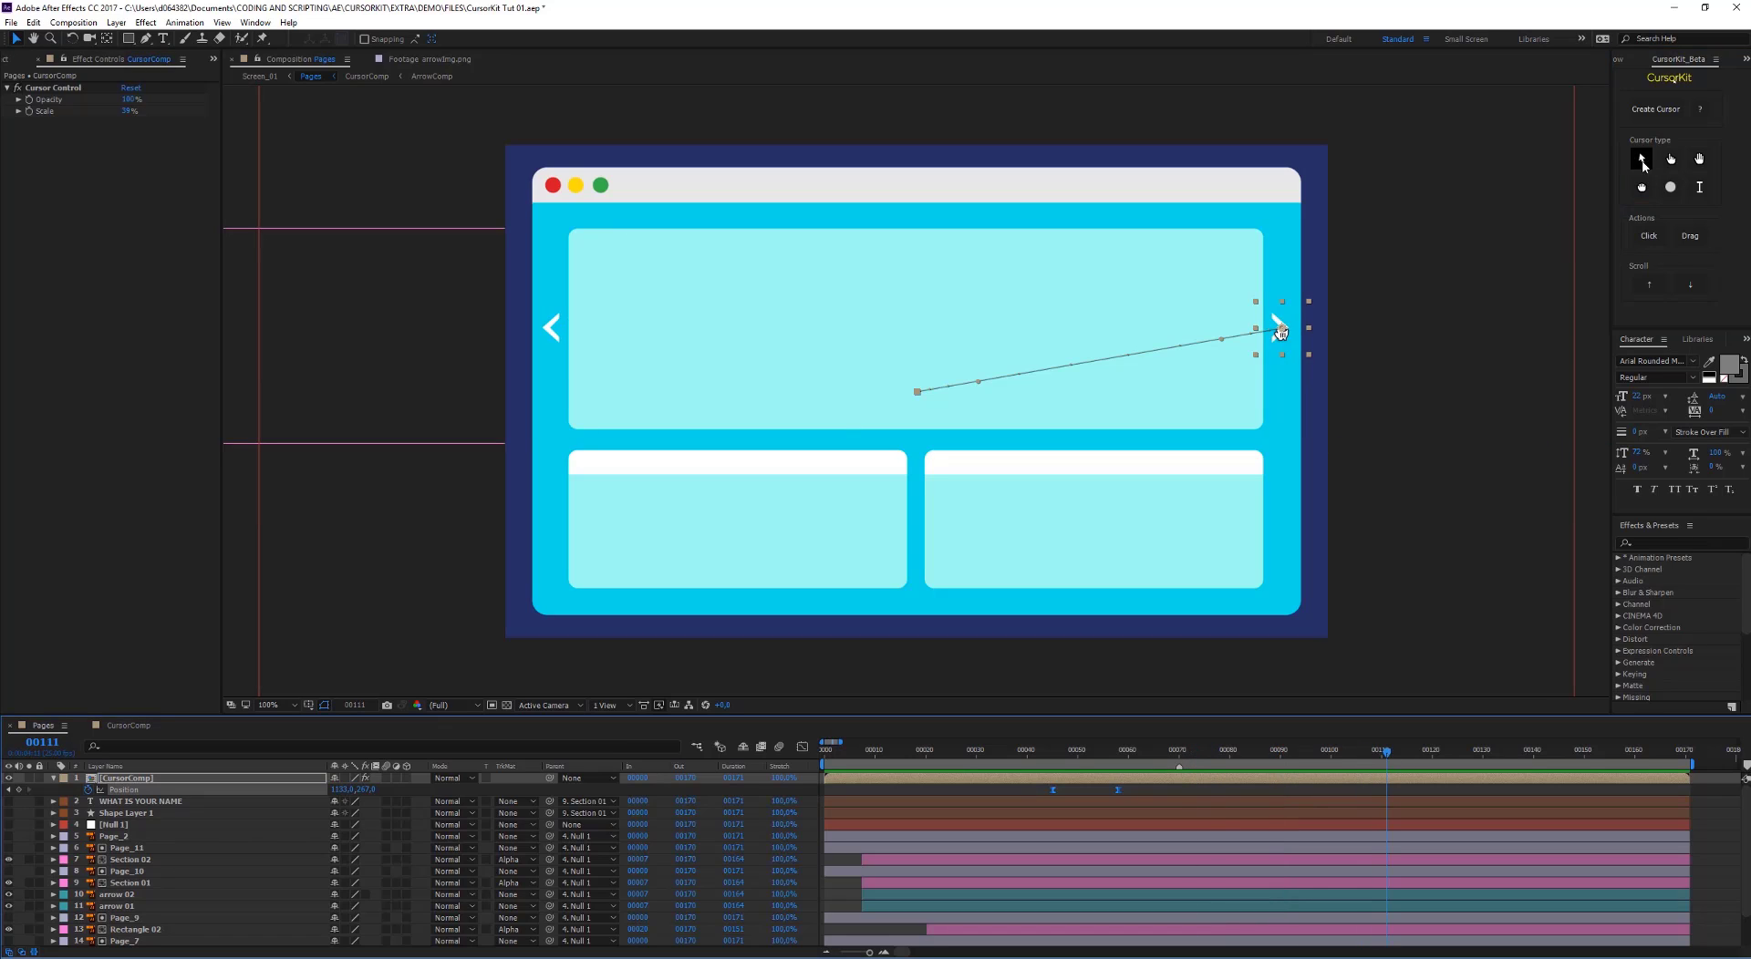
pyautogui.click(1703, 159)
pyautogui.moveTo(1202, 764); pyautogui.dragTo(1472, 774)
pyautogui.click(1670, 187)
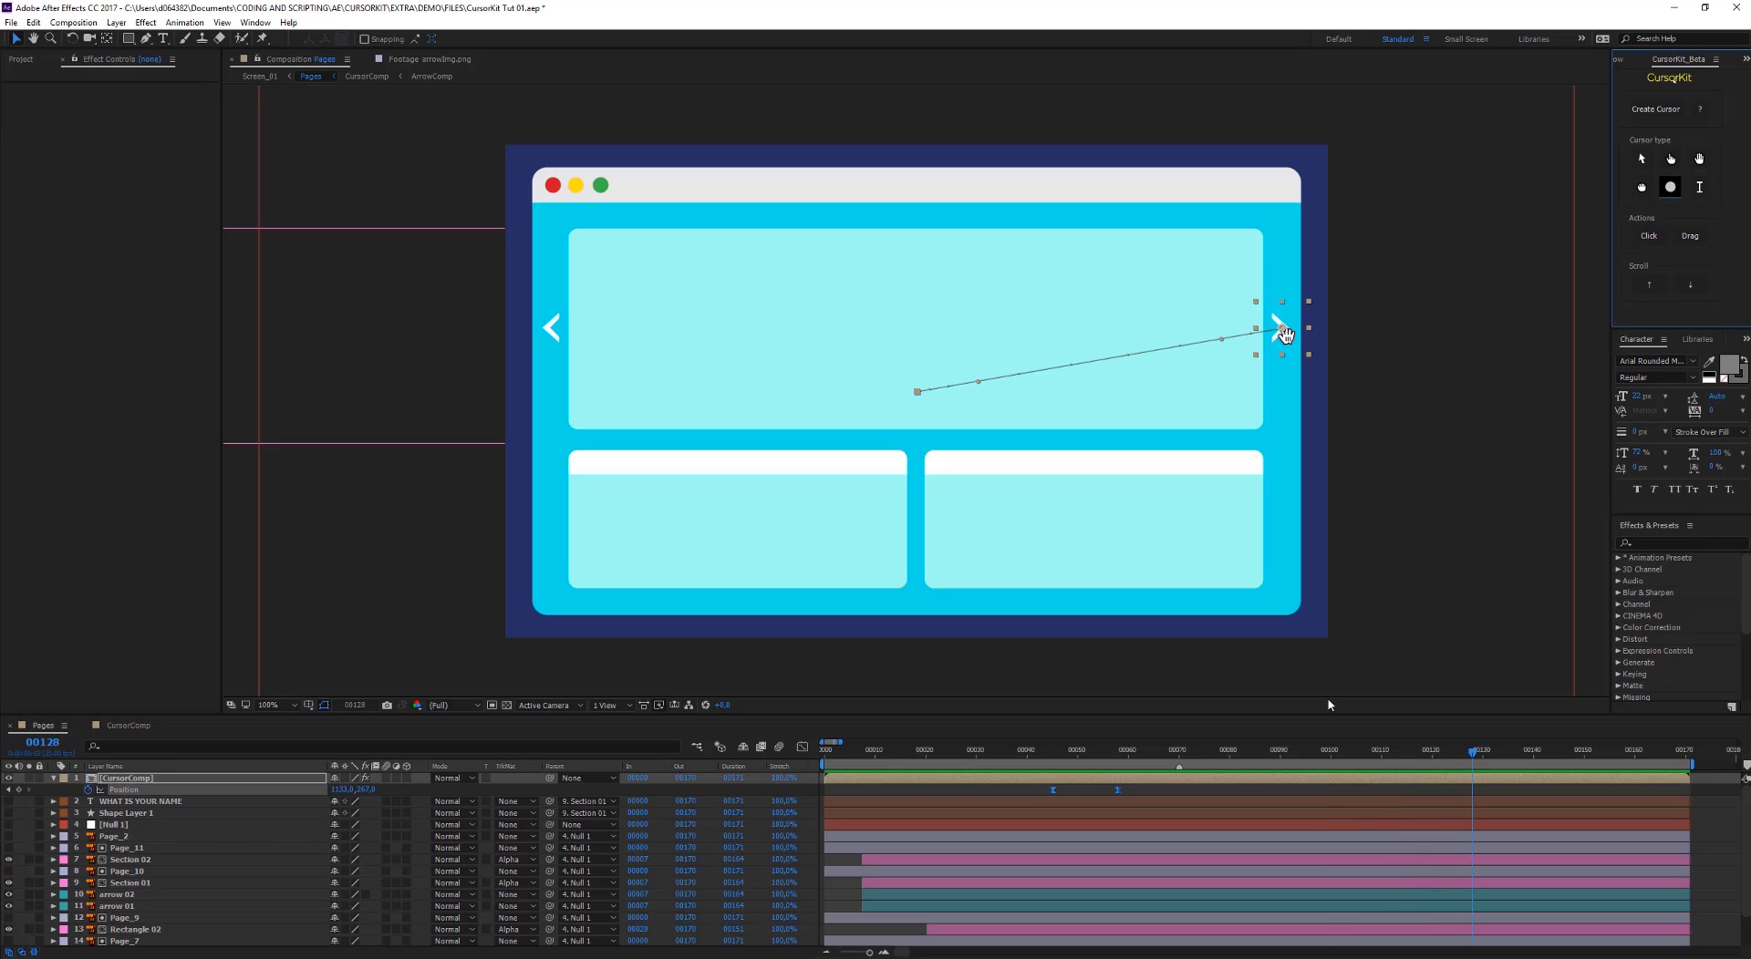
# Examine the cursor type Opacity keyframes in CursorComp and preview the animation in Pages
pyautogui.moveTo(1469, 759); pyautogui.dragTo(1249, 769)
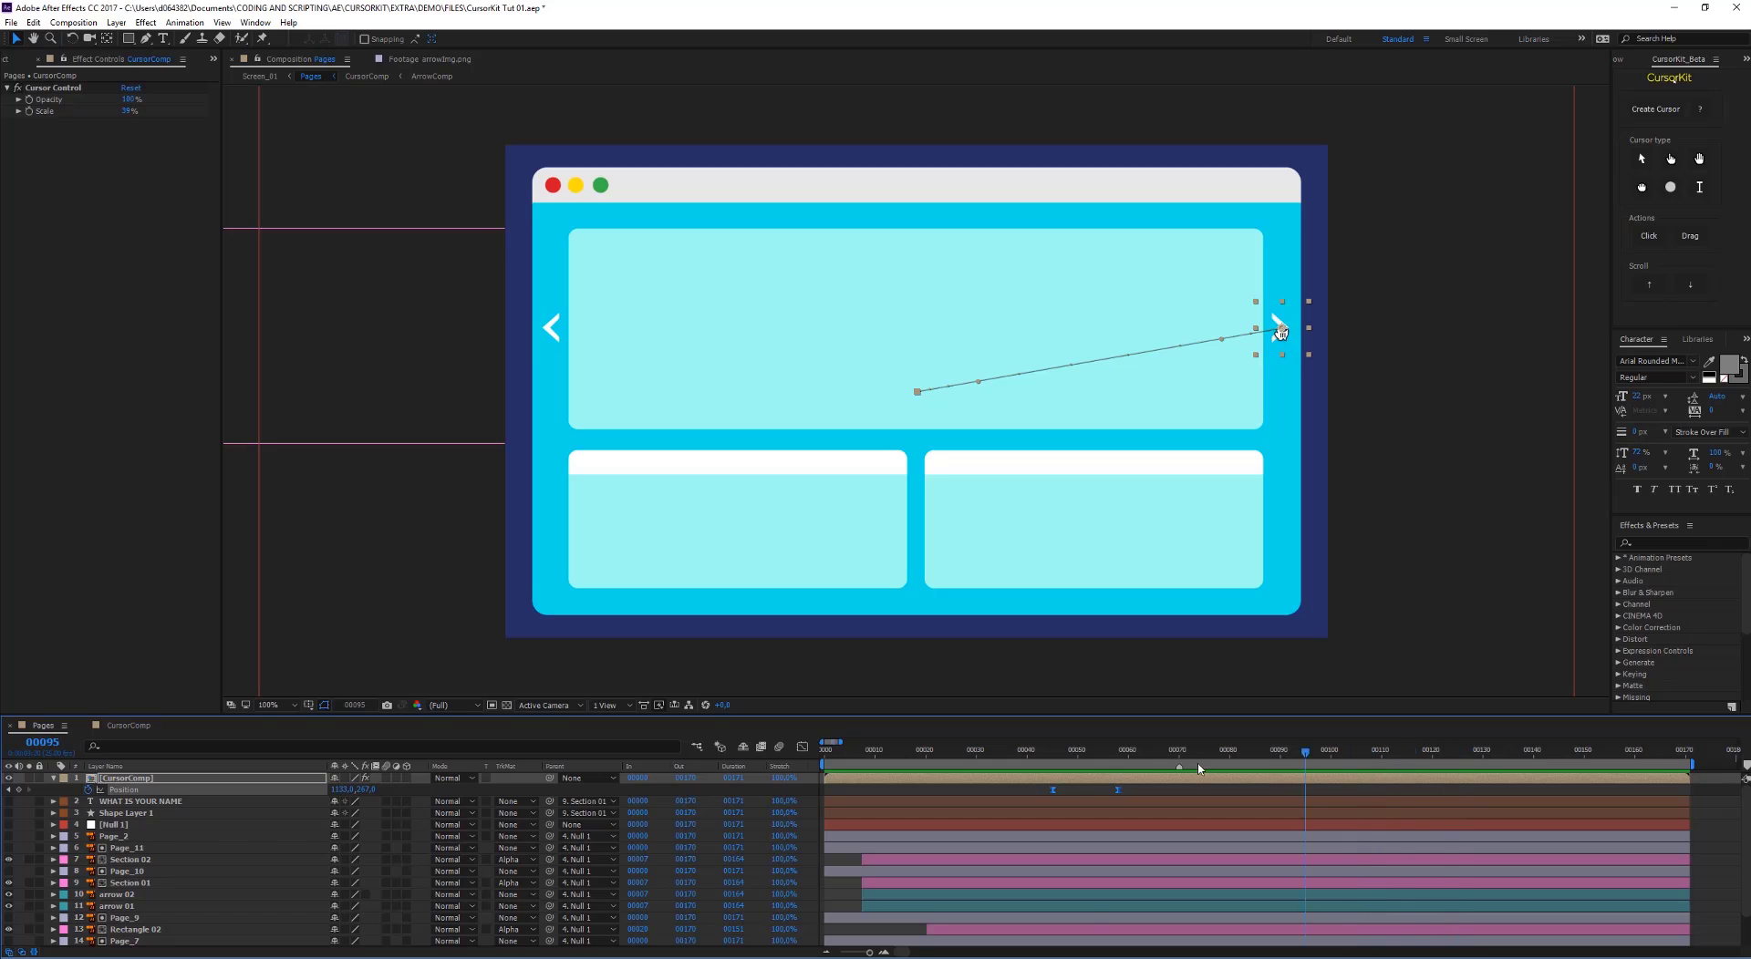
pyautogui.doubleClick(1304, 778)
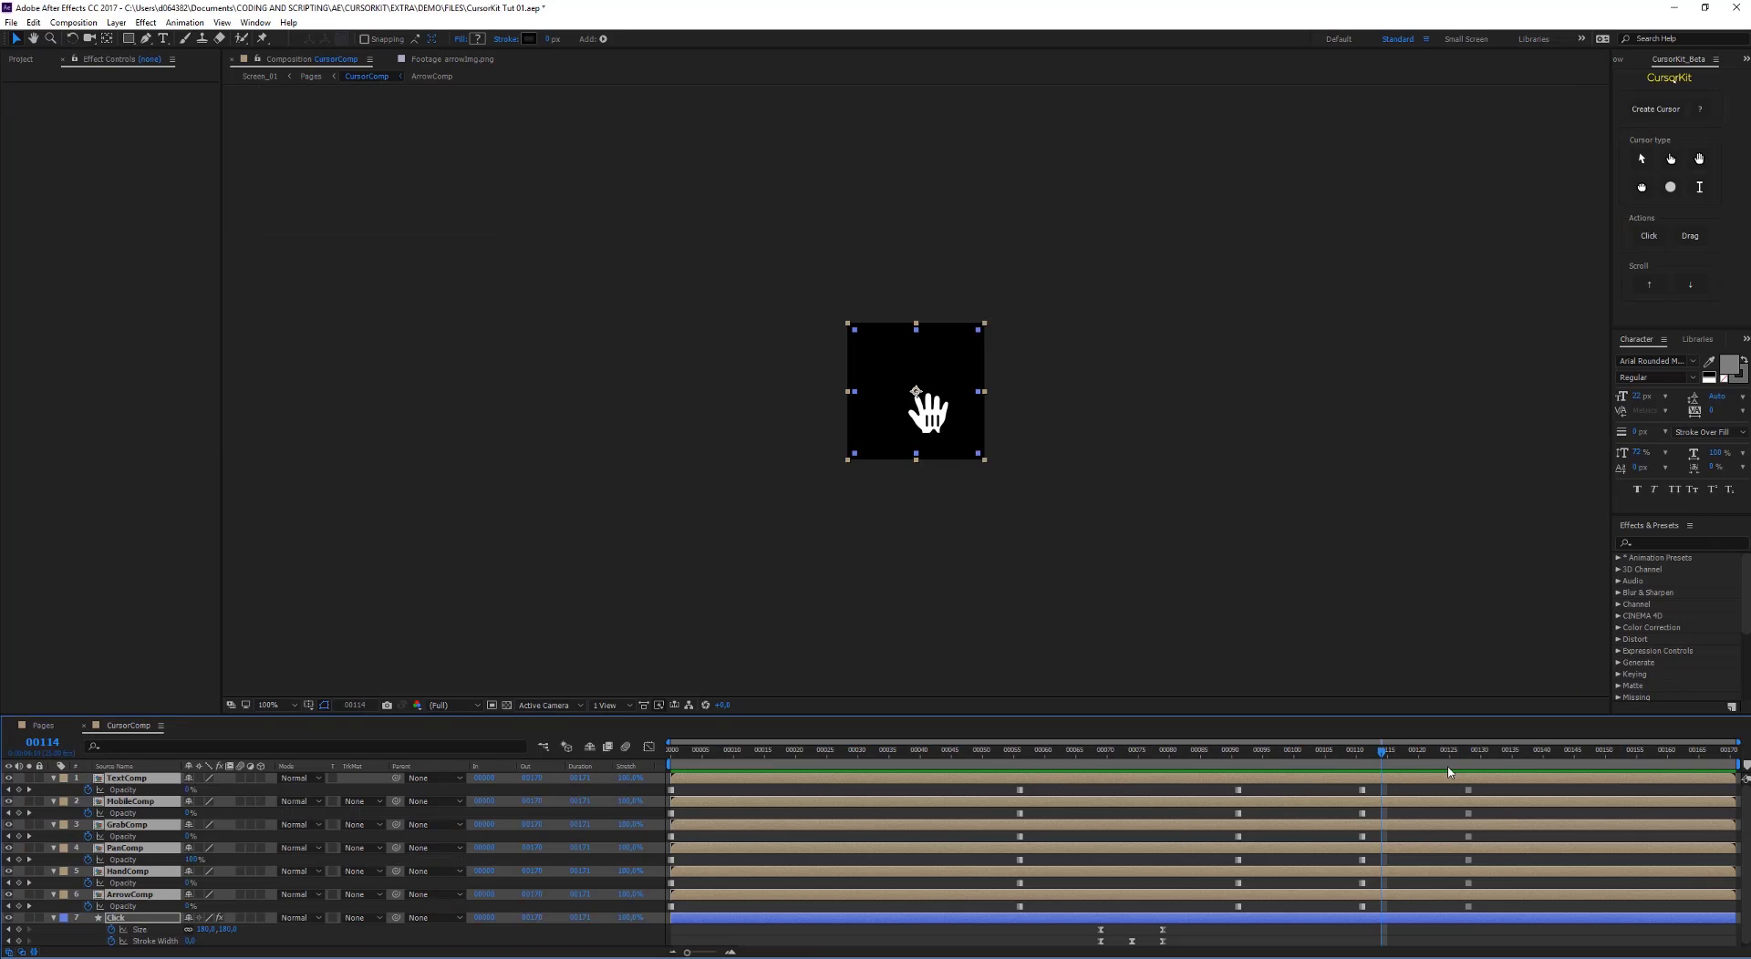
pyautogui.moveTo(1235, 759); pyautogui.dragTo(951, 769)
pyautogui.click(36, 730)
pyautogui.press('space')
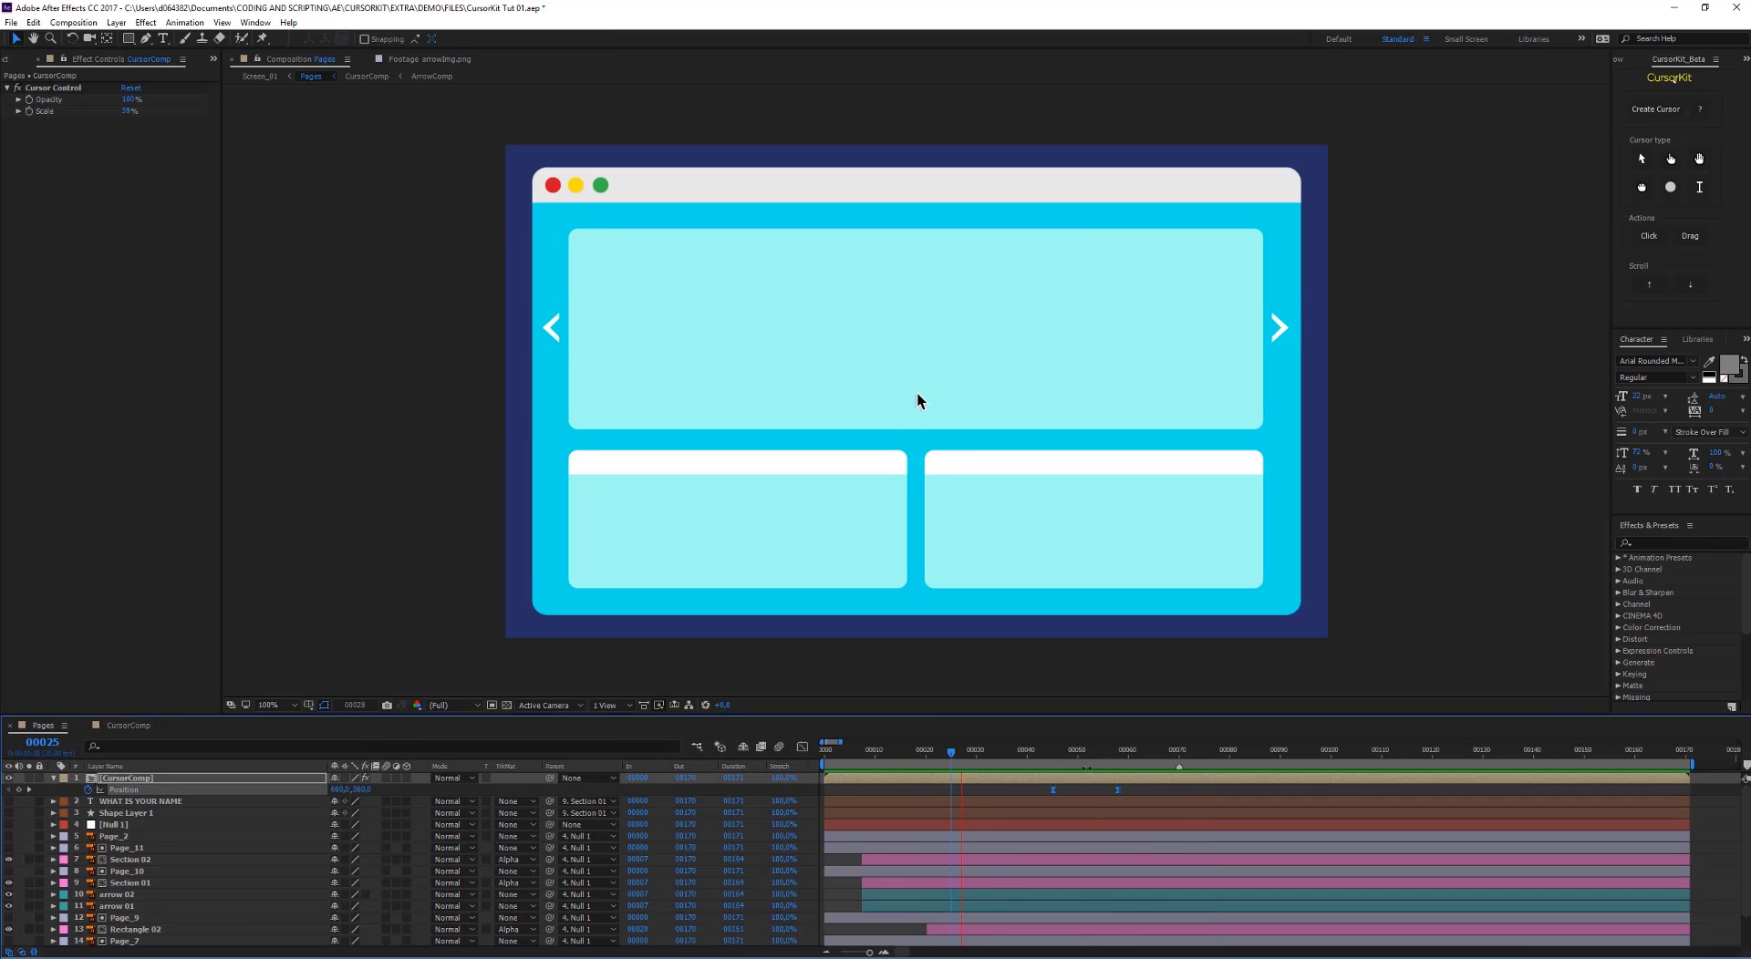
pyautogui.press('space')
pyautogui.press('space')
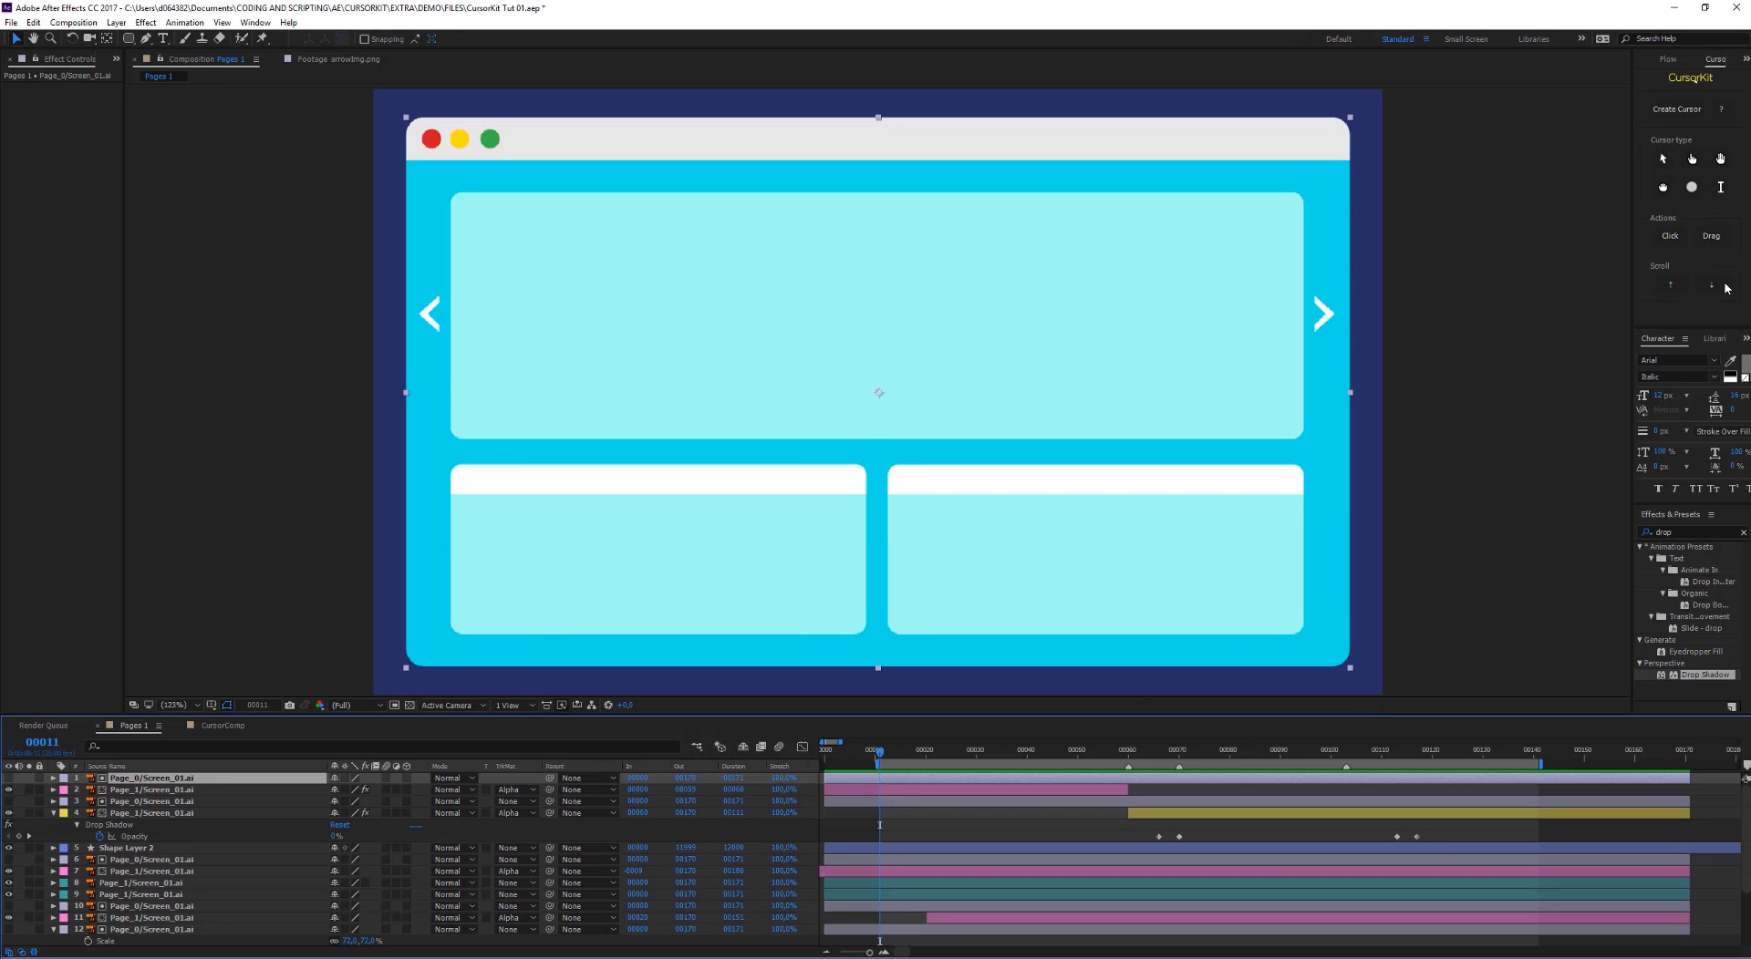
# Scrub through the Pages 1 composition to examine its timing before adding a drag animation
pyautogui.moveTo(887, 755); pyautogui.dragTo(1028, 757)
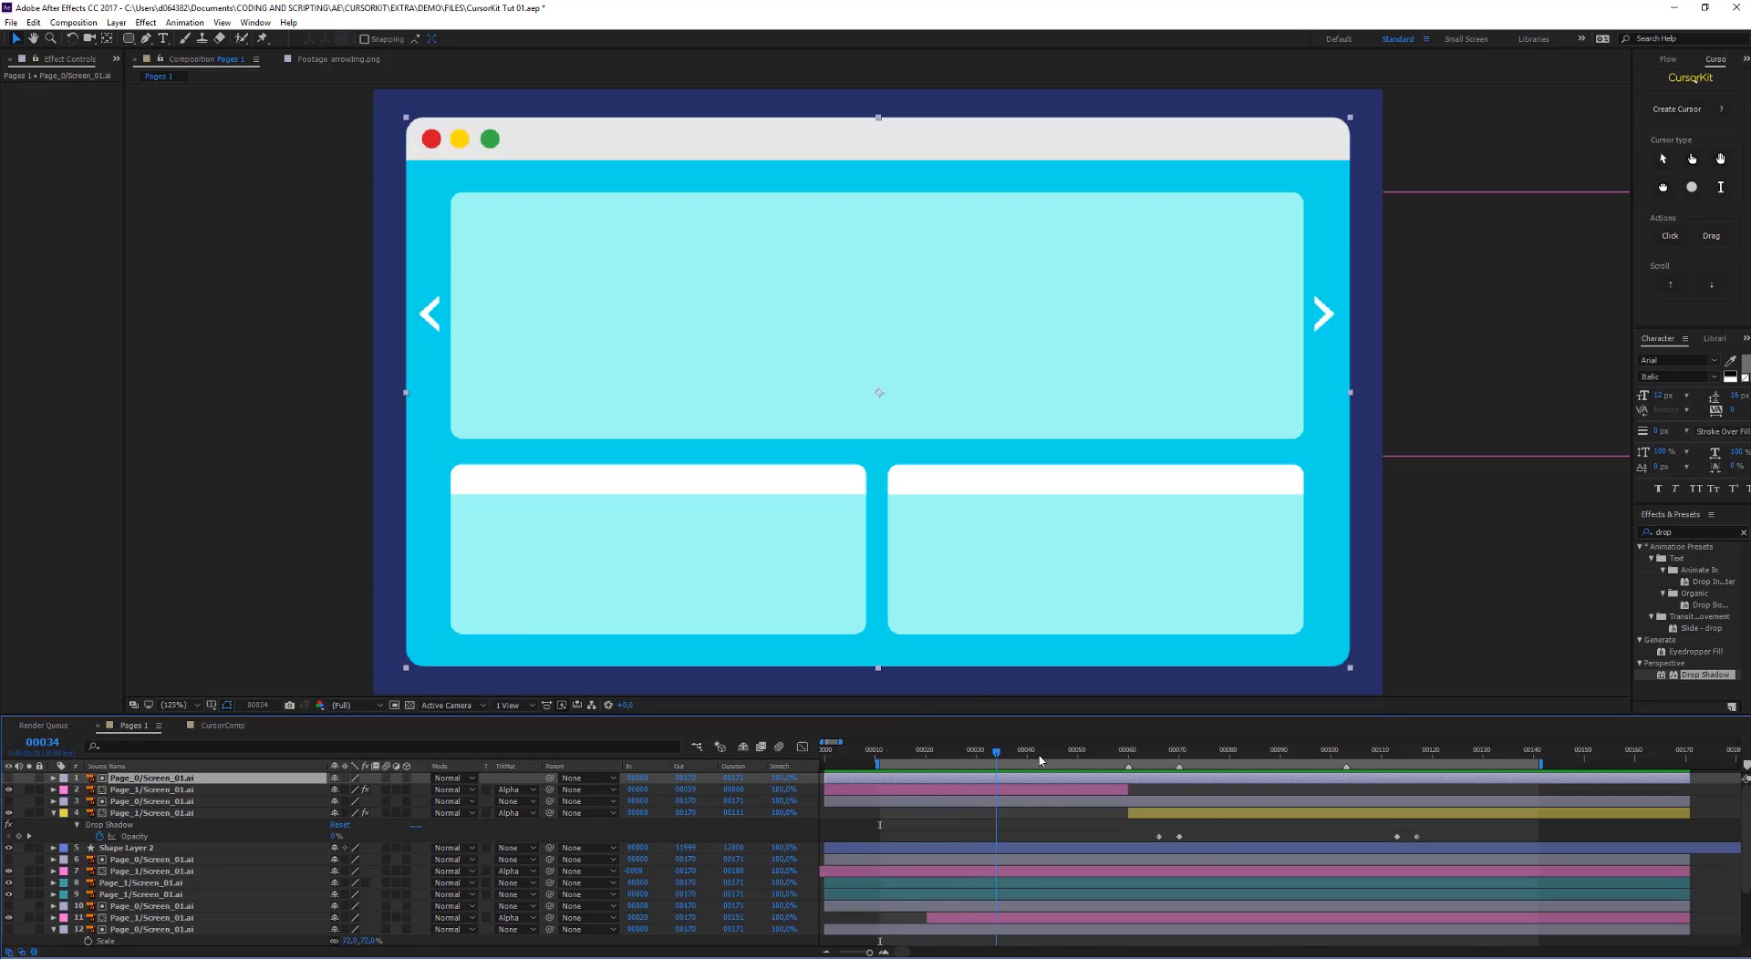
pyautogui.moveTo(1139, 762); pyautogui.dragTo(1014, 784)
pyautogui.click(1714, 240)
pyautogui.click(1189, 821)
pyautogui.click(1190, 824)
pyautogui.moveTo(945, 772); pyautogui.dragTo(877, 777)
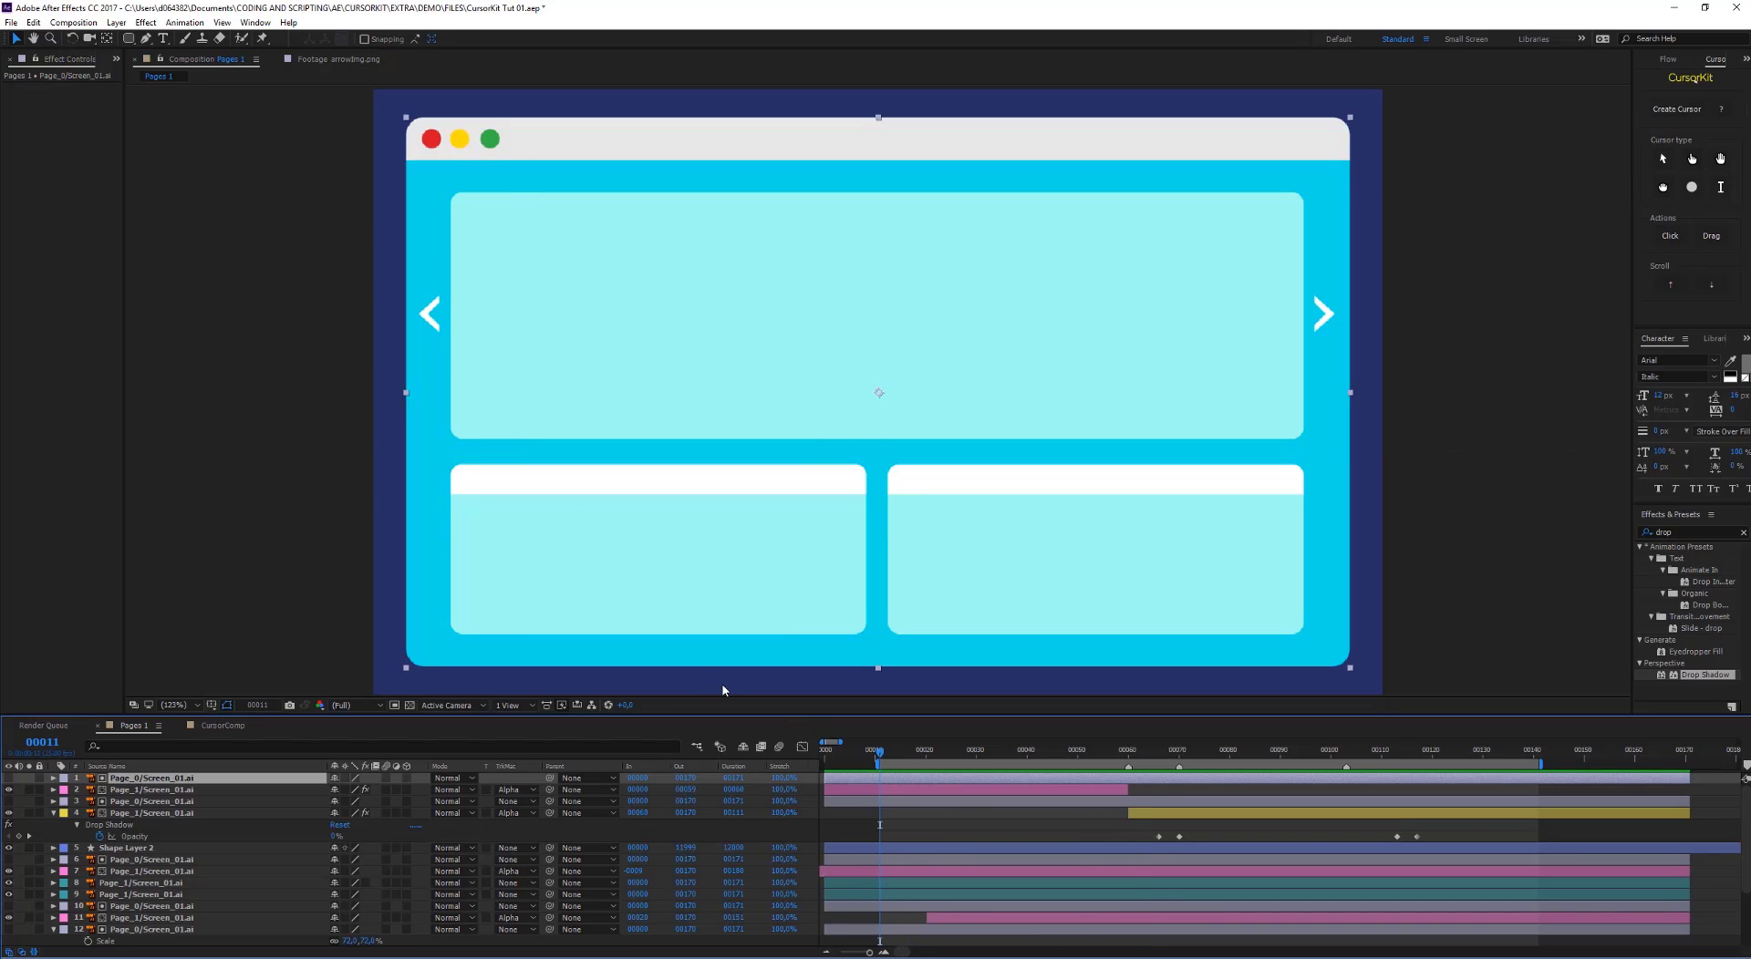
# Select the Pages 1 composition in the project and create a CursorKit cursor in it
pyautogui.click(116, 59)
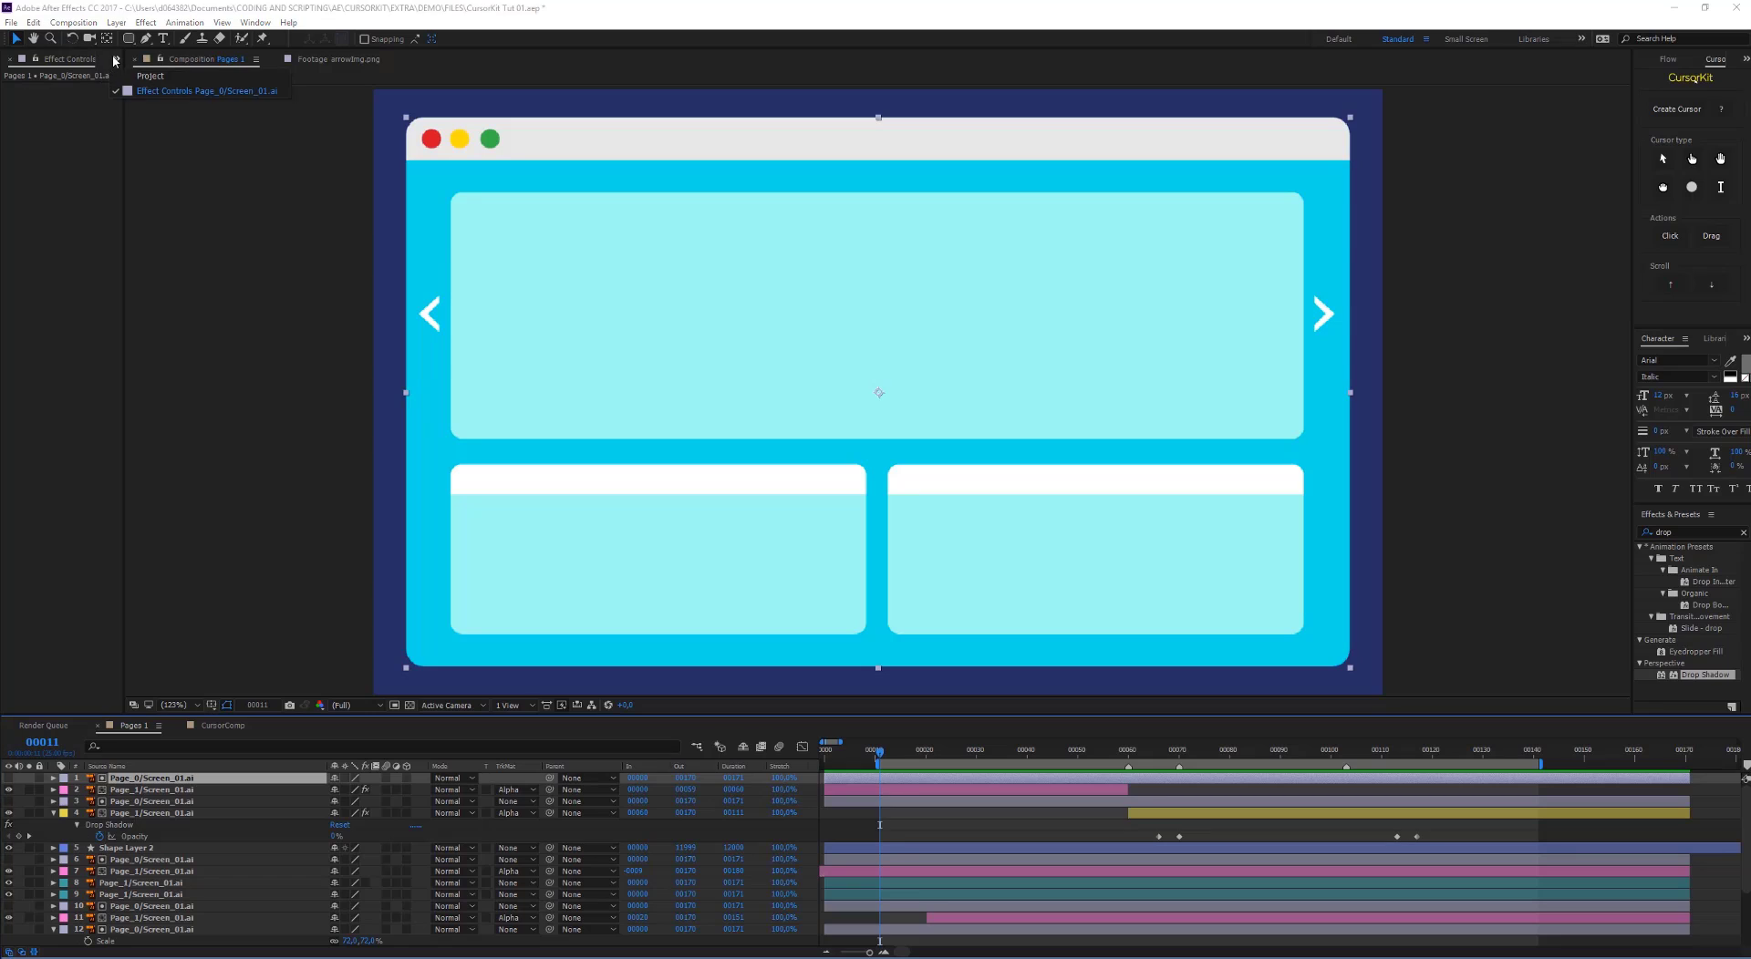
pyautogui.click(133, 75)
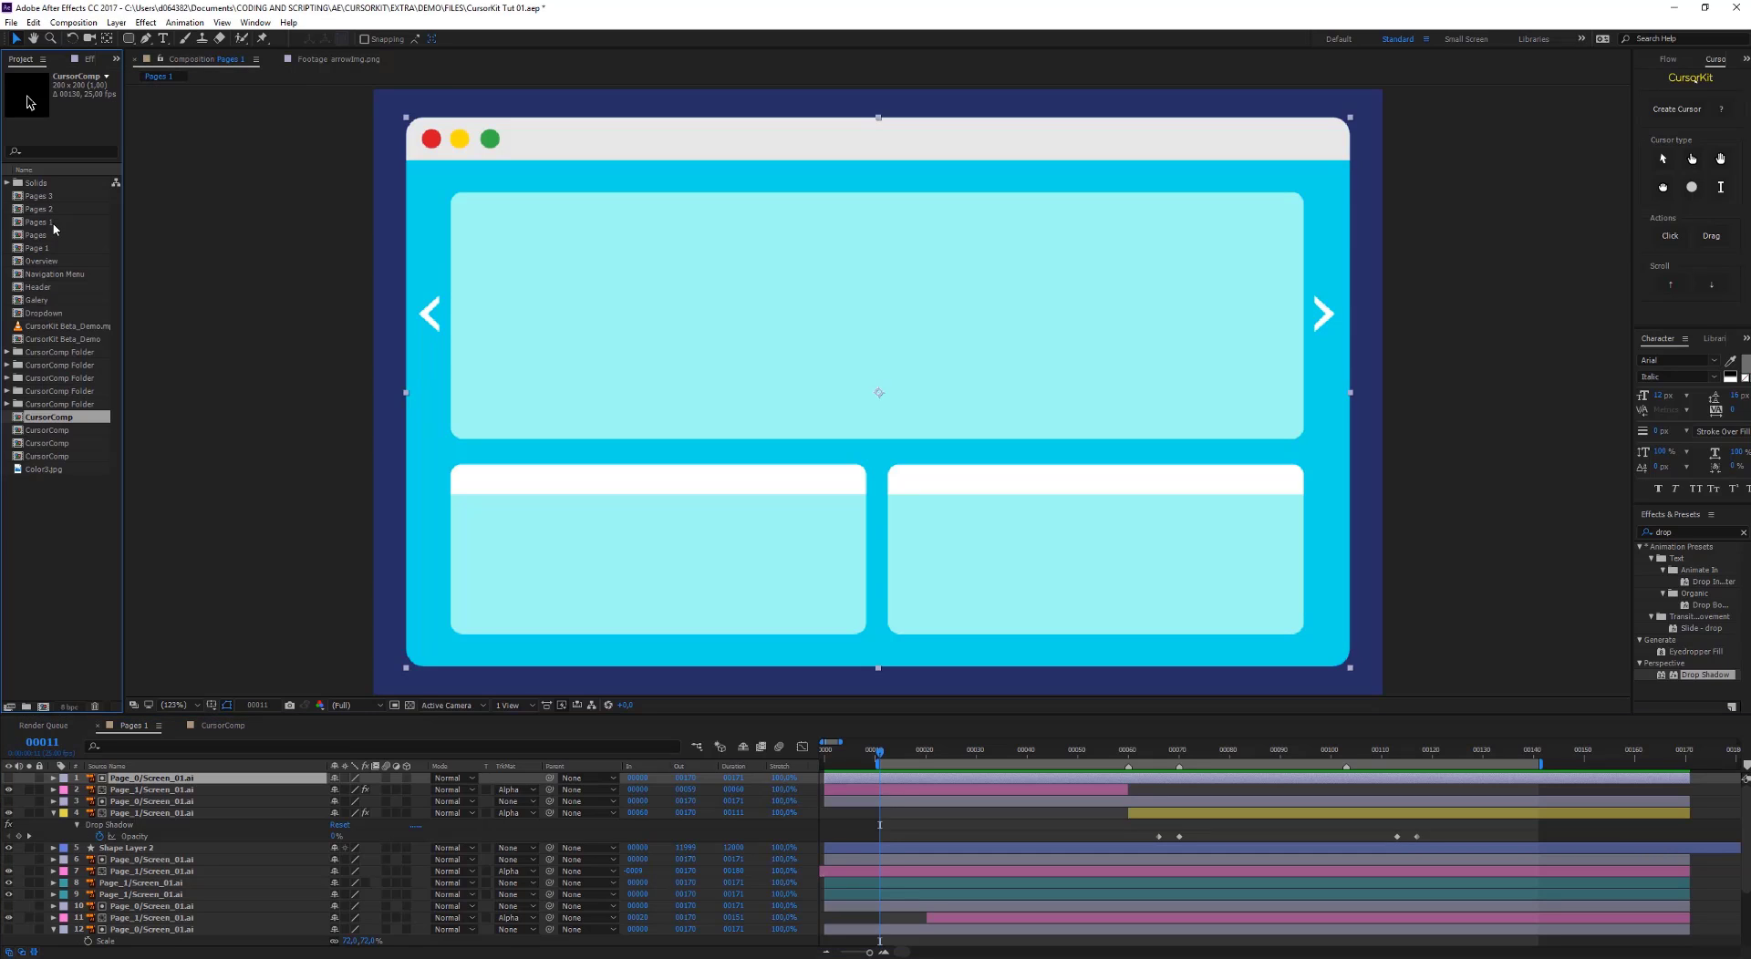
pyautogui.click(40, 222)
pyautogui.click(1677, 108)
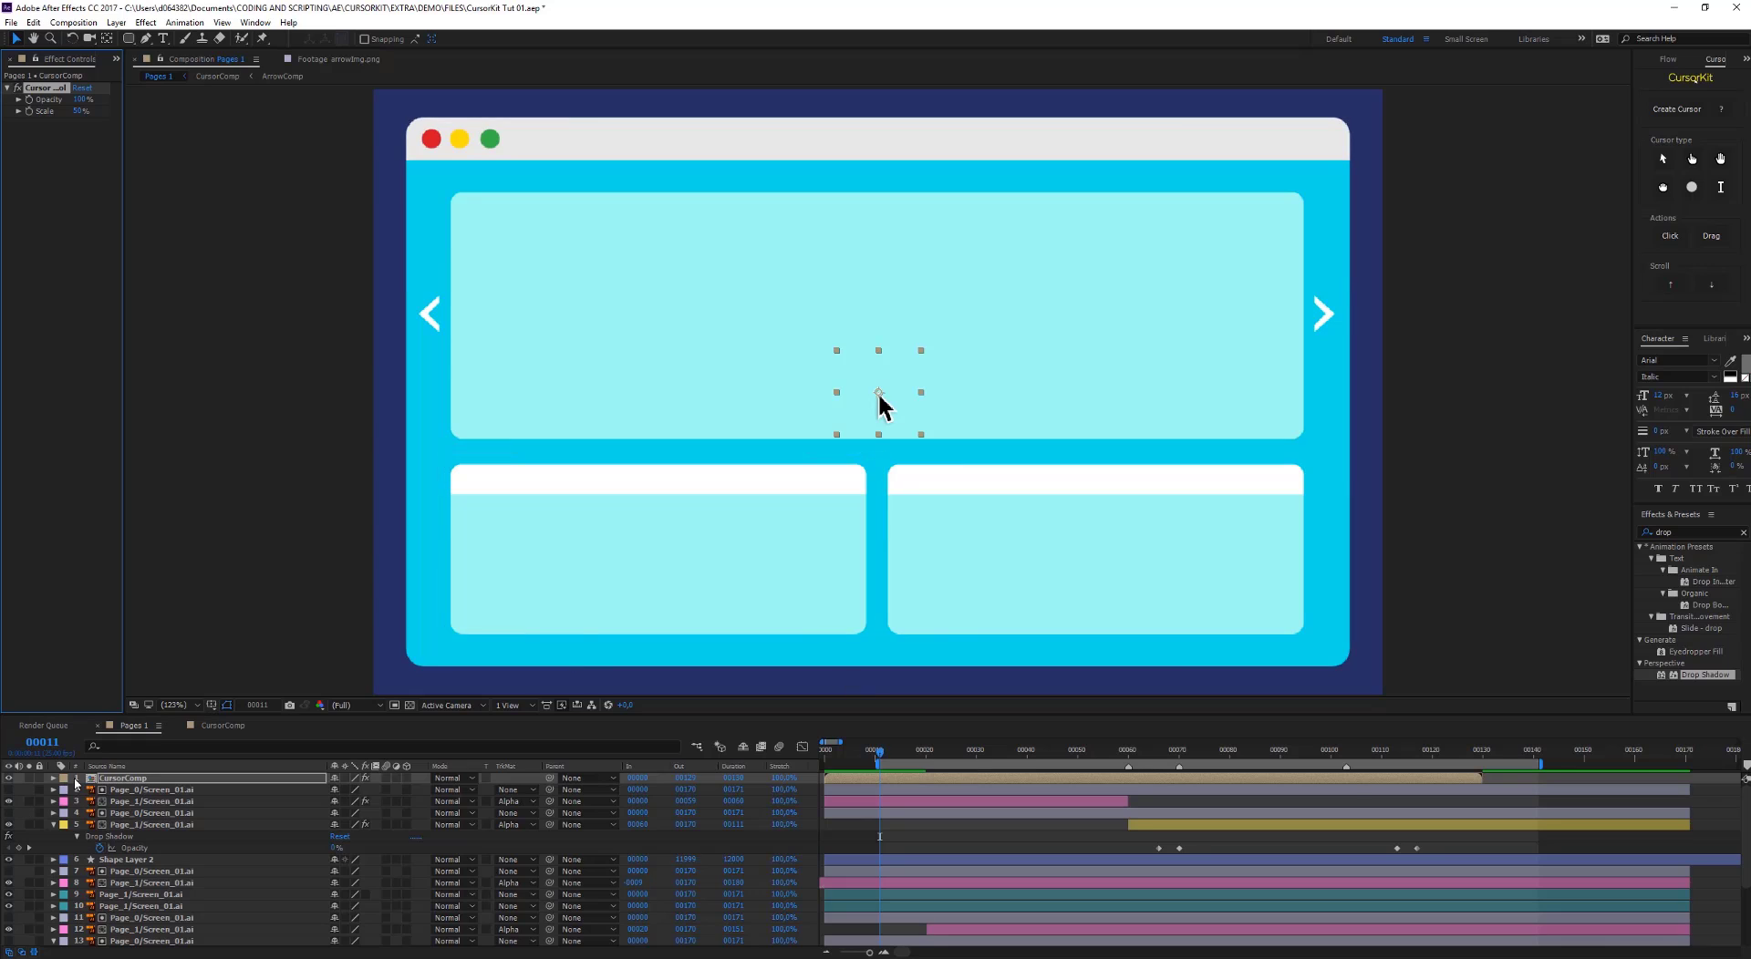
# Animate the cursor's Position from the center to the lower-left card between frames 30 and 40 with Easy Ease
pyautogui.press('p')
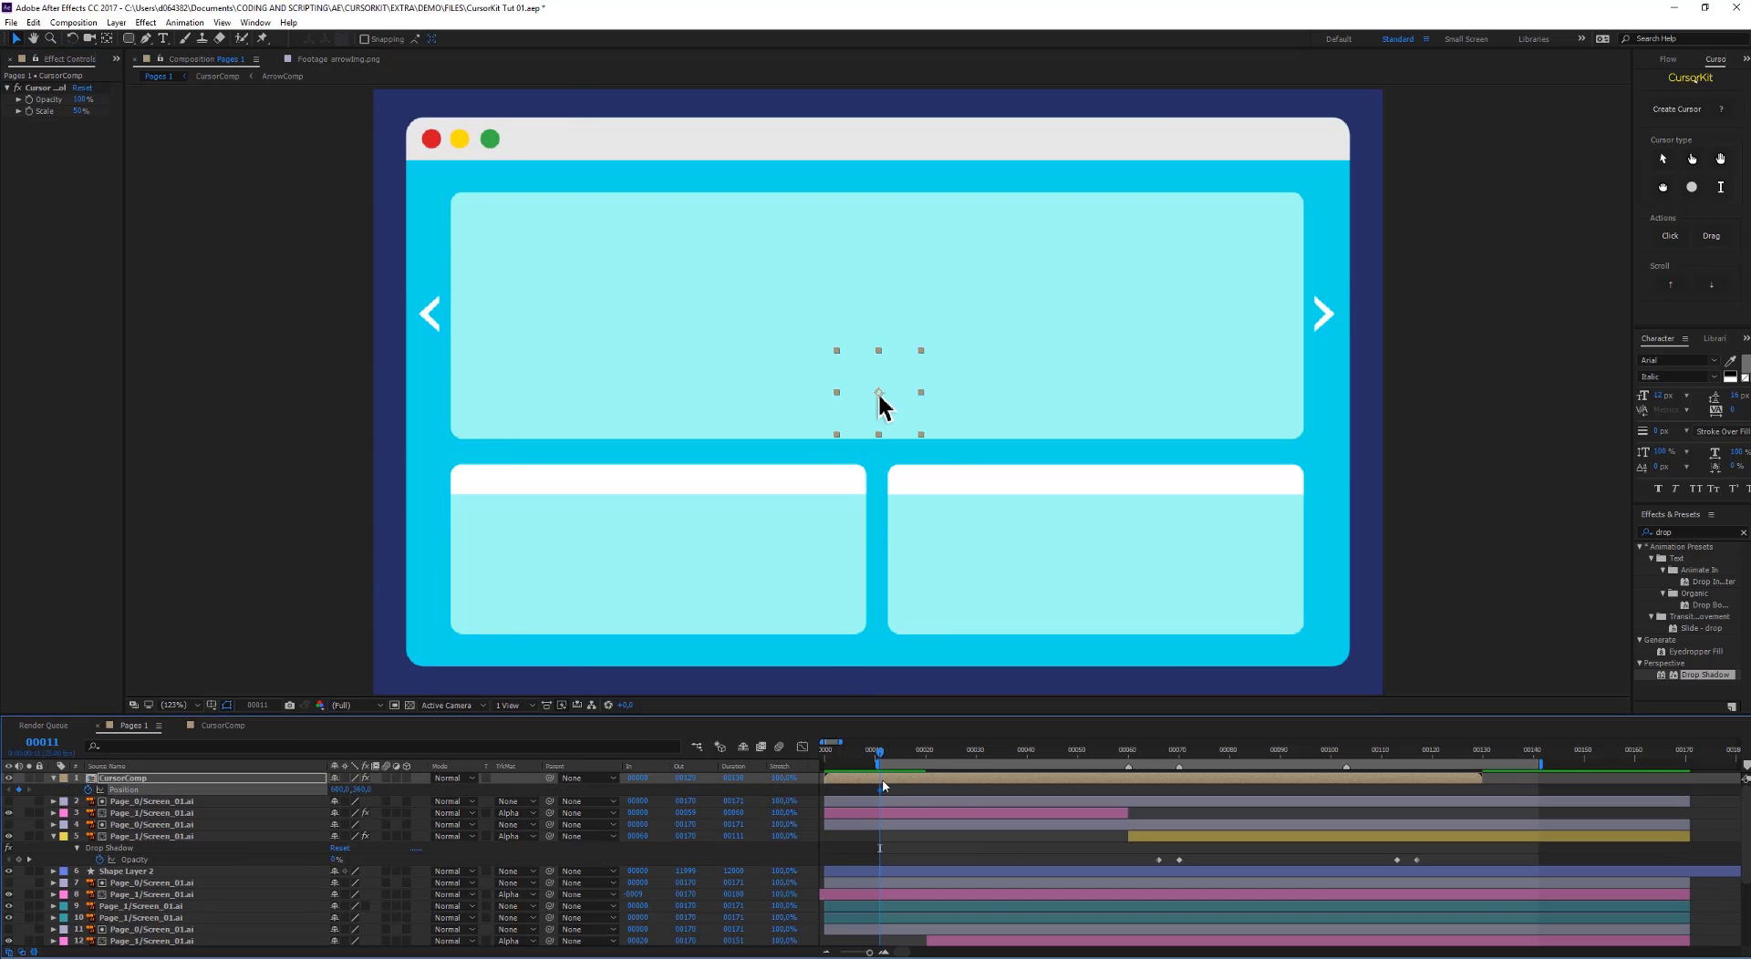
pyautogui.press('space')
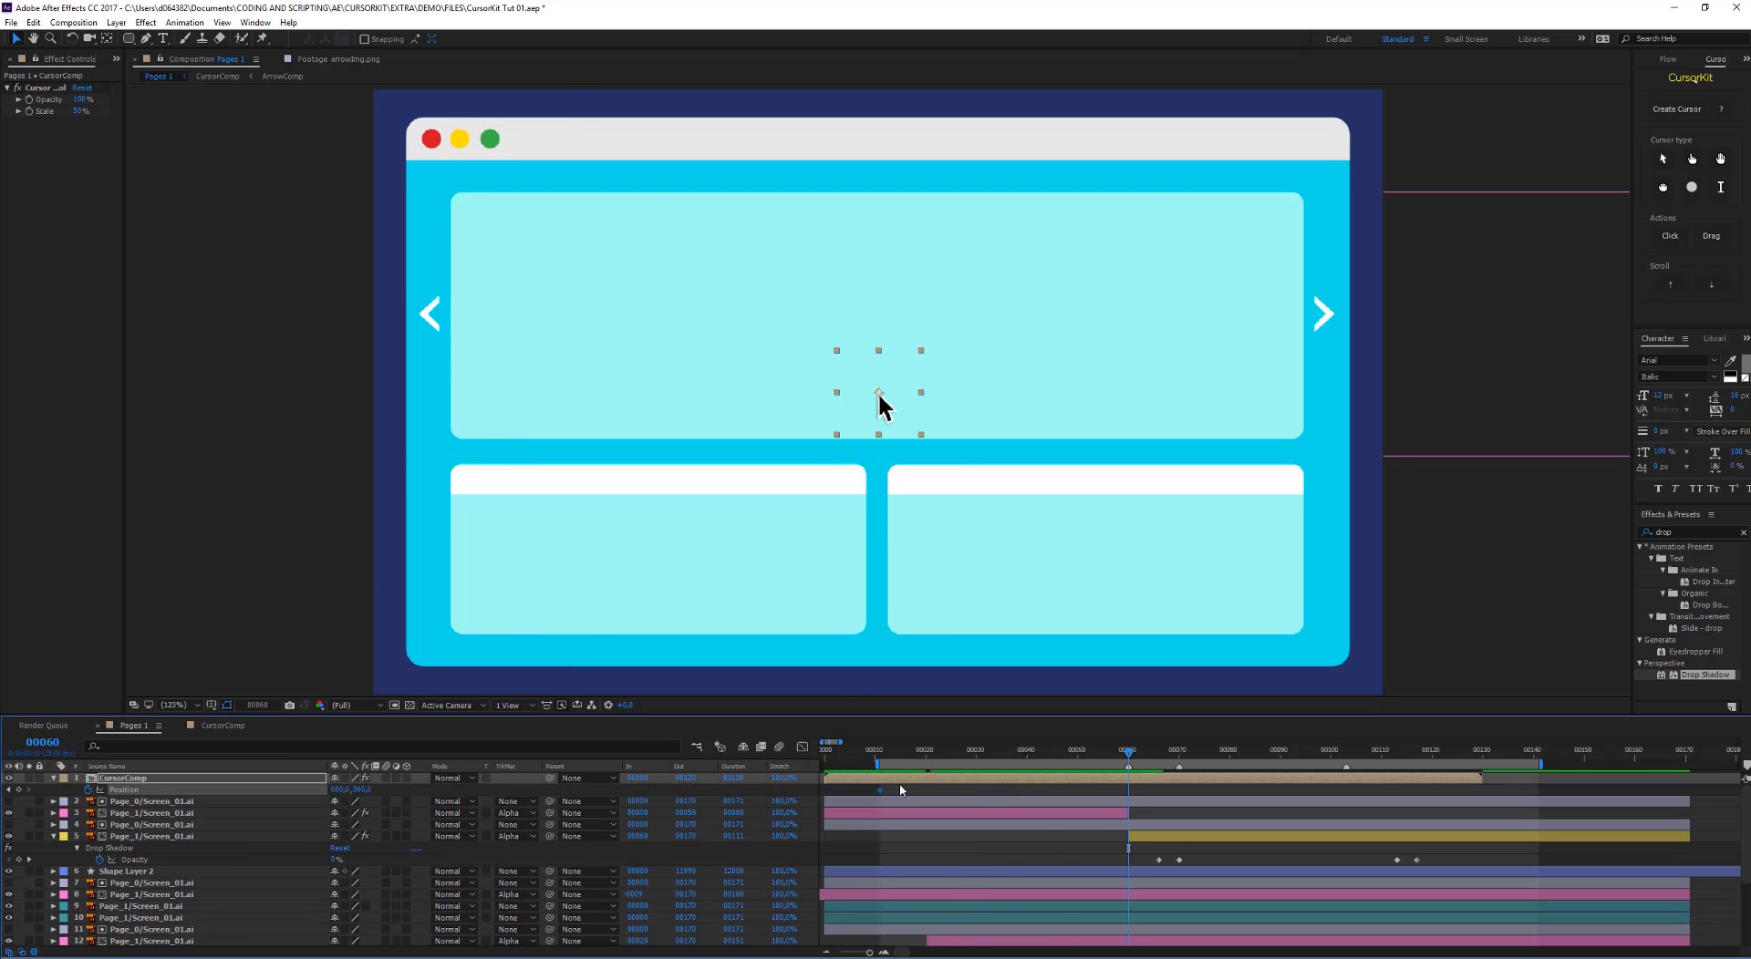
pyautogui.moveTo(879, 394); pyautogui.dragTo(730, 628)
pyautogui.moveTo(1010, 752)
pyautogui.mouseDown()
pyautogui.moveTo(1028, 752)
pyautogui.moveTo(994, 753)
pyautogui.moveTo(1028, 793)
pyautogui.moveTo(967, 754)
pyautogui.moveTo(1029, 756)
pyautogui.moveTo(985, 756)
pyautogui.moveTo(1000, 763)
pyautogui.mouseUp()
pyautogui.press('space')
pyautogui.press('space')
pyautogui.press('F9')
pyautogui.click(1019, 793)
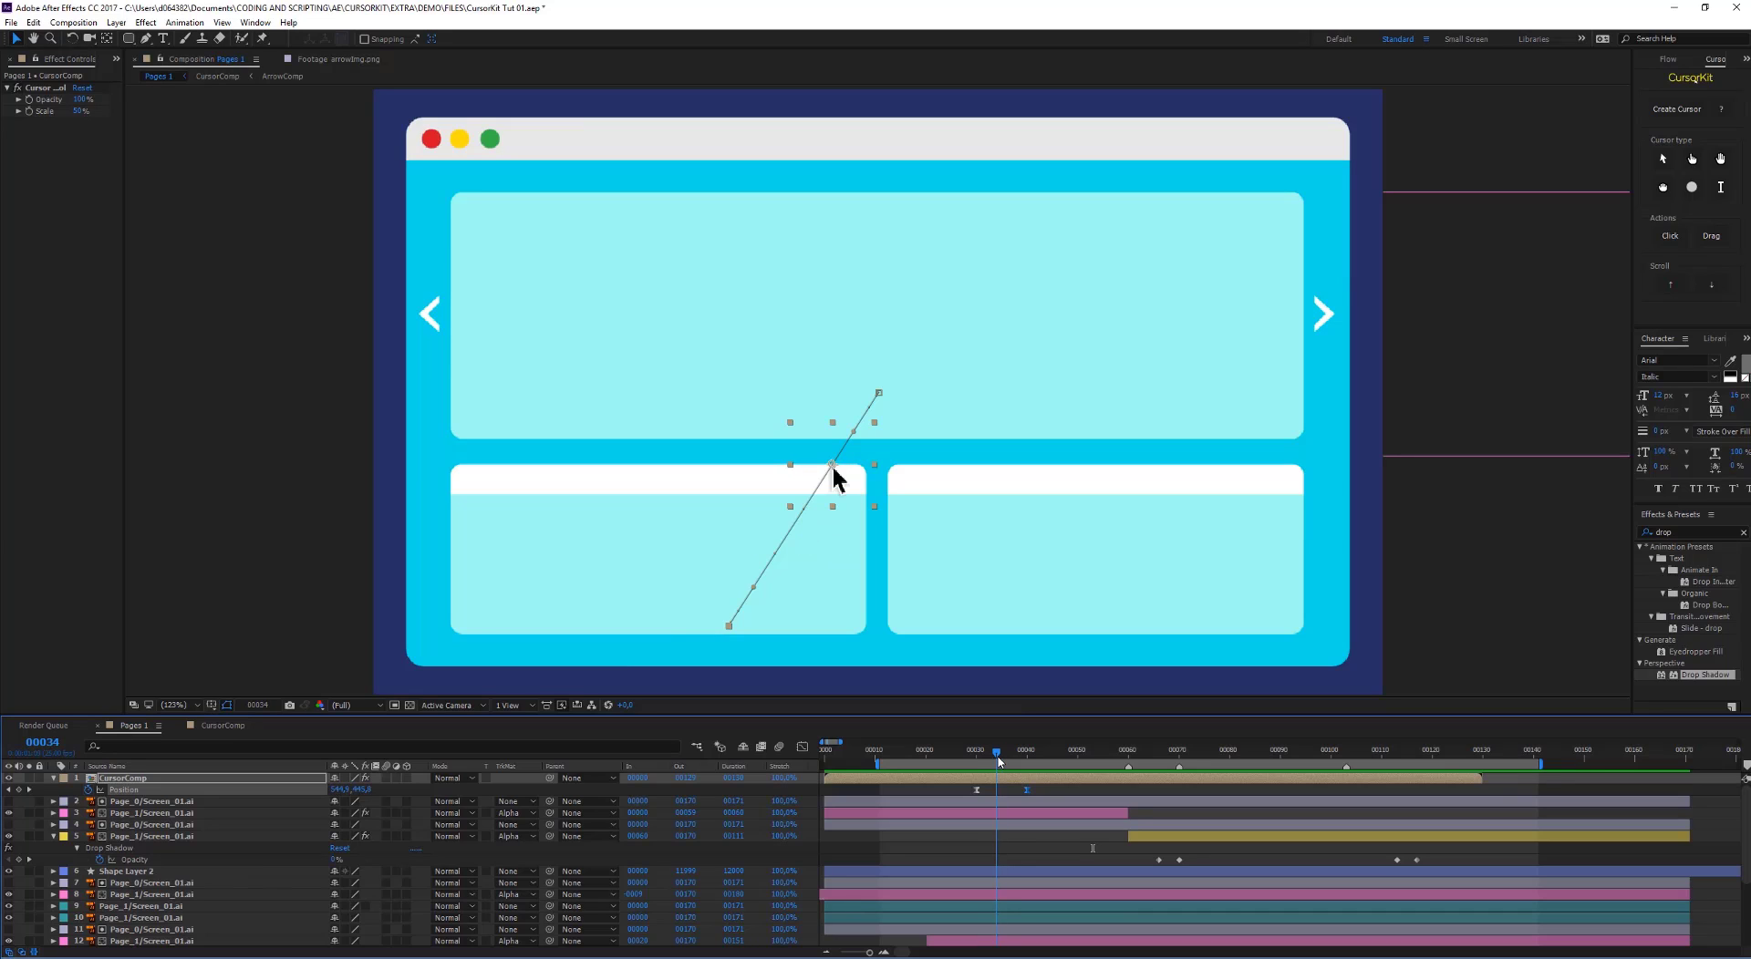
# Switch the cursor type to the open hand at frame 34 and the grabbing hand at frame 50
pyautogui.click(1721, 159)
pyautogui.moveTo(1000, 759); pyautogui.dragTo(1036, 761)
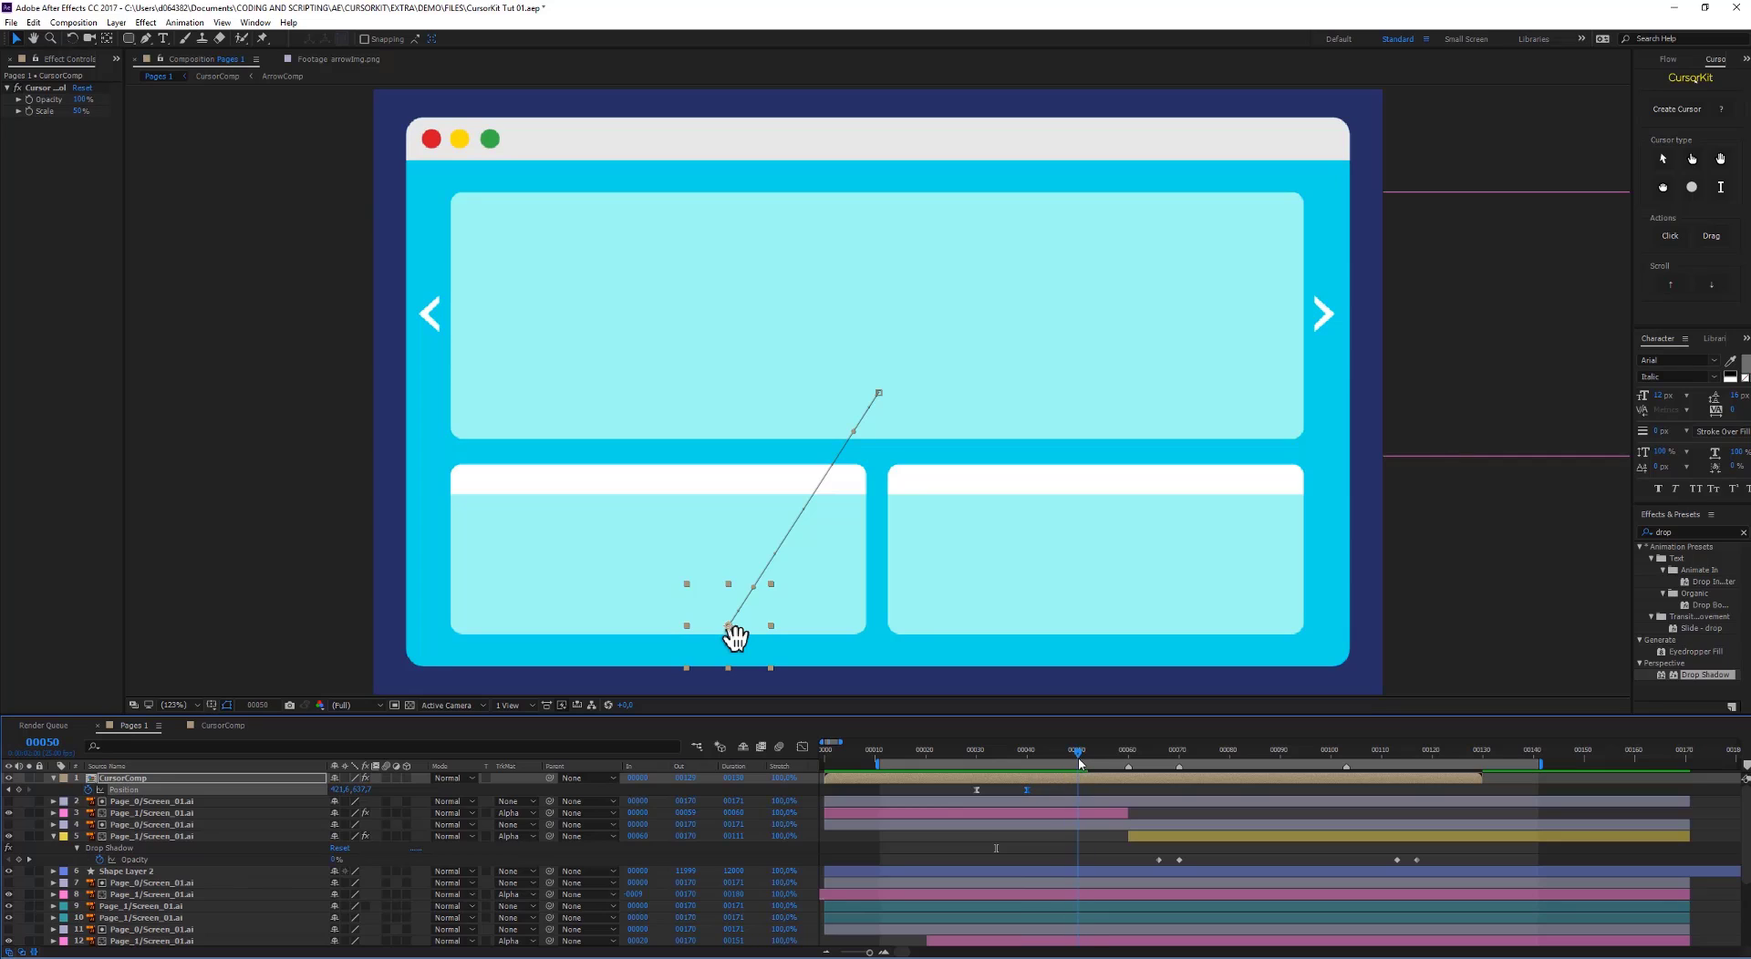
pyautogui.click(1663, 187)
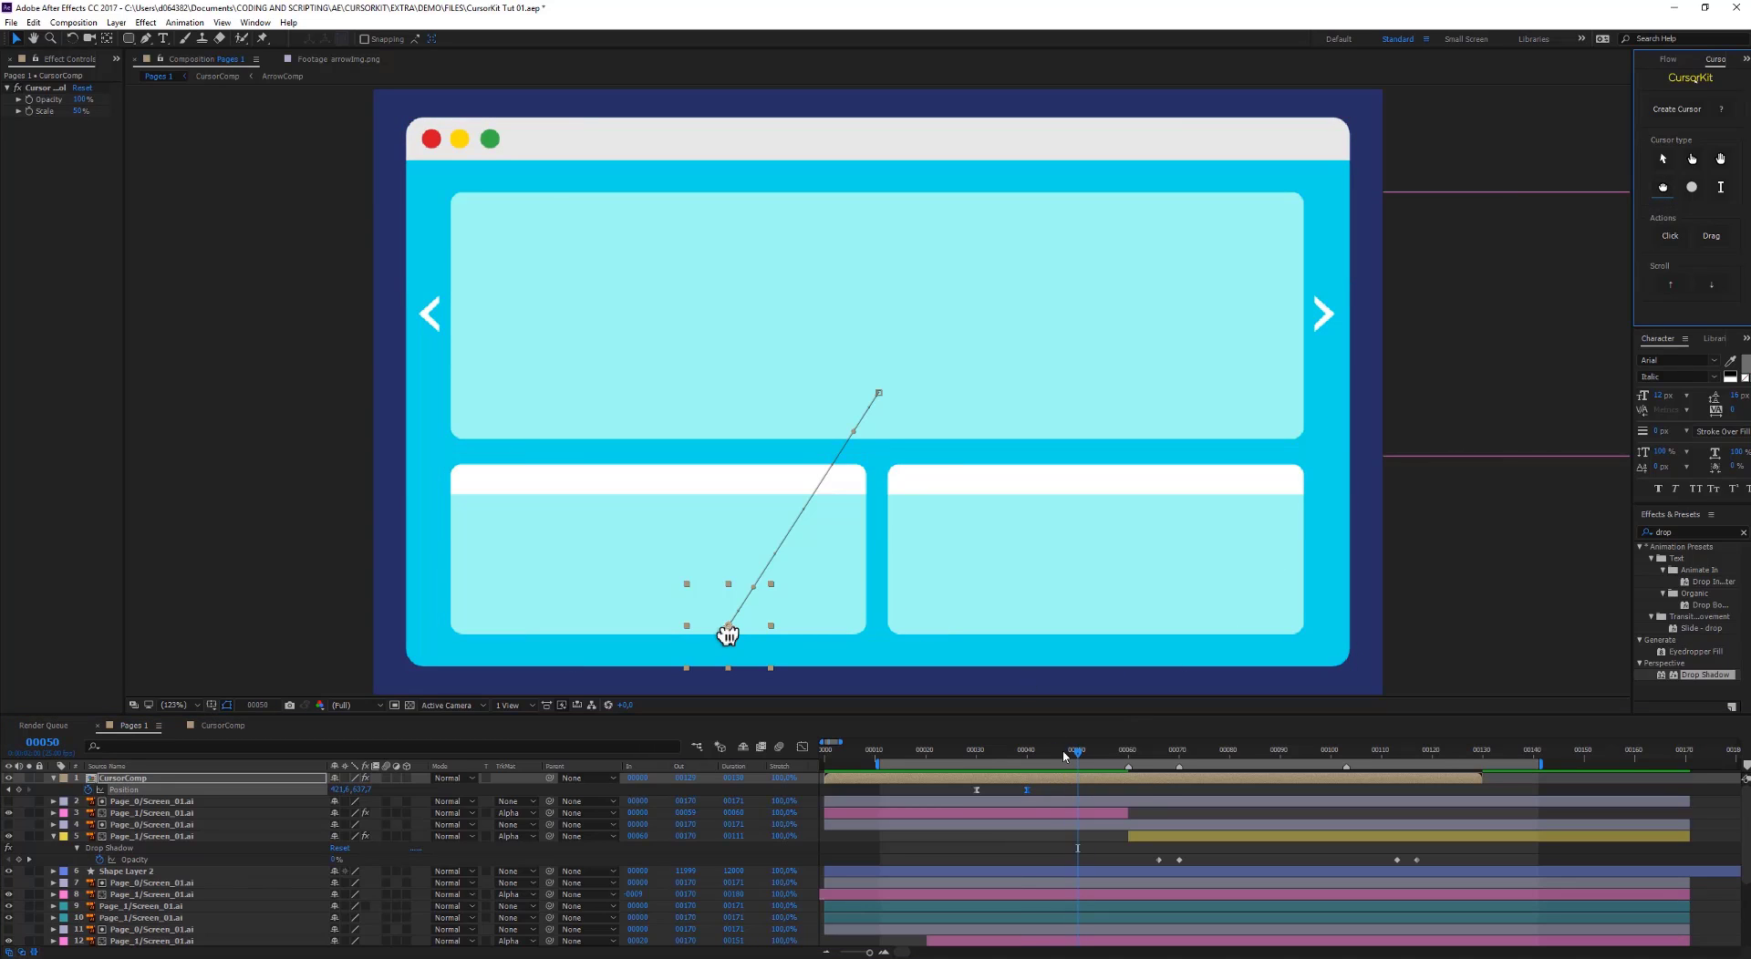
# Parent the lower-left card's layer 5 to CursorComp at frame 60
pyautogui.moveTo(1074, 757); pyautogui.dragTo(1116, 760)
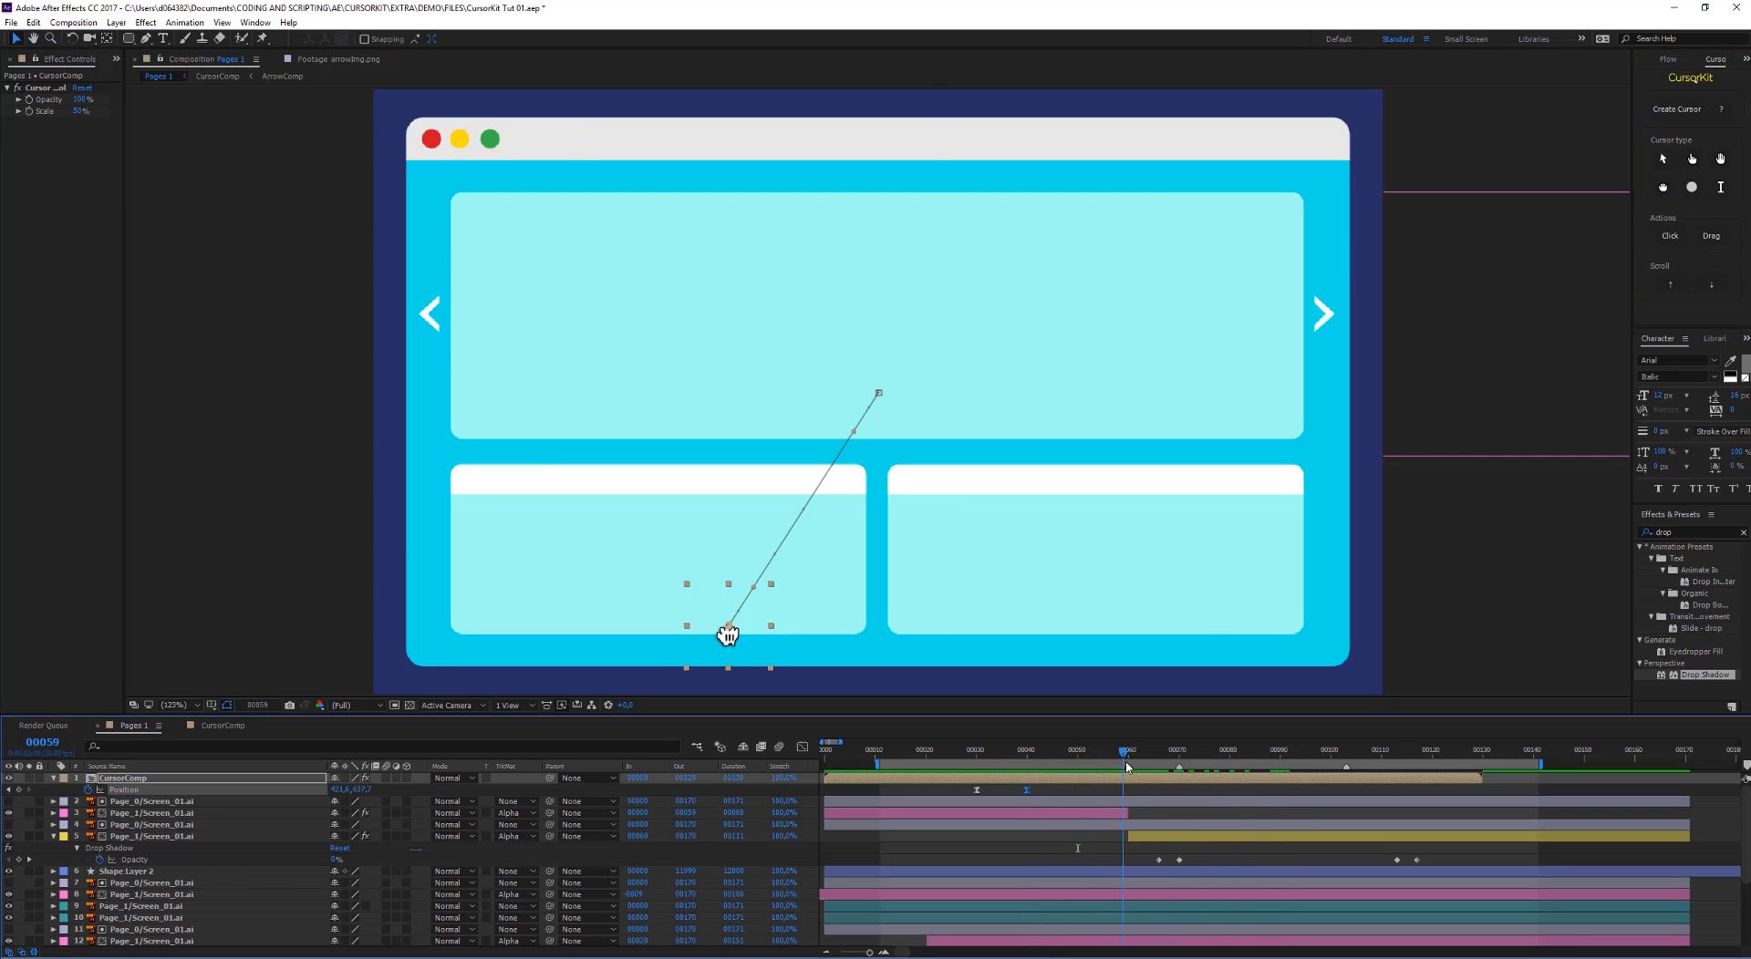
pyautogui.click(572, 513)
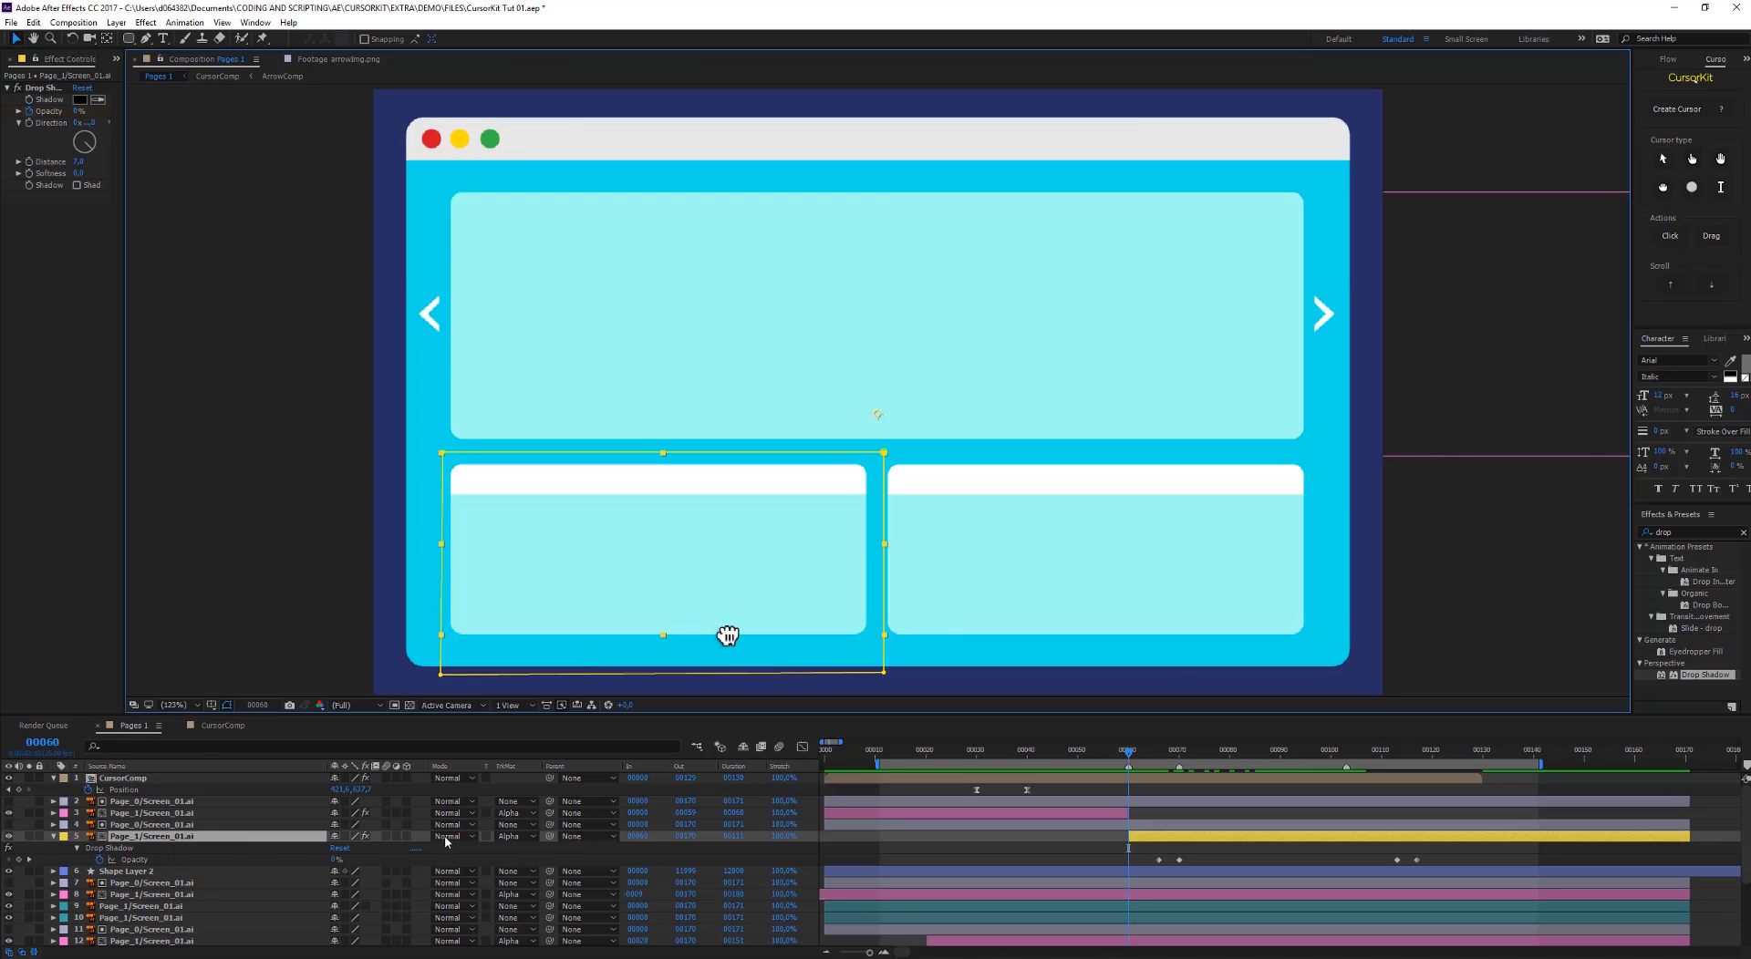
pyautogui.moveTo(550, 836); pyautogui.dragTo(178, 782)
# Add a holding Position keyframe for the cursor at frame 70 and move the cursor over to the lower-right slot at frame 103
pyautogui.click(1146, 753)
pyautogui.click(19, 791)
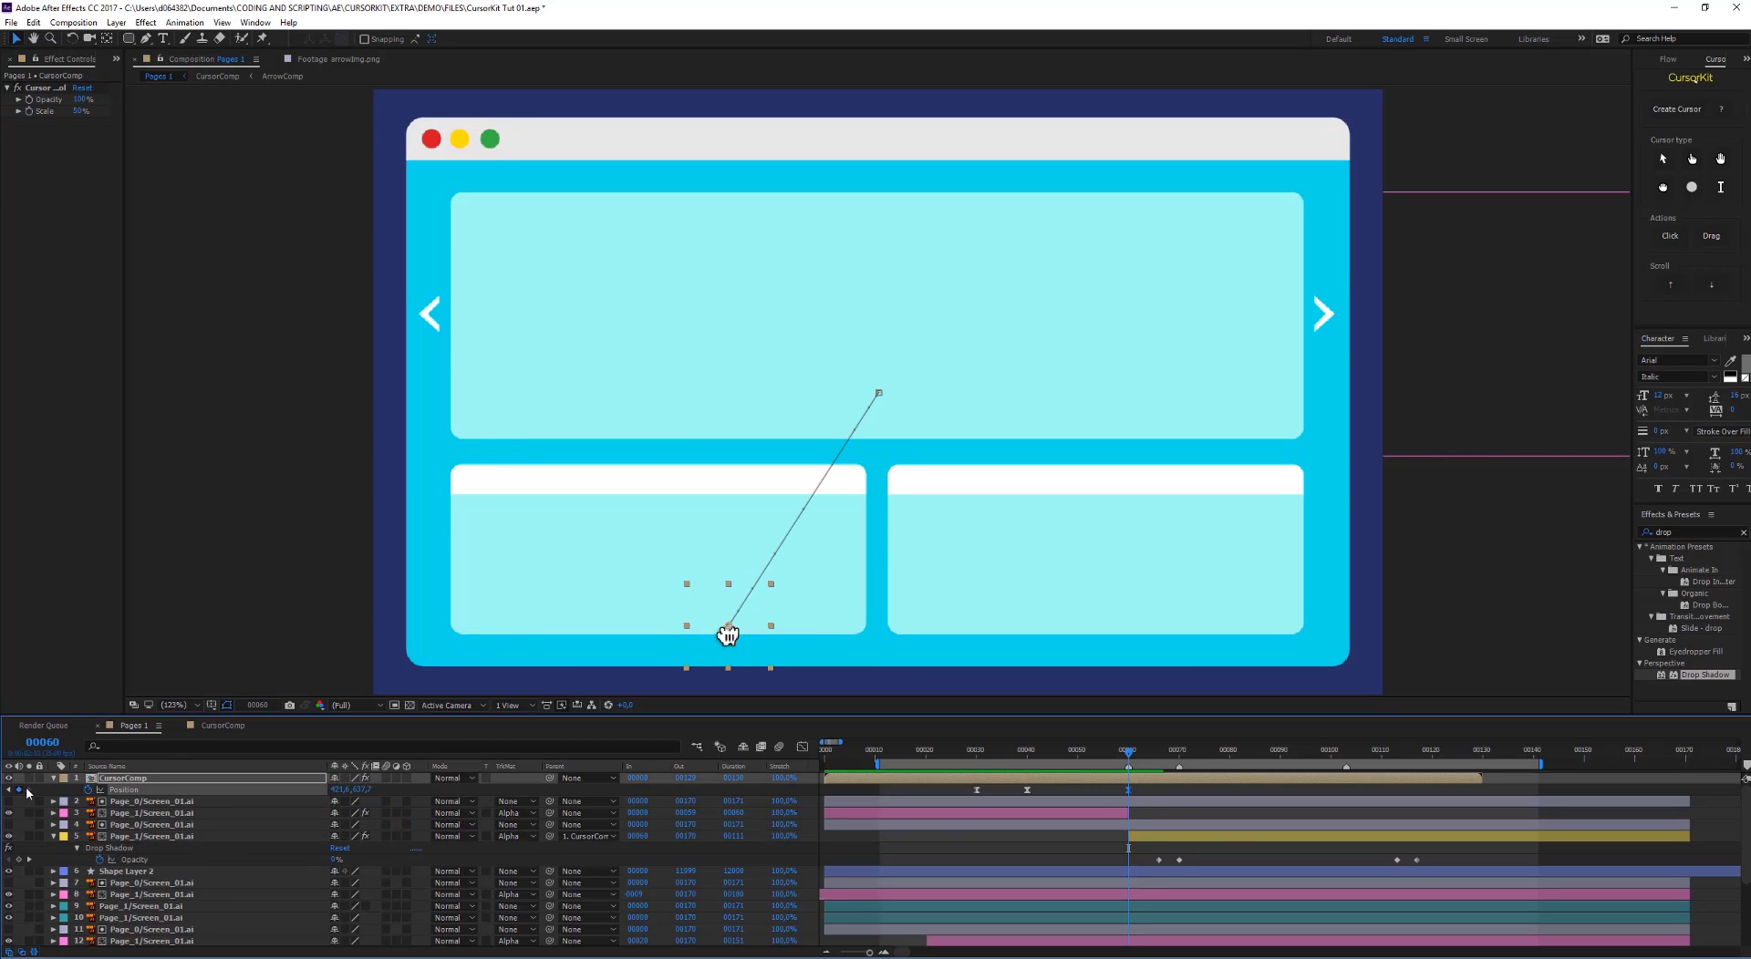
pyautogui.moveTo(1130, 755); pyautogui.dragTo(1348, 762)
pyautogui.moveTo(1128, 791); pyautogui.dragTo(1180, 792)
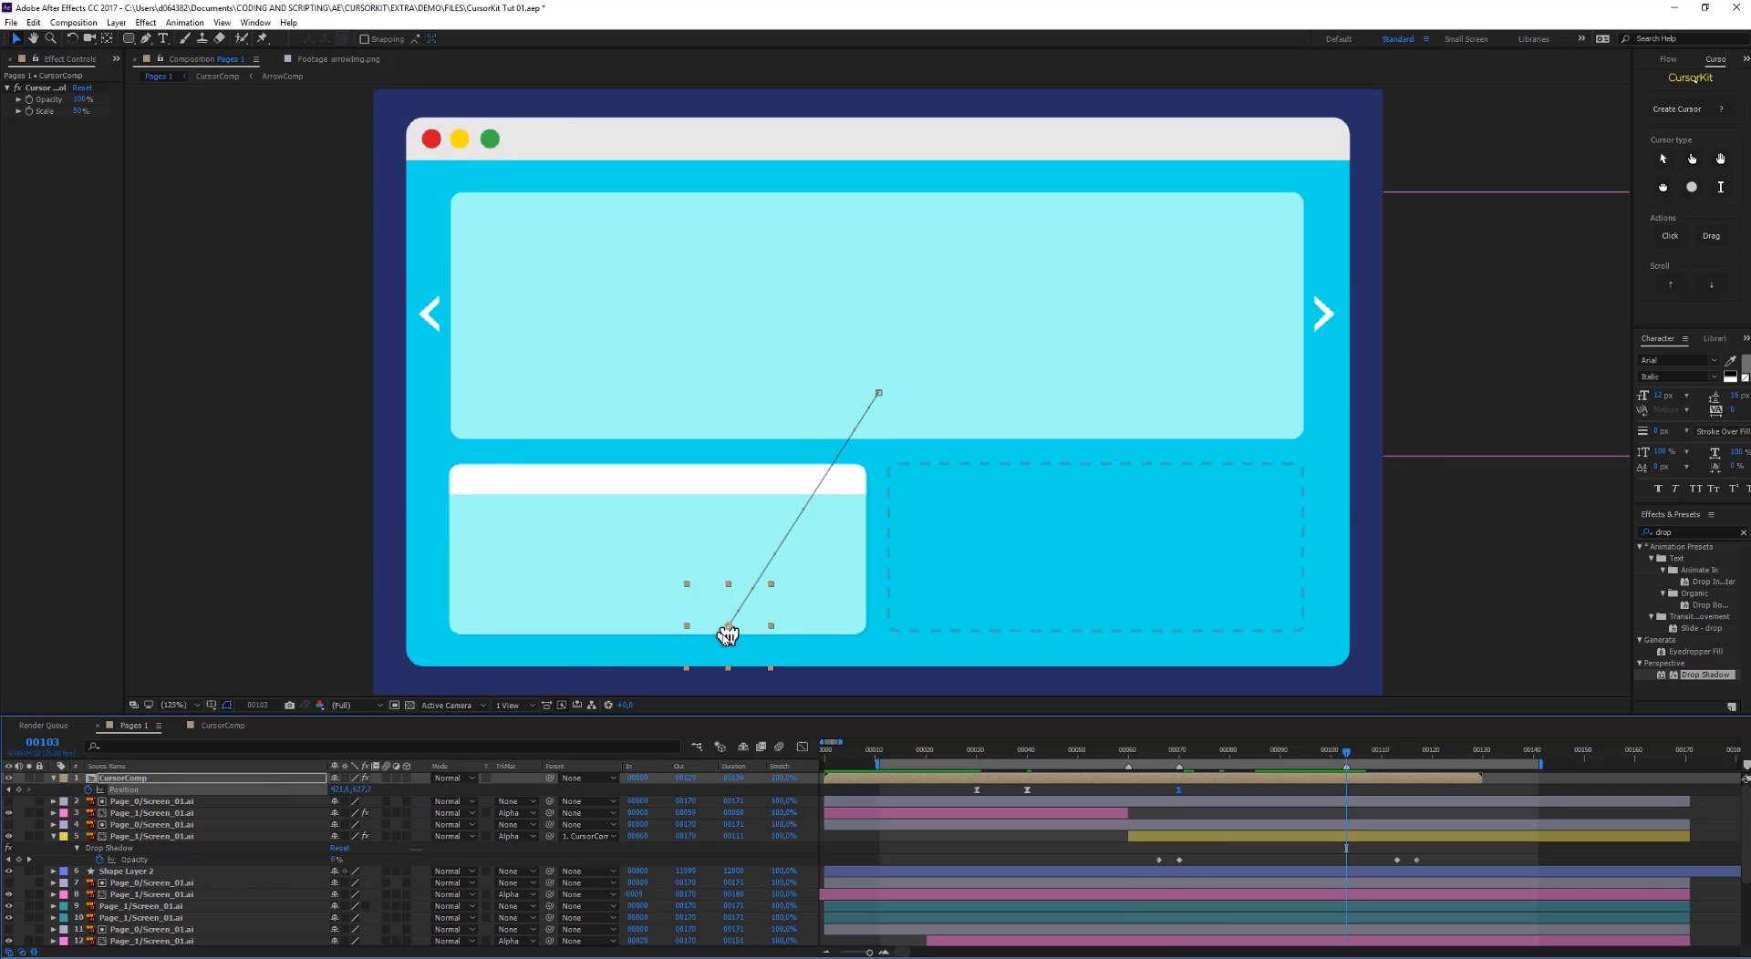
pyautogui.moveTo(728, 631); pyautogui.dragTo(1149, 569)
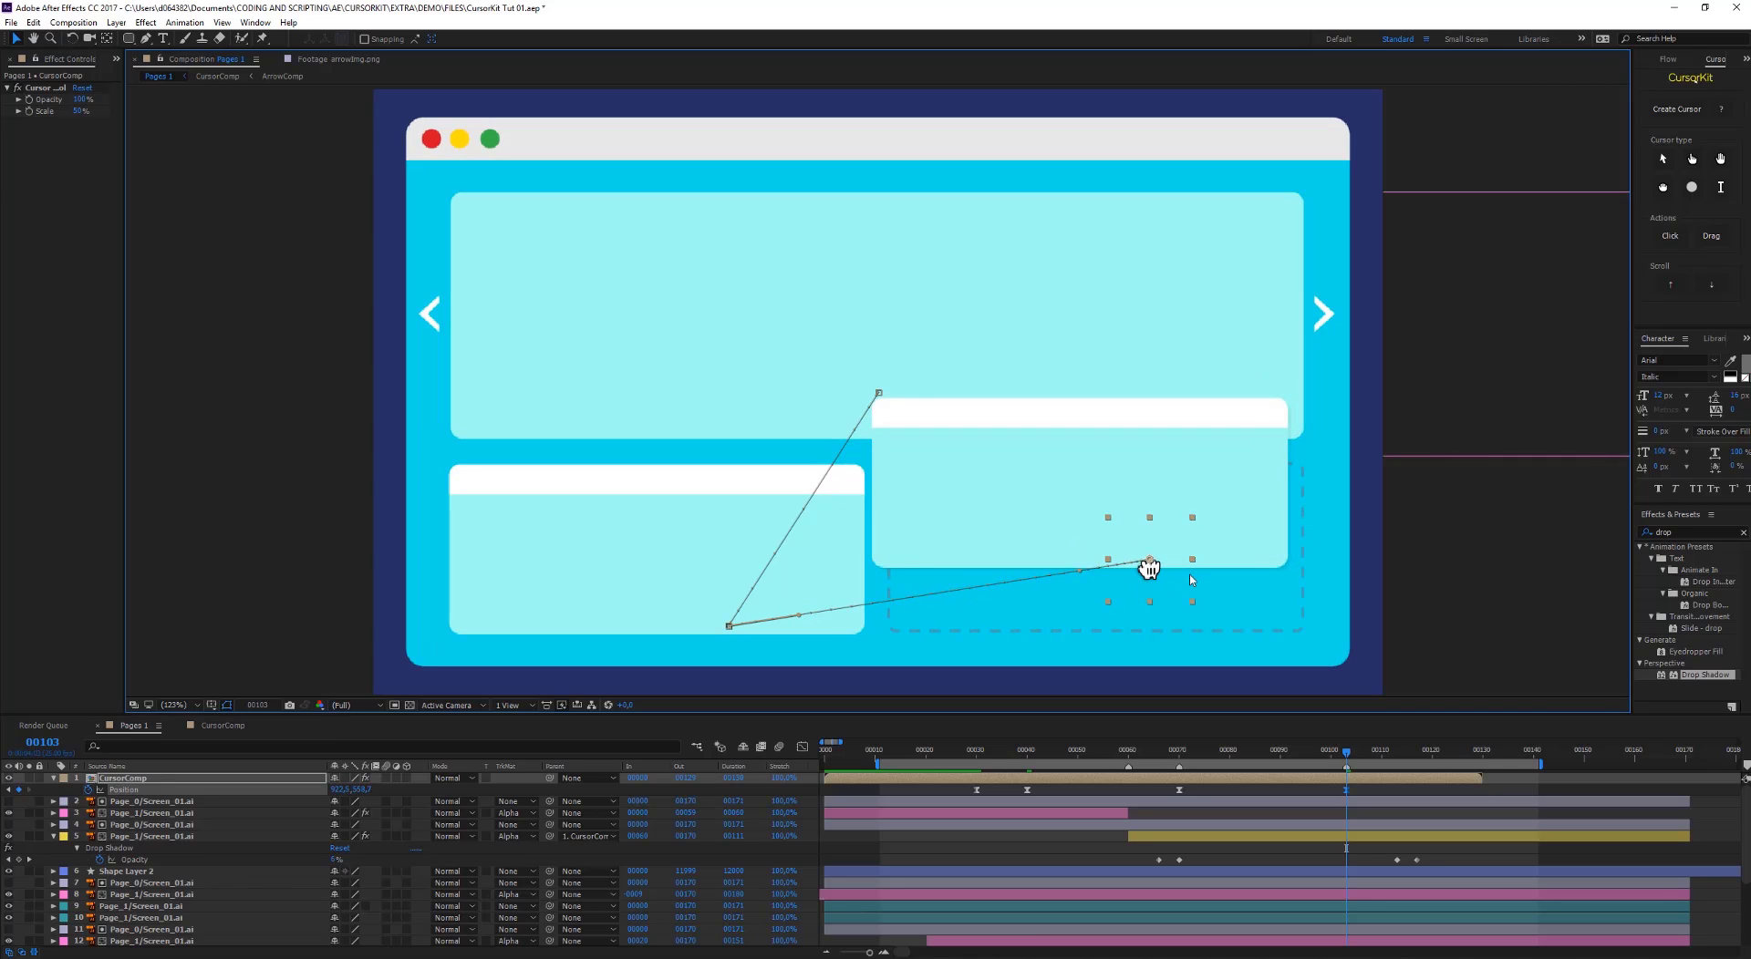
# Add a Position keyframe to the dragged card's layer at frame 103
pyautogui.click(1257, 531)
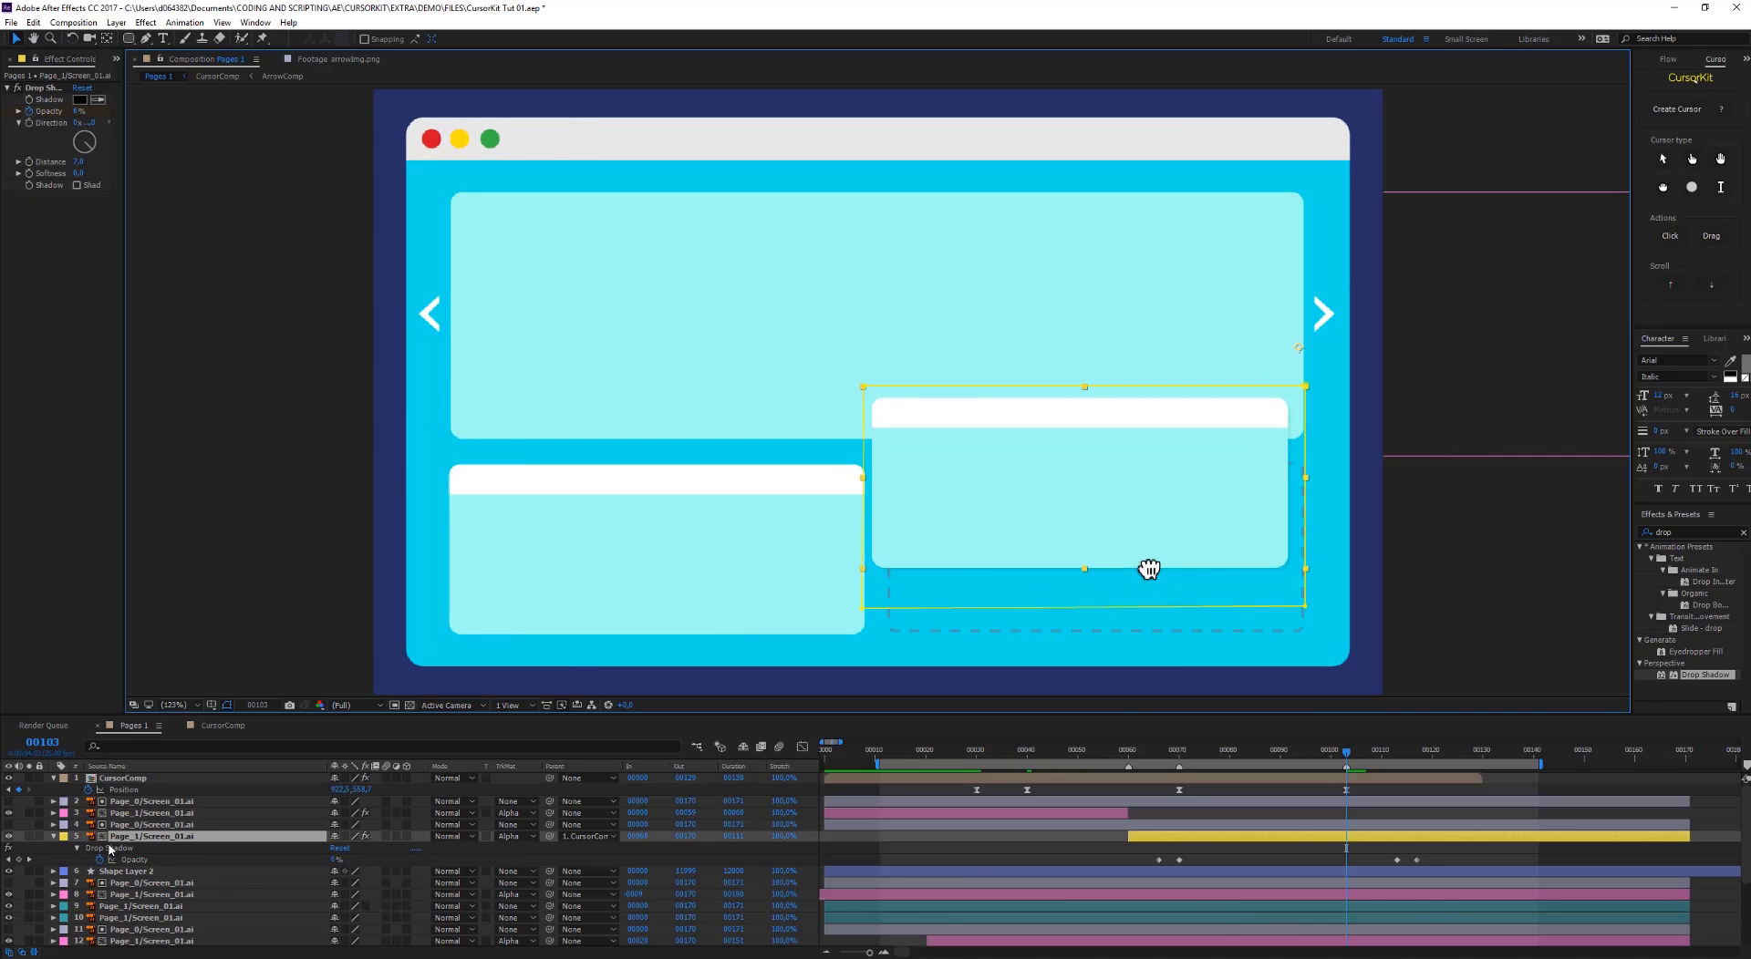
pyautogui.press('p')
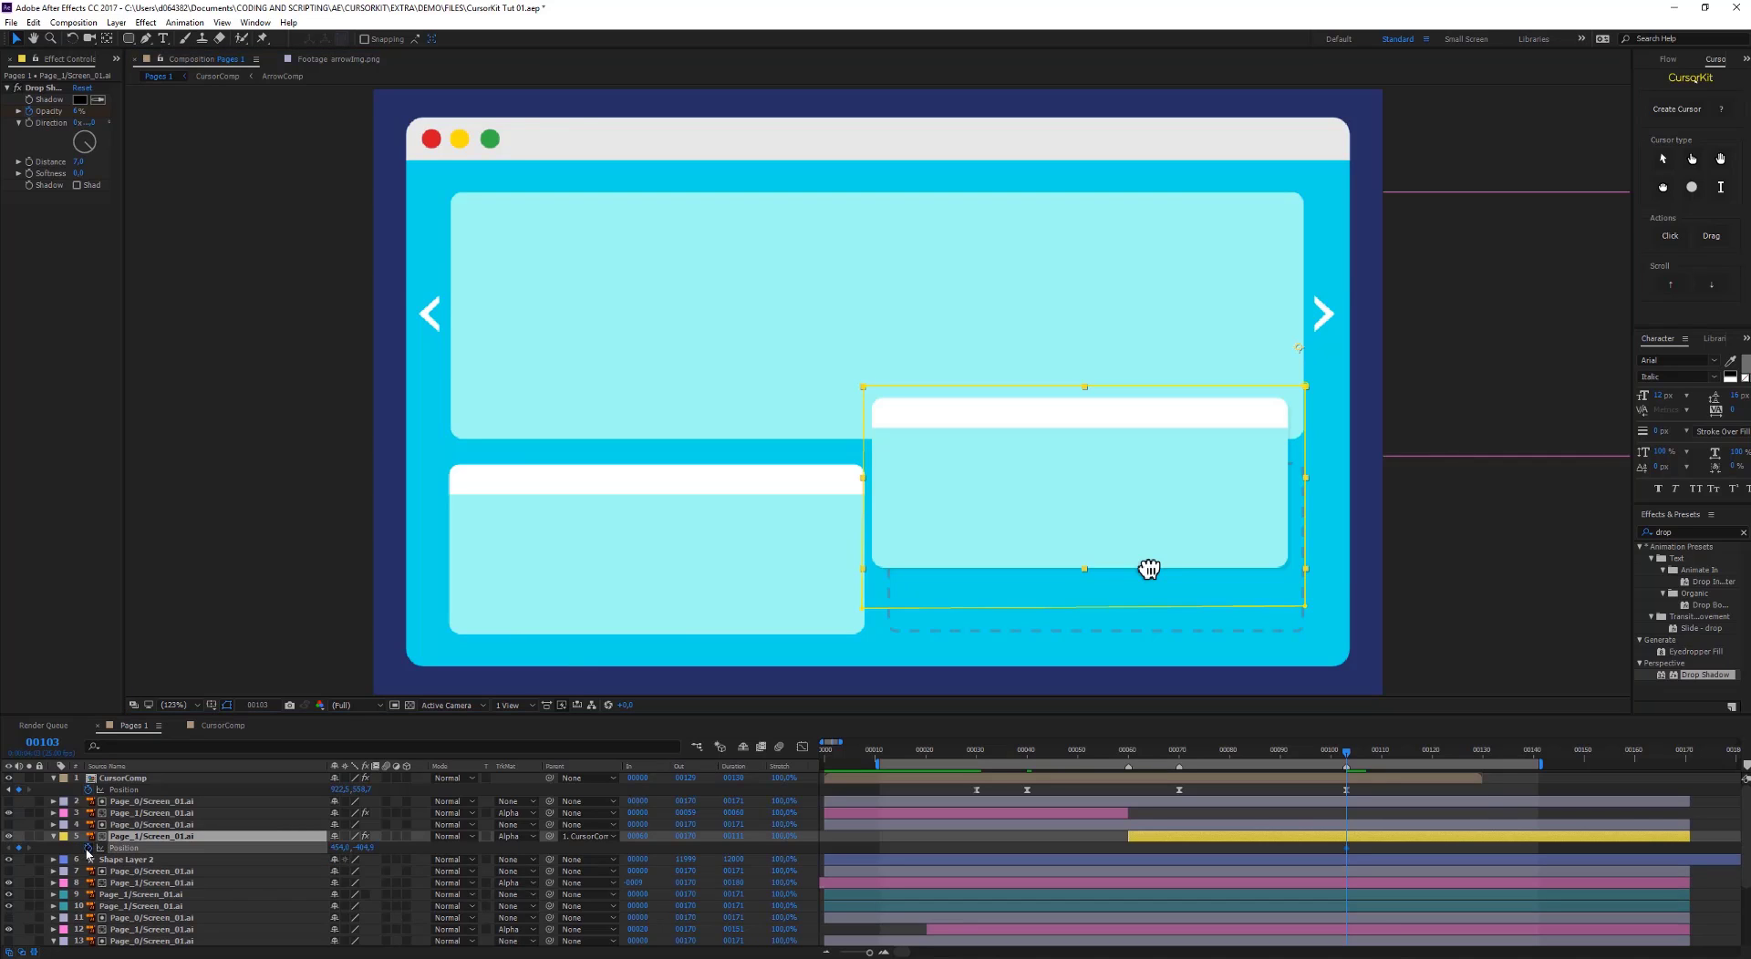
# Scrub between frame 58 and frame 103 to examine how the card follows the cursor
pyautogui.click(1049, 815)
pyautogui.click(1149, 851)
pyautogui.click(1142, 837)
pyautogui.moveTo(1118, 814); pyautogui.dragTo(1113, 732)
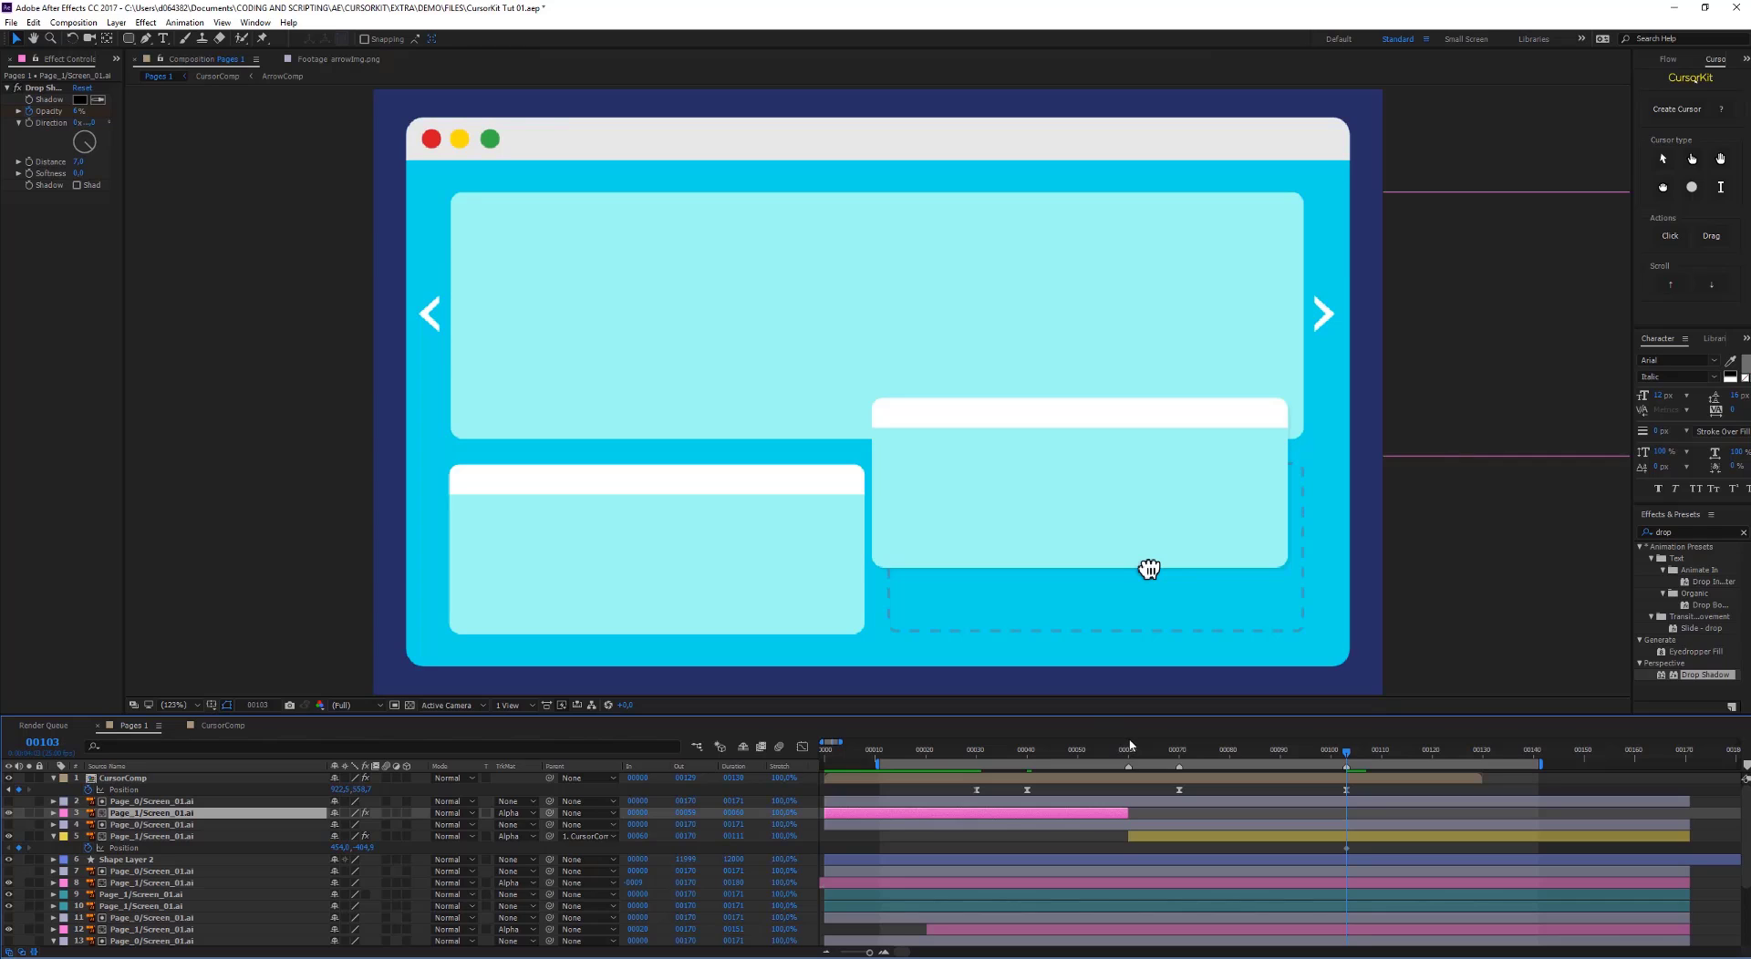
pyautogui.click(1120, 745)
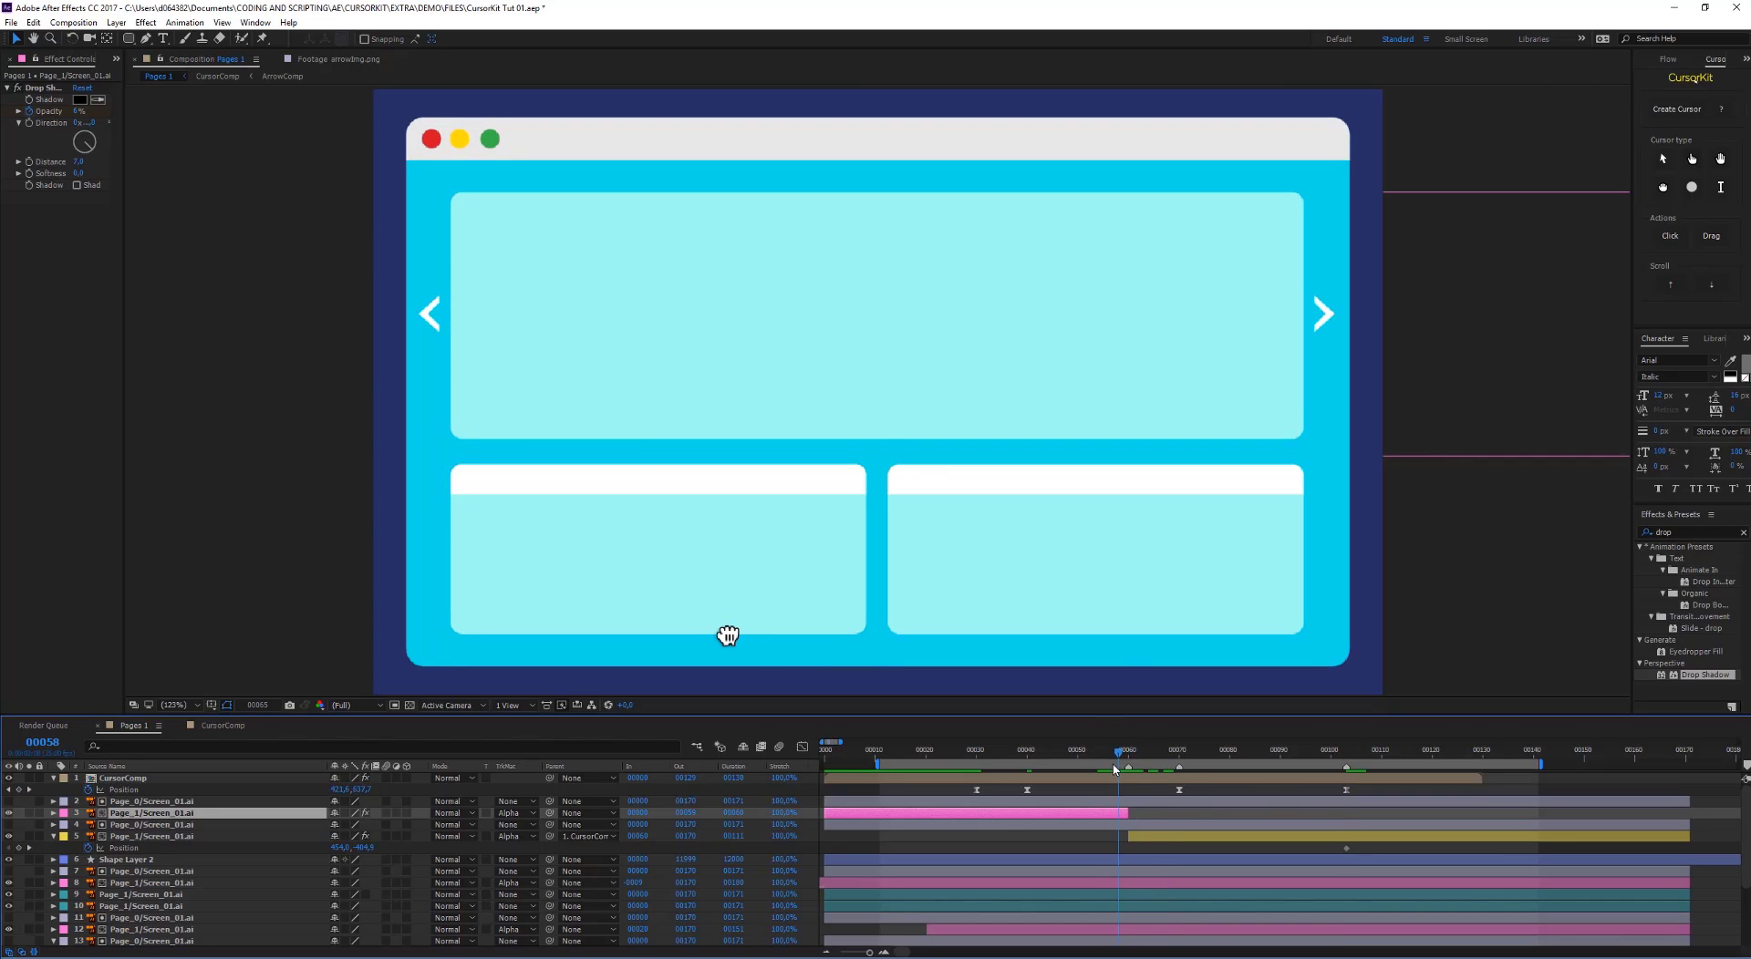
pyautogui.moveTo(1365, 778); pyautogui.dragTo(953, 798)
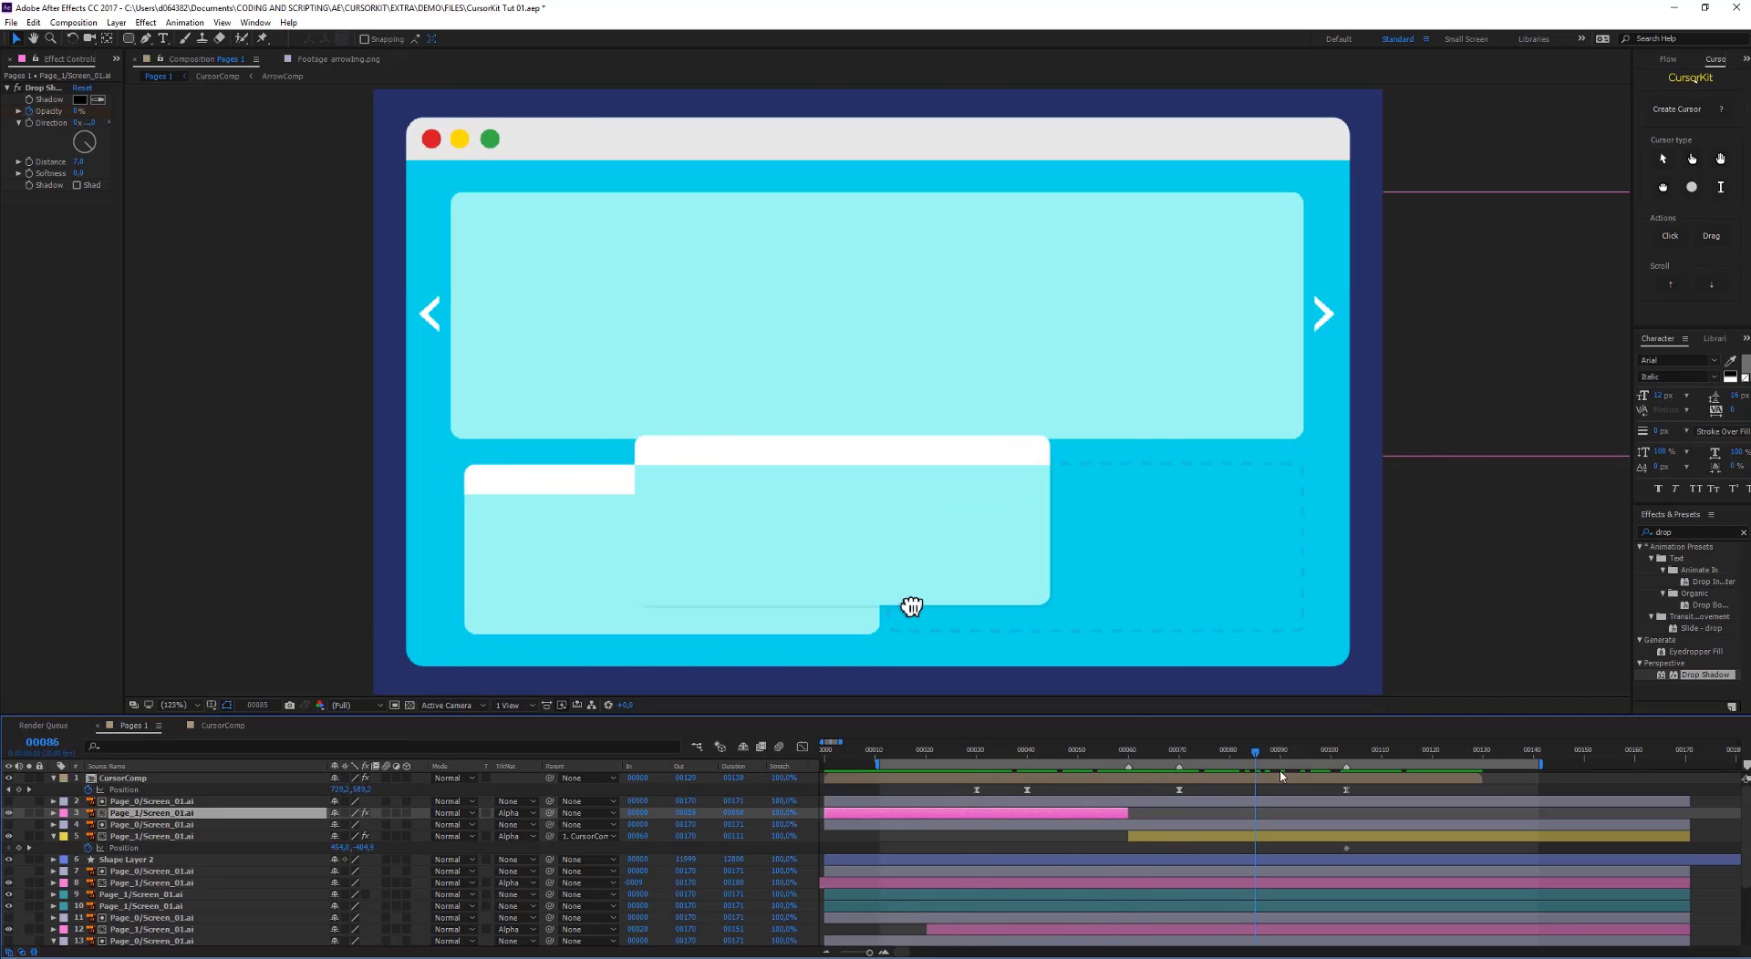
pyautogui.moveTo(1431, 782); pyautogui.dragTo(1348, 804)
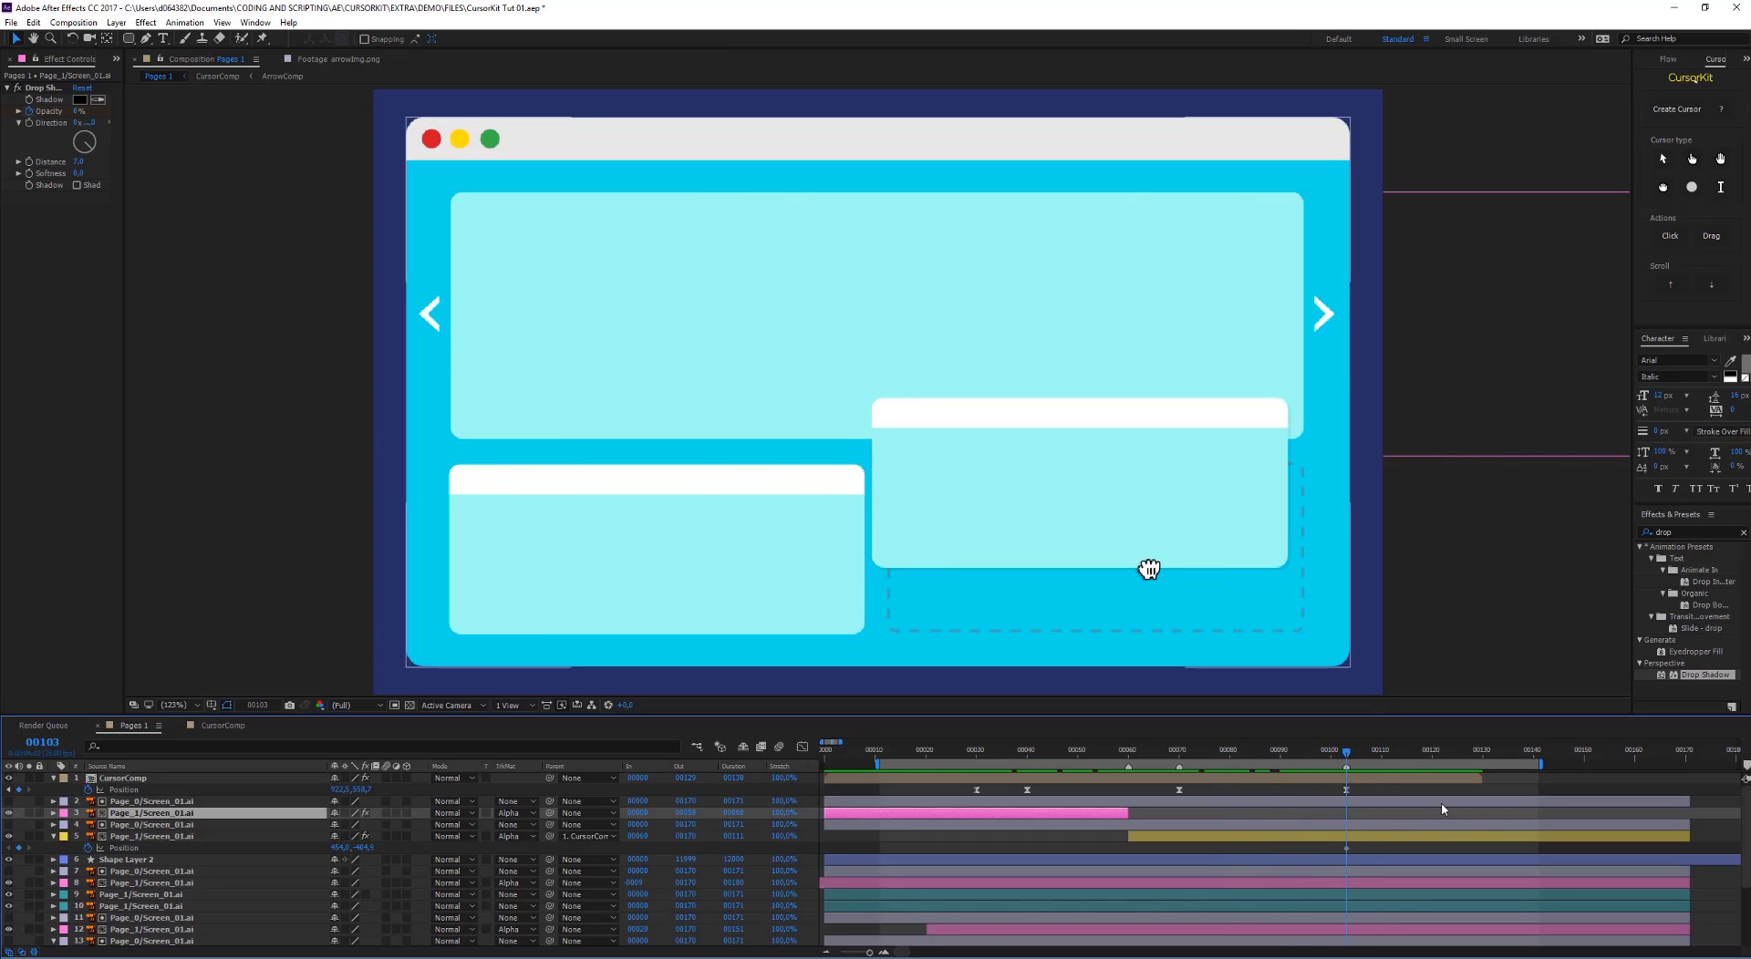
# Move the dragged card down onto the dashed slot with a Position keyframe at frame 111, and check the drop
pyautogui.click(1409, 837)
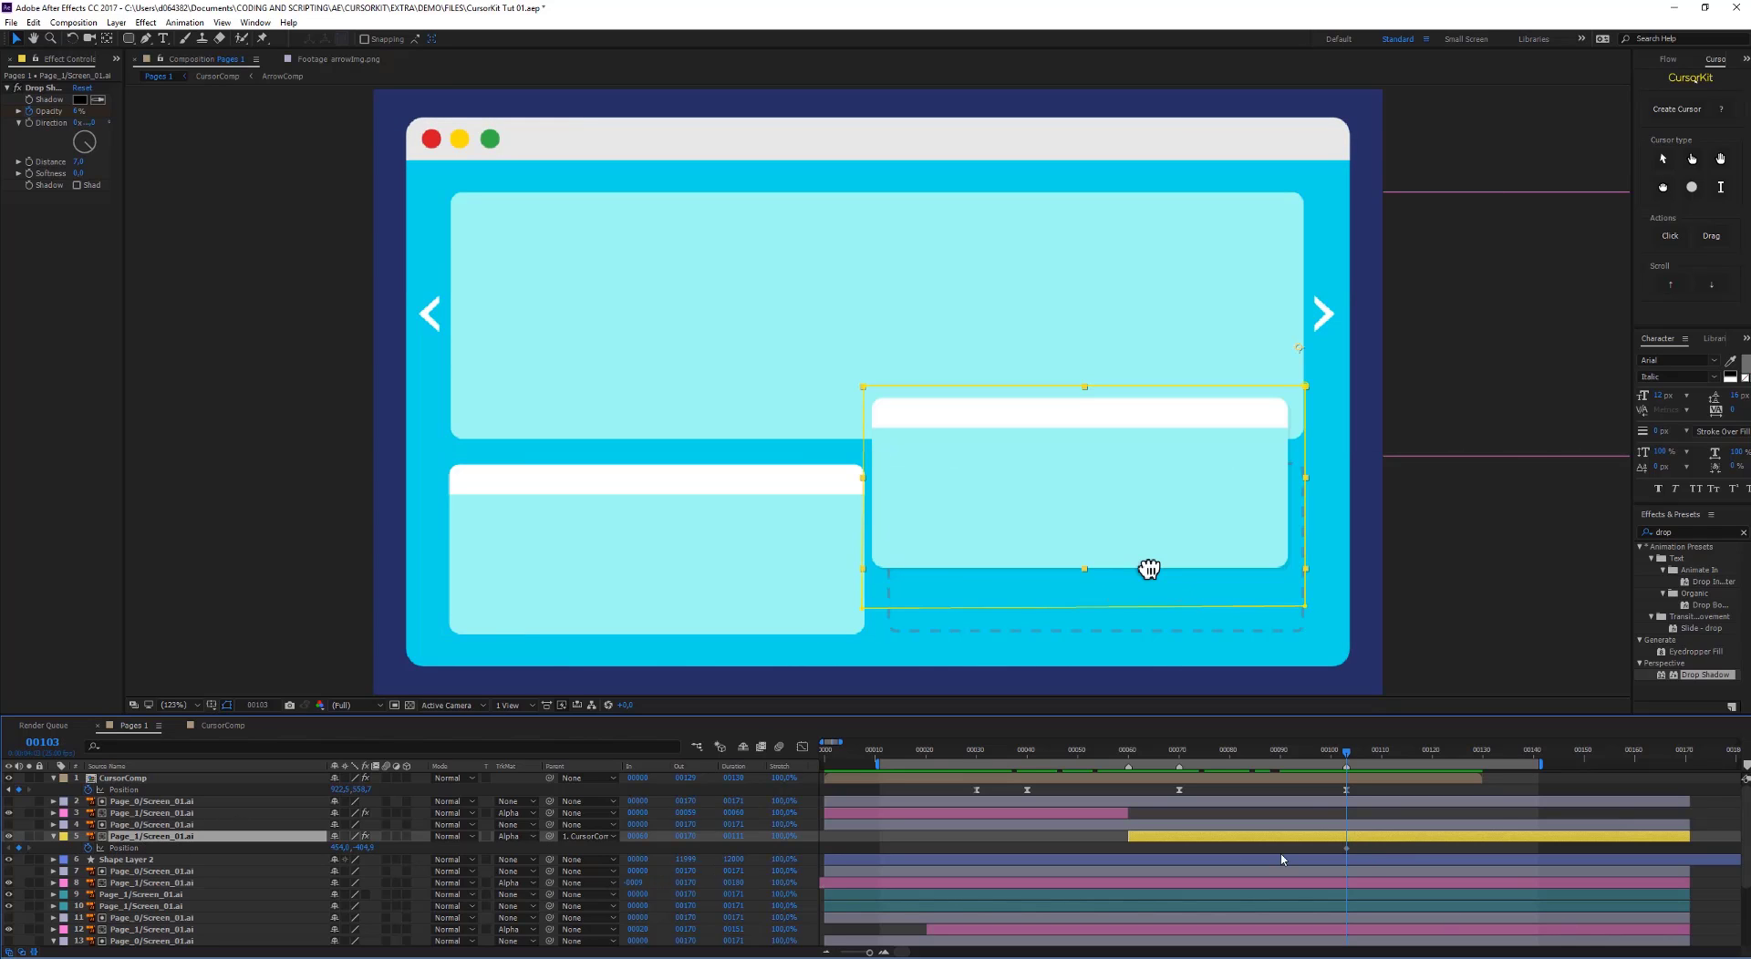
pyautogui.moveTo(1237, 539); pyautogui.dragTo(1251, 607)
pyautogui.moveTo(1393, 754); pyautogui.dragTo(1366, 754)
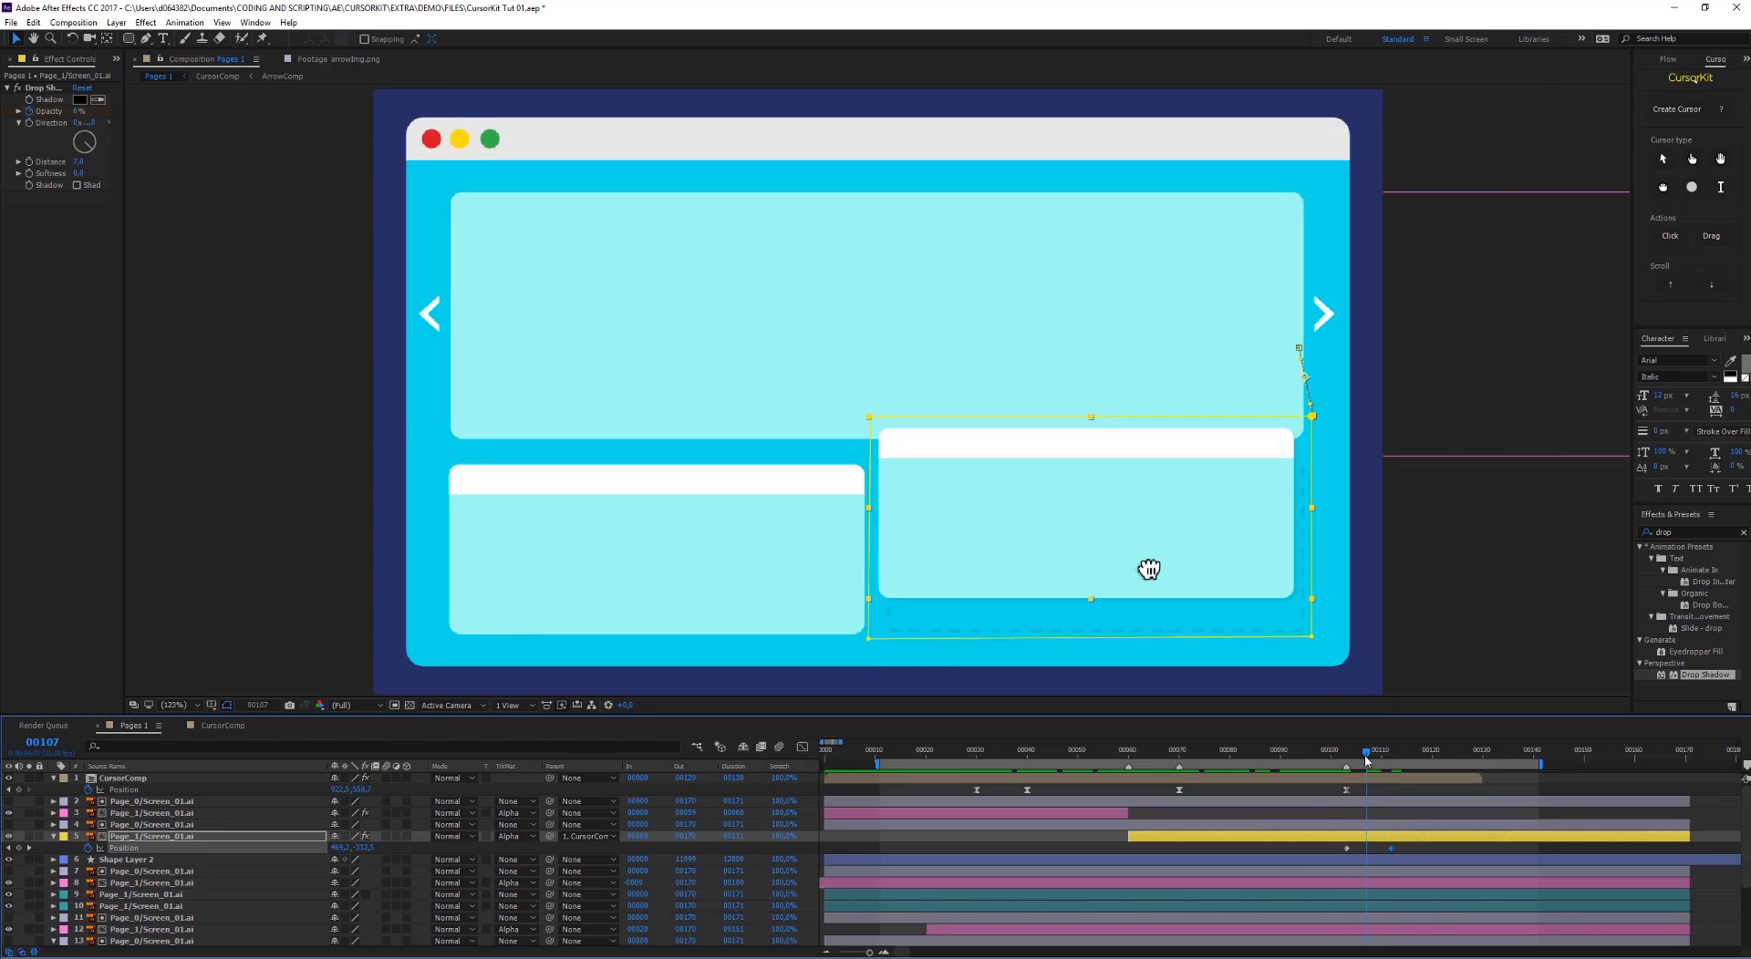
# Retime the dragged card's final Position keyframe to frame 107, nudge the card onto the dashed slot, and ease both keyframes
pyautogui.moveTo(1392, 849); pyautogui.dragTo(1365, 850)
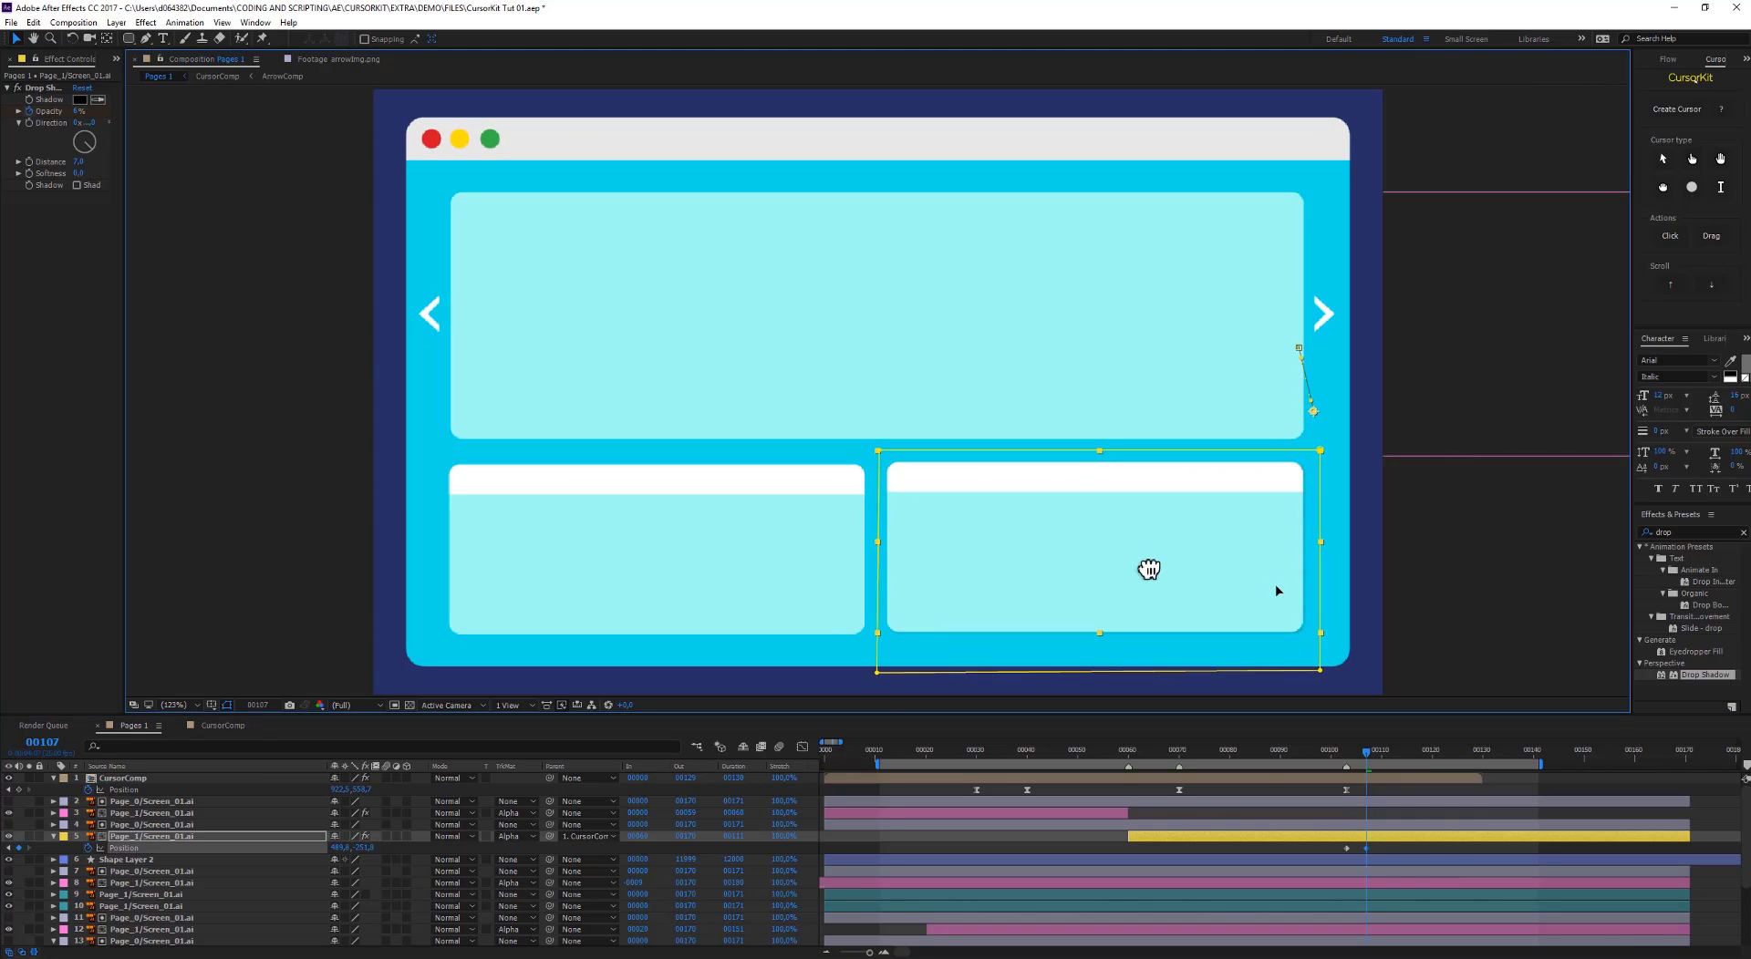
pyautogui.press('Up')
pyautogui.press('Left')
pyautogui.moveTo(1397, 845); pyautogui.dragTo(1333, 856)
pyautogui.press('F2')
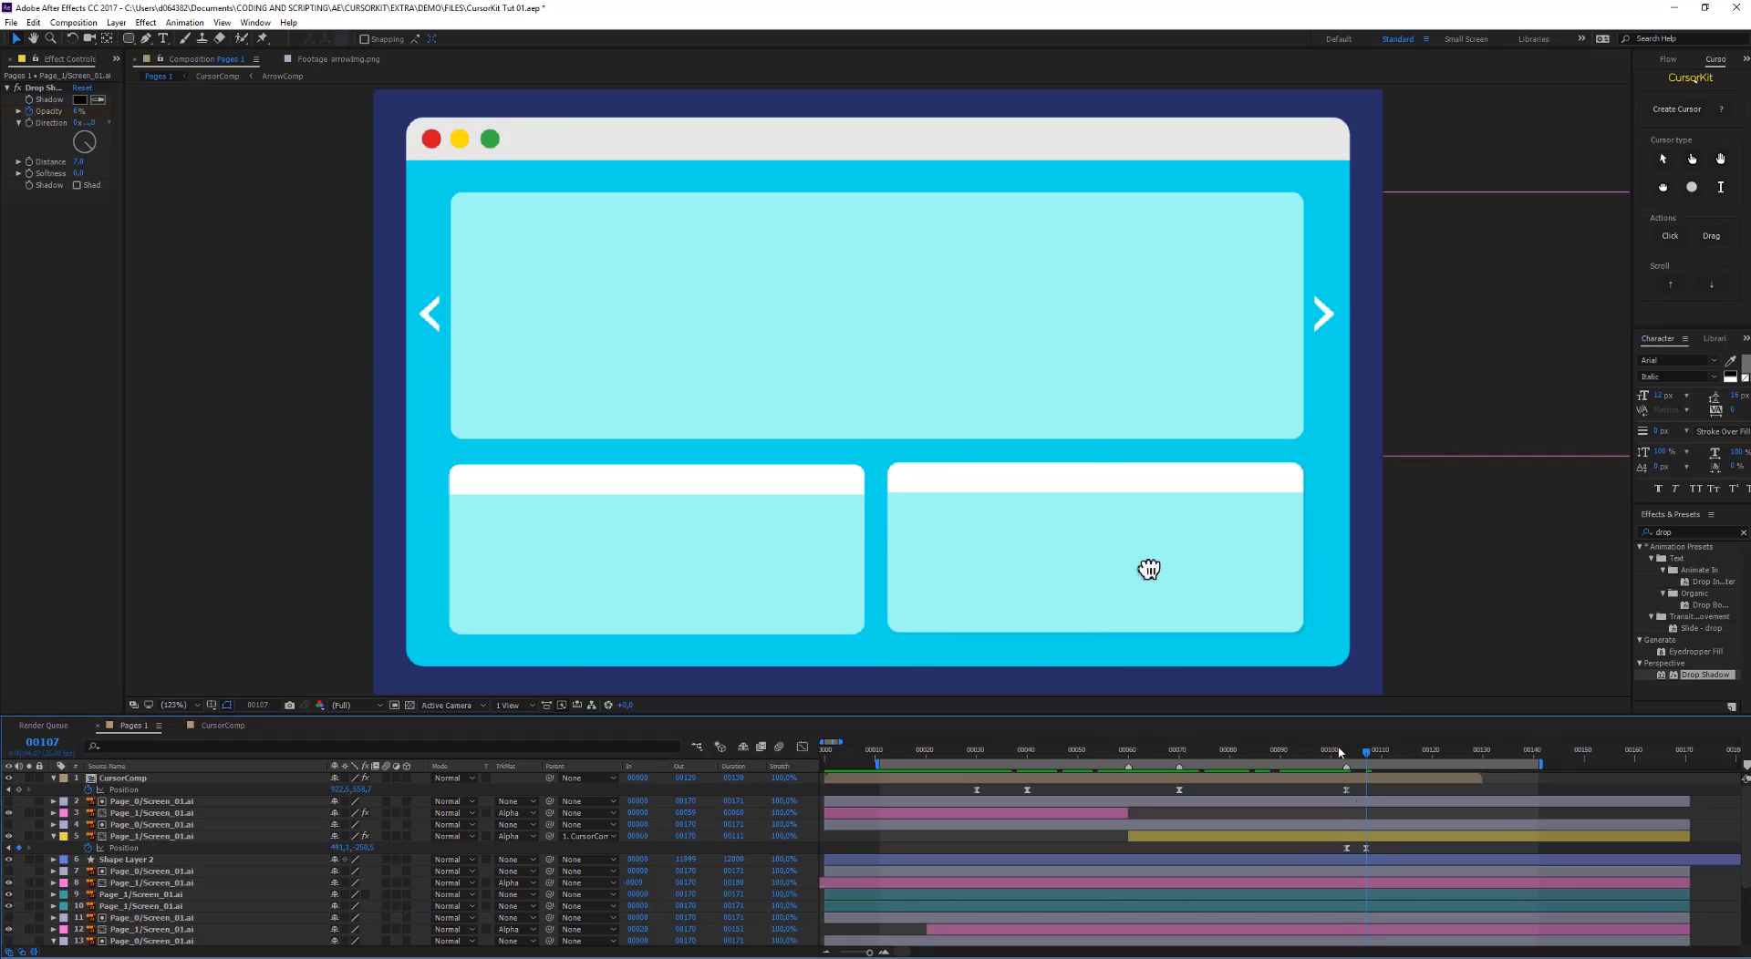
# Shift the card's two drop keyframes later and switch the cursor type to the open hand at frame 103
pyautogui.click(1341, 755)
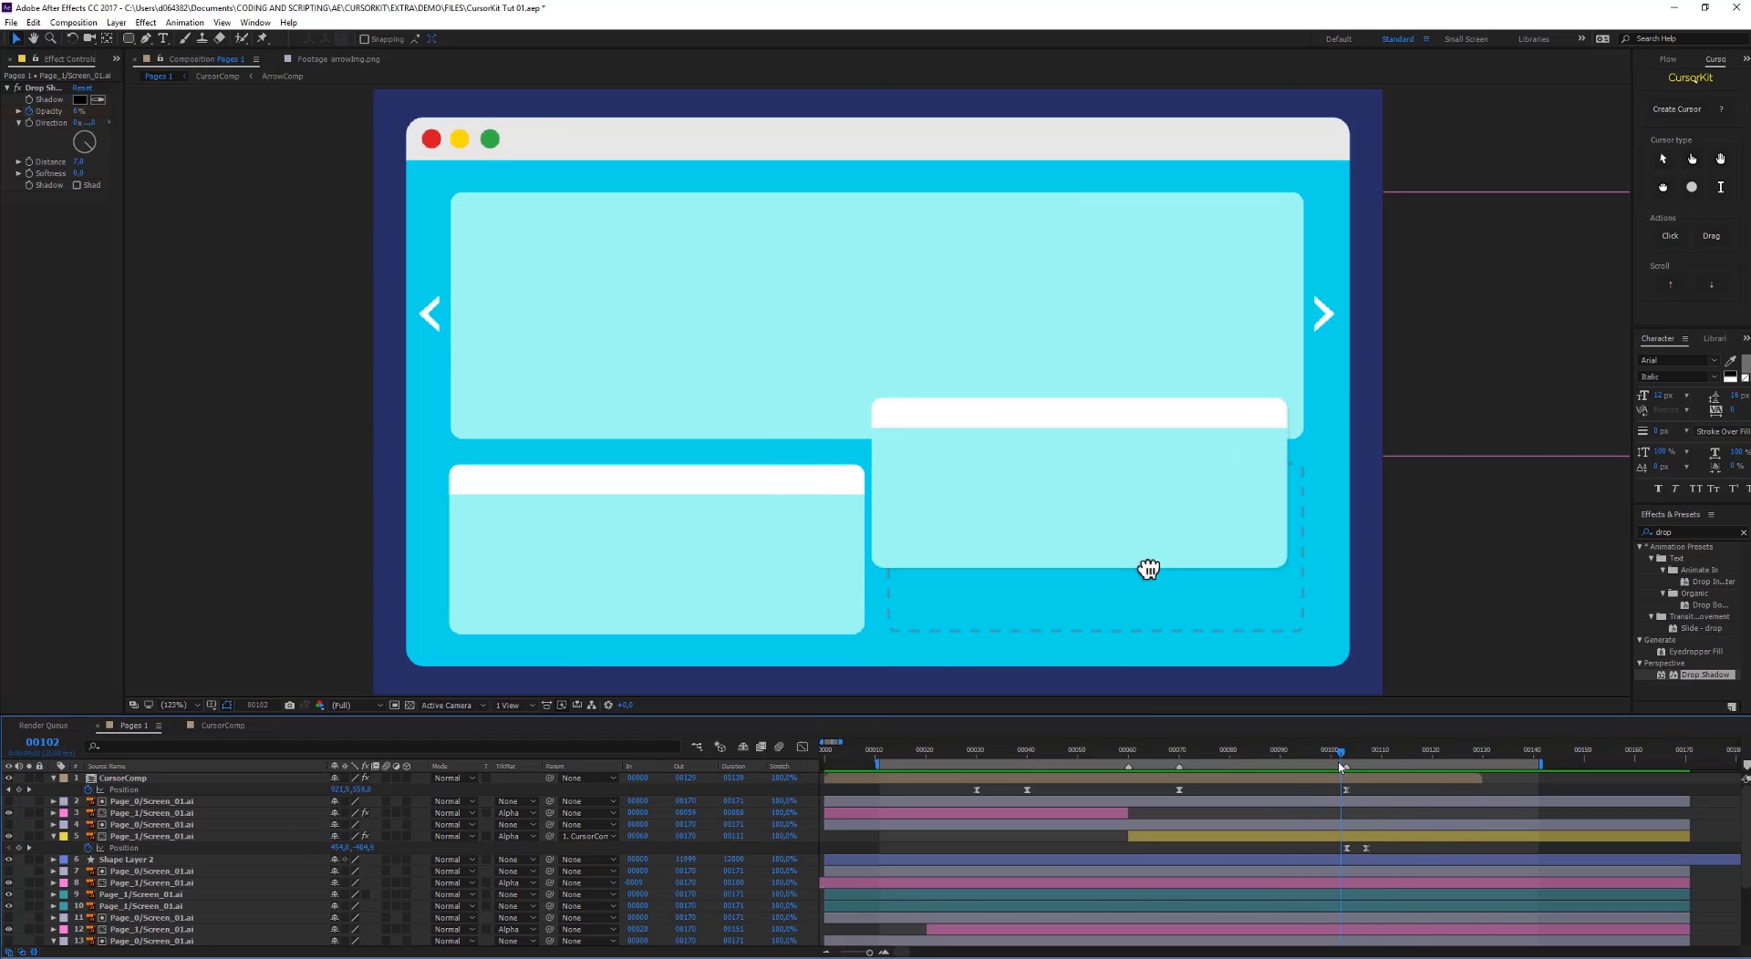
pyautogui.press('pagedown')
pyautogui.moveTo(1376, 845)
pyautogui.mouseDown()
pyautogui.moveTo(1337, 853)
pyautogui.moveTo(1382, 849)
pyautogui.mouseUp()
pyautogui.click(1720, 159)
pyautogui.moveTo(1355, 757)
pyautogui.mouseDown()
pyautogui.moveTo(1319, 758)
pyautogui.moveTo(1424, 770)
pyautogui.moveTo(1358, 780)
pyautogui.mouseUp()
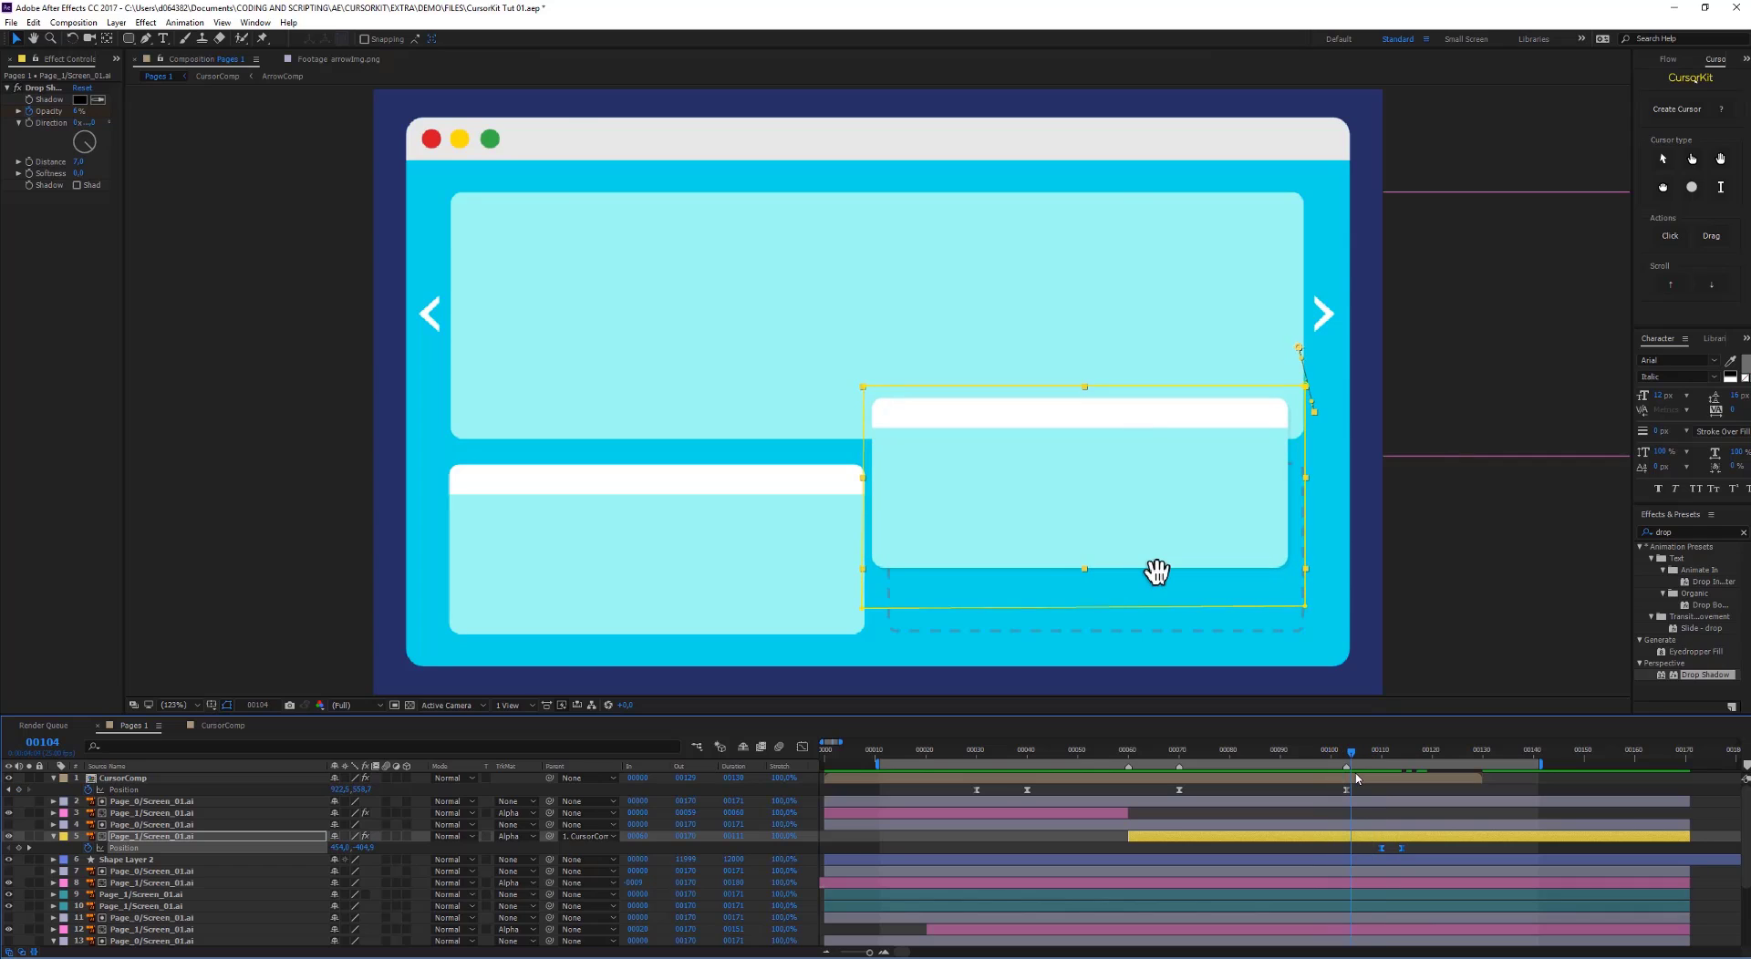
# Retime the card's drop keyframes to run from about frame 105 to frame 111, and play back the drag
pyautogui.moveTo(1407, 848); pyautogui.dragTo(1380, 850)
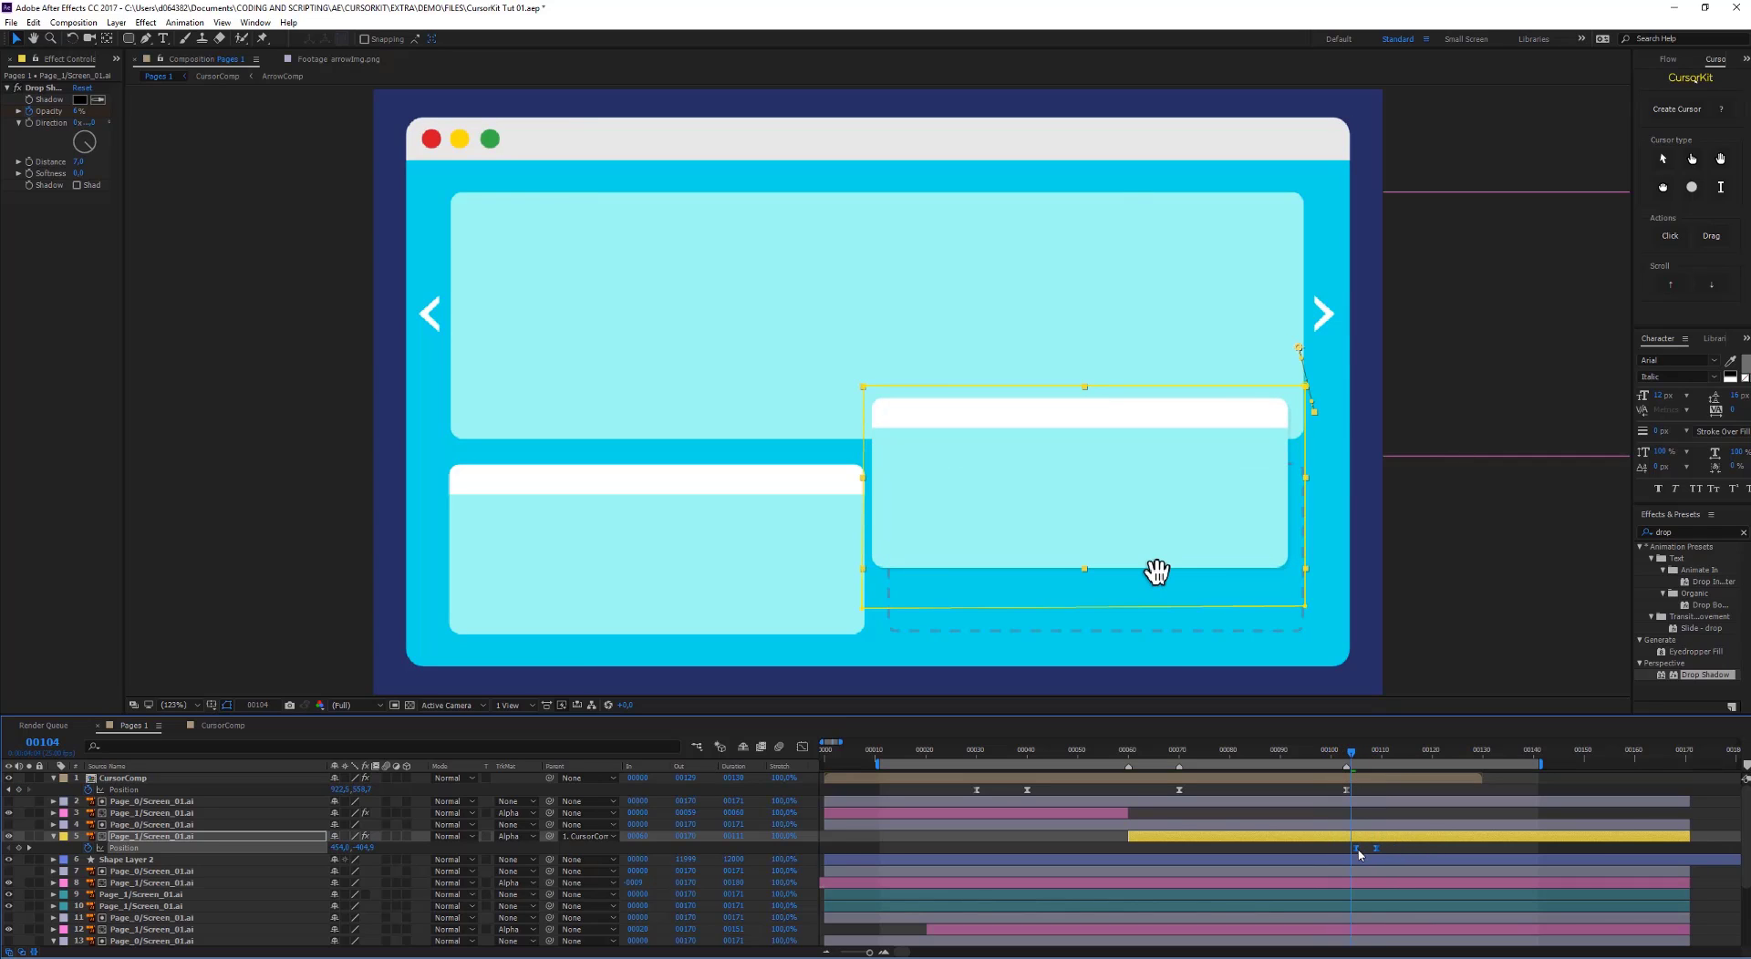
pyautogui.click(1381, 848)
pyautogui.click(1378, 849)
pyautogui.press('space')
pyautogui.click(1230, 755)
pyautogui.press('space')
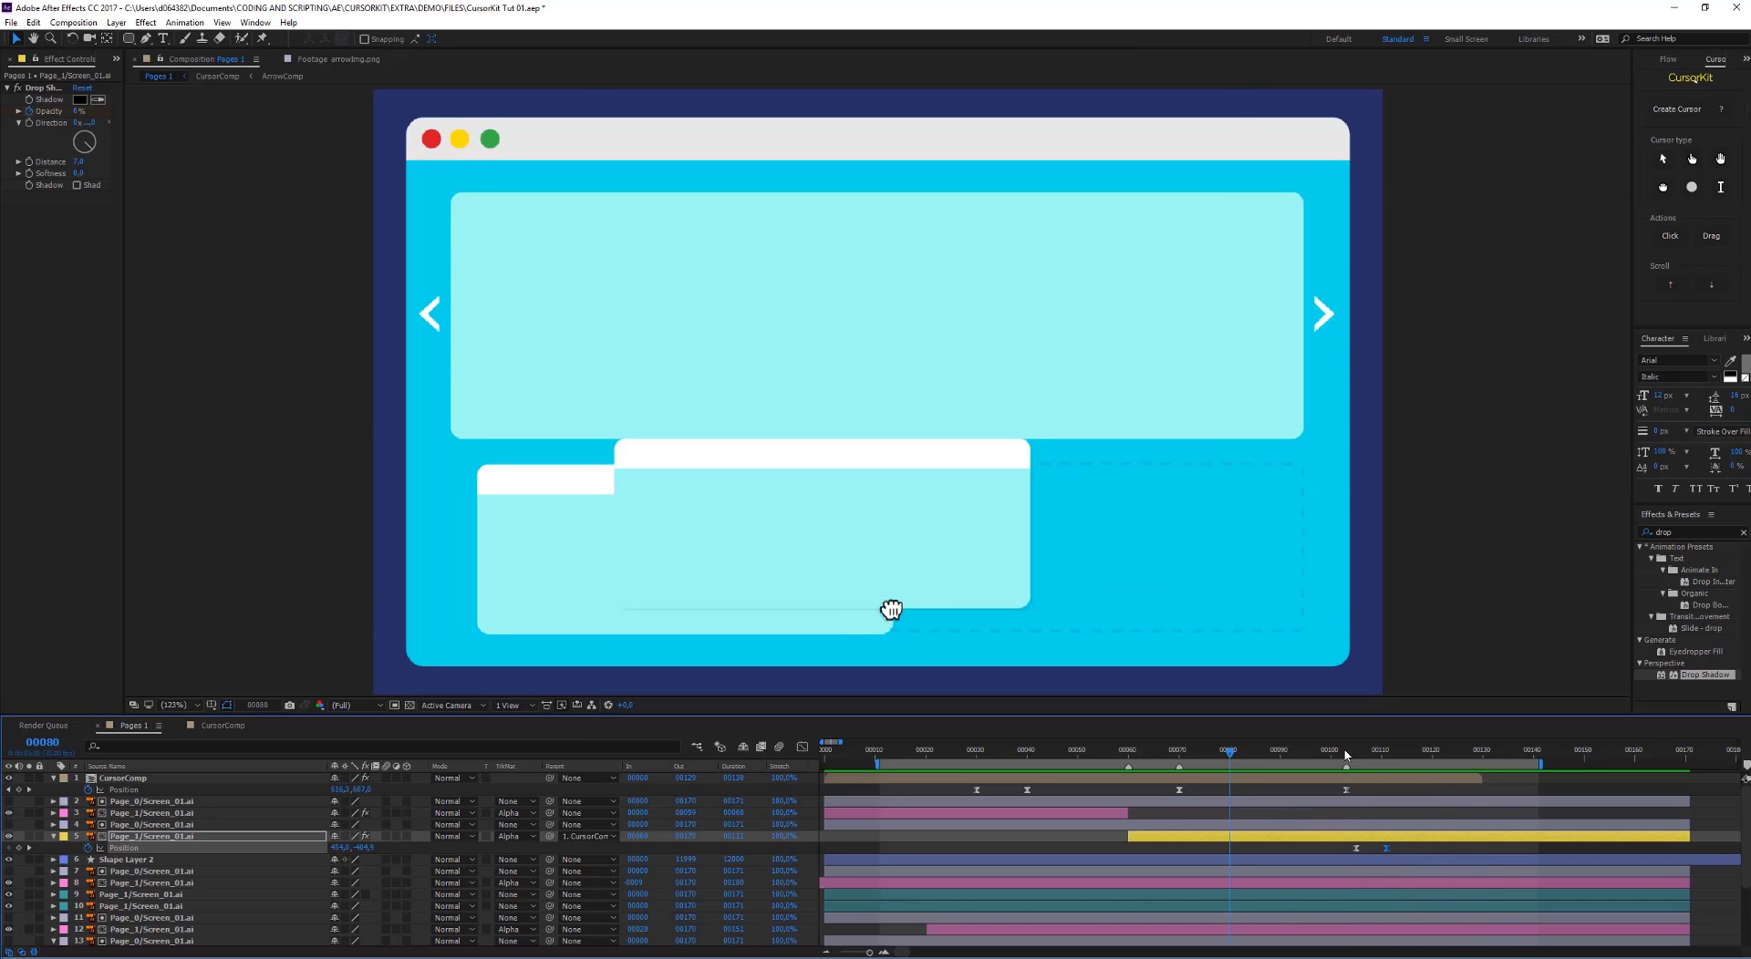
pyautogui.press('space')
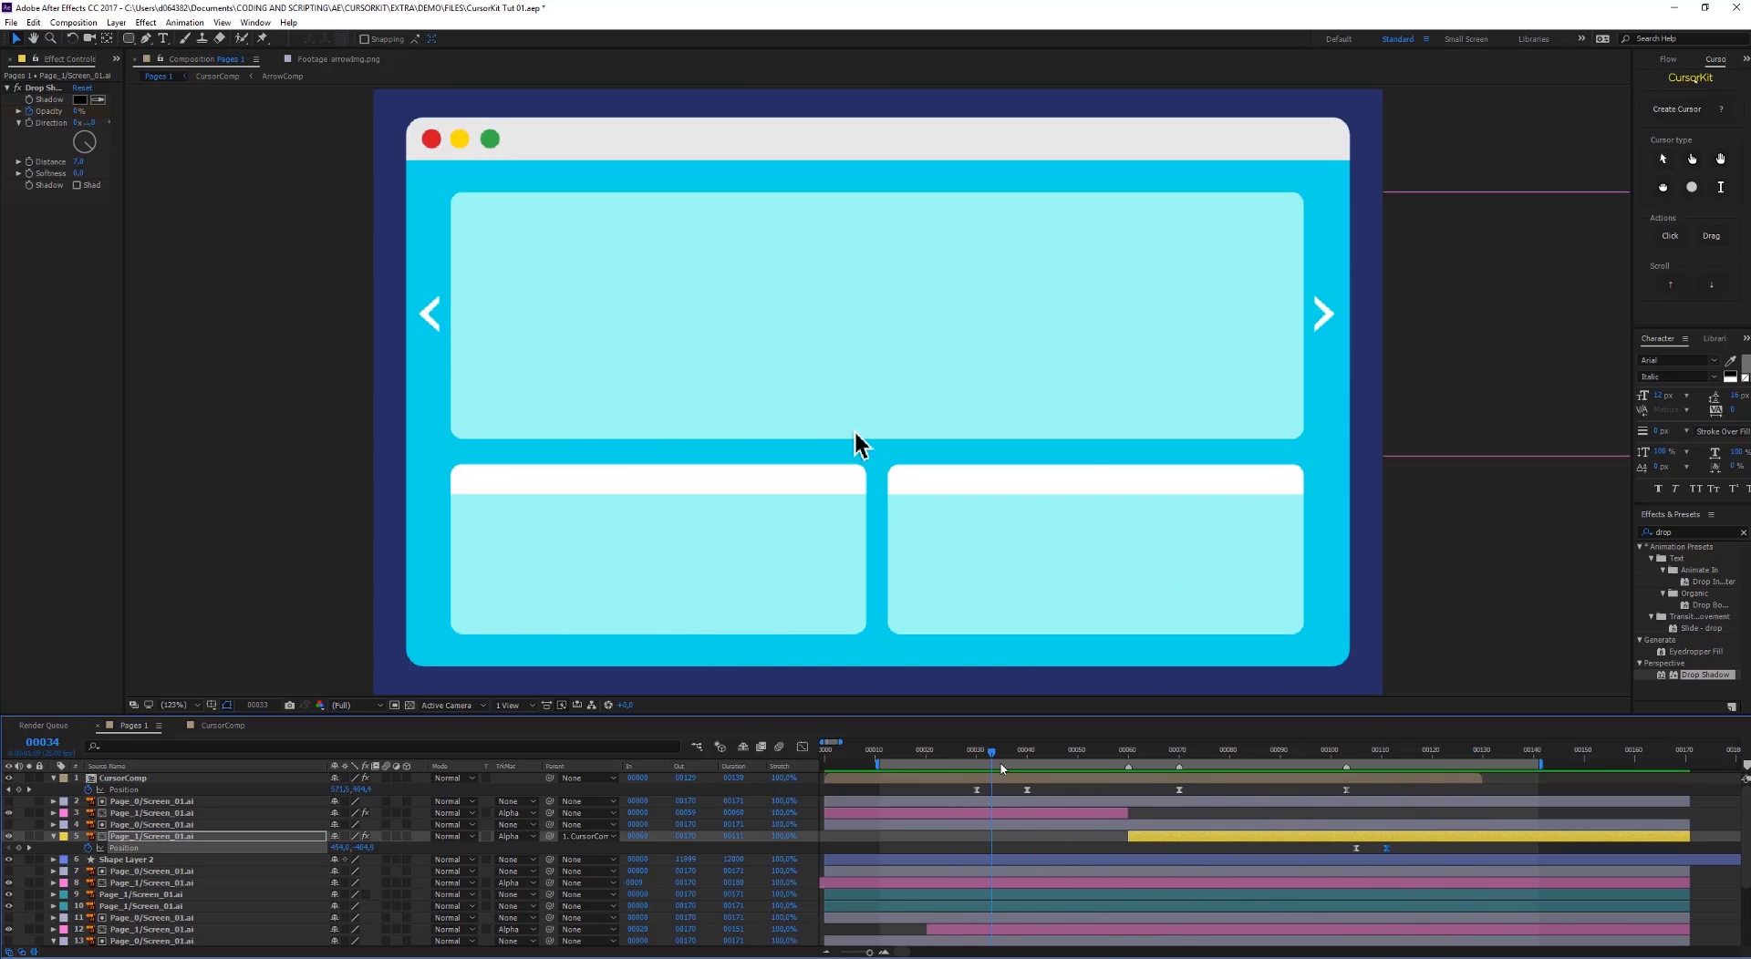
# Start a Drag action on the cursor at frame 50 and check the click ring around the hand
pyautogui.moveTo(1002, 780); pyautogui.dragTo(1079, 799)
pyautogui.press('space')
pyautogui.click(1713, 234)
pyautogui.click(1707, 239)
pyautogui.moveTo(1069, 756); pyautogui.dragTo(1116, 764)
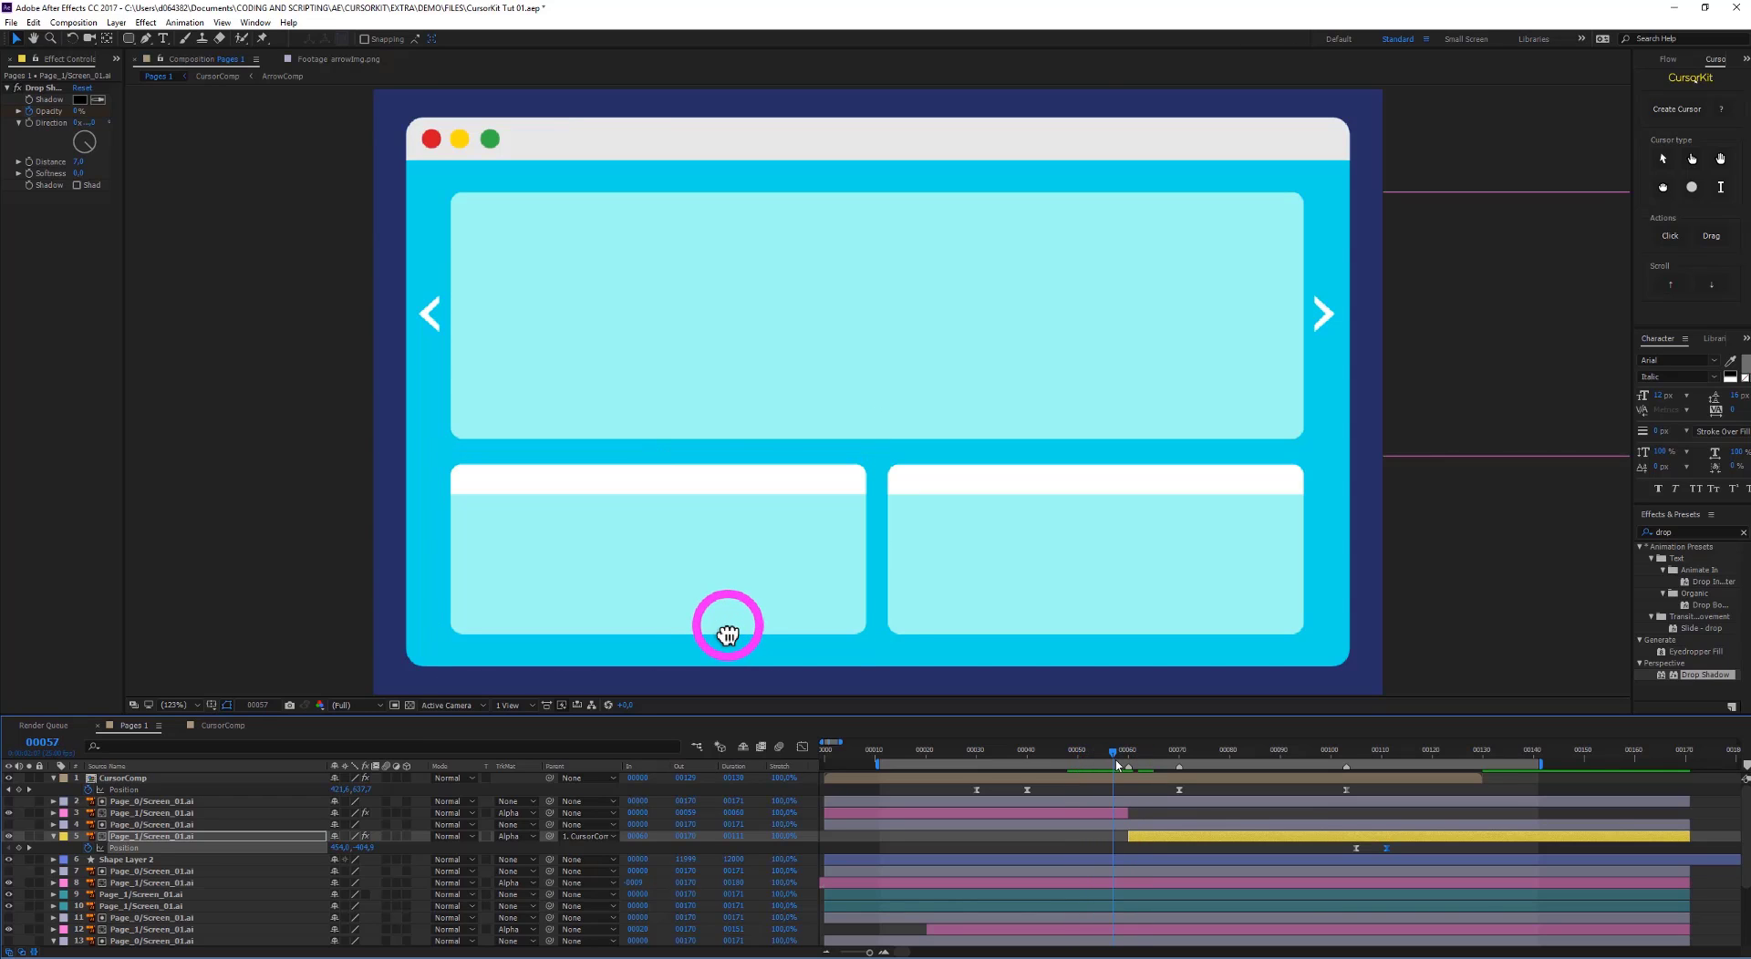
# Change the Fill colour of the Click layer inside CursorComp to white (FFFFFF) and return to Pages 1
pyautogui.doubleClick(146, 778)
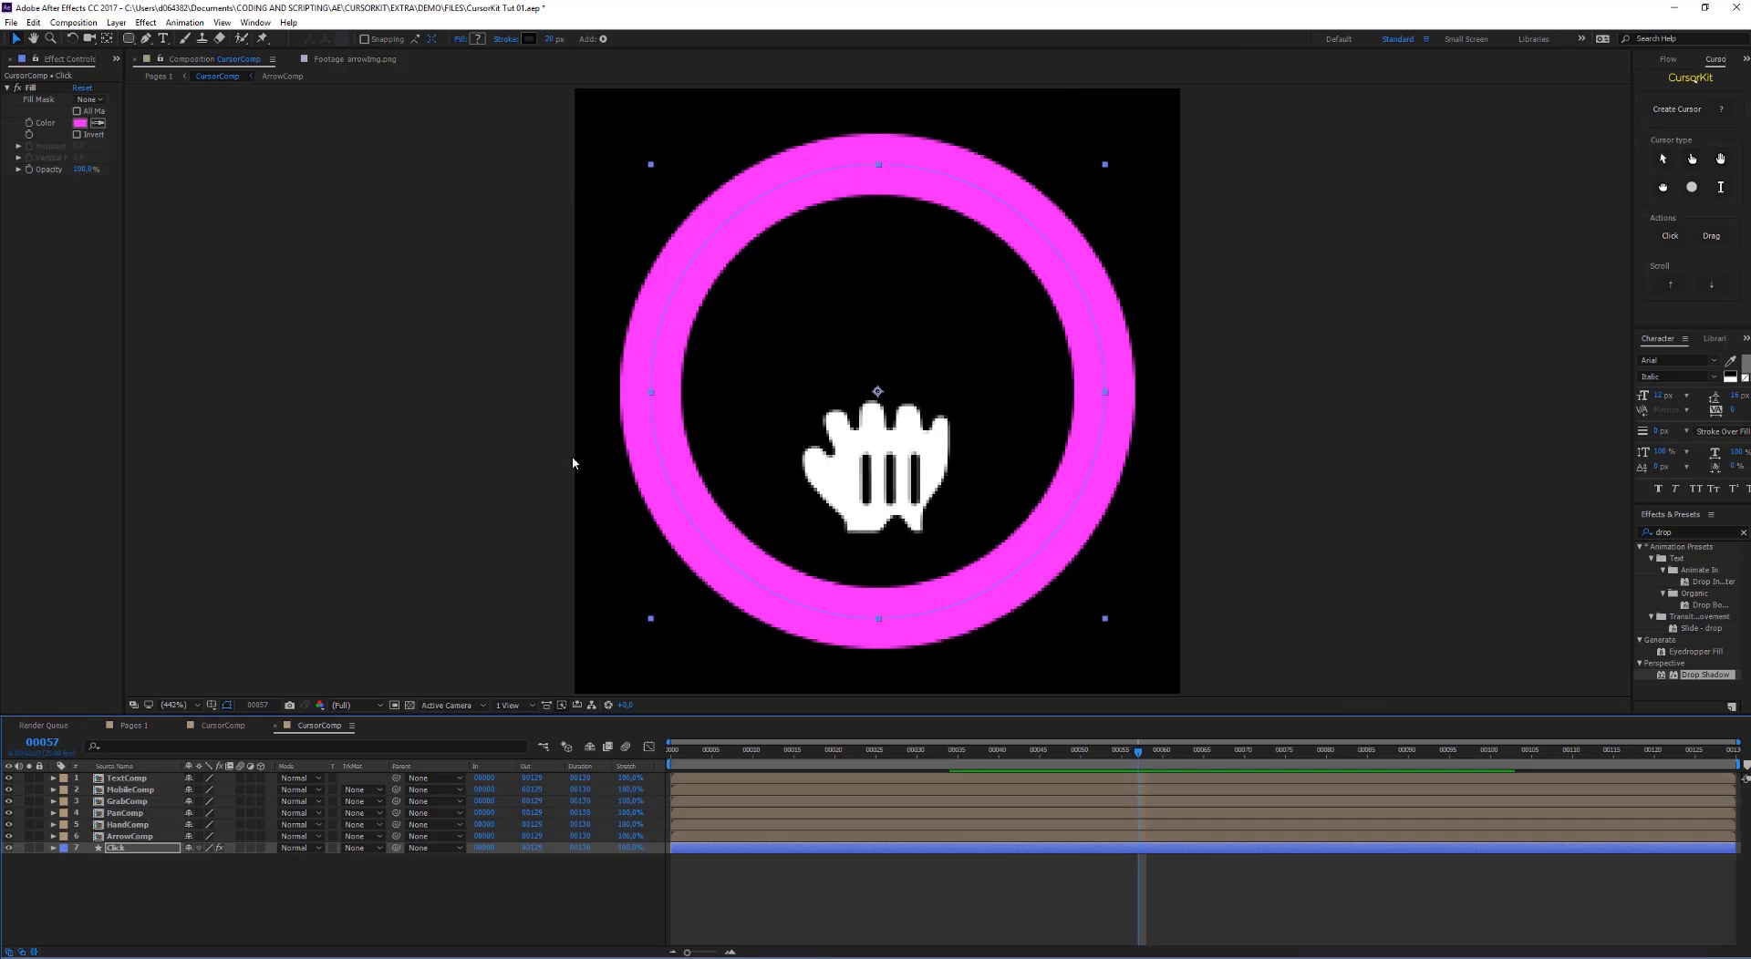
pyautogui.click(78, 125)
pyautogui.moveTo(106, 176); pyautogui.dragTo(15, 33)
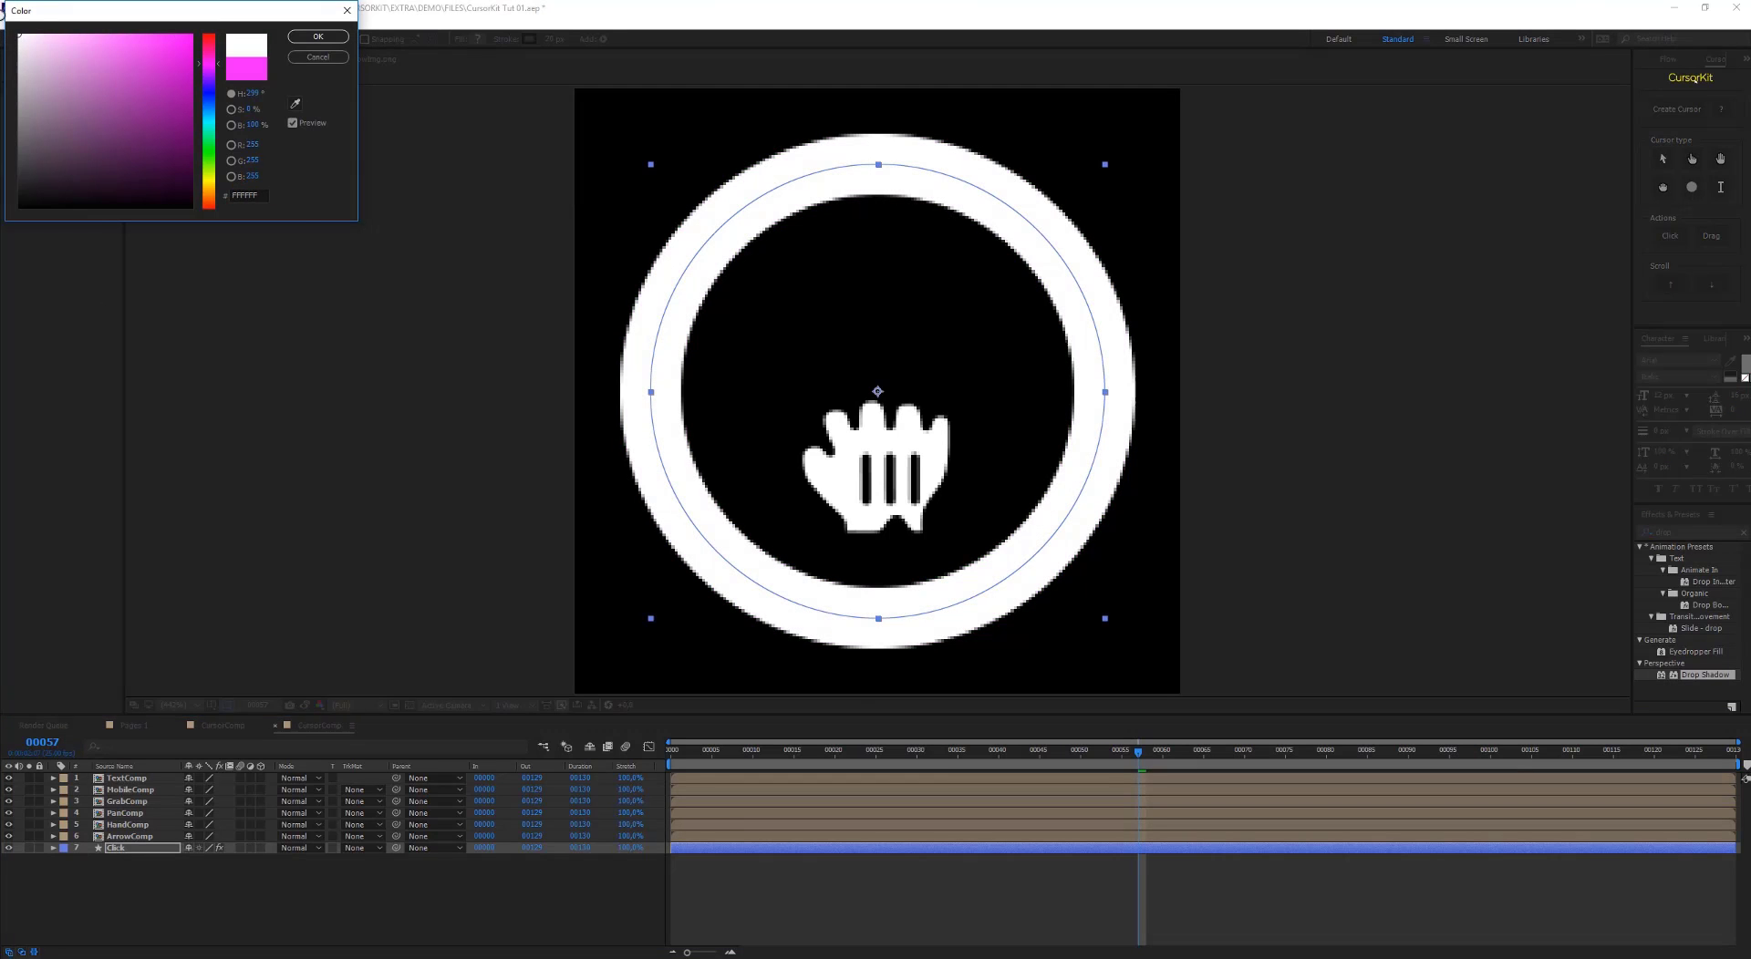
pyautogui.click(319, 41)
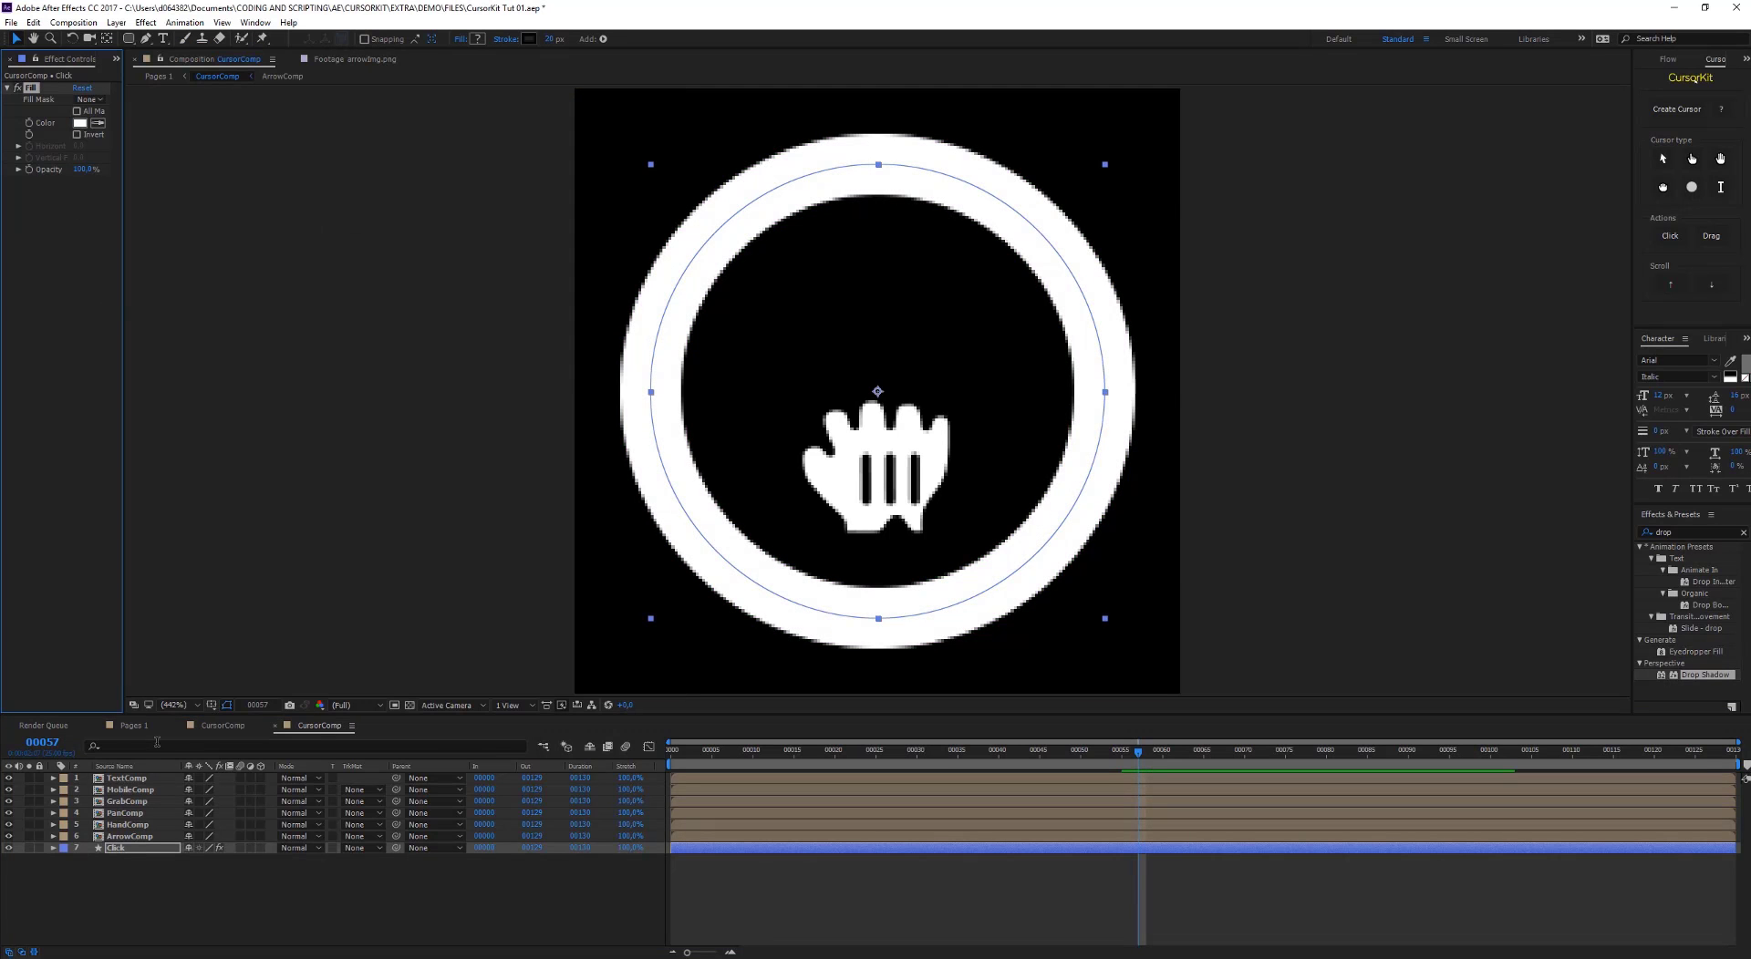
pyautogui.click(133, 726)
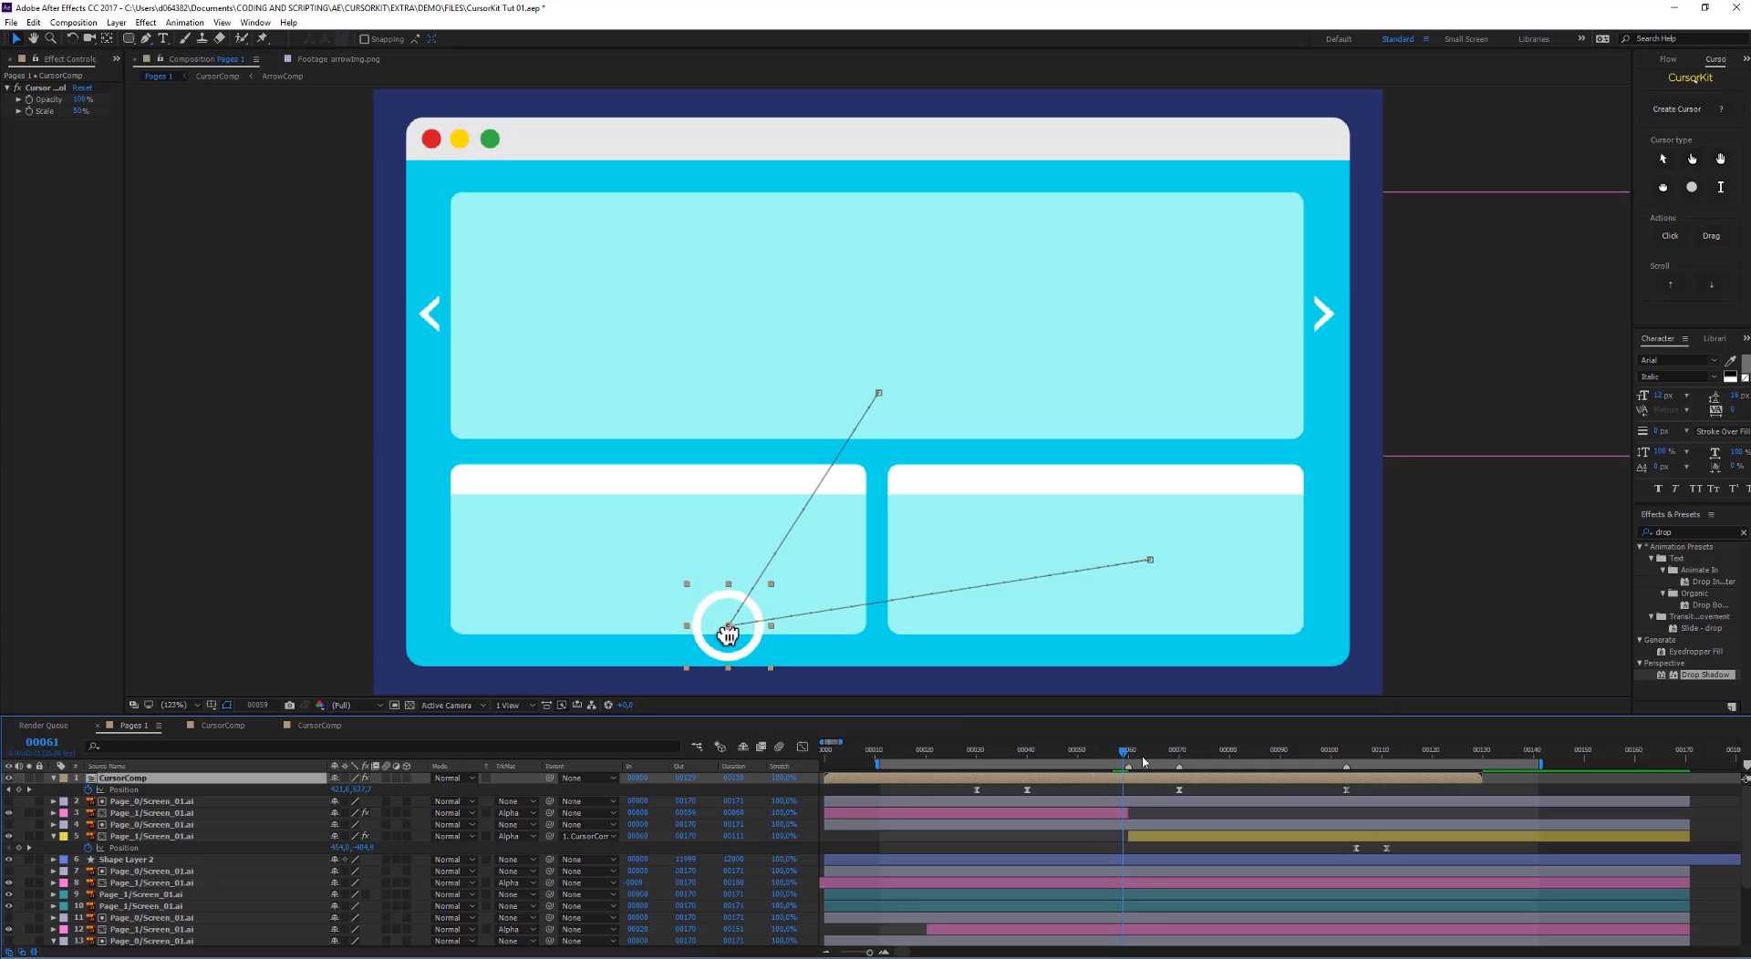
# Check the ring inside CursorComp at frame 103, and apply the Drag action in Pages 1 to end the drag there
pyautogui.moveTo(1200, 764); pyautogui.dragTo(1352, 769)
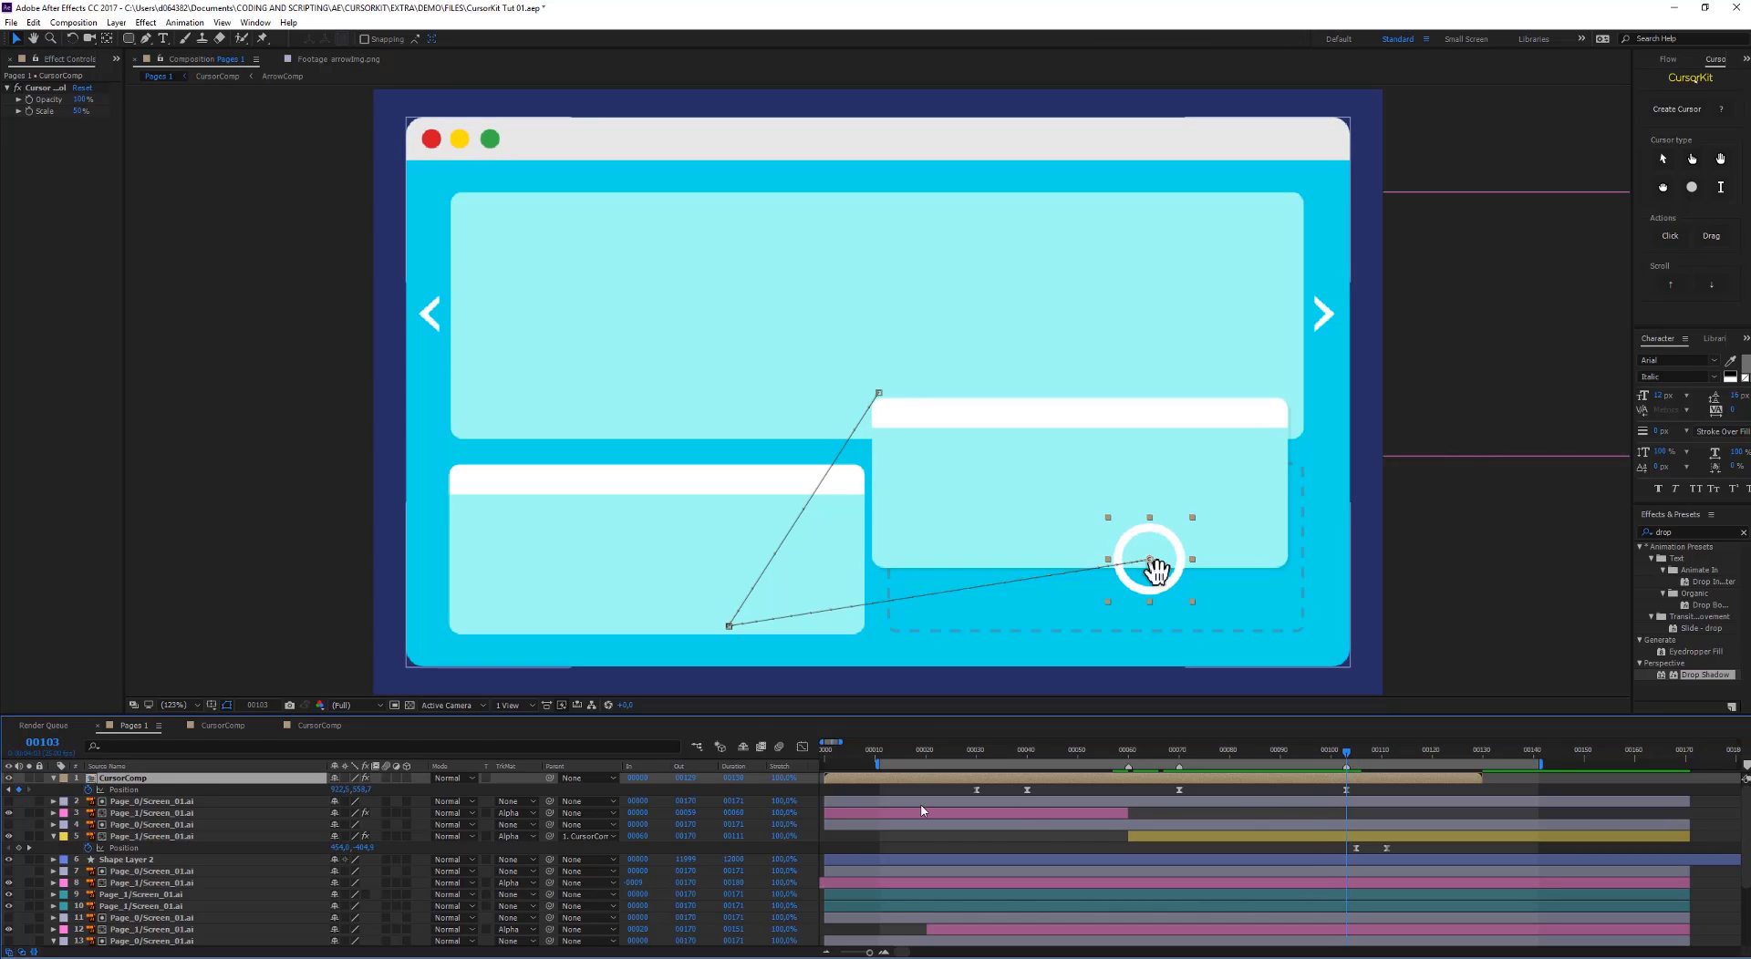
pyautogui.doubleClick(215, 782)
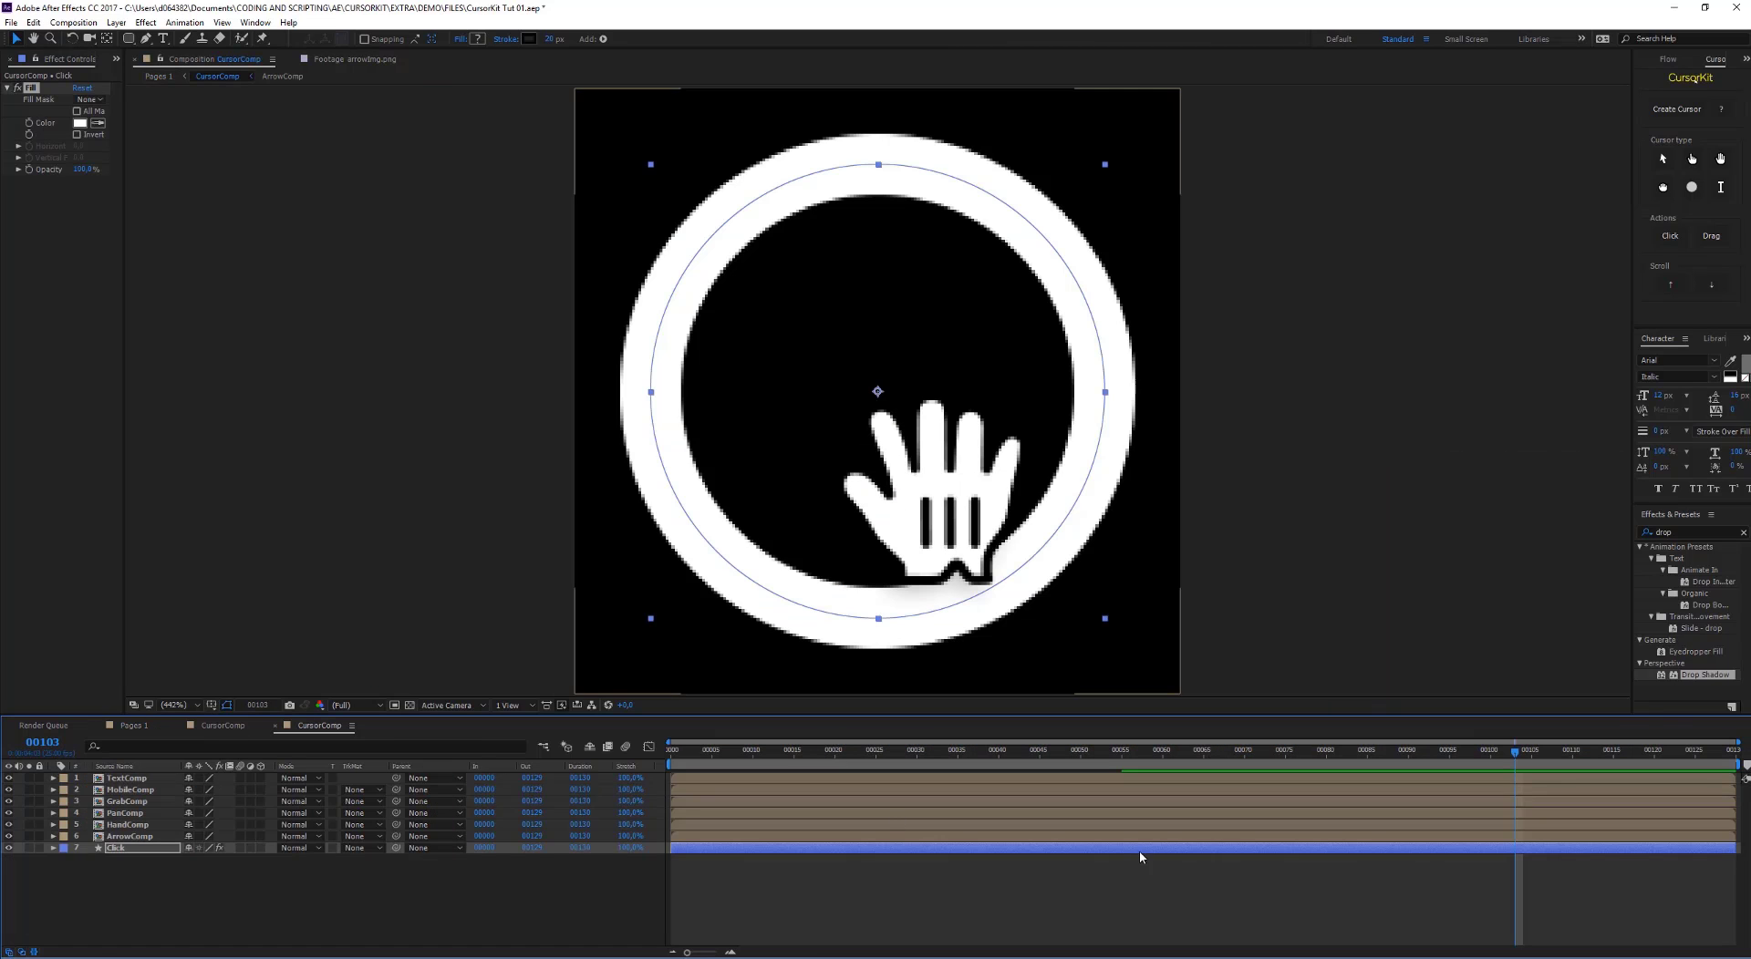
pyautogui.click(137, 726)
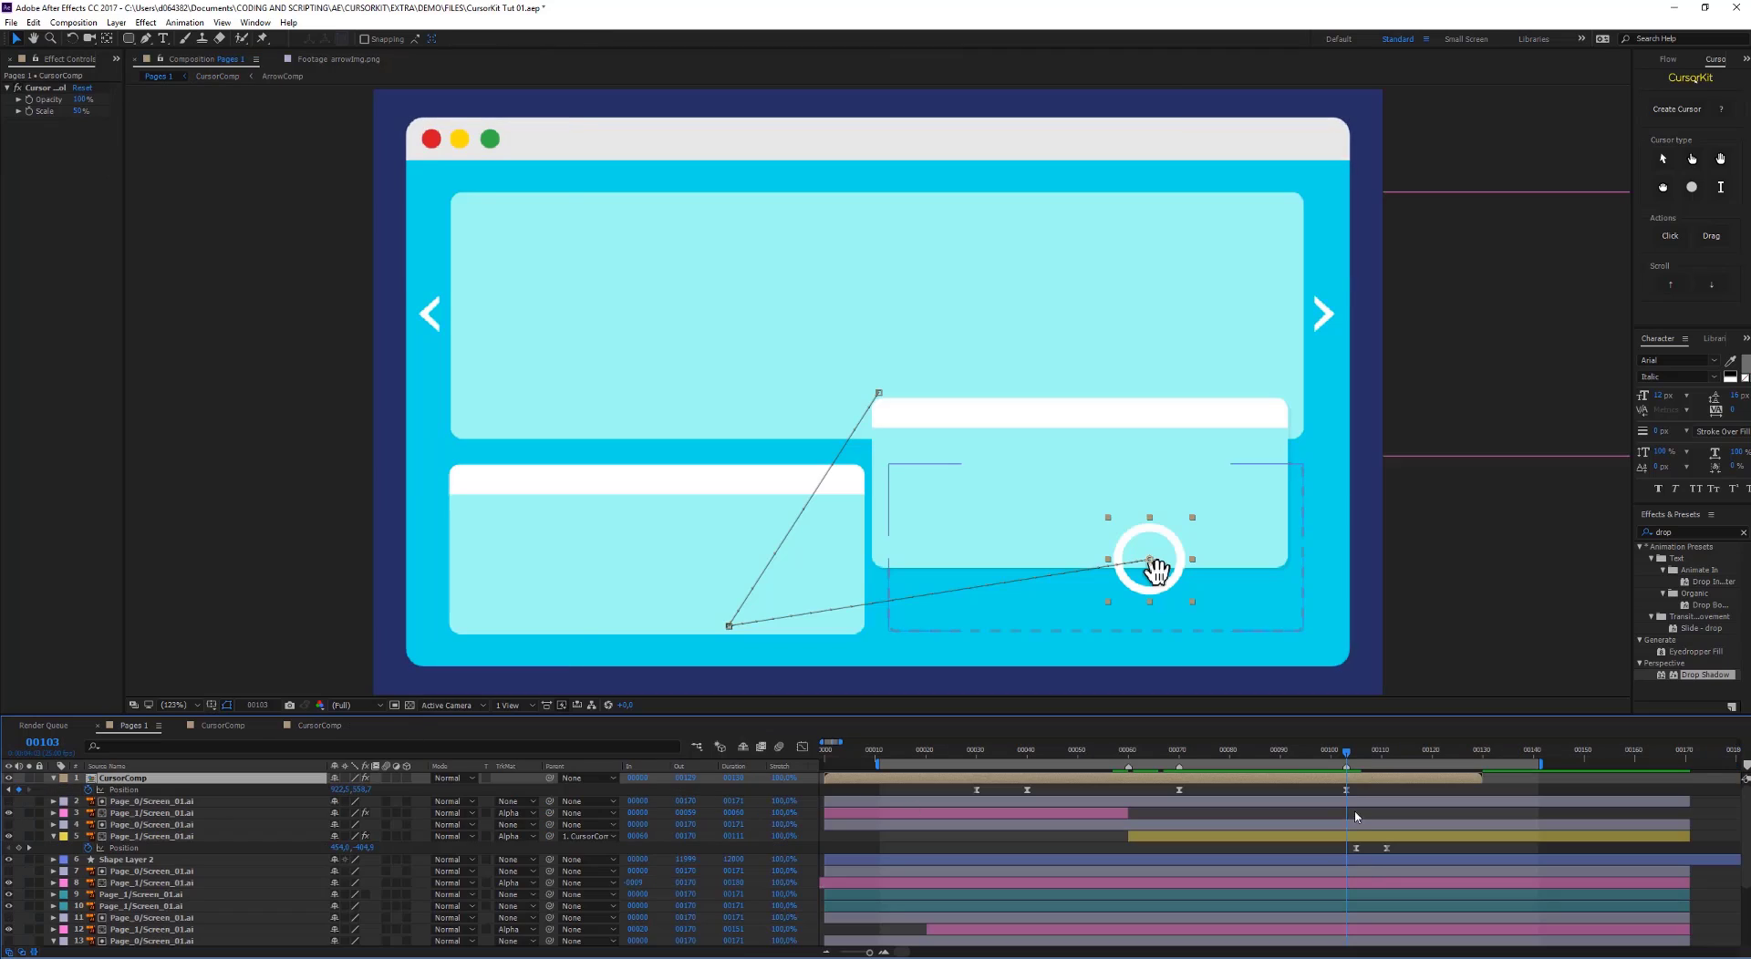
pyautogui.click(1718, 239)
pyautogui.moveTo(895, 453); pyautogui.dragTo(964, 443)
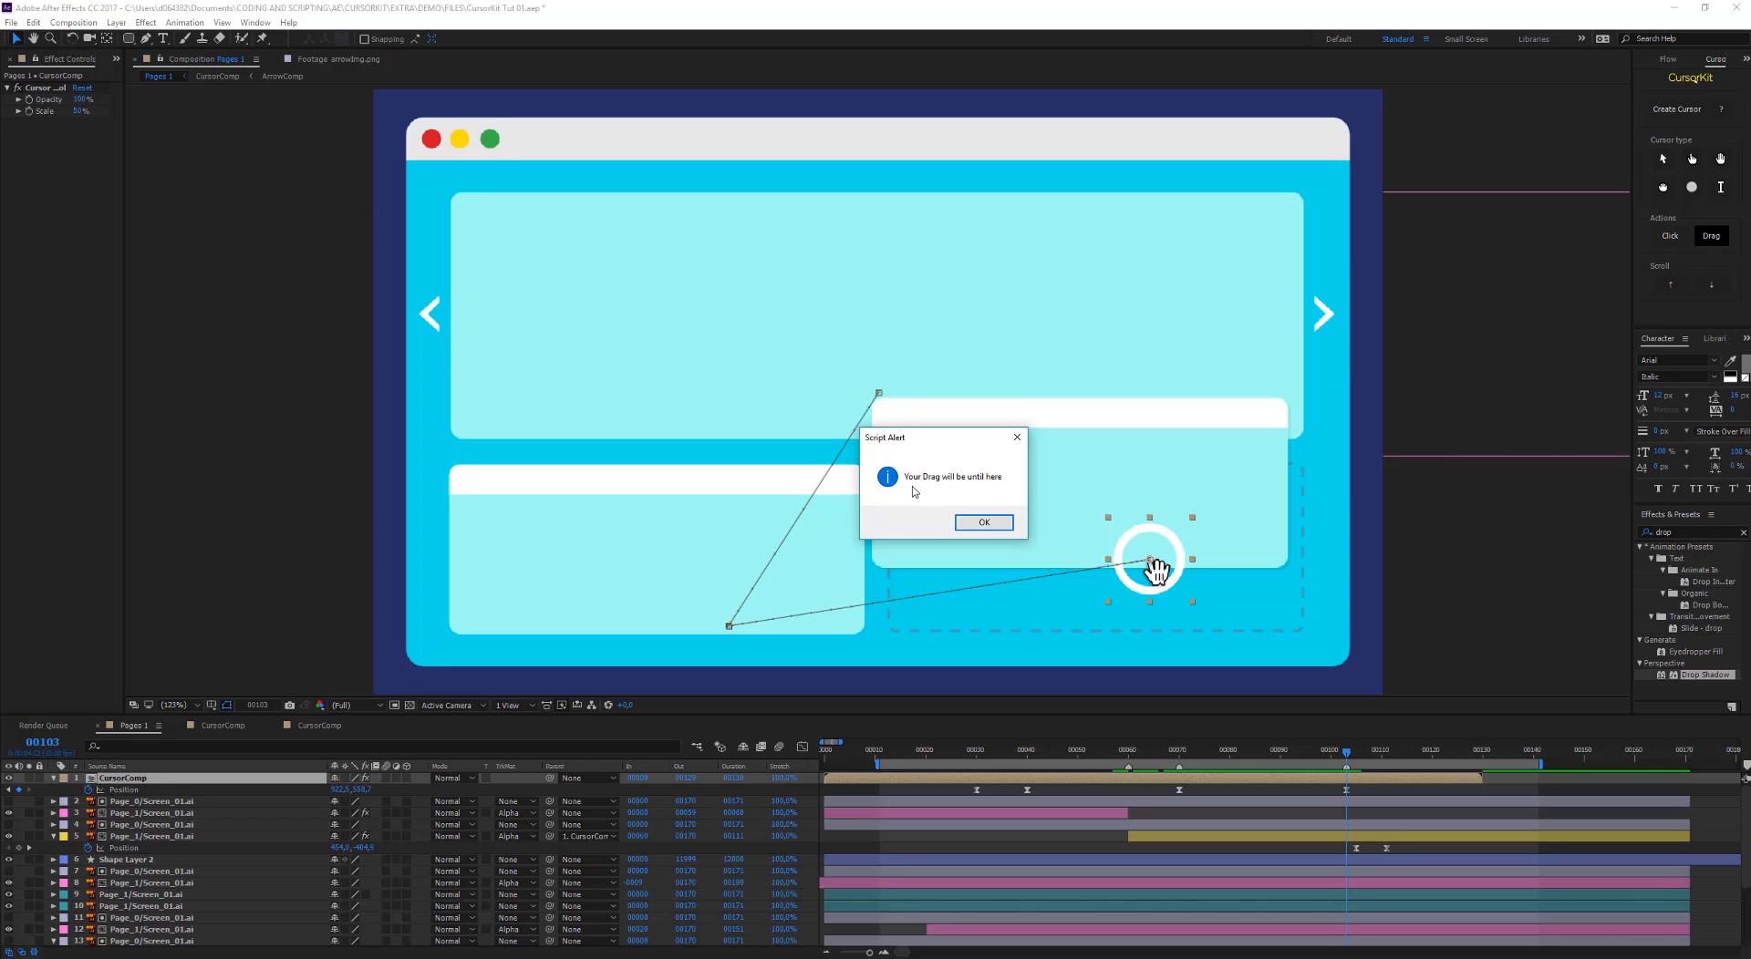
pyautogui.click(985, 522)
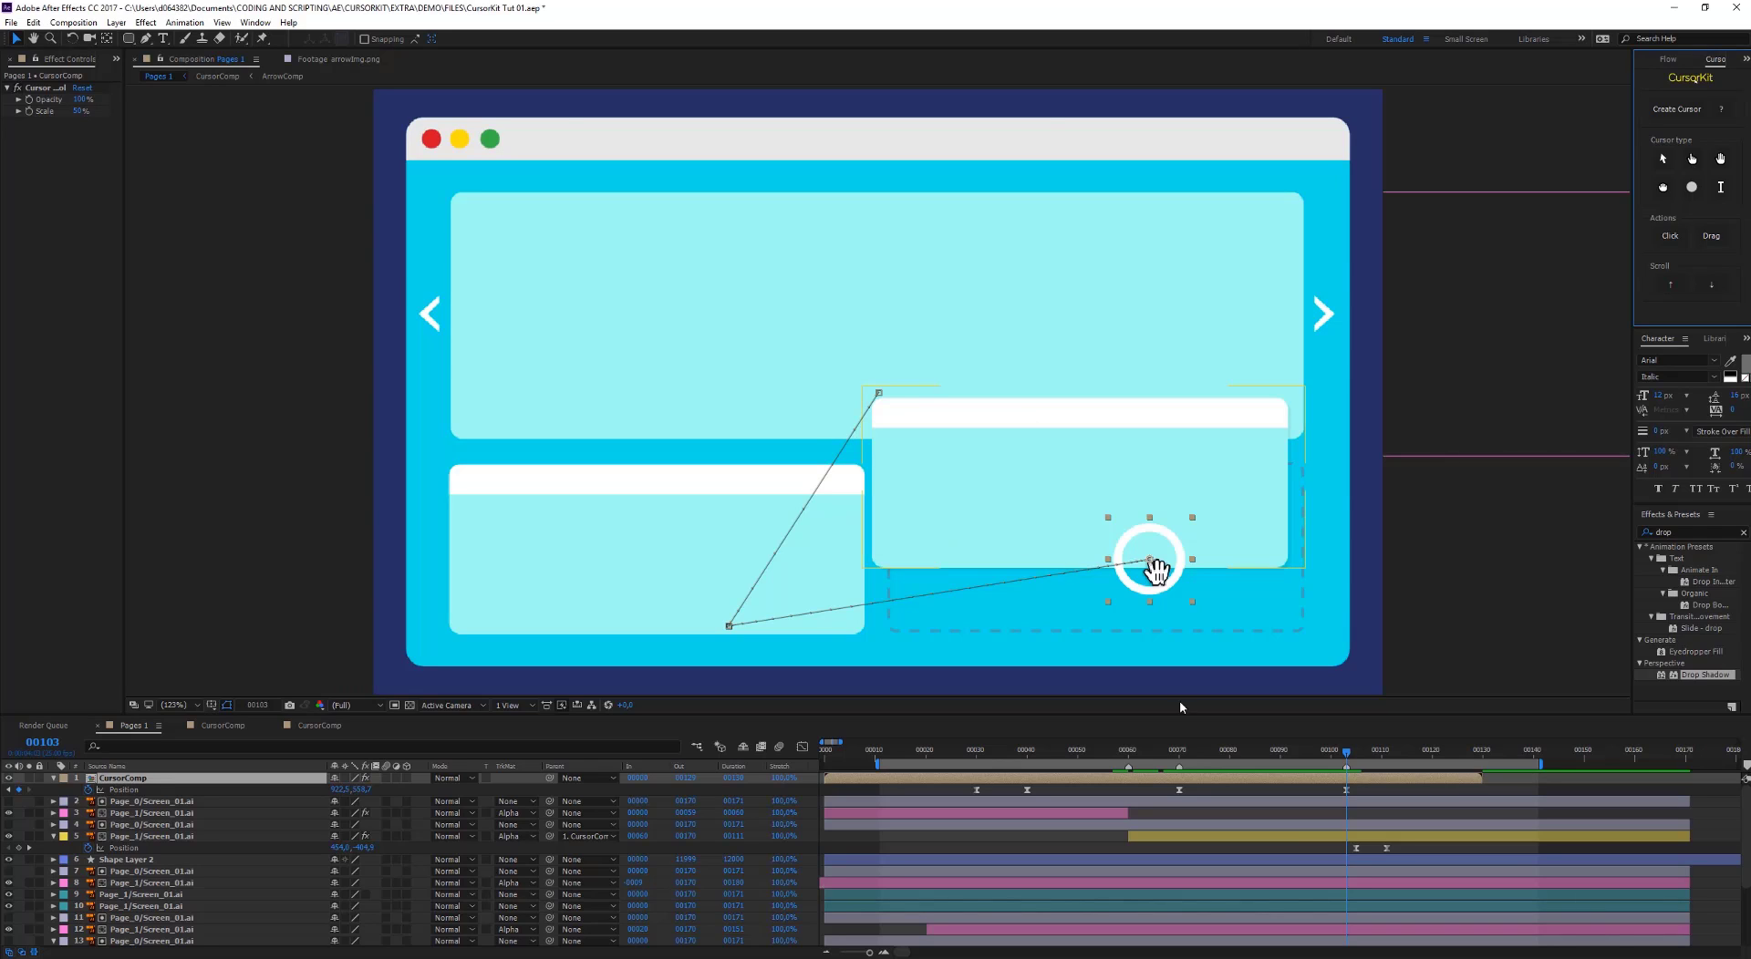
# Preview the end of the drag and examine the Click layer's Size and Stroke Width keyframes inside CursorComp
pyautogui.moveTo(1349, 758)
pyautogui.mouseDown()
pyautogui.moveTo(1396, 757)
pyautogui.moveTo(1336, 756)
pyautogui.mouseUp()
pyautogui.press('space')
pyautogui.press('space')
pyautogui.press('space')
pyautogui.press('space')
pyautogui.doubleClick(1354, 780)
pyautogui.click(1466, 850)
pyautogui.press('u')
pyautogui.moveTo(1506, 755)
pyautogui.mouseDown()
pyautogui.moveTo(1569, 772)
pyautogui.moveTo(1488, 775)
pyautogui.moveTo(1548, 776)
pyautogui.mouseUp()
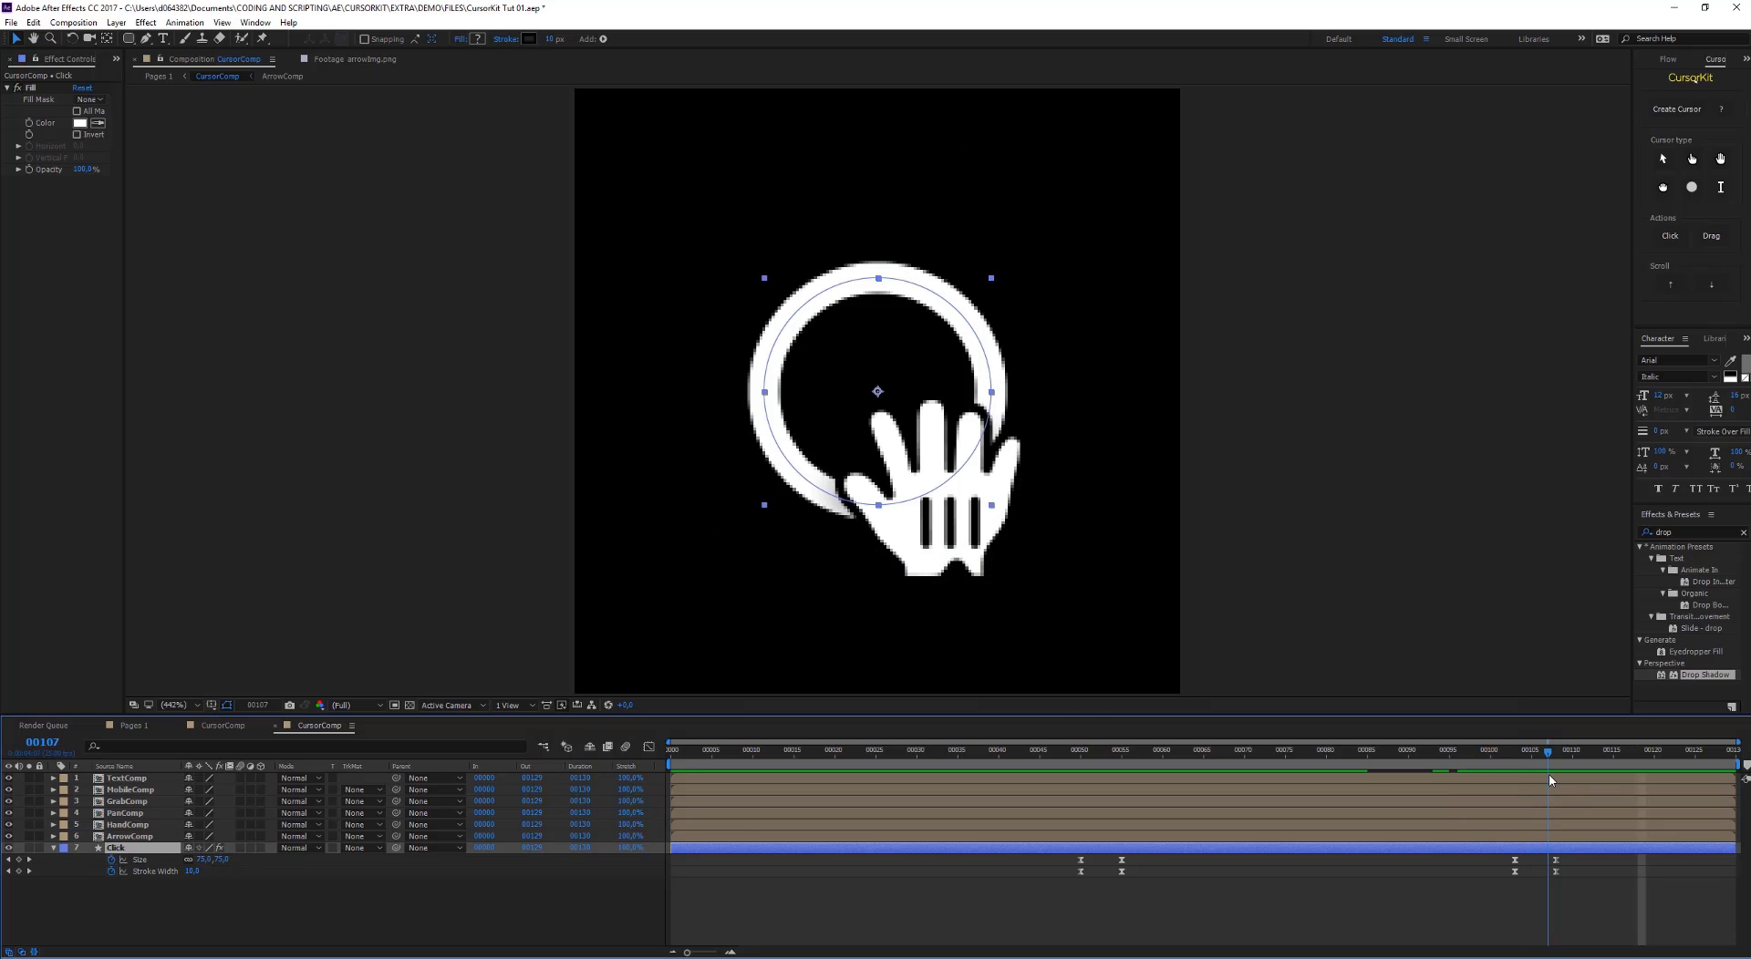
pyautogui.click(149, 726)
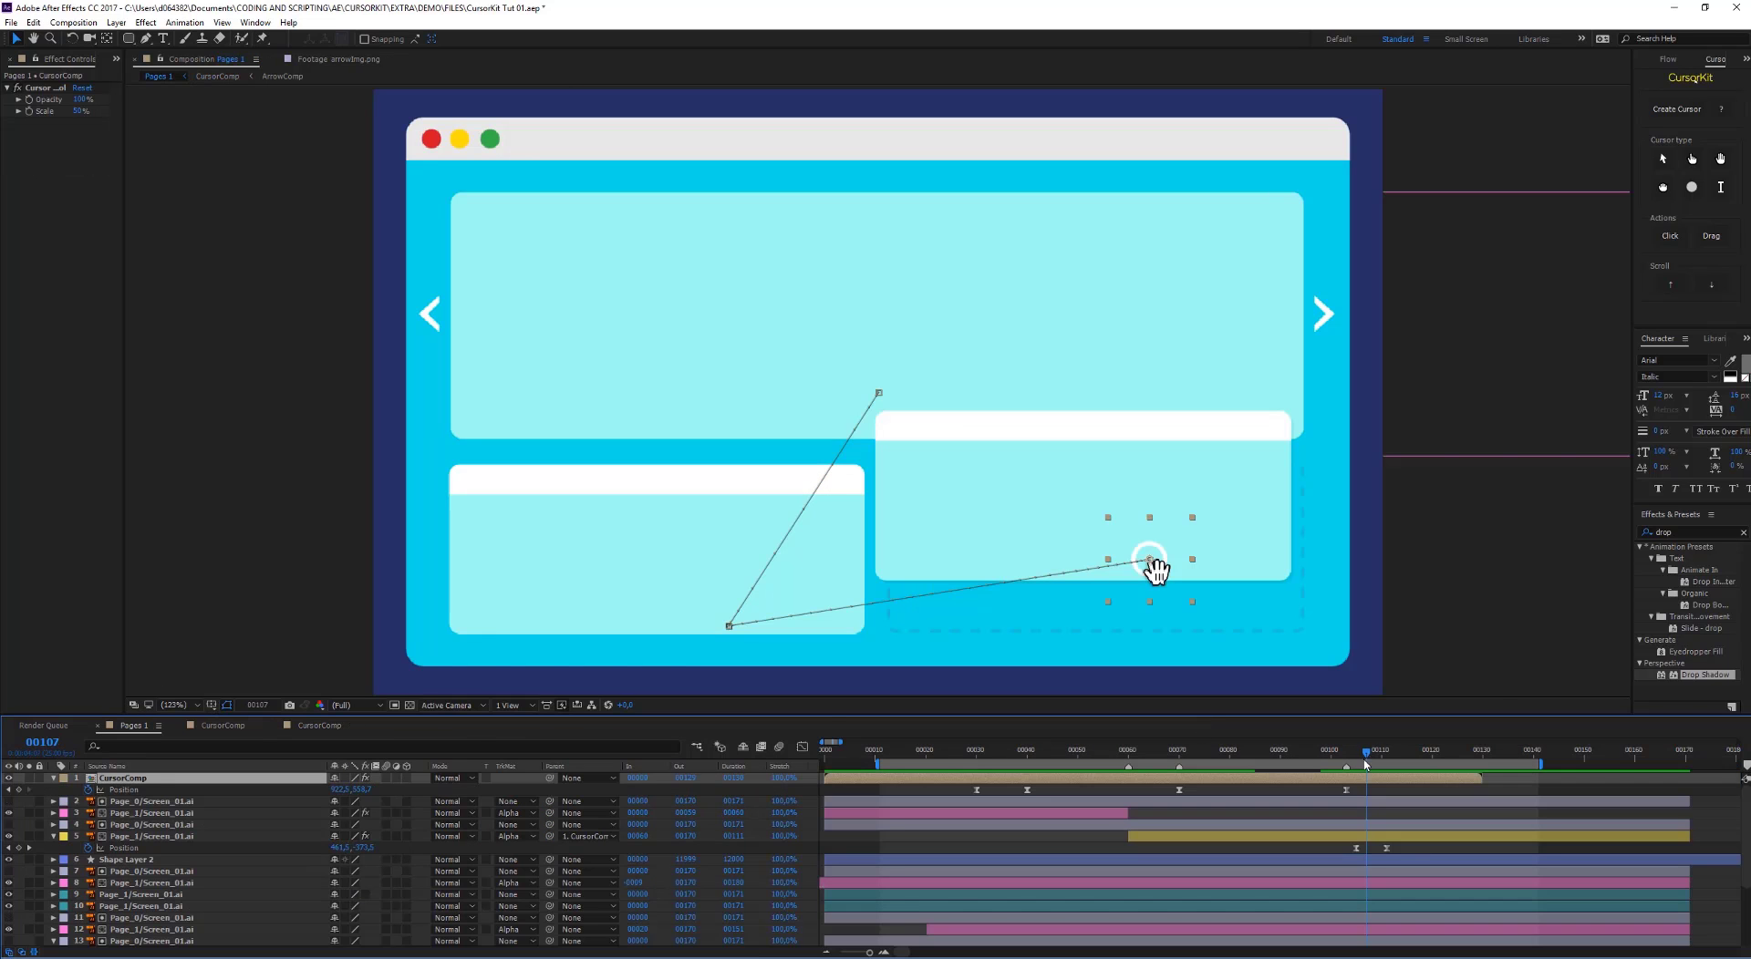
# Review the Pages 1 animation and switch the CursorComp layer to the circular touch cursor type at frame 11
pyautogui.moveTo(1341, 756); pyautogui.dragTo(885, 778)
pyautogui.press('space')
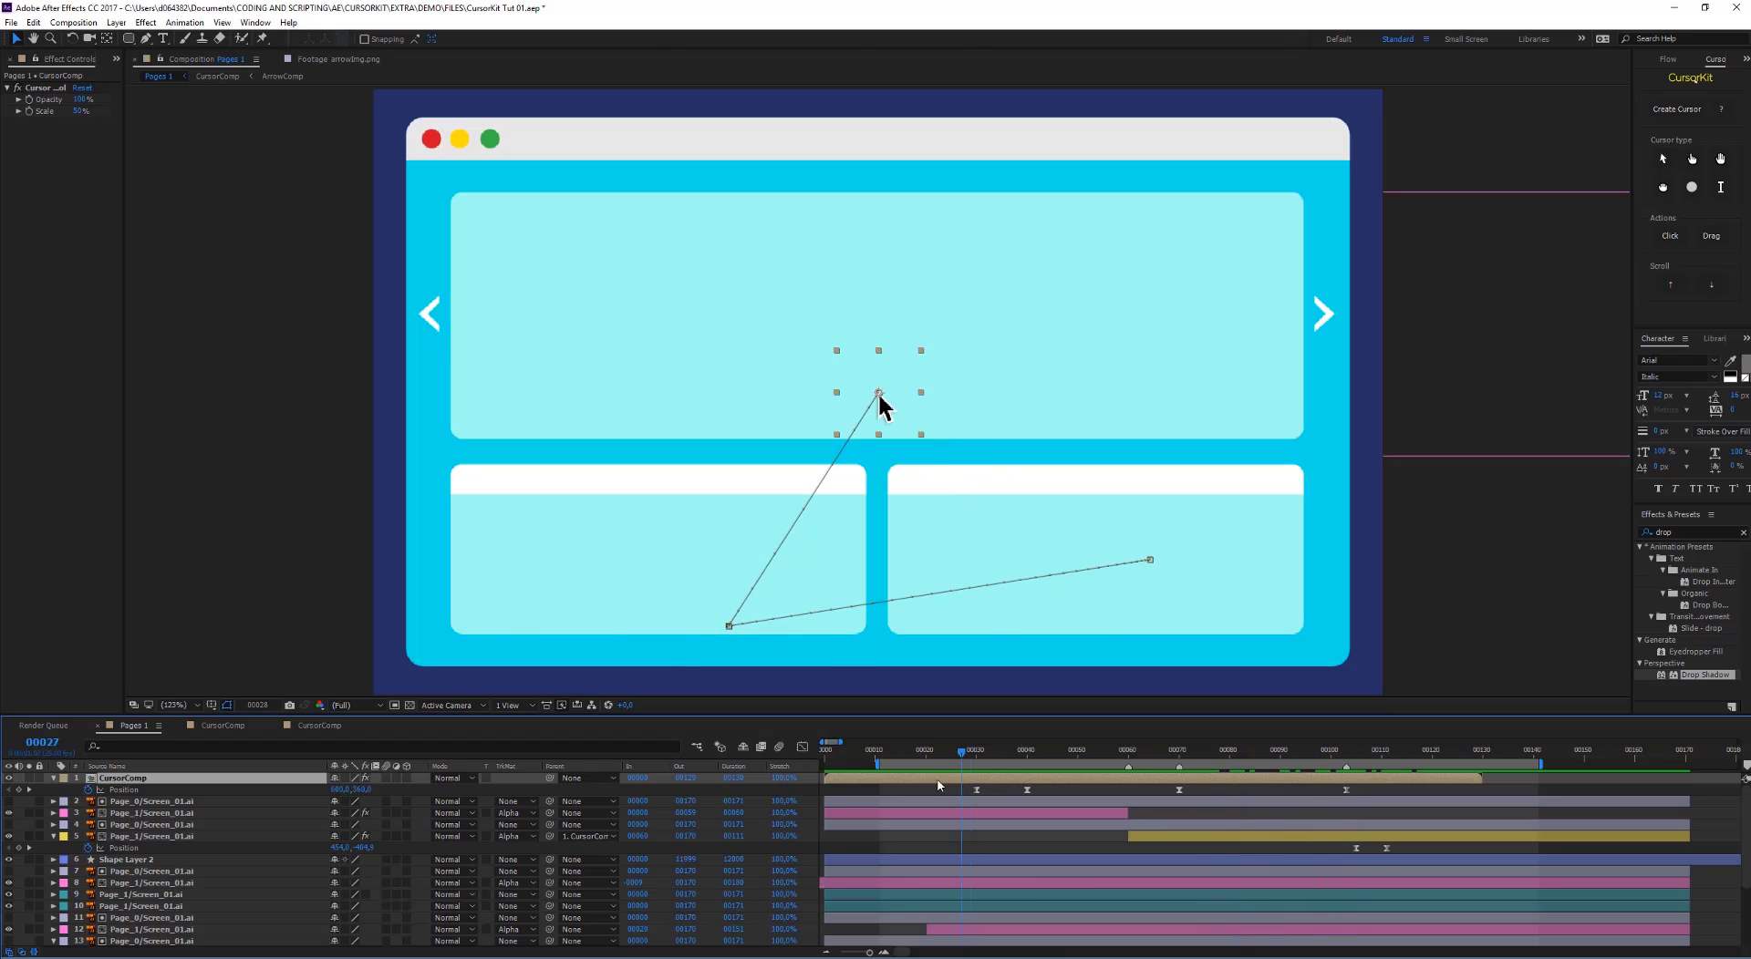
pyautogui.moveTo(939, 785); pyautogui.dragTo(883, 788)
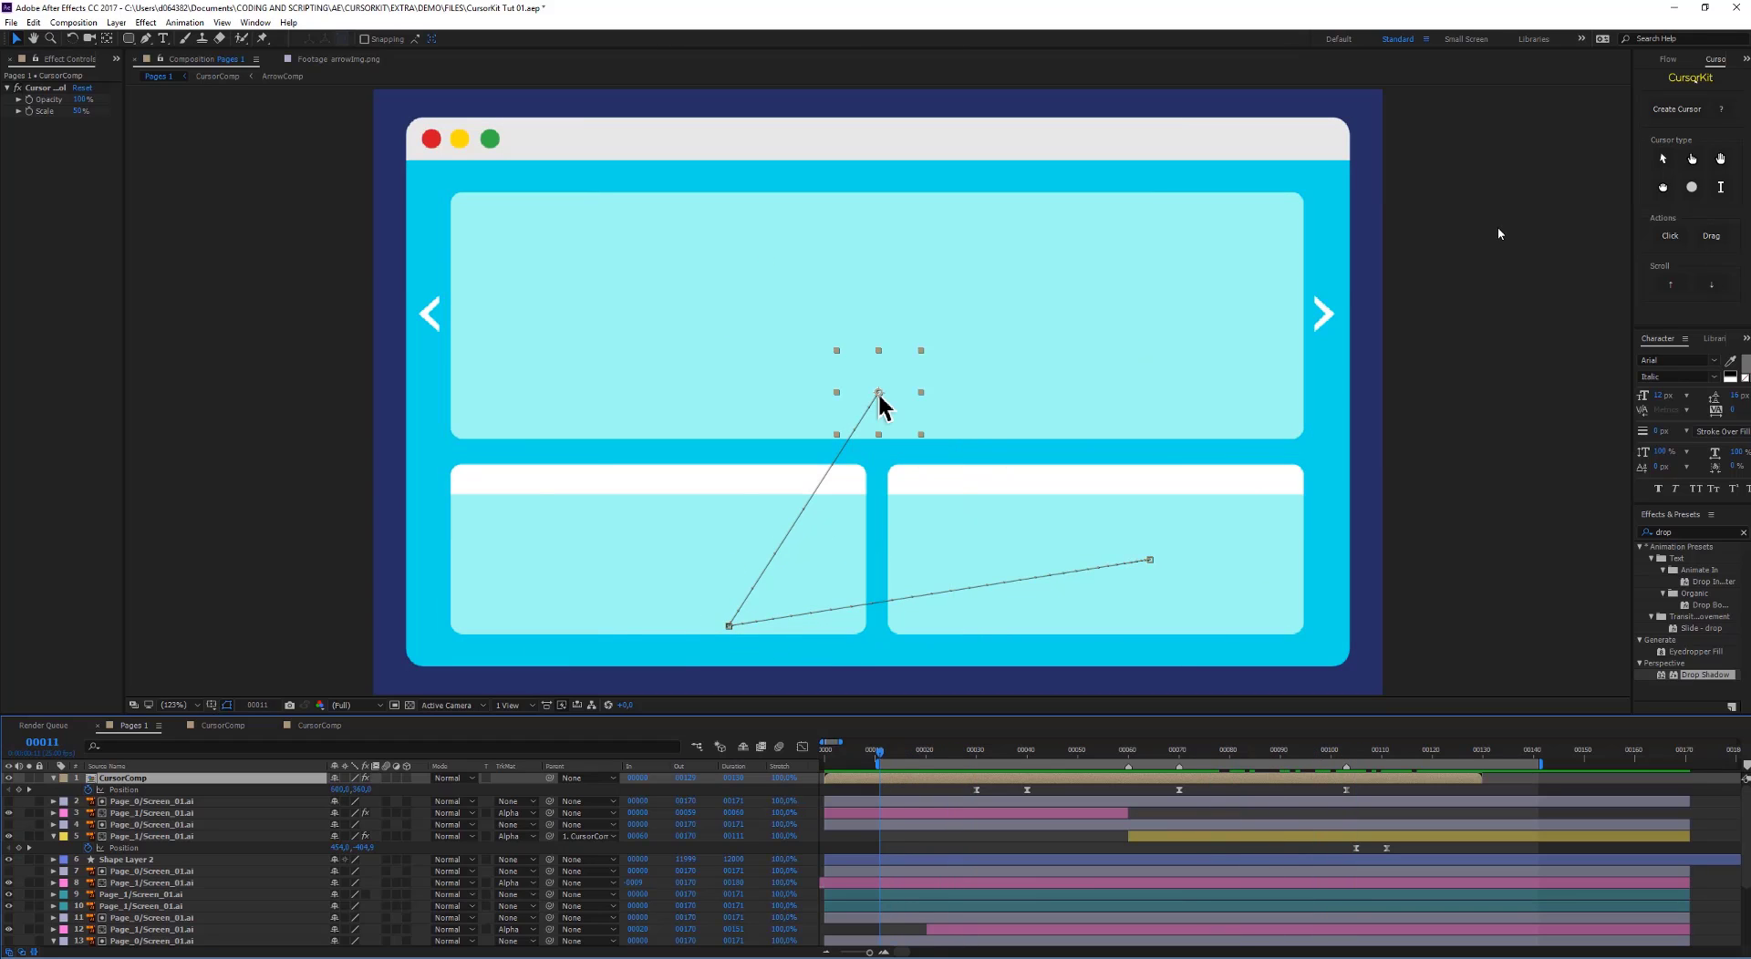
pyautogui.click(1199, 301)
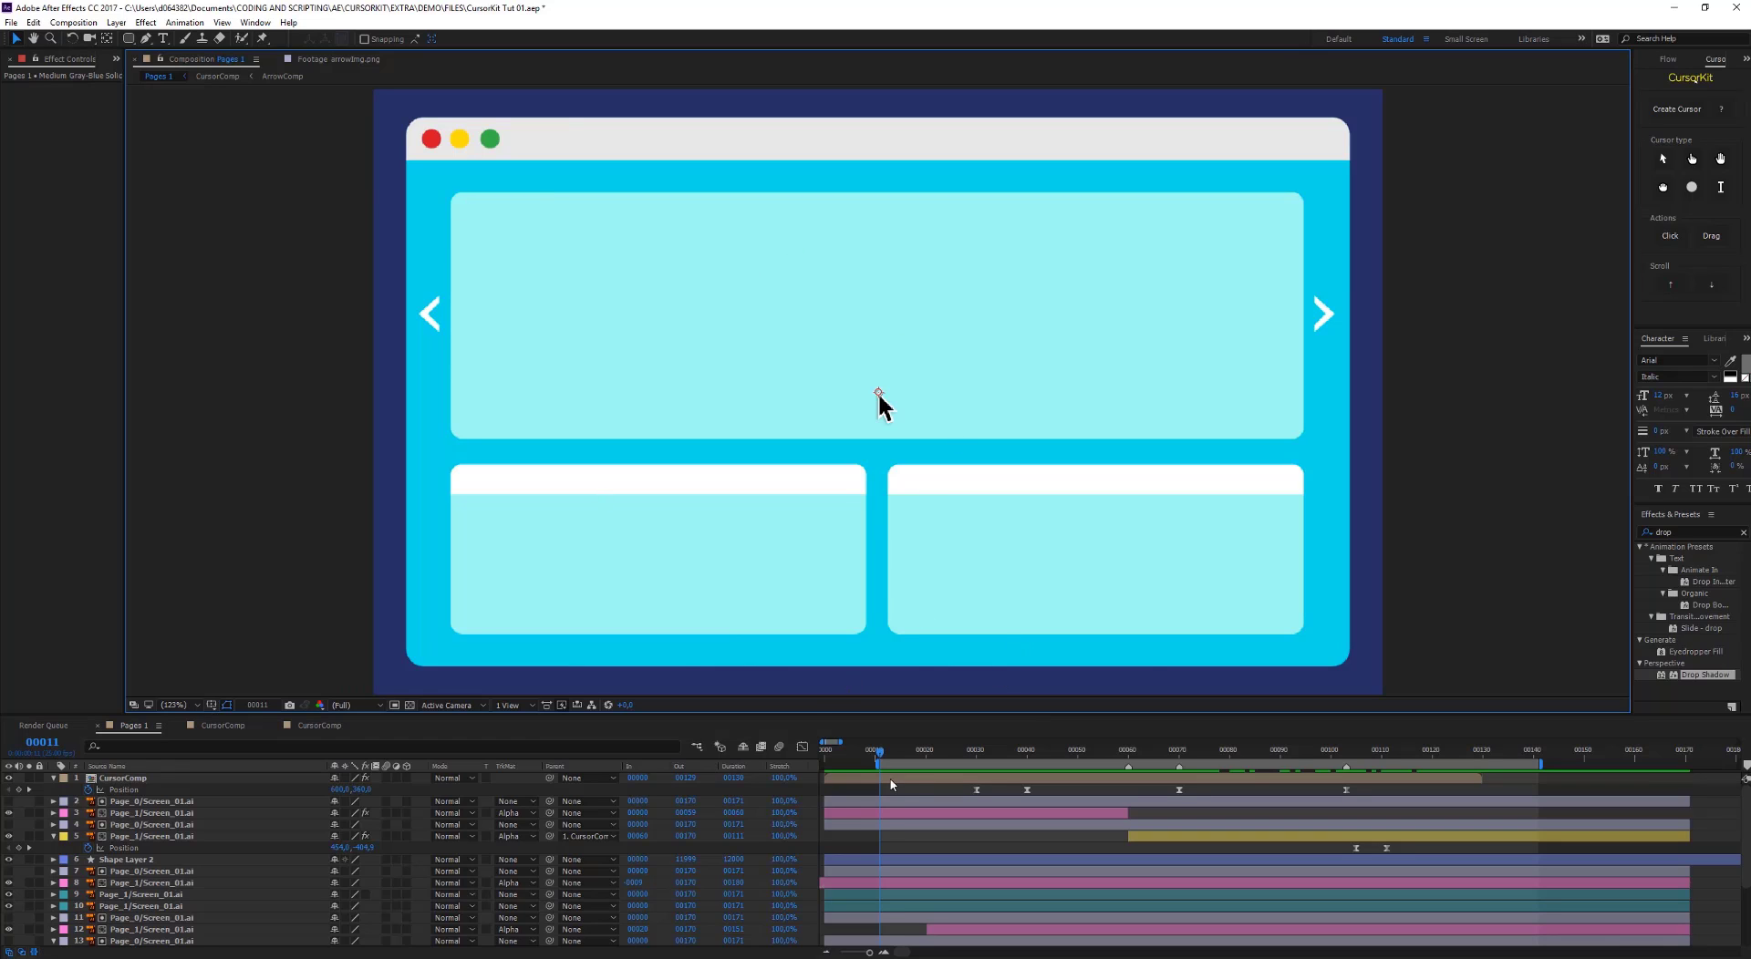
pyautogui.click(125, 778)
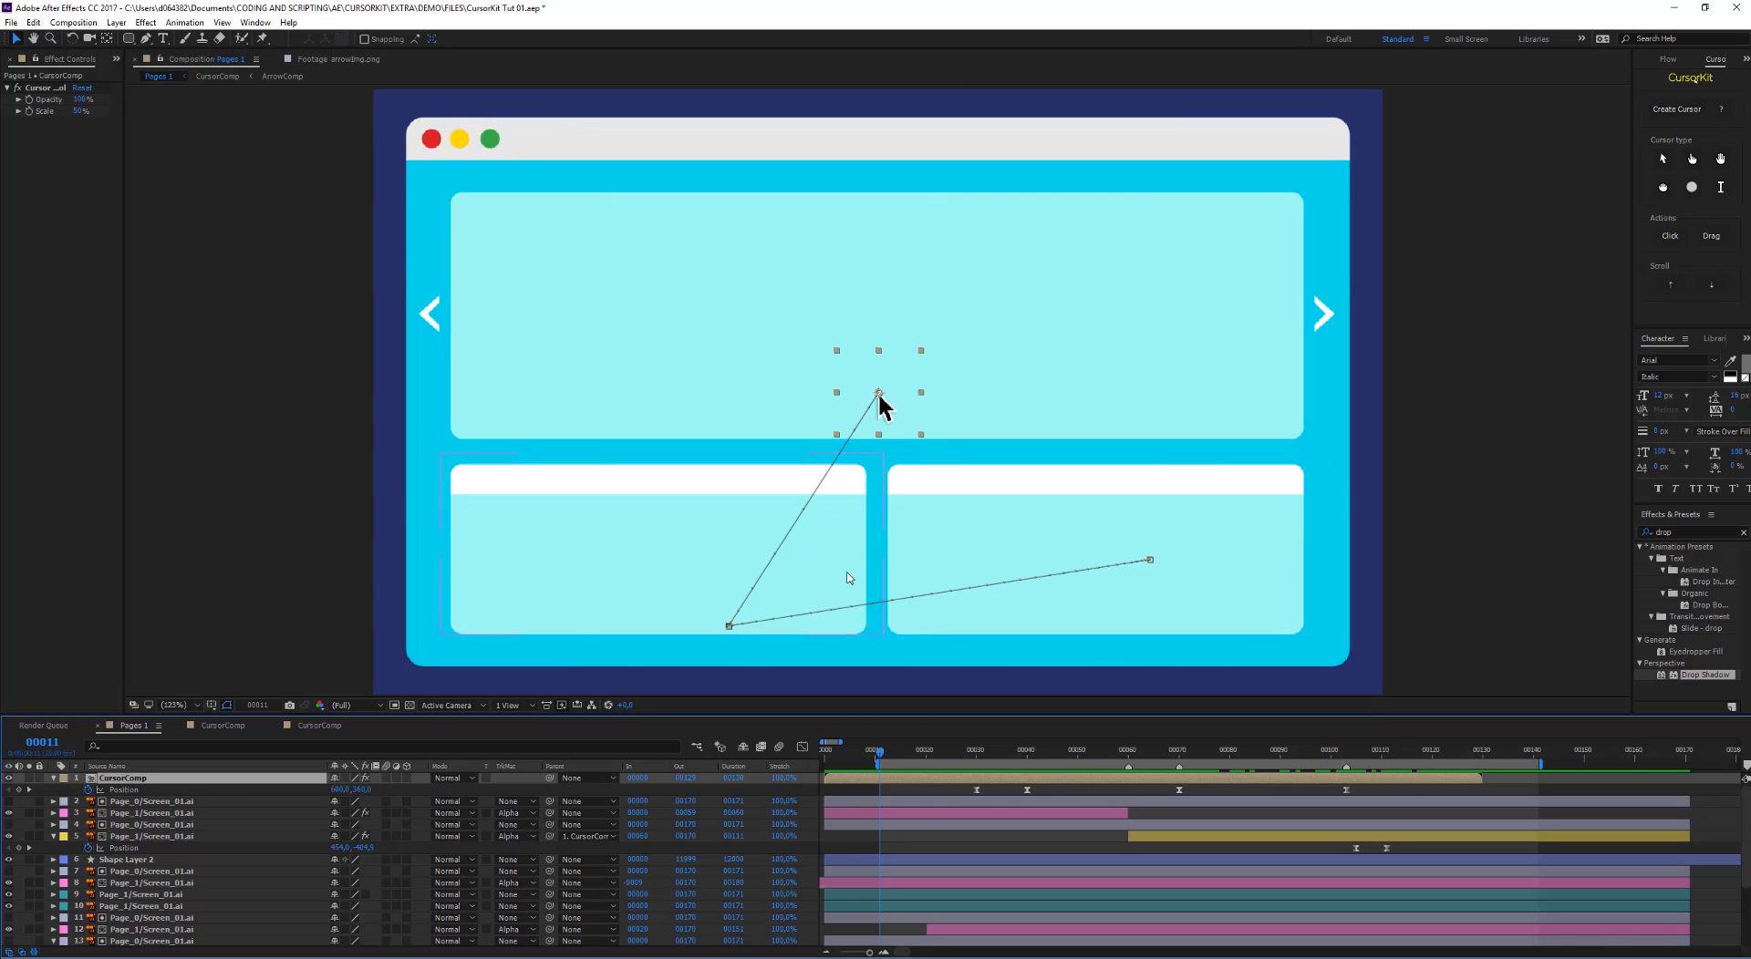
pyautogui.moveTo(915, 762); pyautogui.dragTo(882, 786)
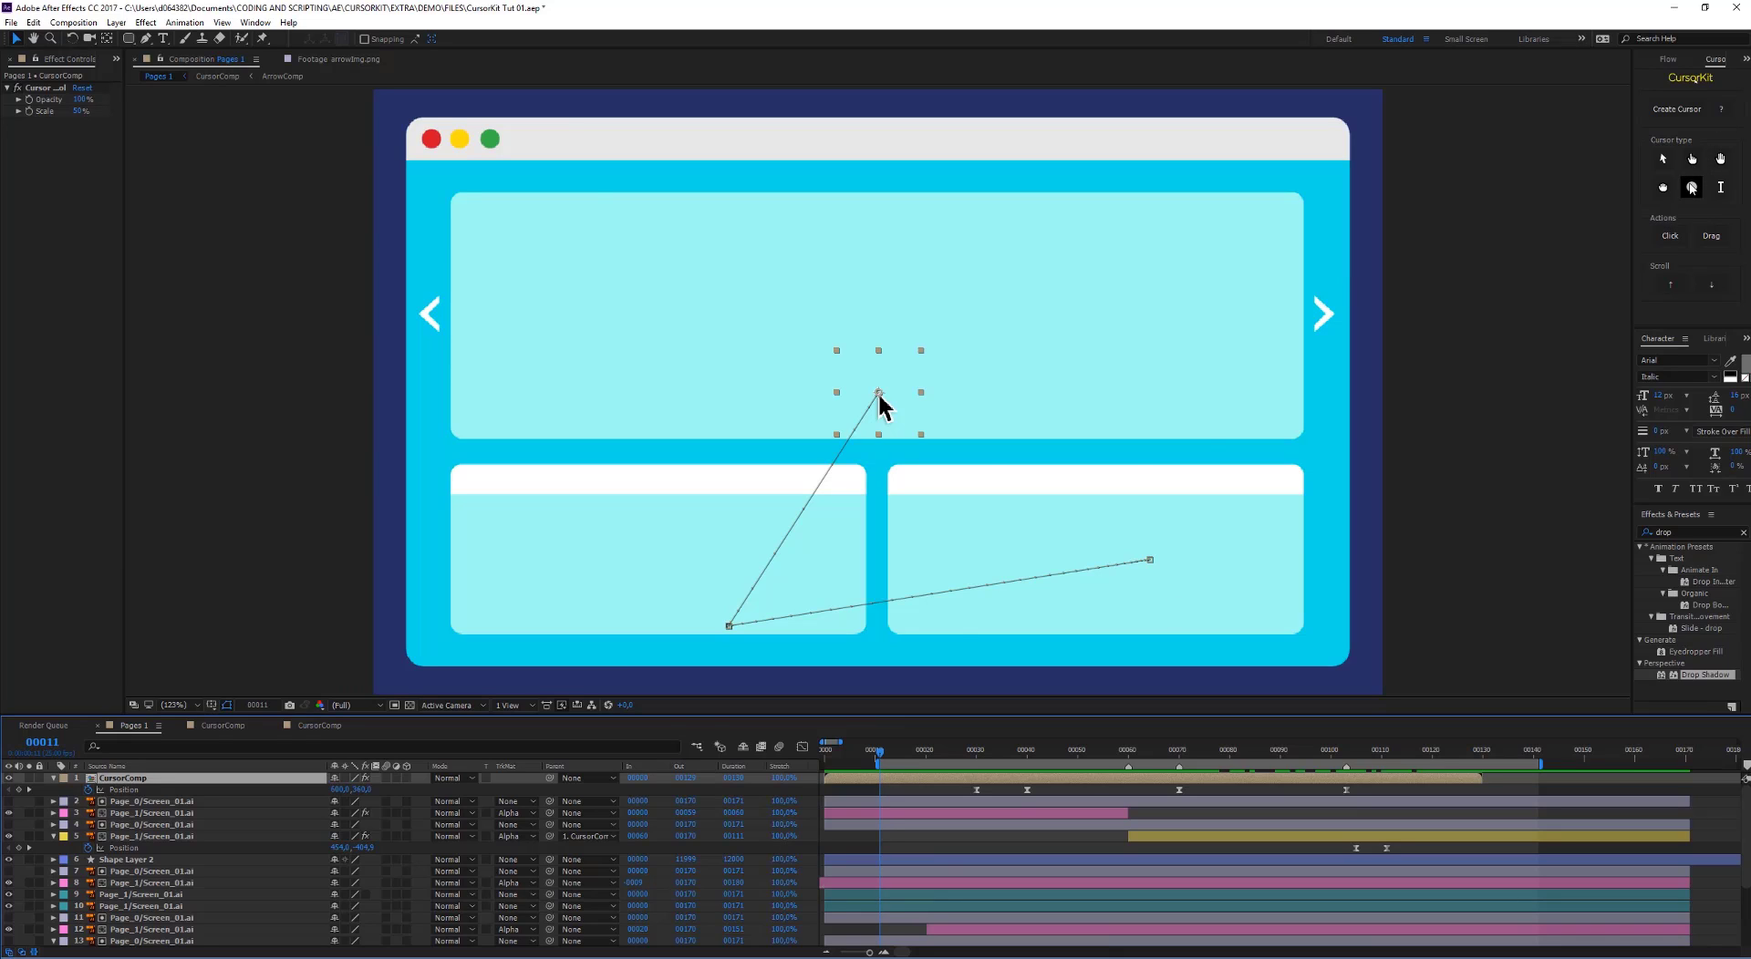
pyautogui.click(1692, 187)
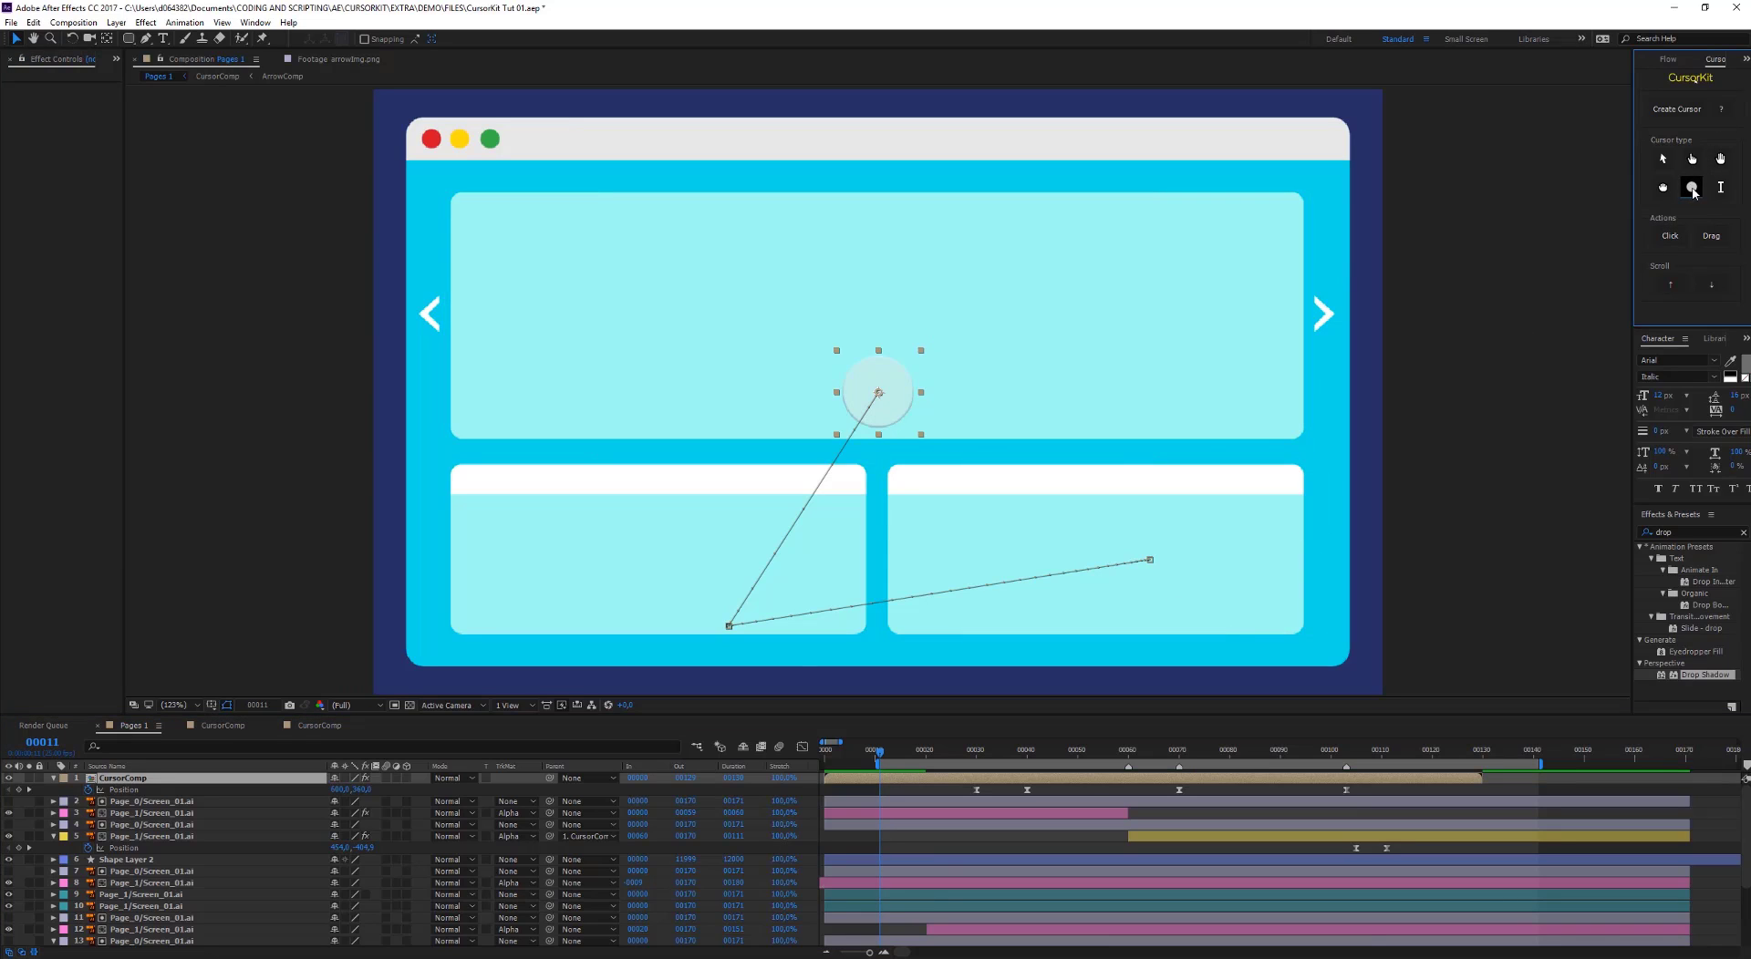
# Start a Drag action on the circular touch cursor at frame 60
pyautogui.moveTo(901, 757); pyautogui.dragTo(1048, 769)
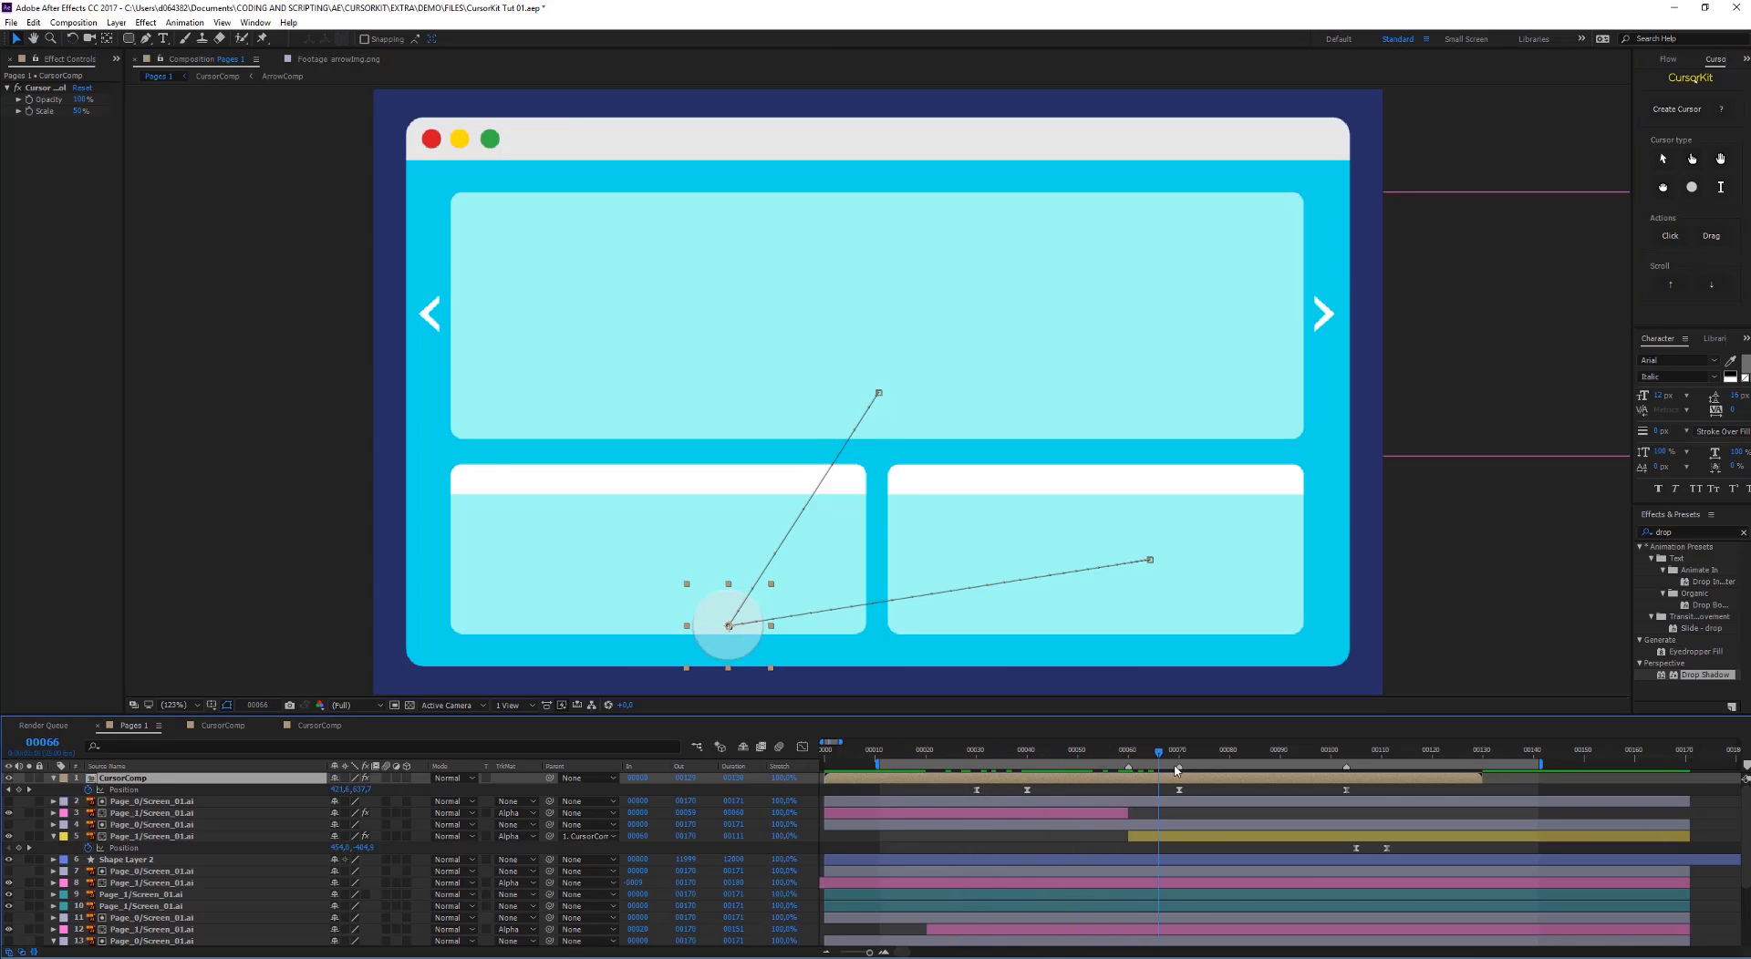
pyautogui.moveTo(1188, 777); pyautogui.dragTo(1123, 802)
pyautogui.click(1707, 240)
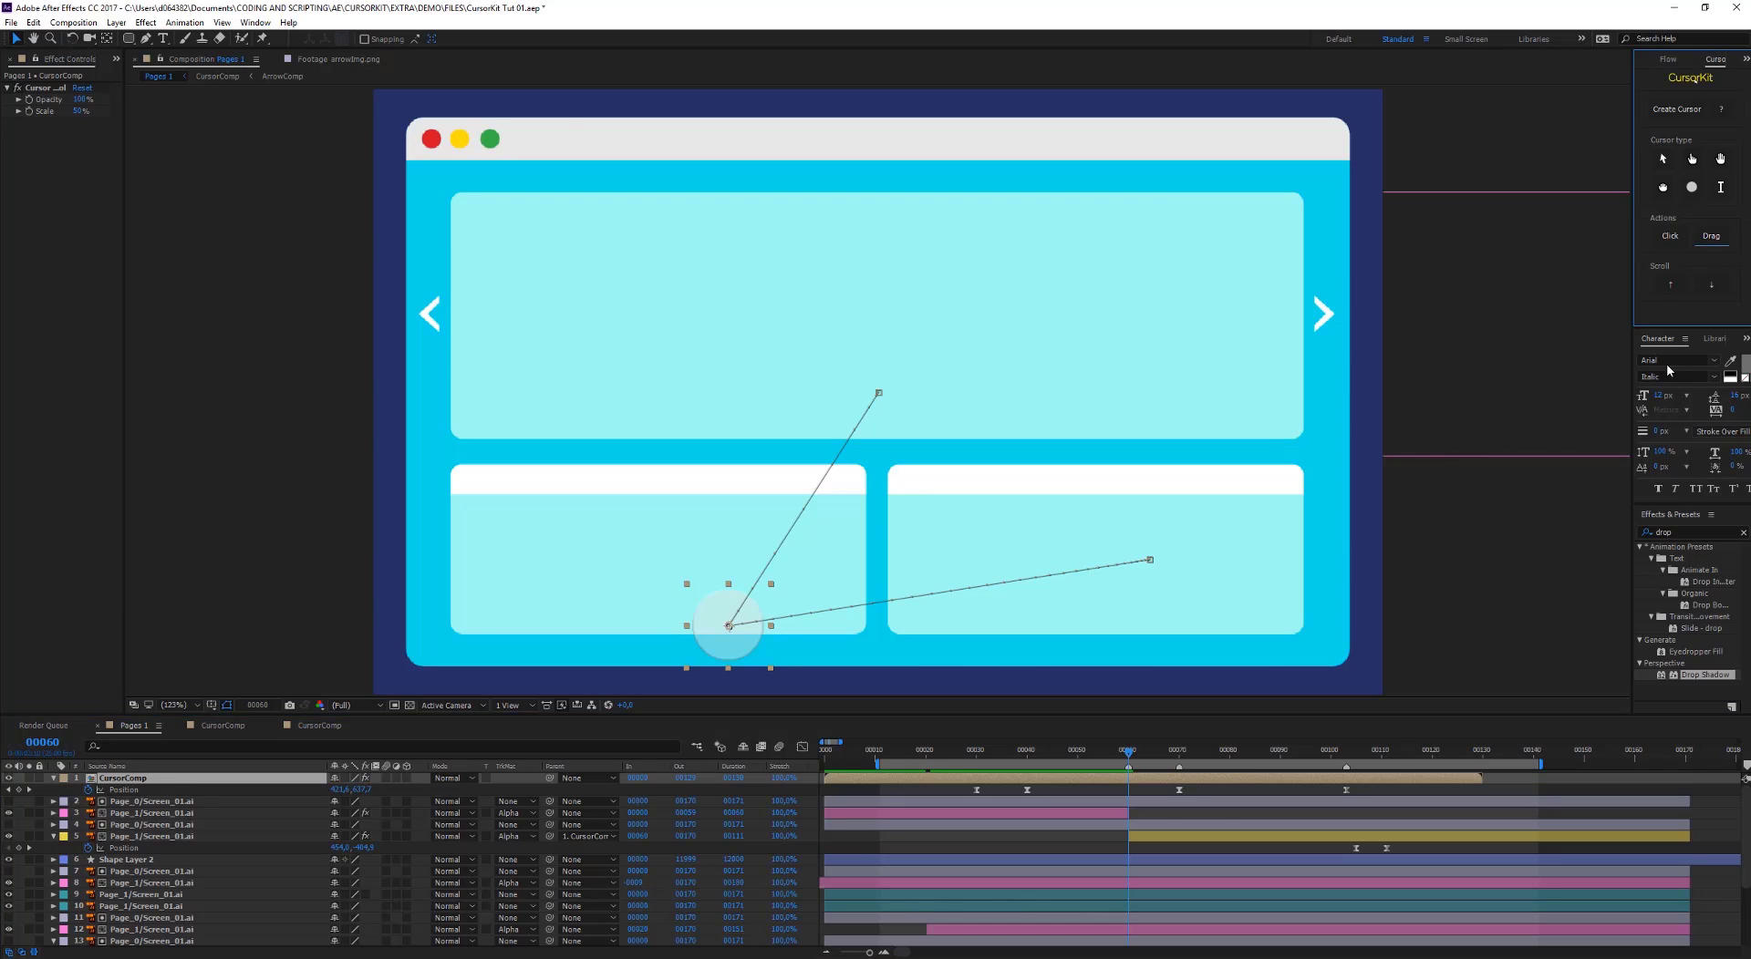
pyautogui.click(1134, 756)
# End the touch cursor's Drag action at frame 103 and scrub back to frame 11 to review it
pyautogui.moveTo(1133, 761); pyautogui.dragTo(1354, 802)
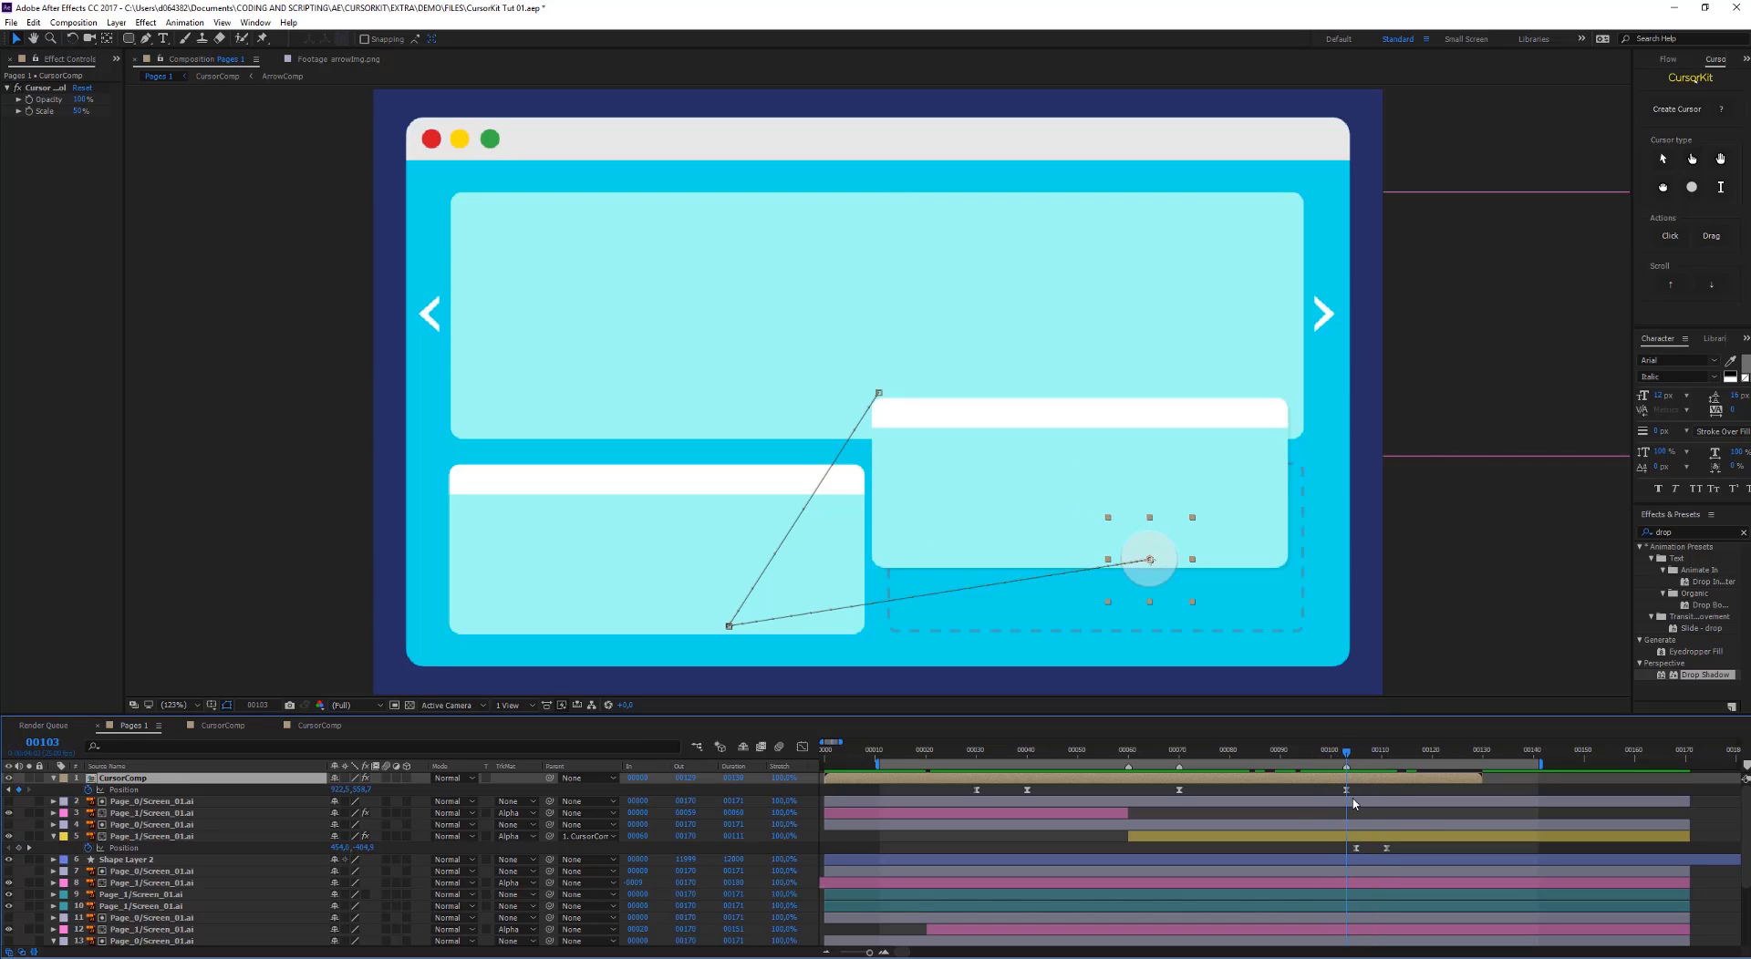
pyautogui.click(1711, 235)
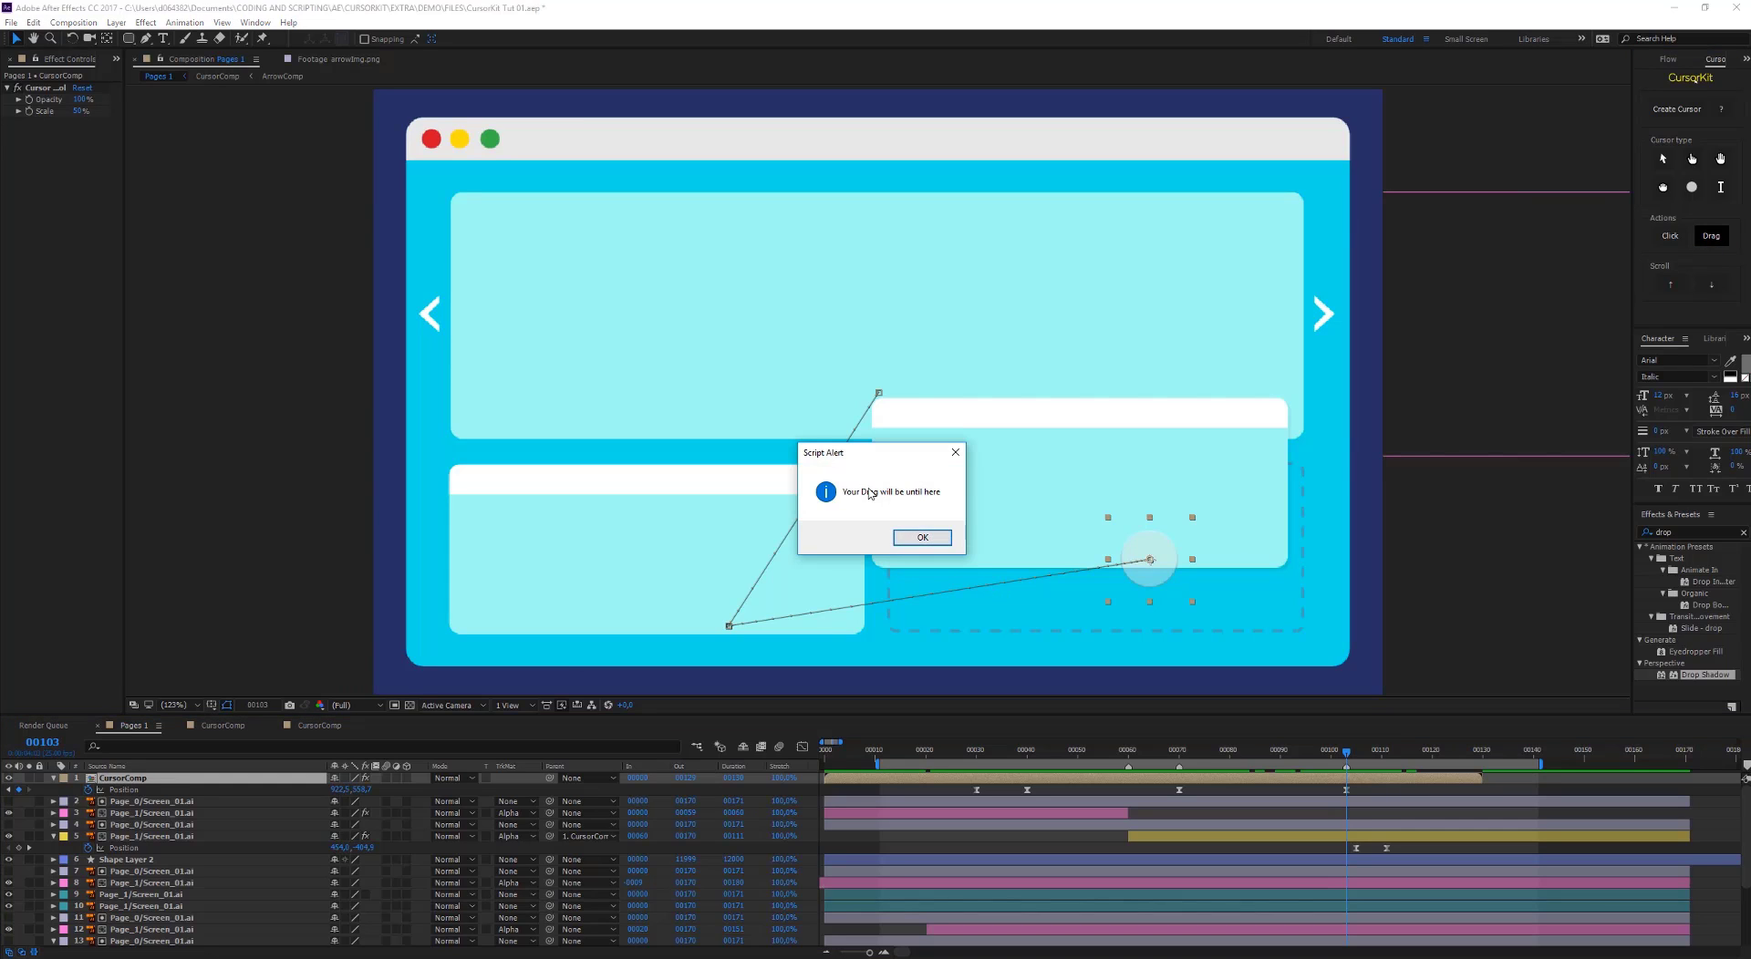
pyautogui.click(921, 538)
pyautogui.moveTo(1345, 753); pyautogui.dragTo(883, 757)
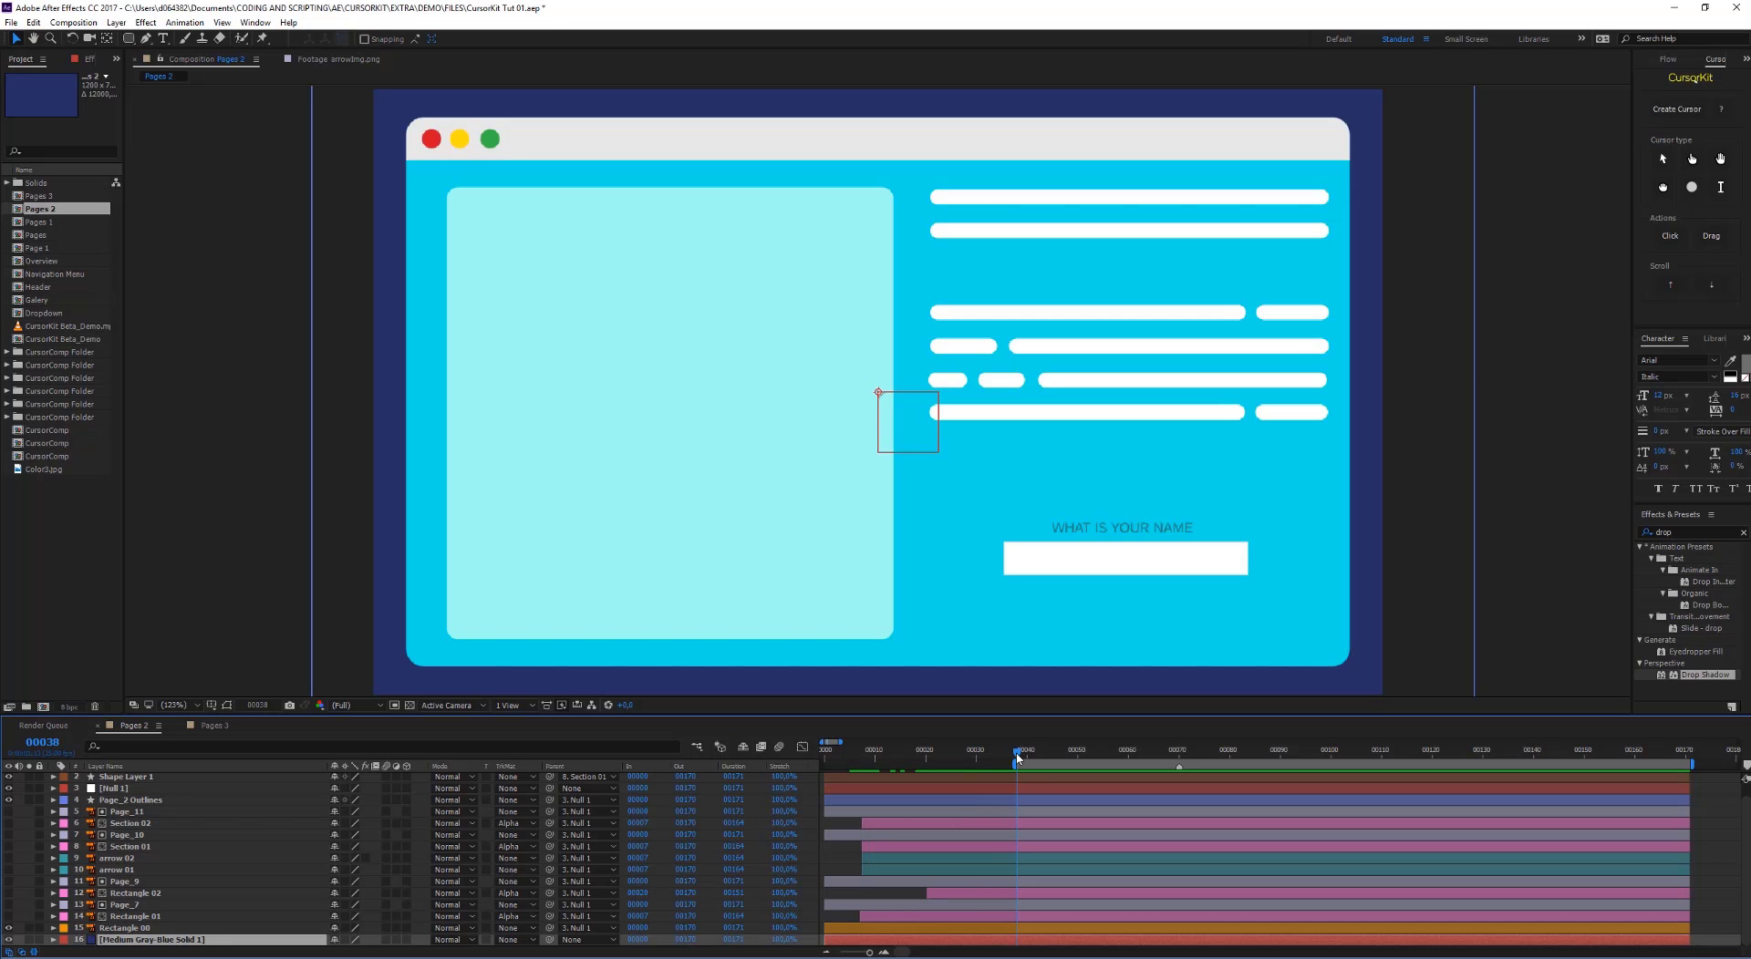
# Create a new cursor in Pages 2 at frame 29 and set its Scale to 50%
pyautogui.moveTo(1028, 753); pyautogui.dragTo(967, 767)
pyautogui.hotkey('shift', 'pageup')
pyautogui.moveTo(990, 764); pyautogui.dragTo(968, 779)
pyautogui.click(1694, 107)
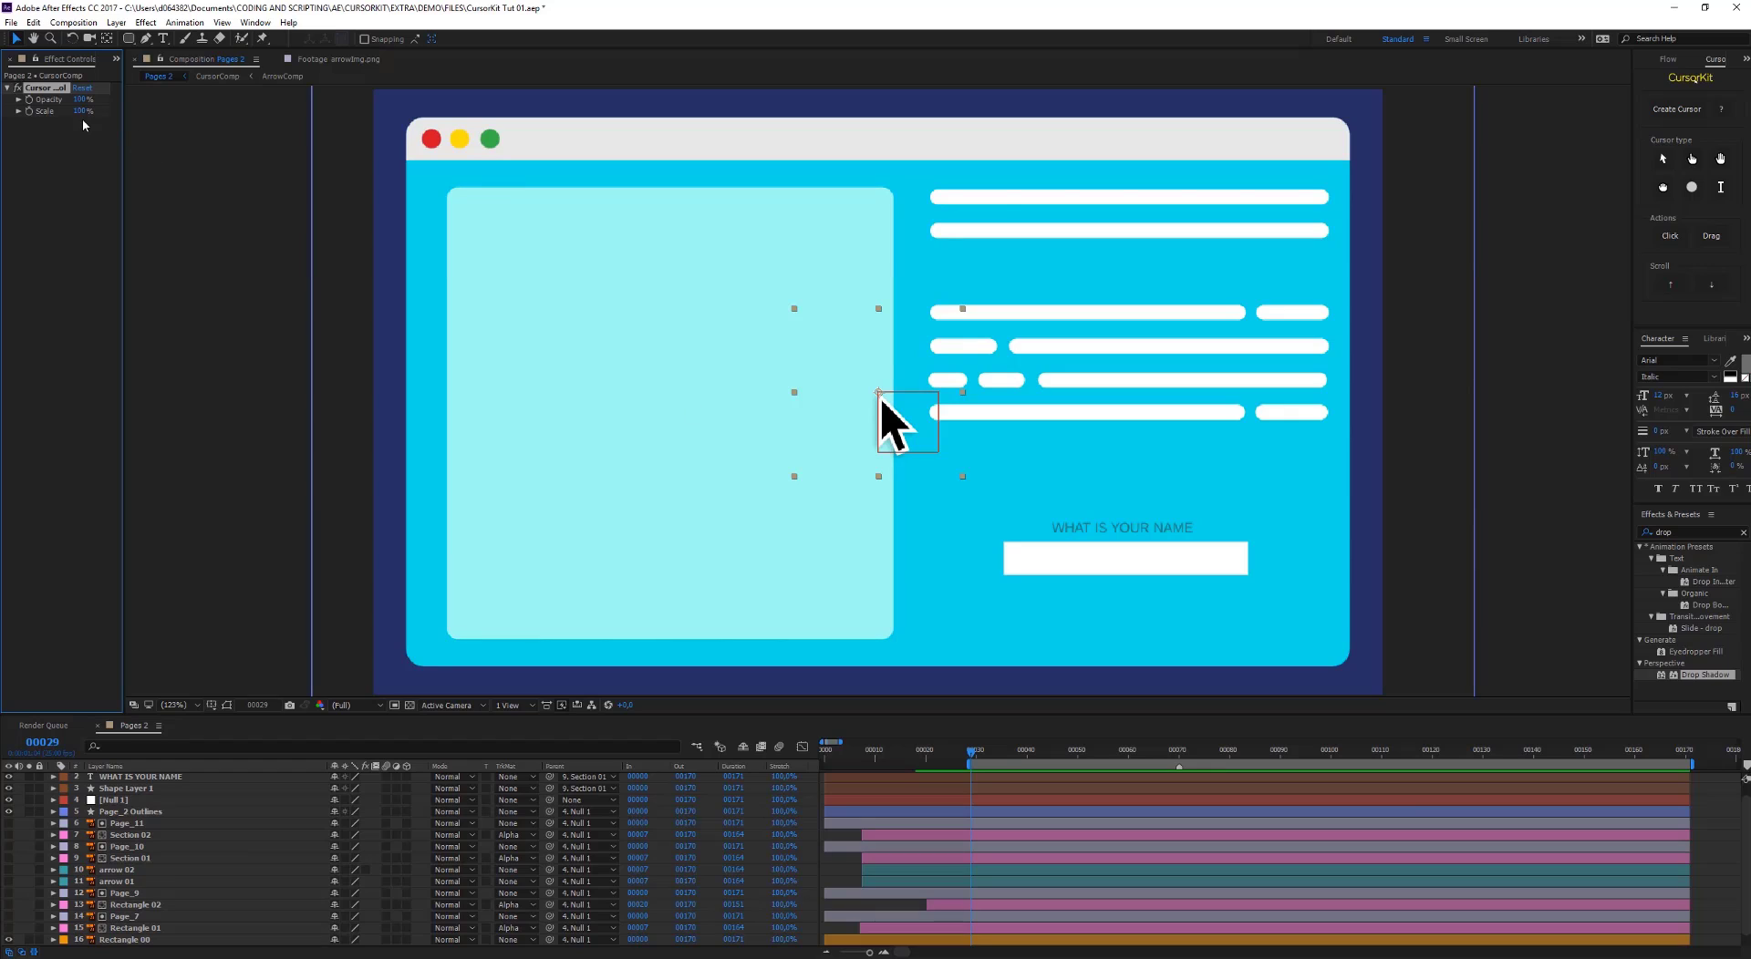
pyautogui.click(79, 112)
pyautogui.write('50')
pyautogui.press('Return')
# Animate the cursor from the centre to the white name field with eased Position keyframes at about frames 49 and 60, and preview it
pyautogui.moveTo(974, 755); pyautogui.dragTo(1139, 766)
pyautogui.scroll(1, 182, 811)
pyautogui.click(142, 782)
pyautogui.hotkey('alt', 'shift', 'p')
pyautogui.moveTo(883, 405); pyautogui.dragTo(1046, 577)
pyautogui.moveTo(1138, 790); pyautogui.dragTo(1112, 766)
pyautogui.press('F9')
pyautogui.press('space')
pyautogui.press('space')
pyautogui.press('space')
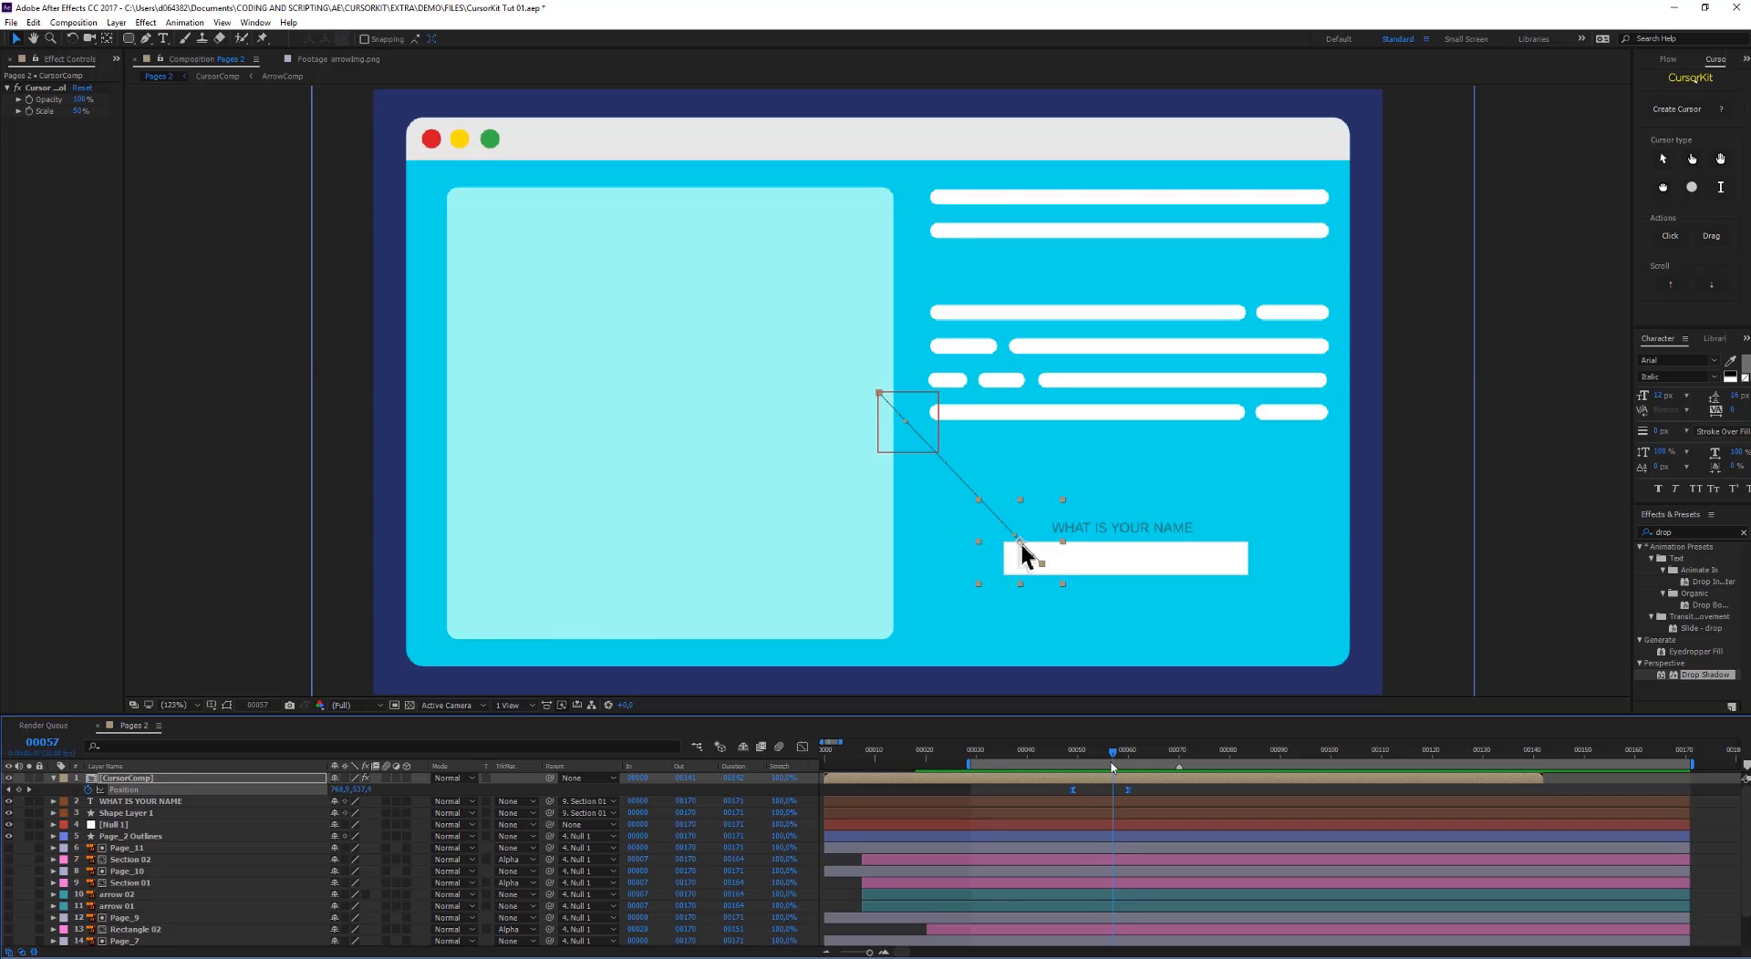
# Switch the cursor type to the text I-beam at frame 57 over the name field and preview the change
pyautogui.click(1166, 790)
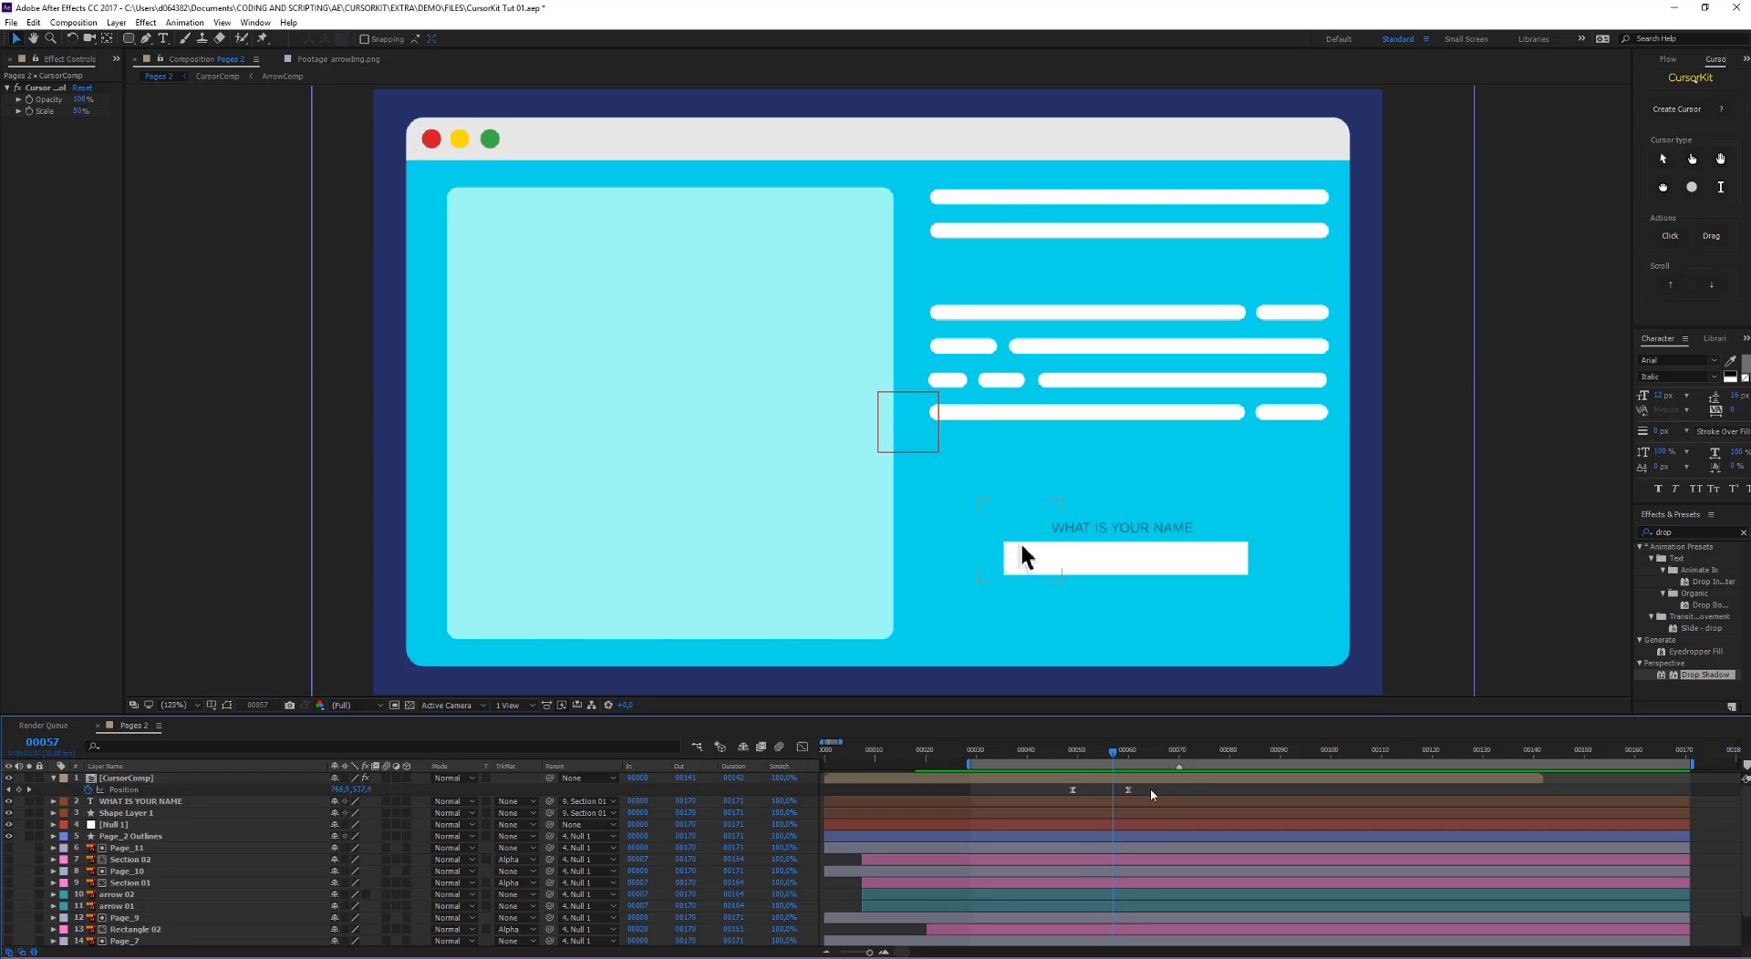
pyautogui.click(1720, 188)
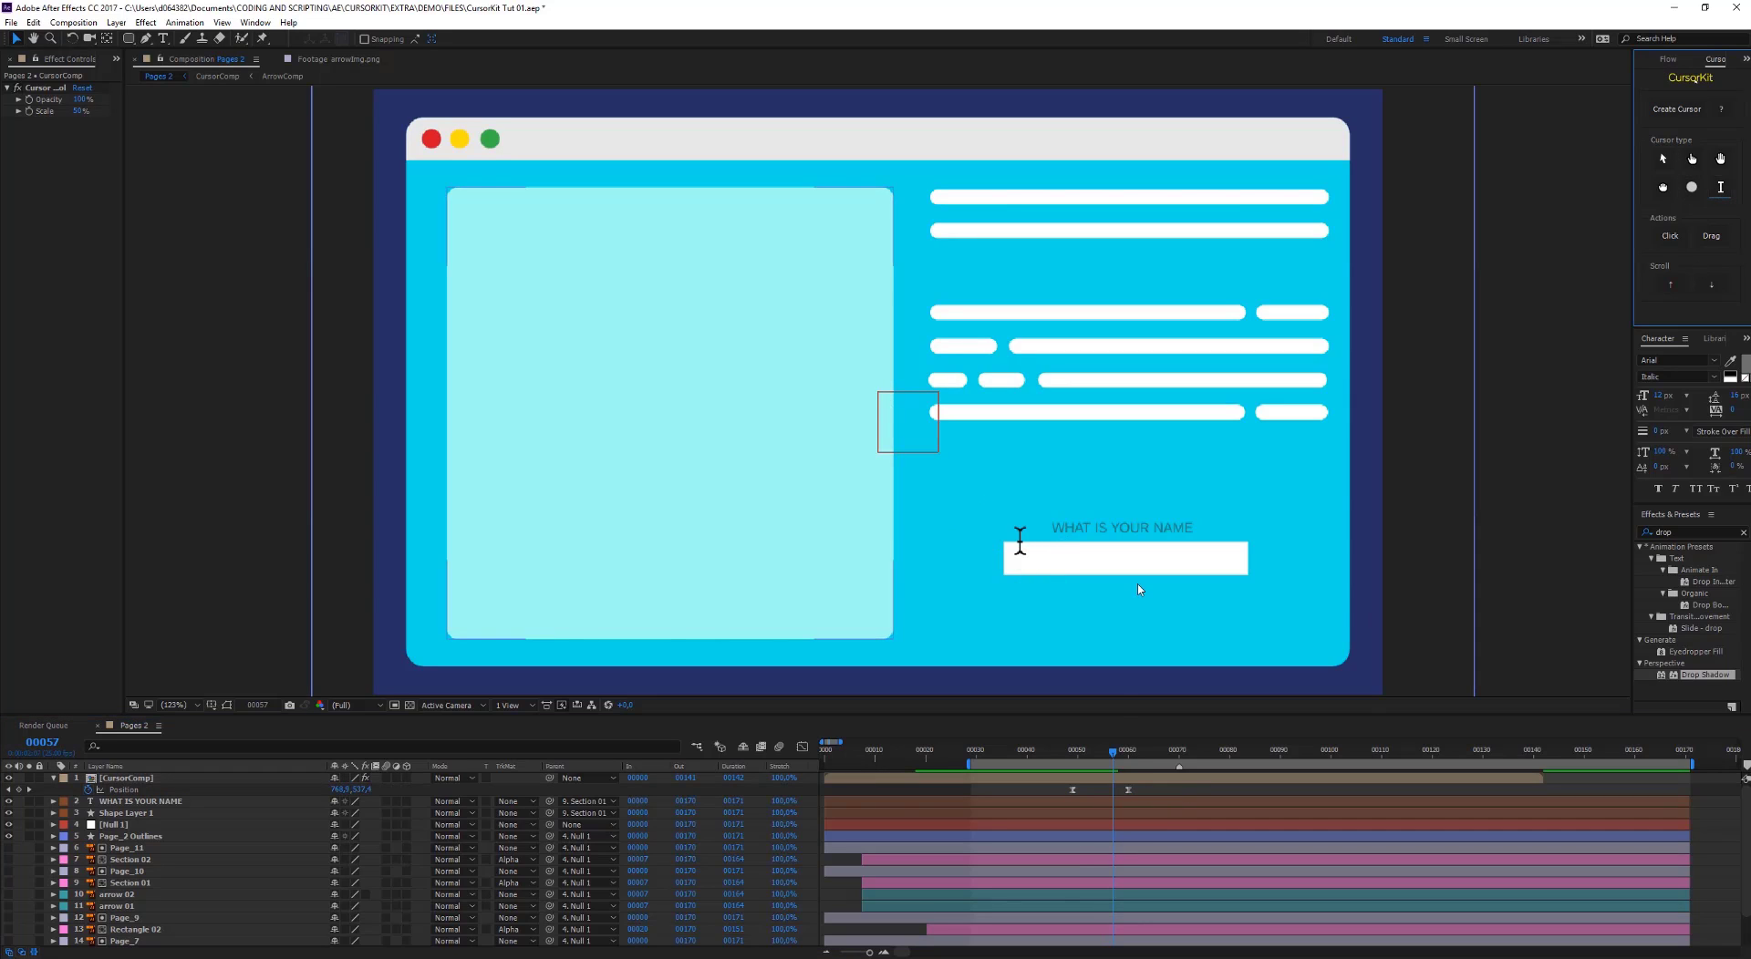
pyautogui.moveTo(1091, 757); pyautogui.dragTo(1140, 789)
pyautogui.press('space')
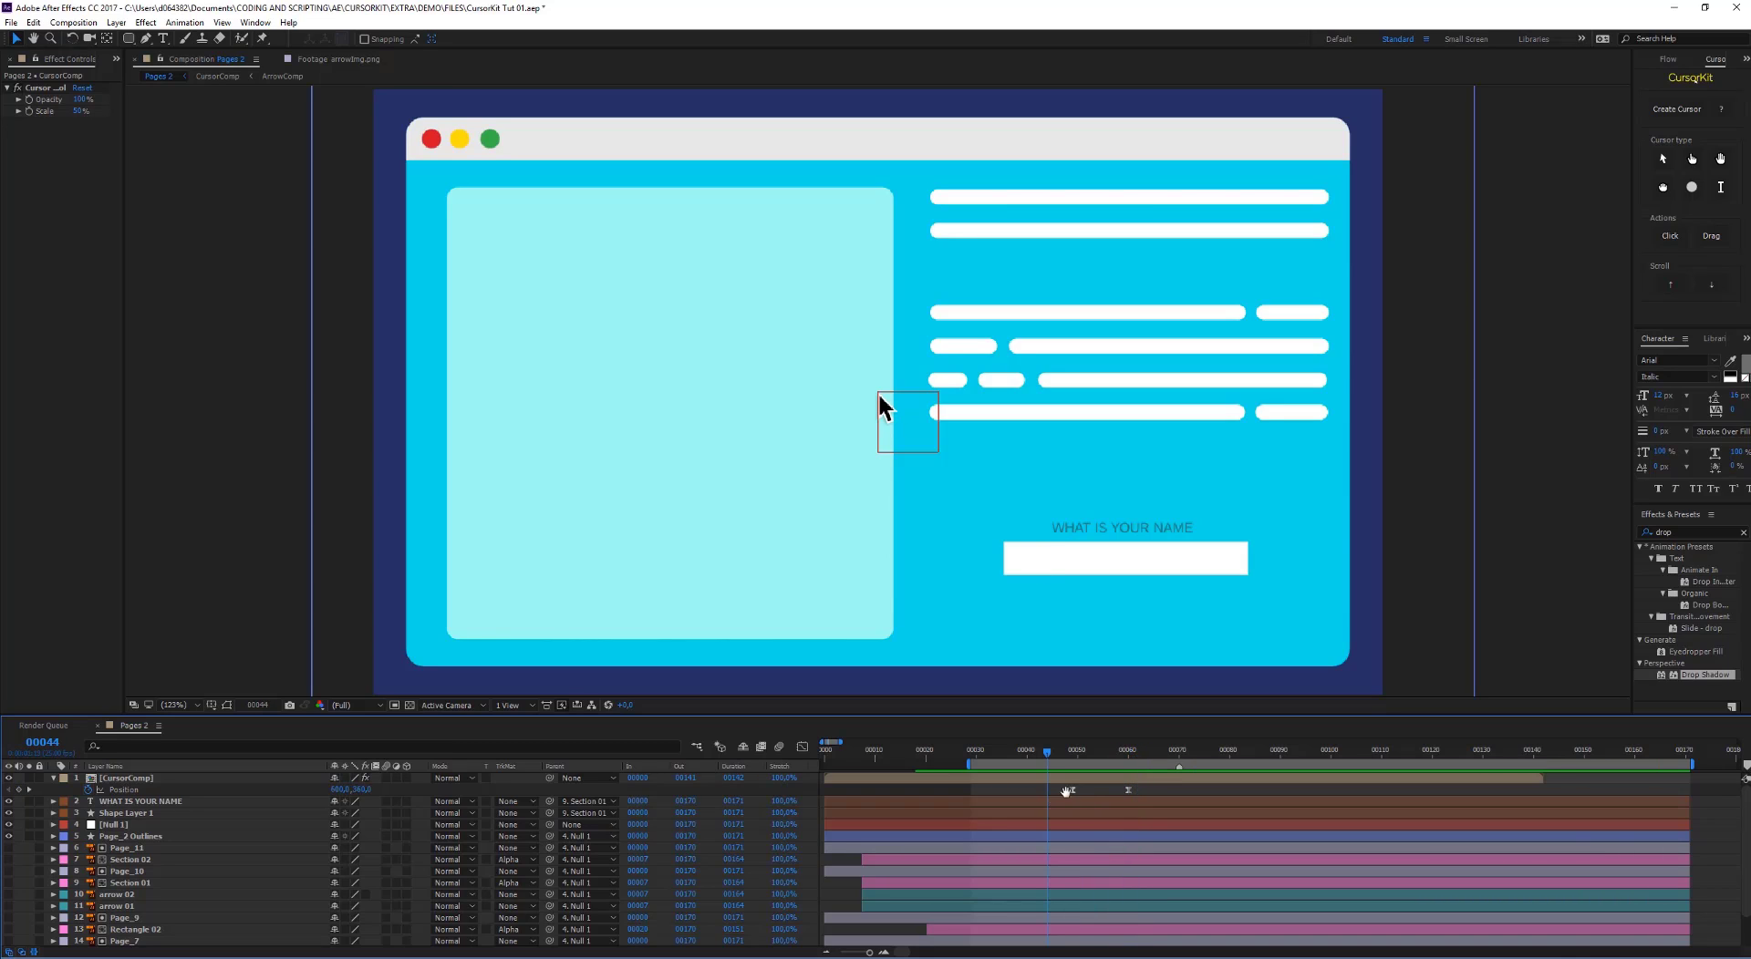
# Add a Click action to the text cursor over the name field and check it at frame 75
pyautogui.moveTo(1145, 762); pyautogui.dragTo(1204, 759)
pyautogui.click(1673, 240)
pyautogui.click(1211, 782)
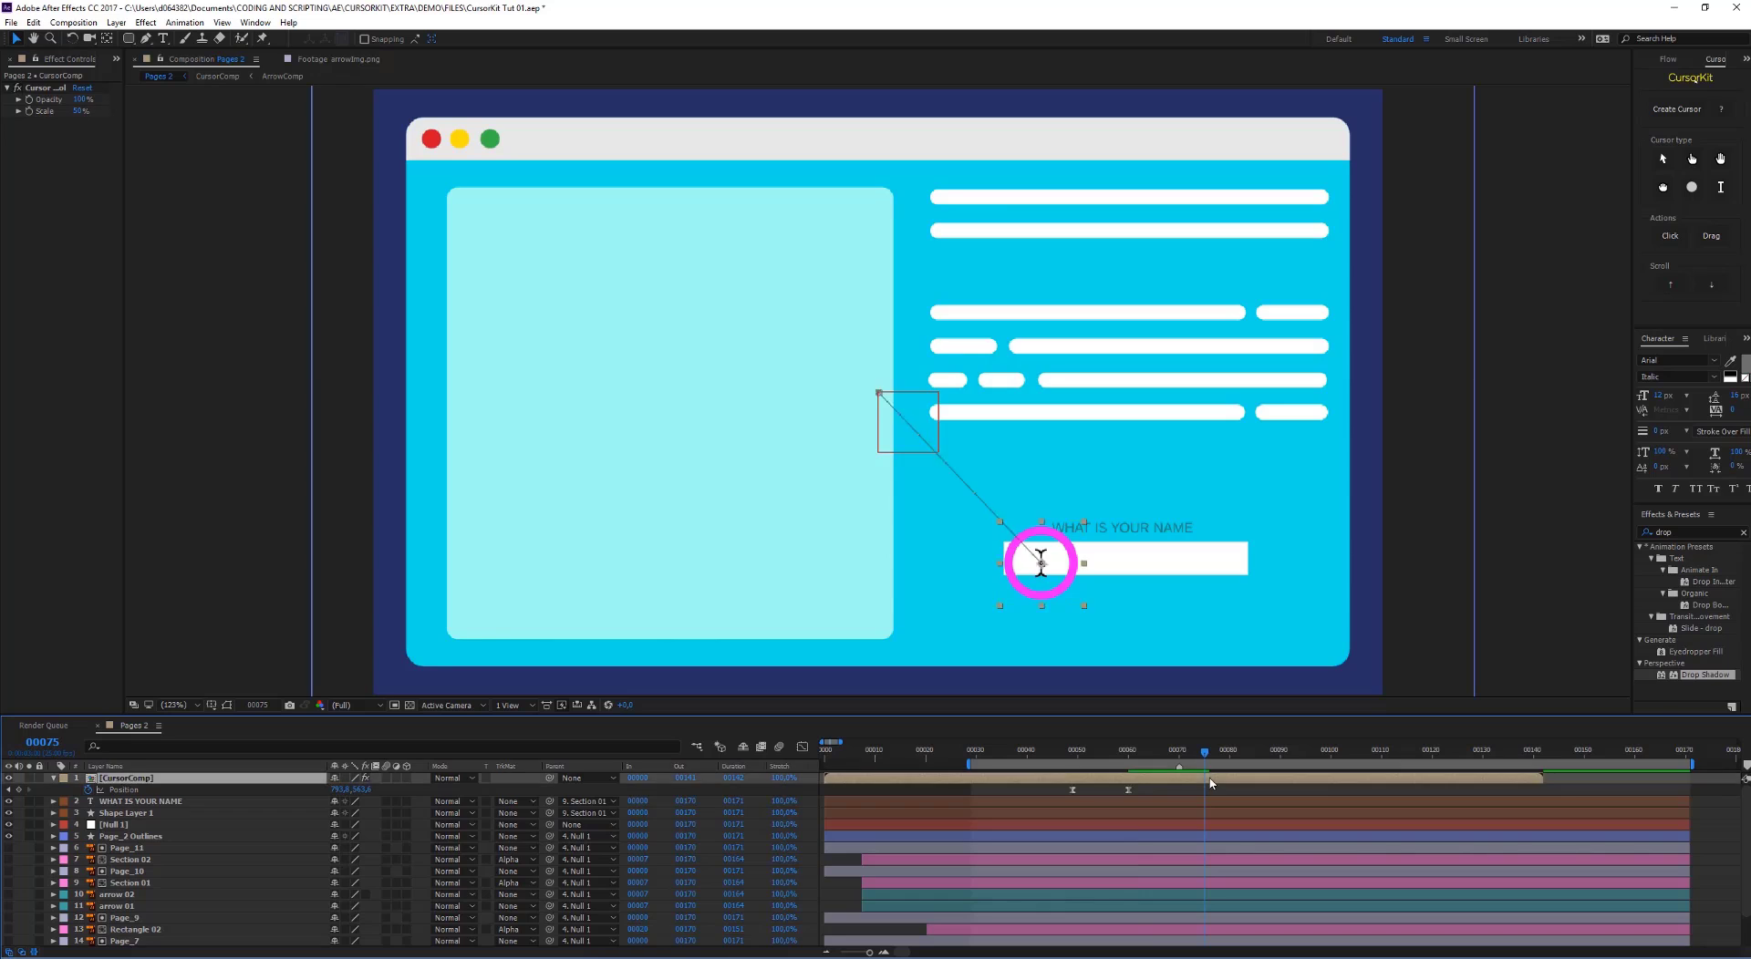
# Recolour the click ring inside CursorComp to light grey D6D6D6 and check it in Pages 2 at frame 77
pyautogui.doubleClick(1211, 782)
pyautogui.click(88, 121)
pyautogui.moveTo(31, 91); pyautogui.dragTo(17, 62)
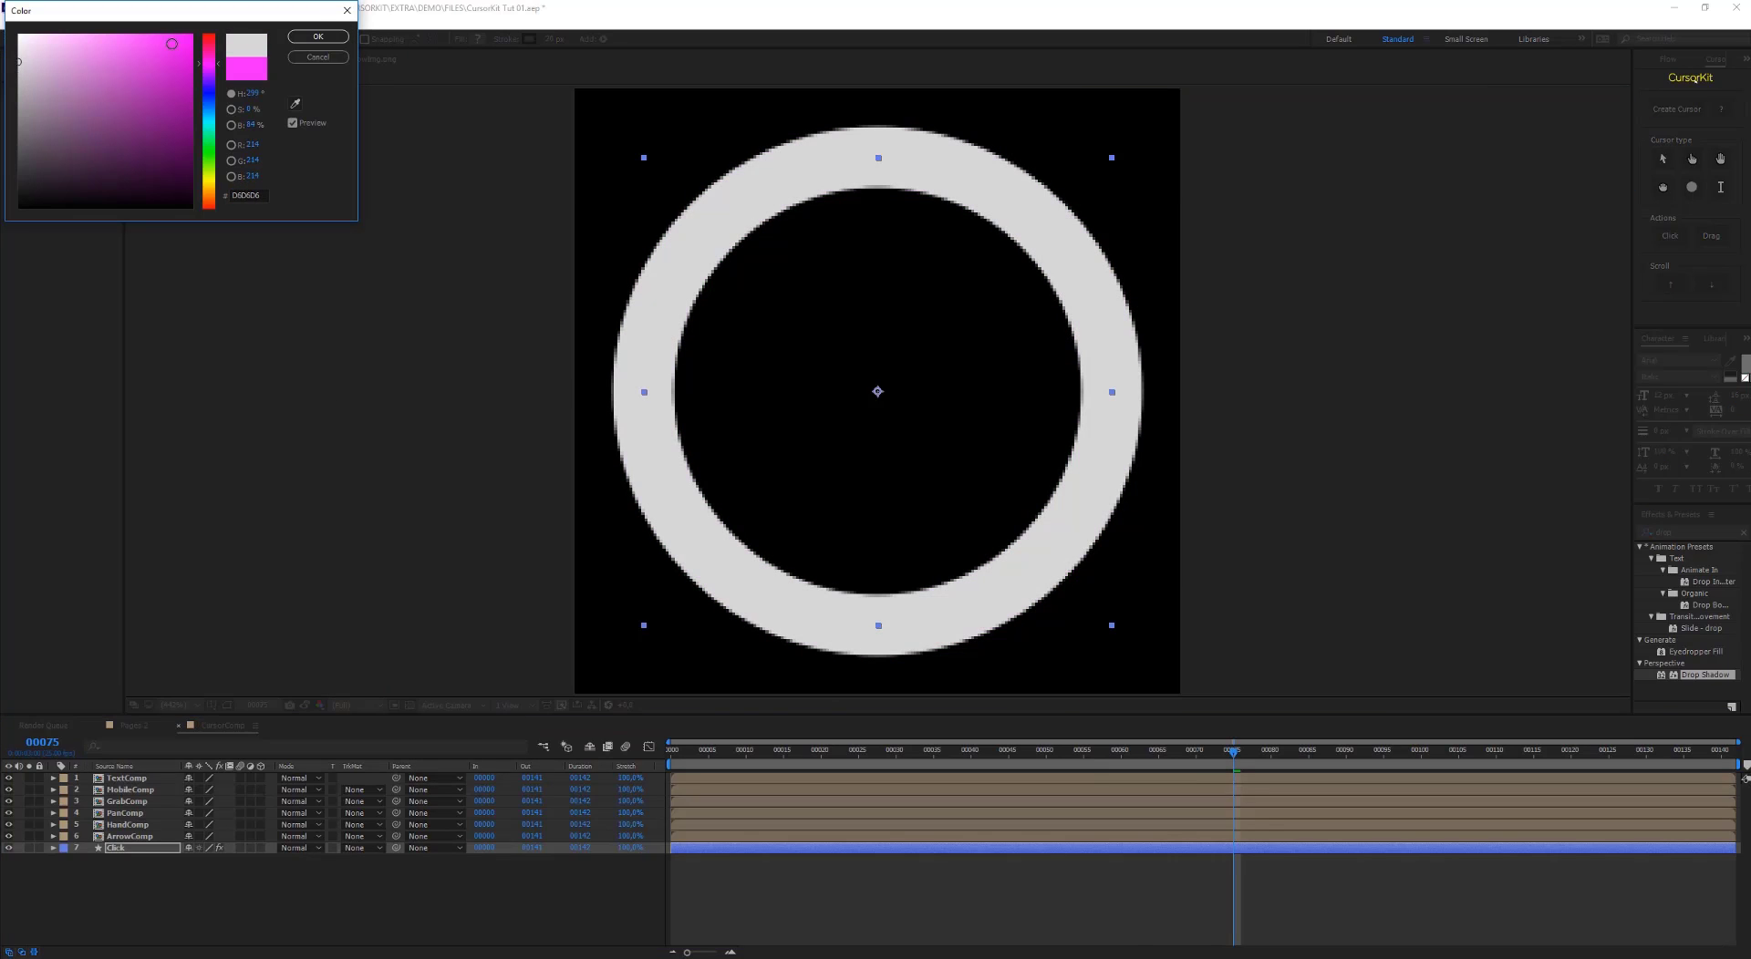
pyautogui.click(318, 38)
pyautogui.click(132, 727)
pyautogui.click(1214, 756)
pyautogui.click(1214, 792)
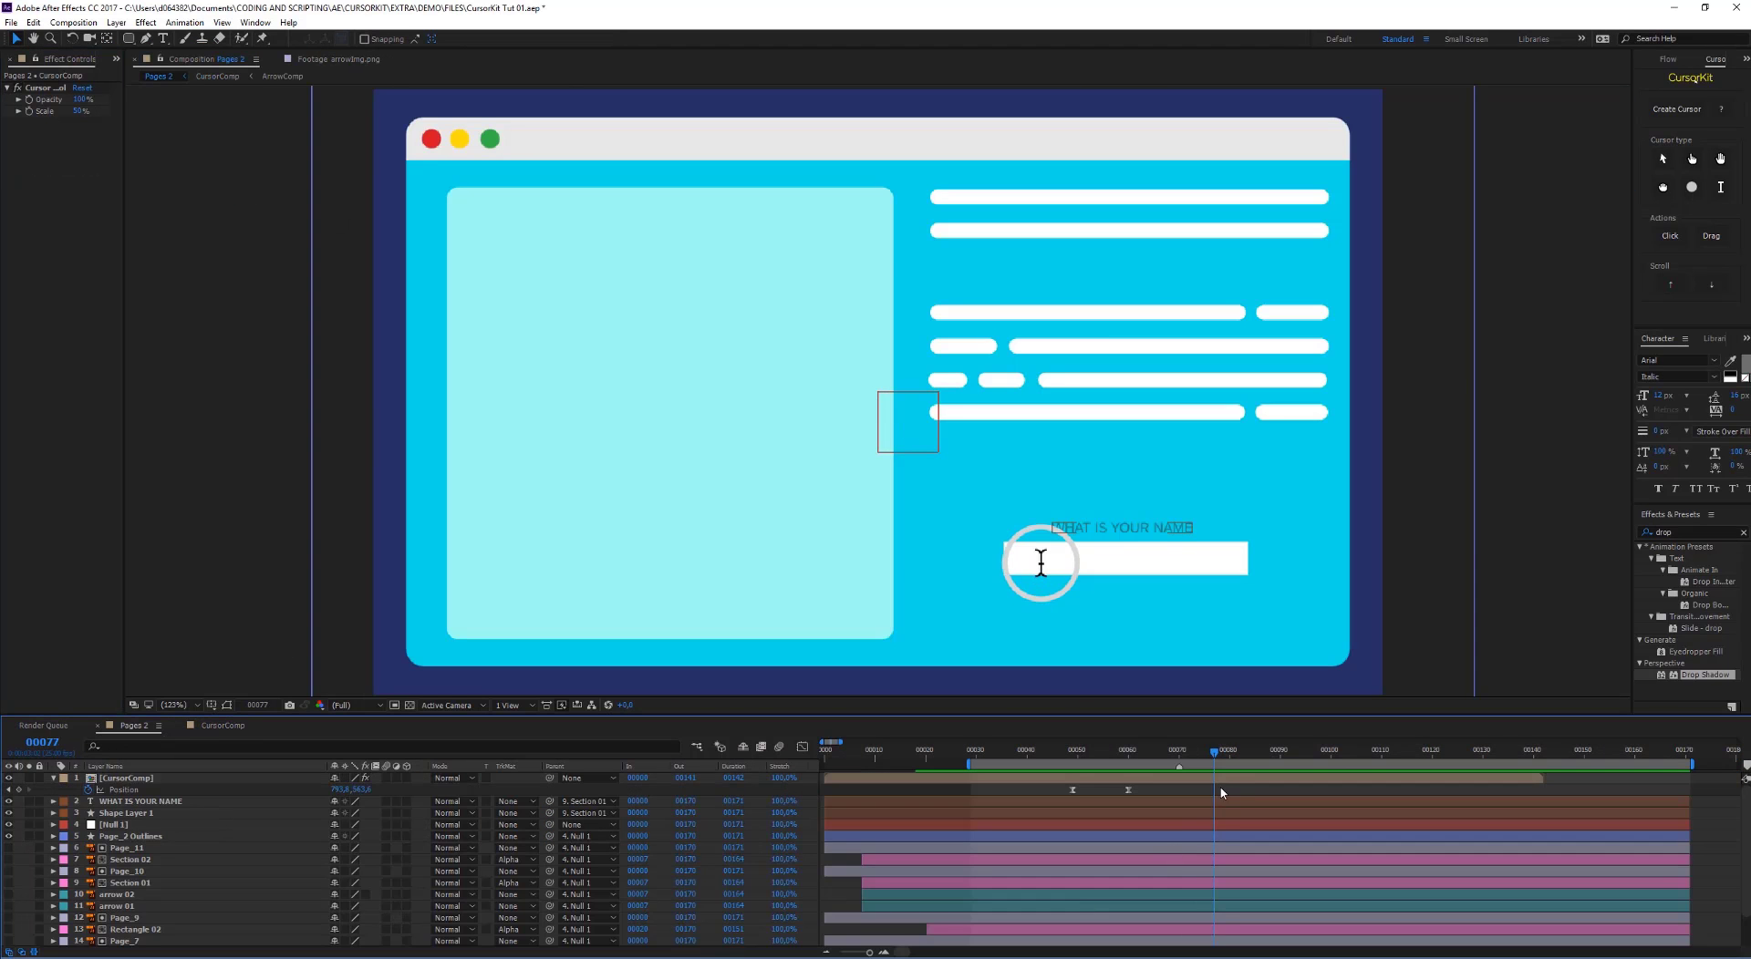
# Create a CursorKit typing text layer at frame 77, preview it, and move it into the white name field
pyautogui.click(1719, 188)
pyautogui.moveTo(1214, 755)
pyautogui.mouseDown()
pyautogui.moveTo(1296, 766)
pyautogui.moveTo(1214, 781)
pyautogui.mouseUp()
pyautogui.press('space')
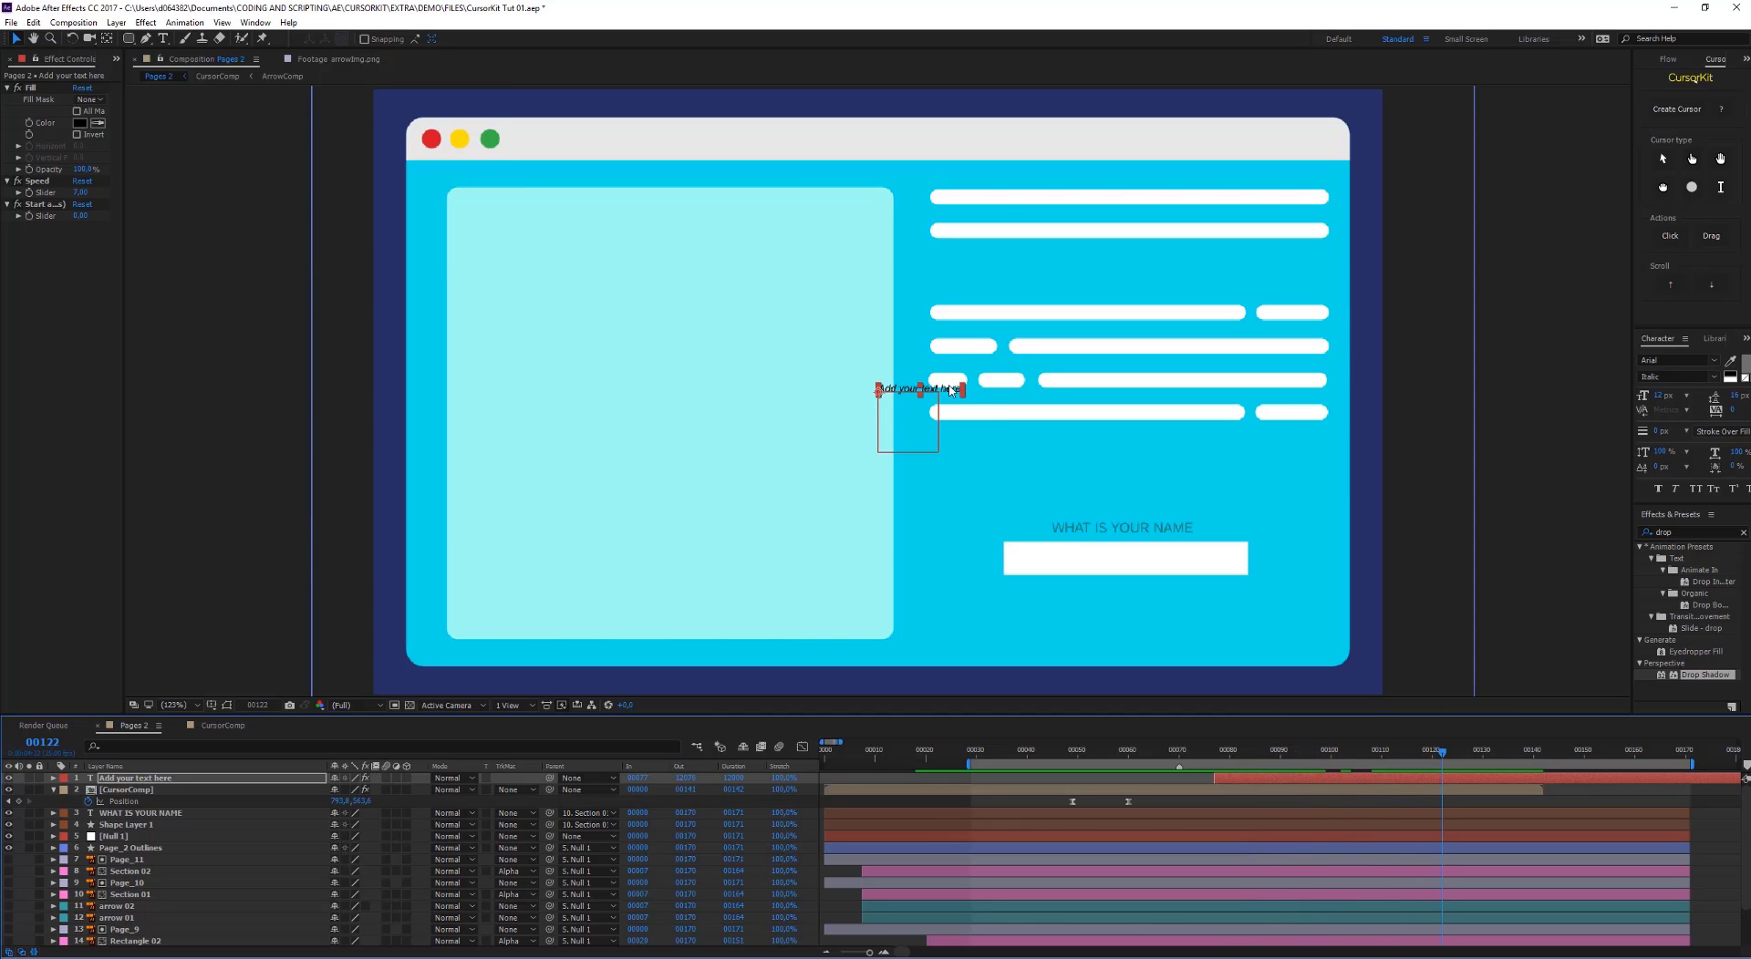
pyautogui.moveTo(955, 392); pyautogui.dragTo(1089, 563)
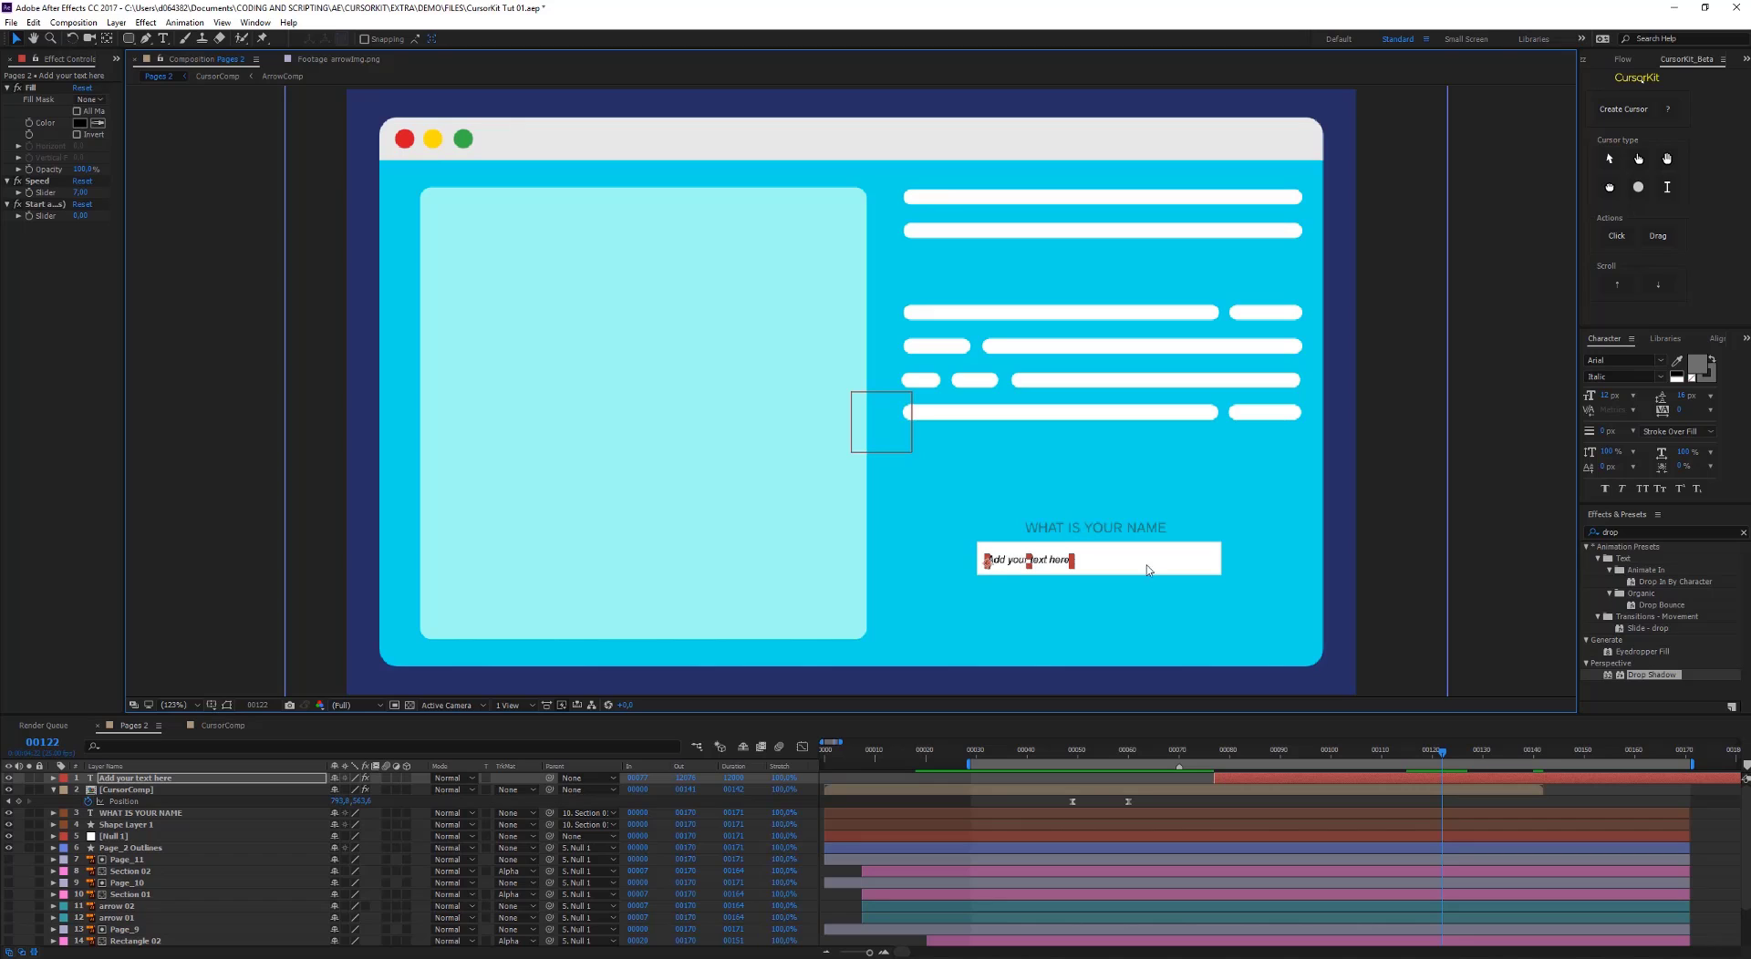
# Set the typing text to Arial Regular at 22 px, align it inside the name field, and scrub through it
pyautogui.click(1660, 377)
pyautogui.click(1629, 456)
pyautogui.moveTo(1607, 396); pyautogui.dragTo(1618, 395)
pyautogui.moveTo(1127, 558); pyautogui.dragTo(1127, 561)
pyautogui.moveTo(1254, 754); pyautogui.dragTo(1229, 773)
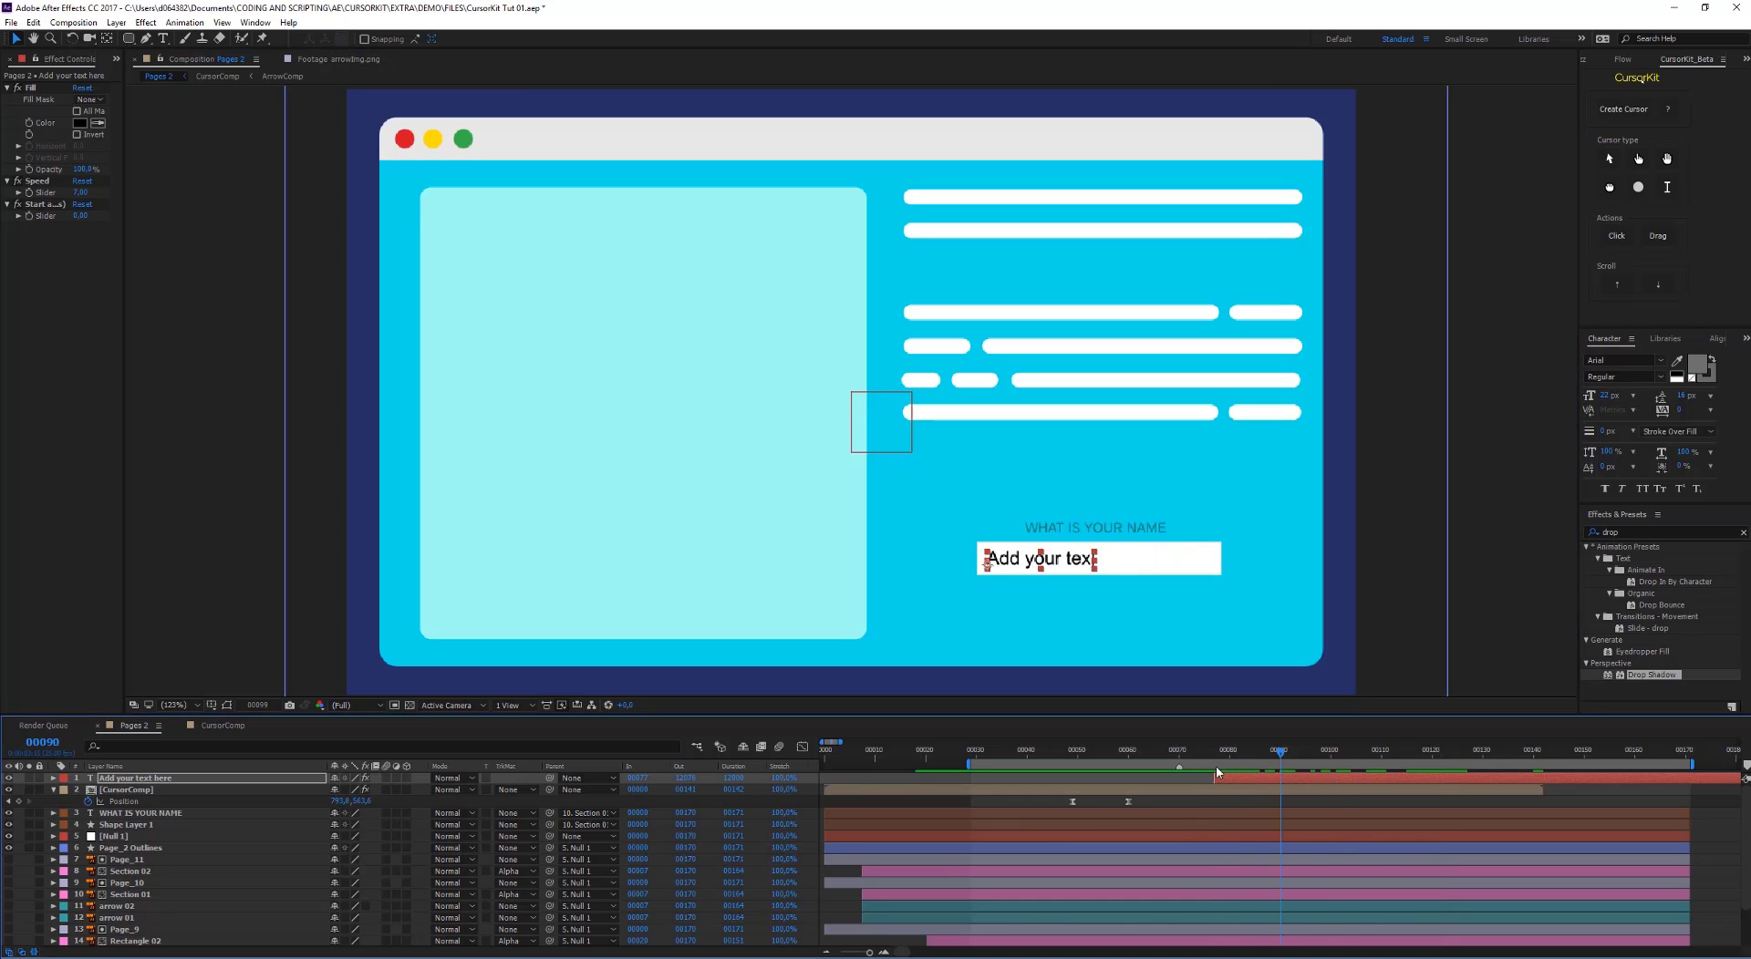
# Replace the placeholder typing text with CursorKit and preview the animation from about frame 35
pyautogui.doubleClick(1140, 570)
pyautogui.write('Cu')
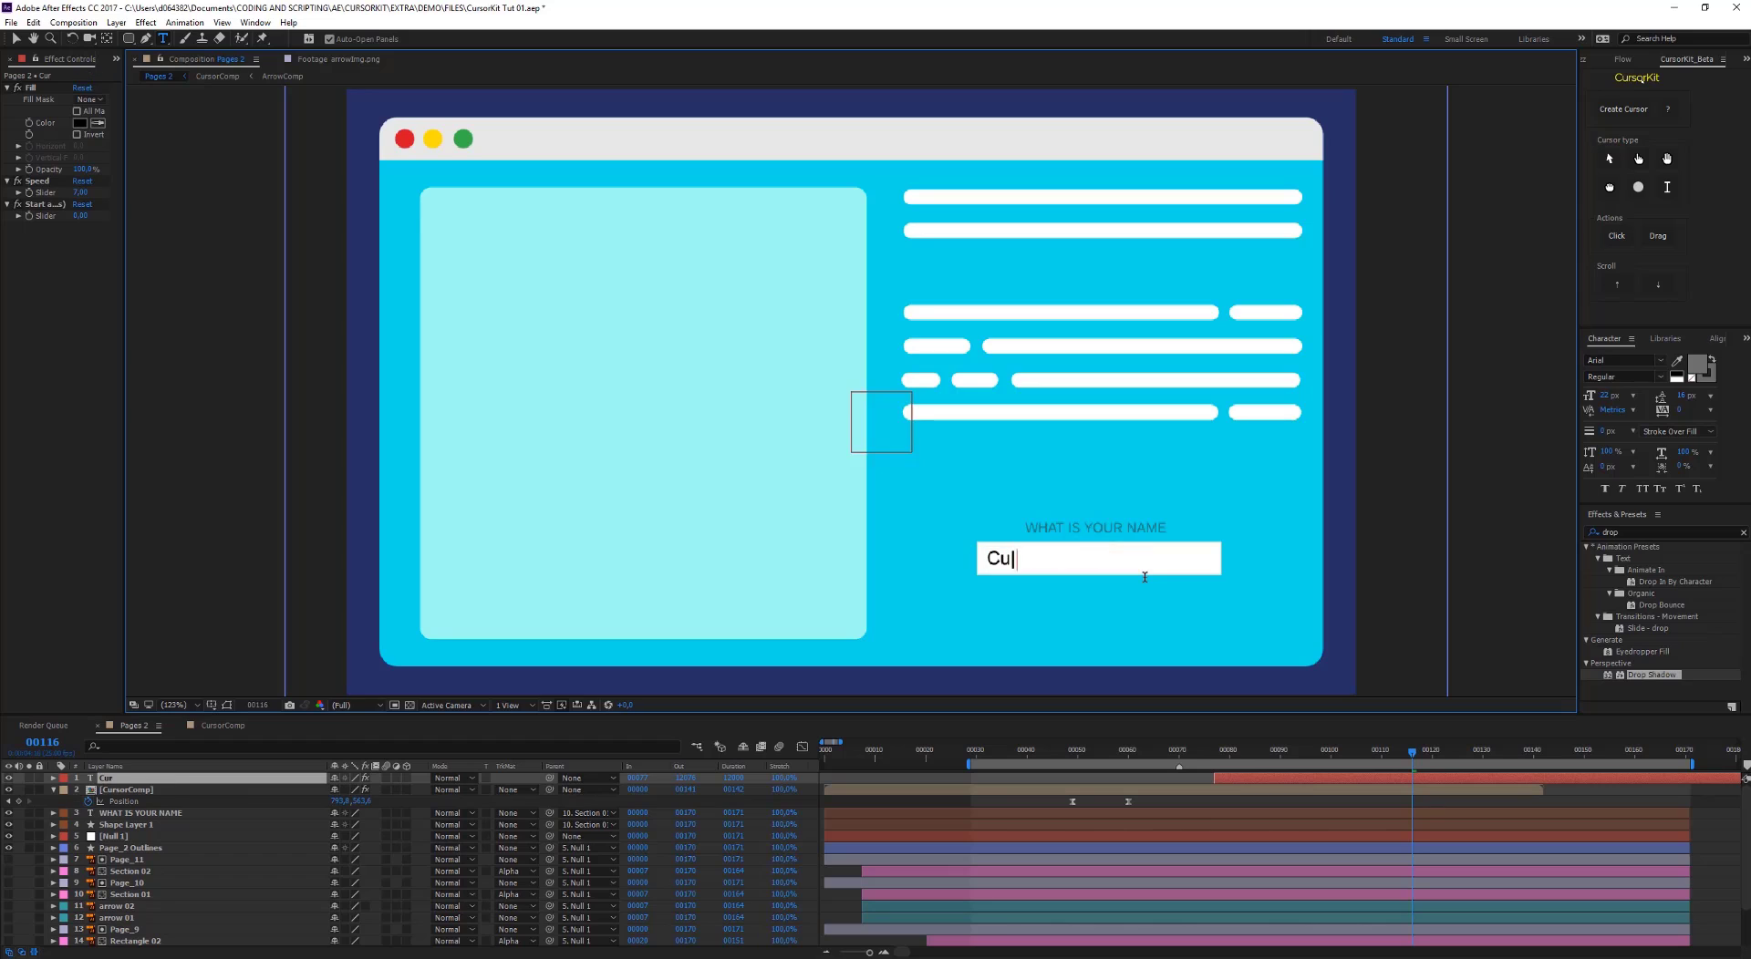
pyautogui.write('rsorKit')
pyautogui.moveTo(1241, 762); pyautogui.dragTo(1001, 793)
pyautogui.press('space')
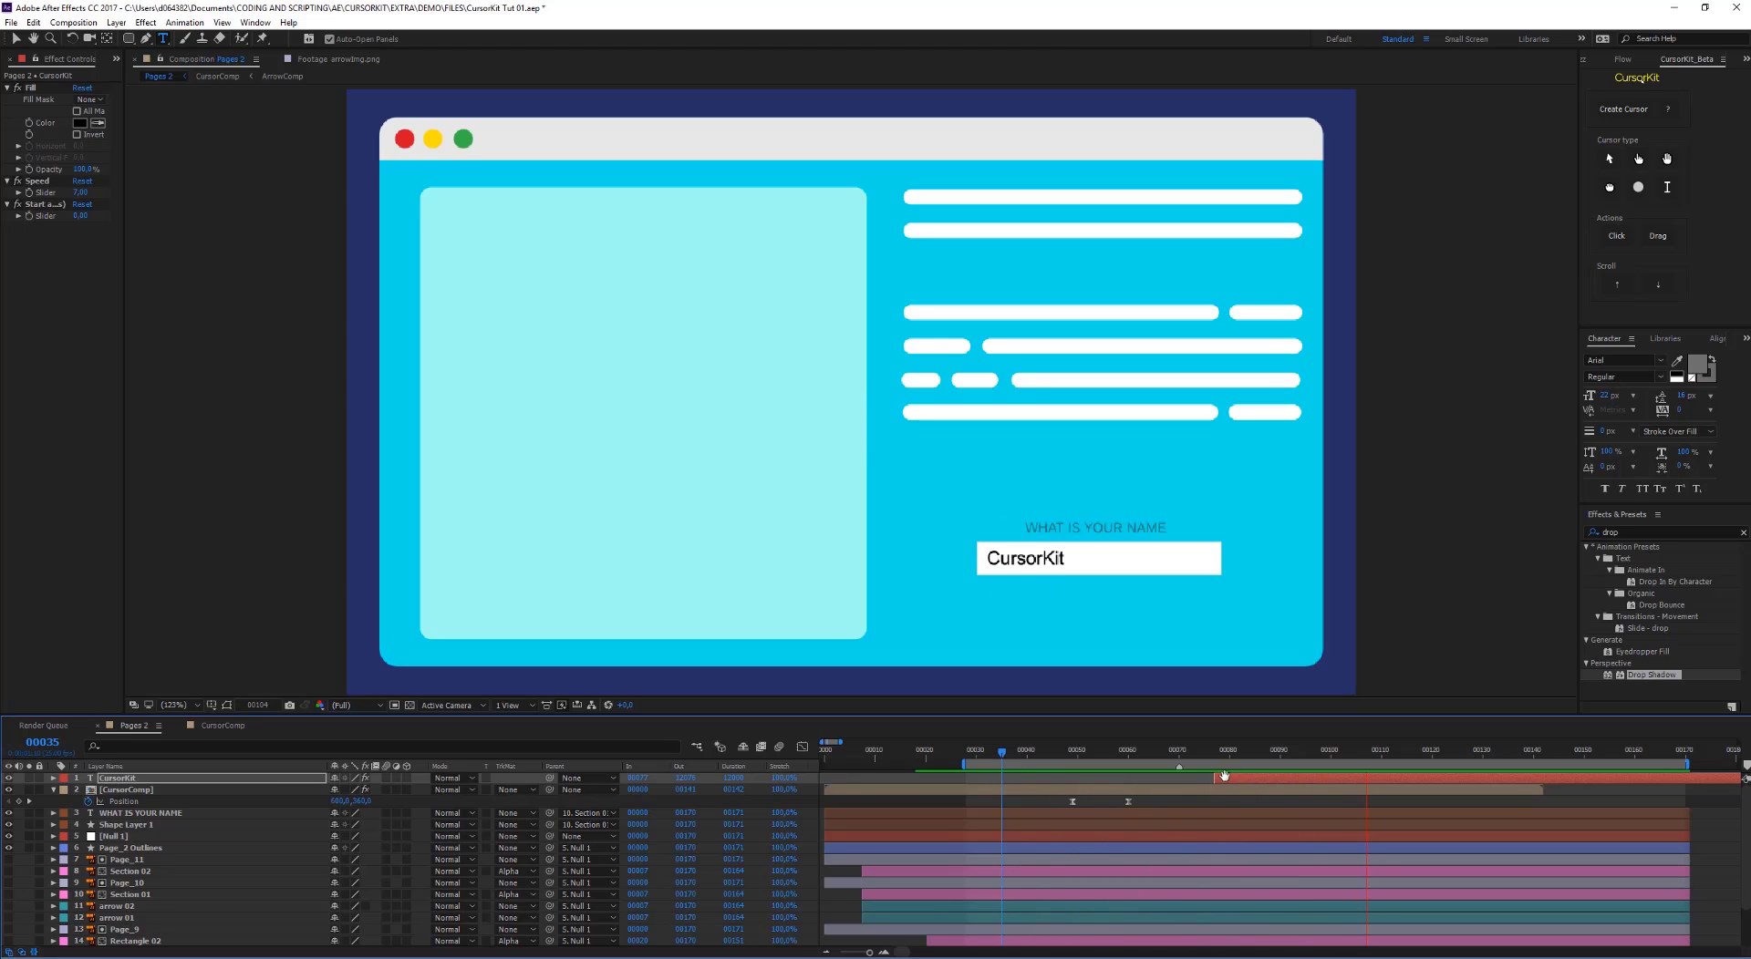
# Change the typing text's Fill colour to dark blue and check it up to frame 95
pyautogui.click(1230, 752)
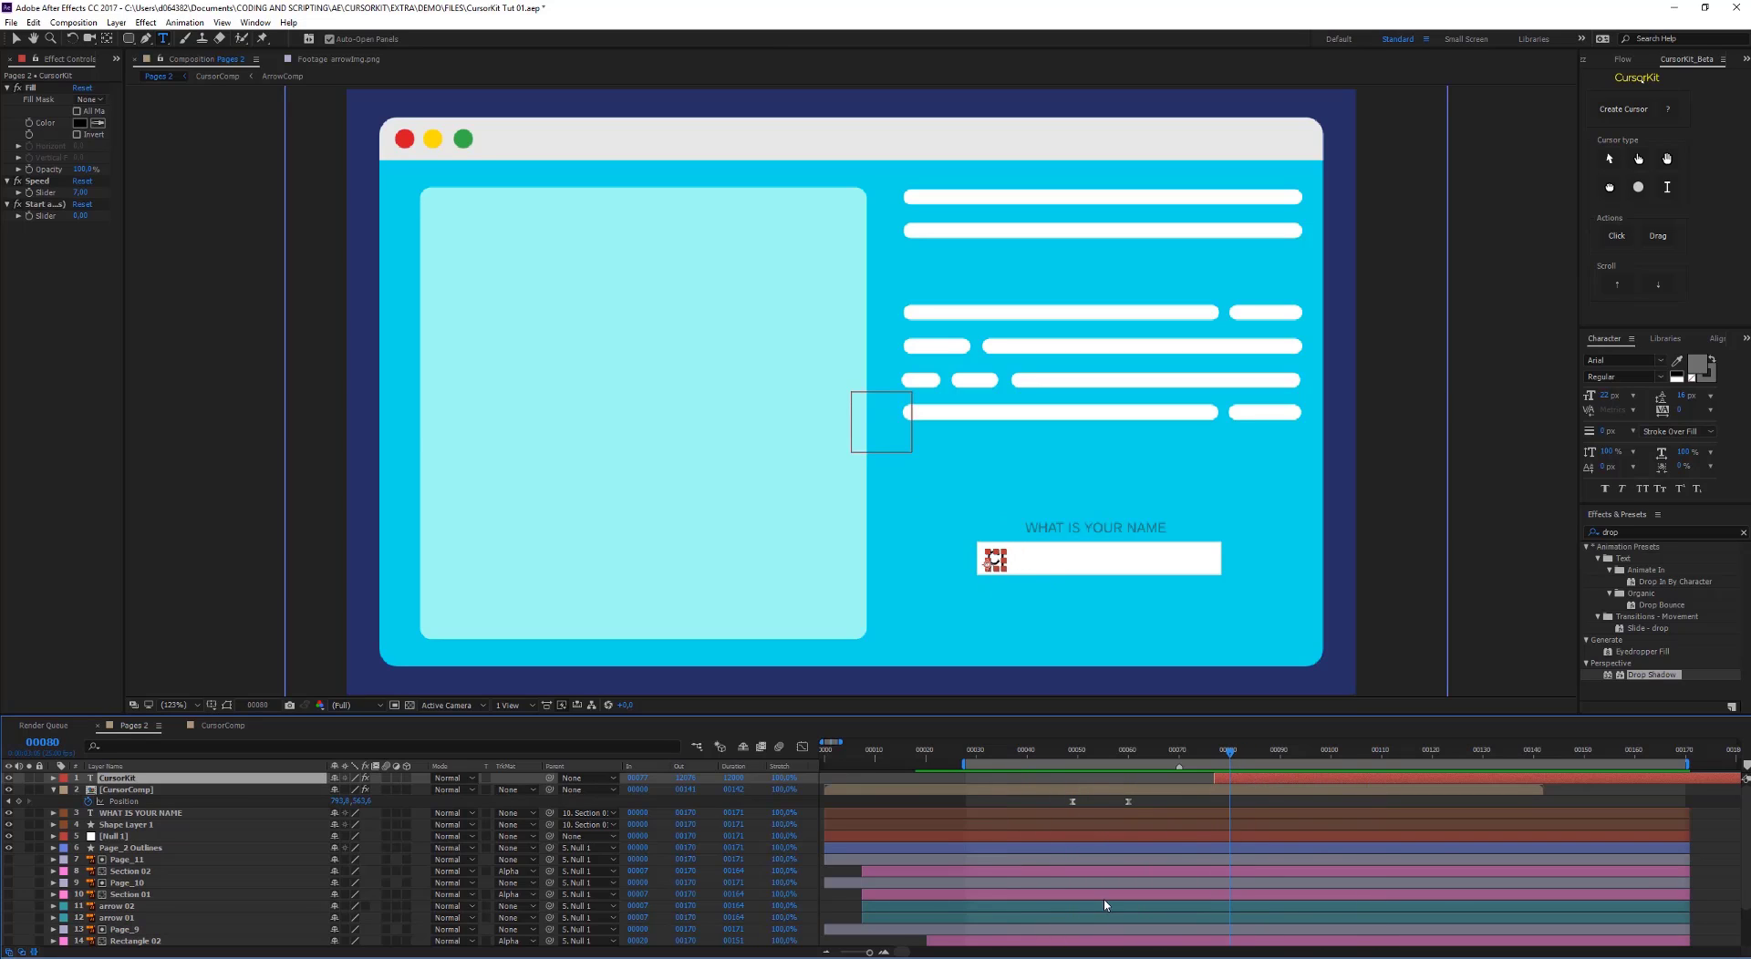
pyautogui.moveTo(125, 120); pyautogui.dragTo(202, 119)
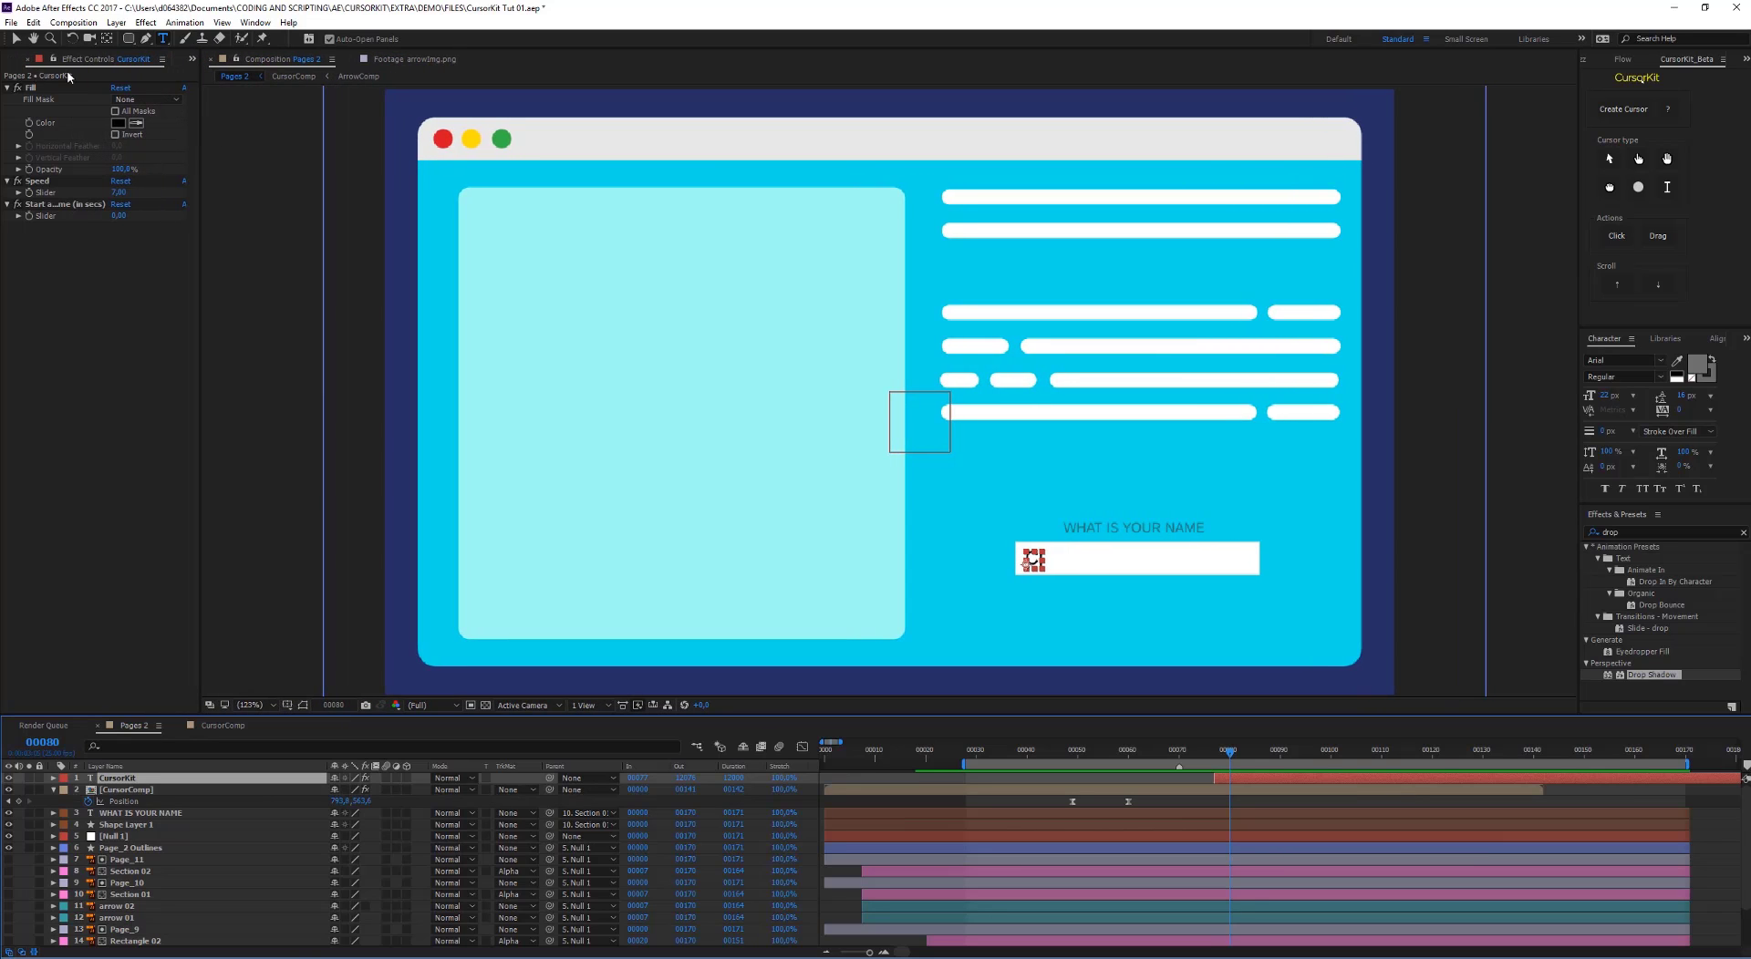
pyautogui.click(123, 127)
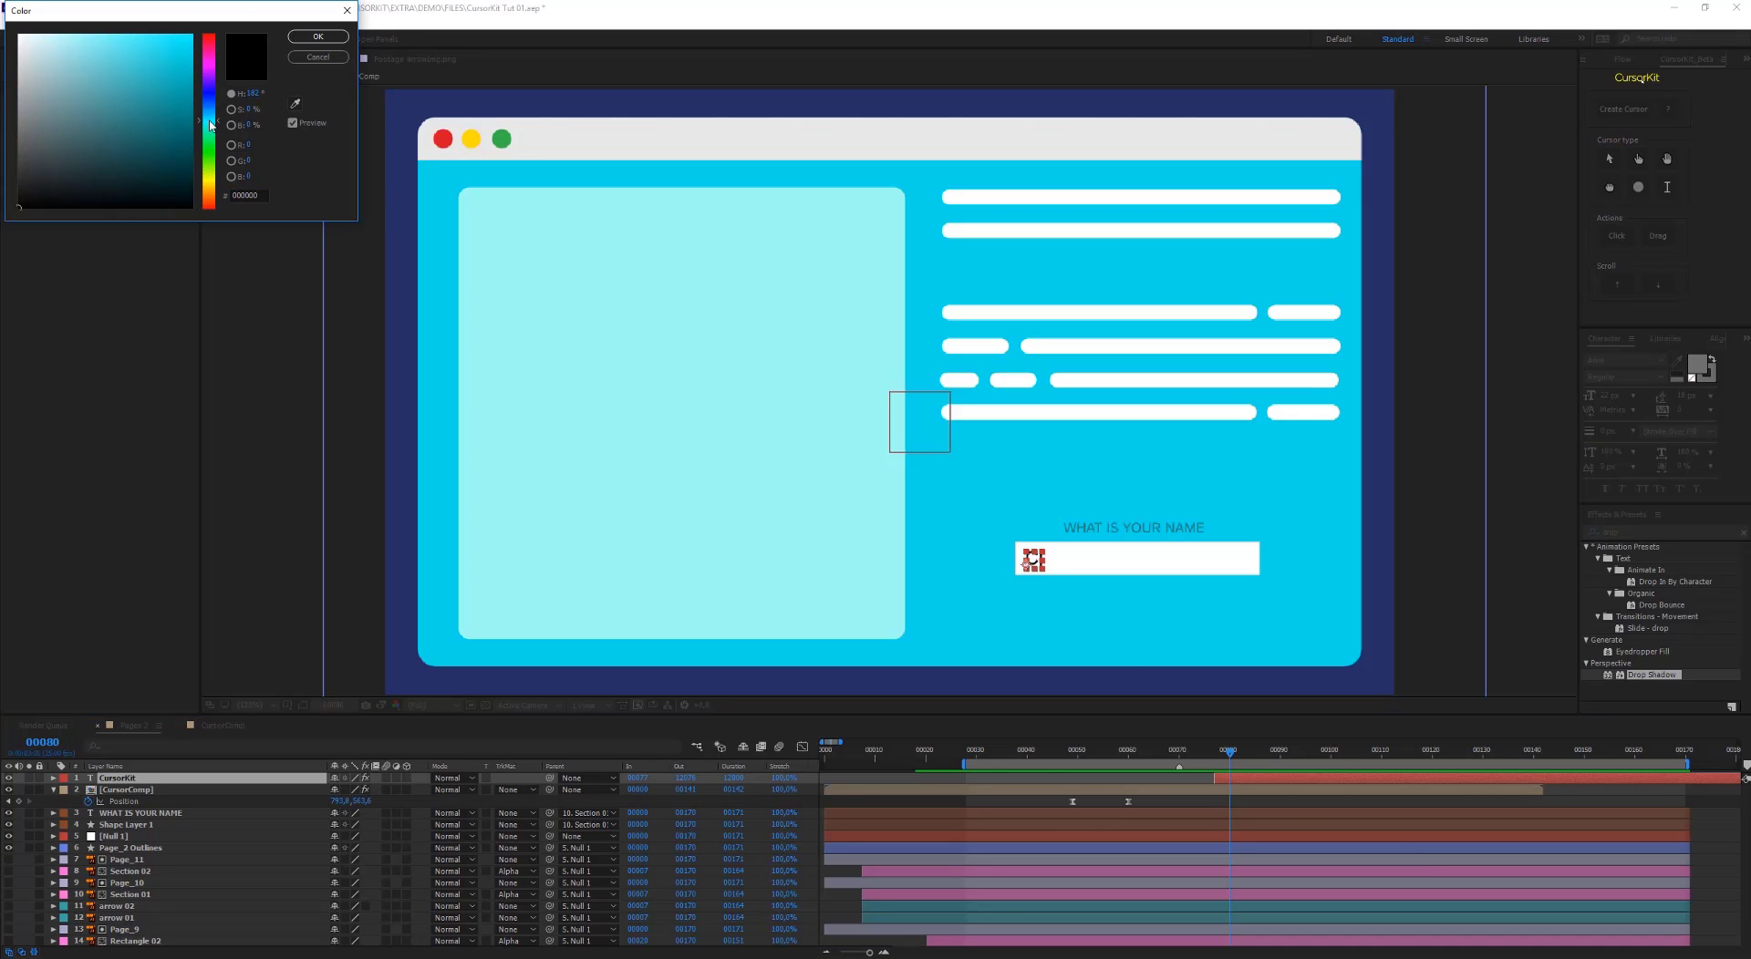
pyautogui.click(318, 37)
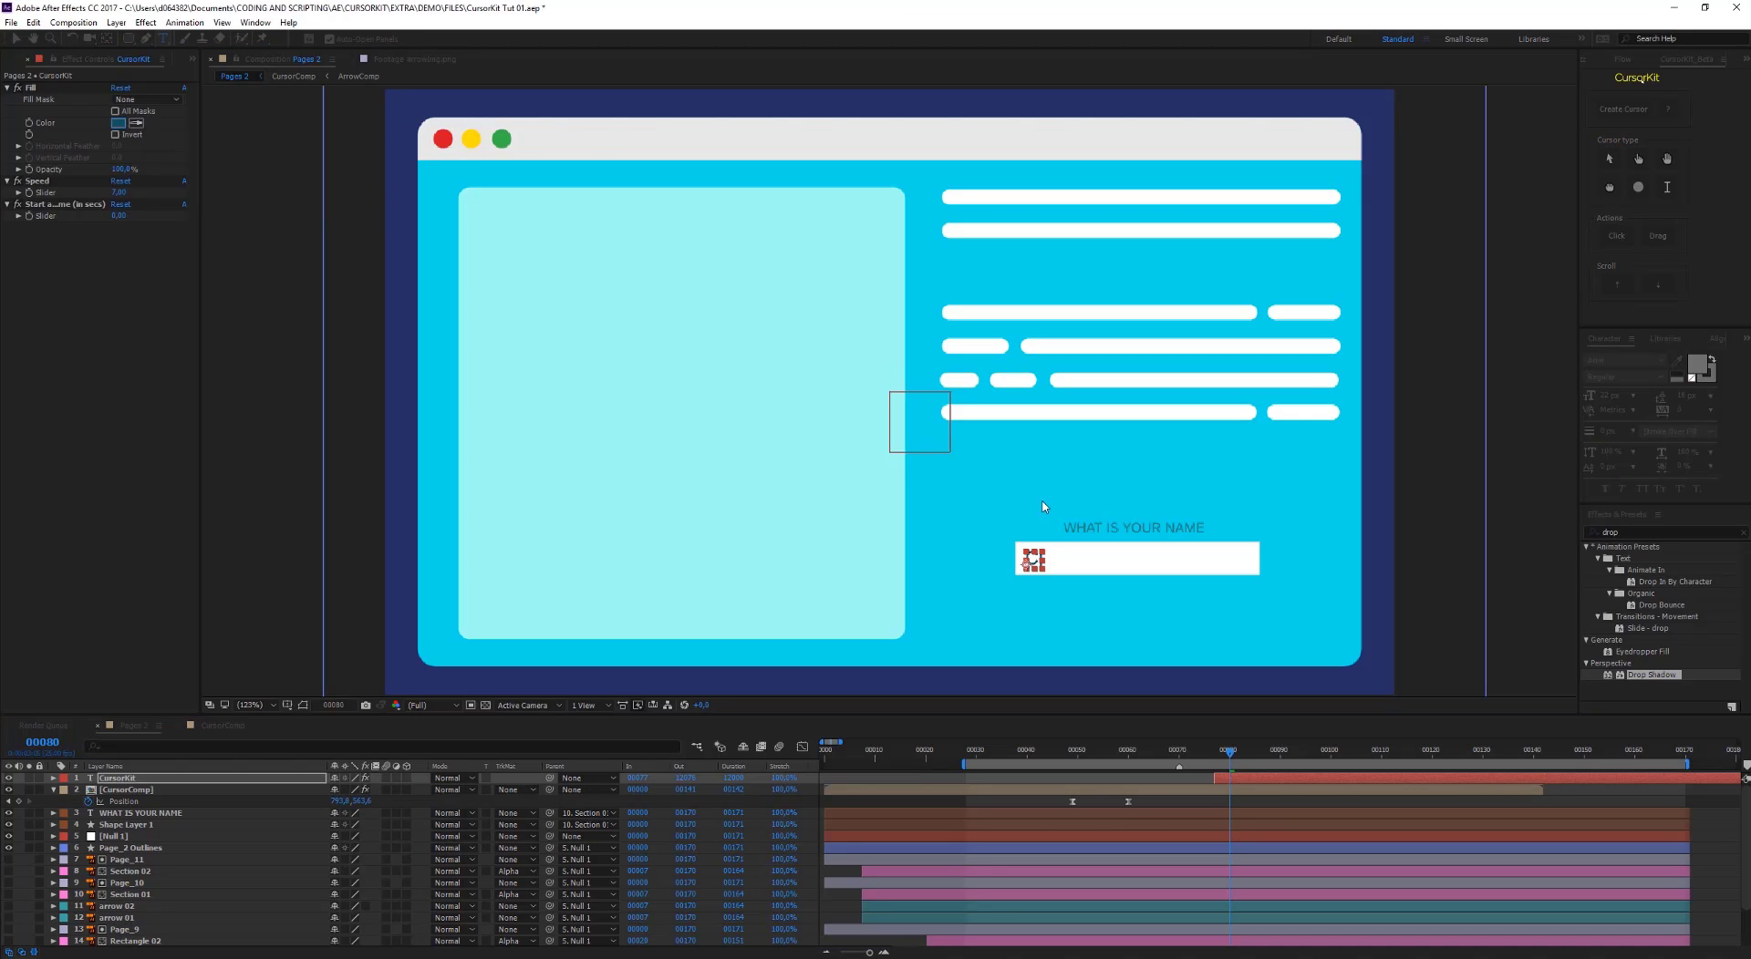
pyautogui.moveTo(1231, 763); pyautogui.dragTo(1305, 756)
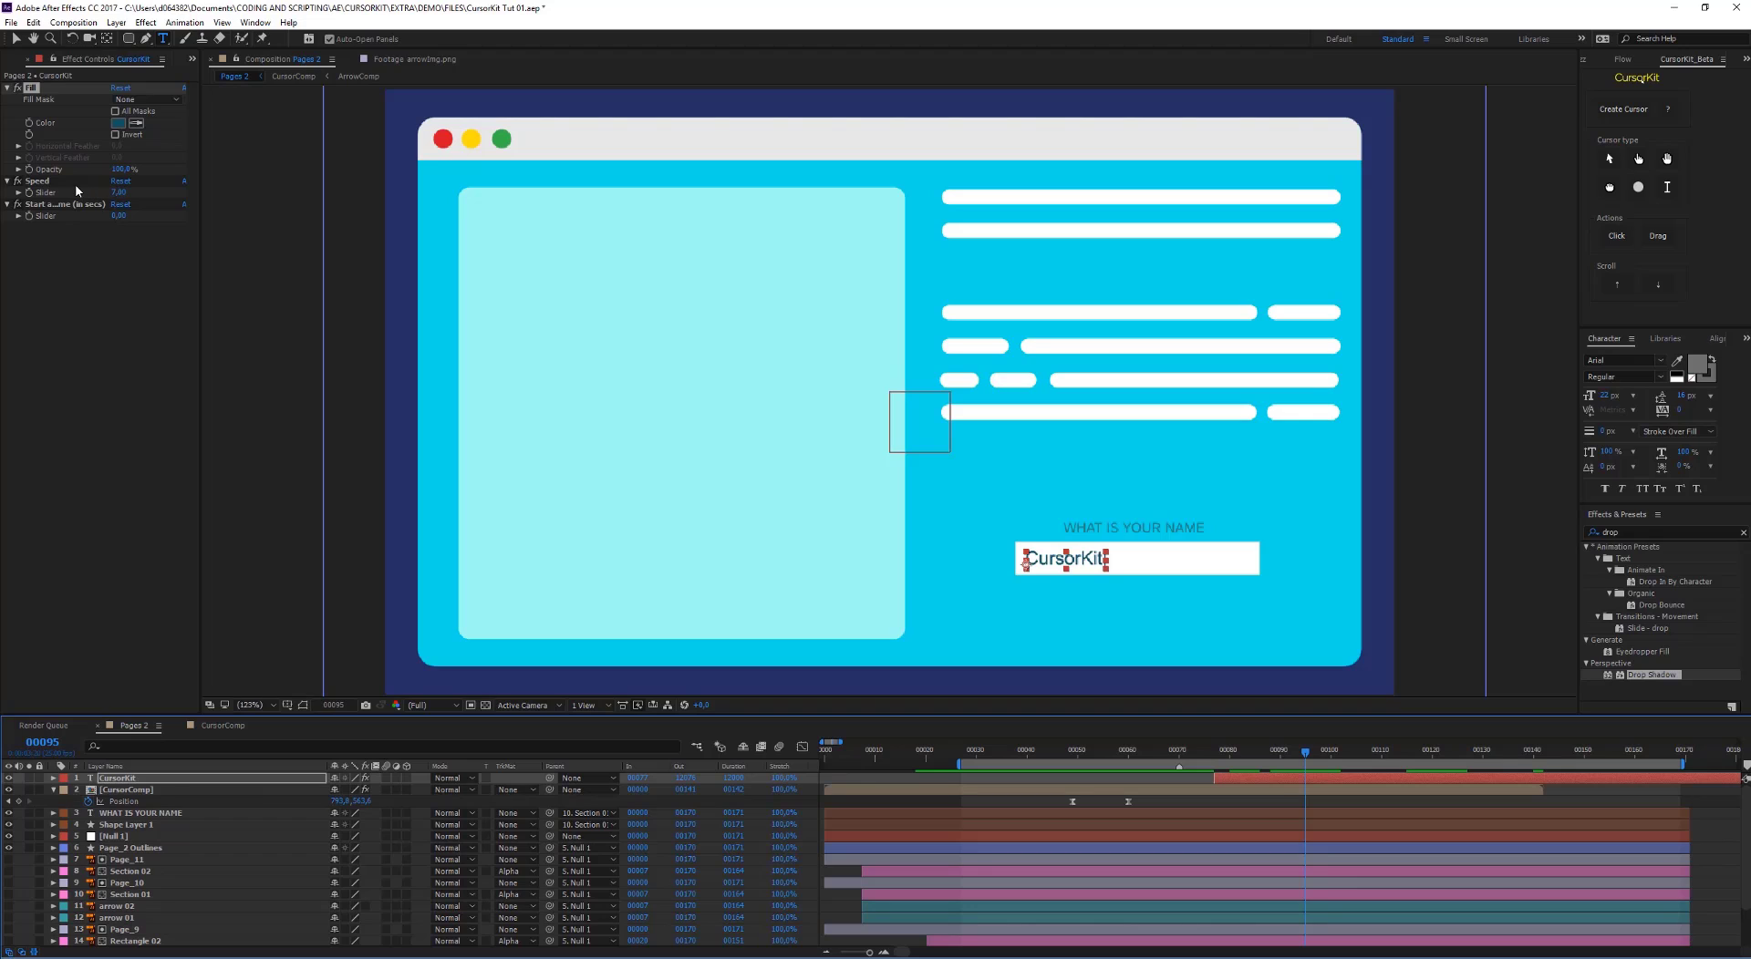
# Set the typing text's Speed to 20 and scrub through the faster typing
pyautogui.click(118, 192)
pyautogui.write('20')
pyautogui.press('Return')
pyautogui.moveTo(1227, 756); pyautogui.dragTo(1285, 756)
# Try the typing text's Speed at 1 with a preview, and set it to 5
pyautogui.click(119, 192)
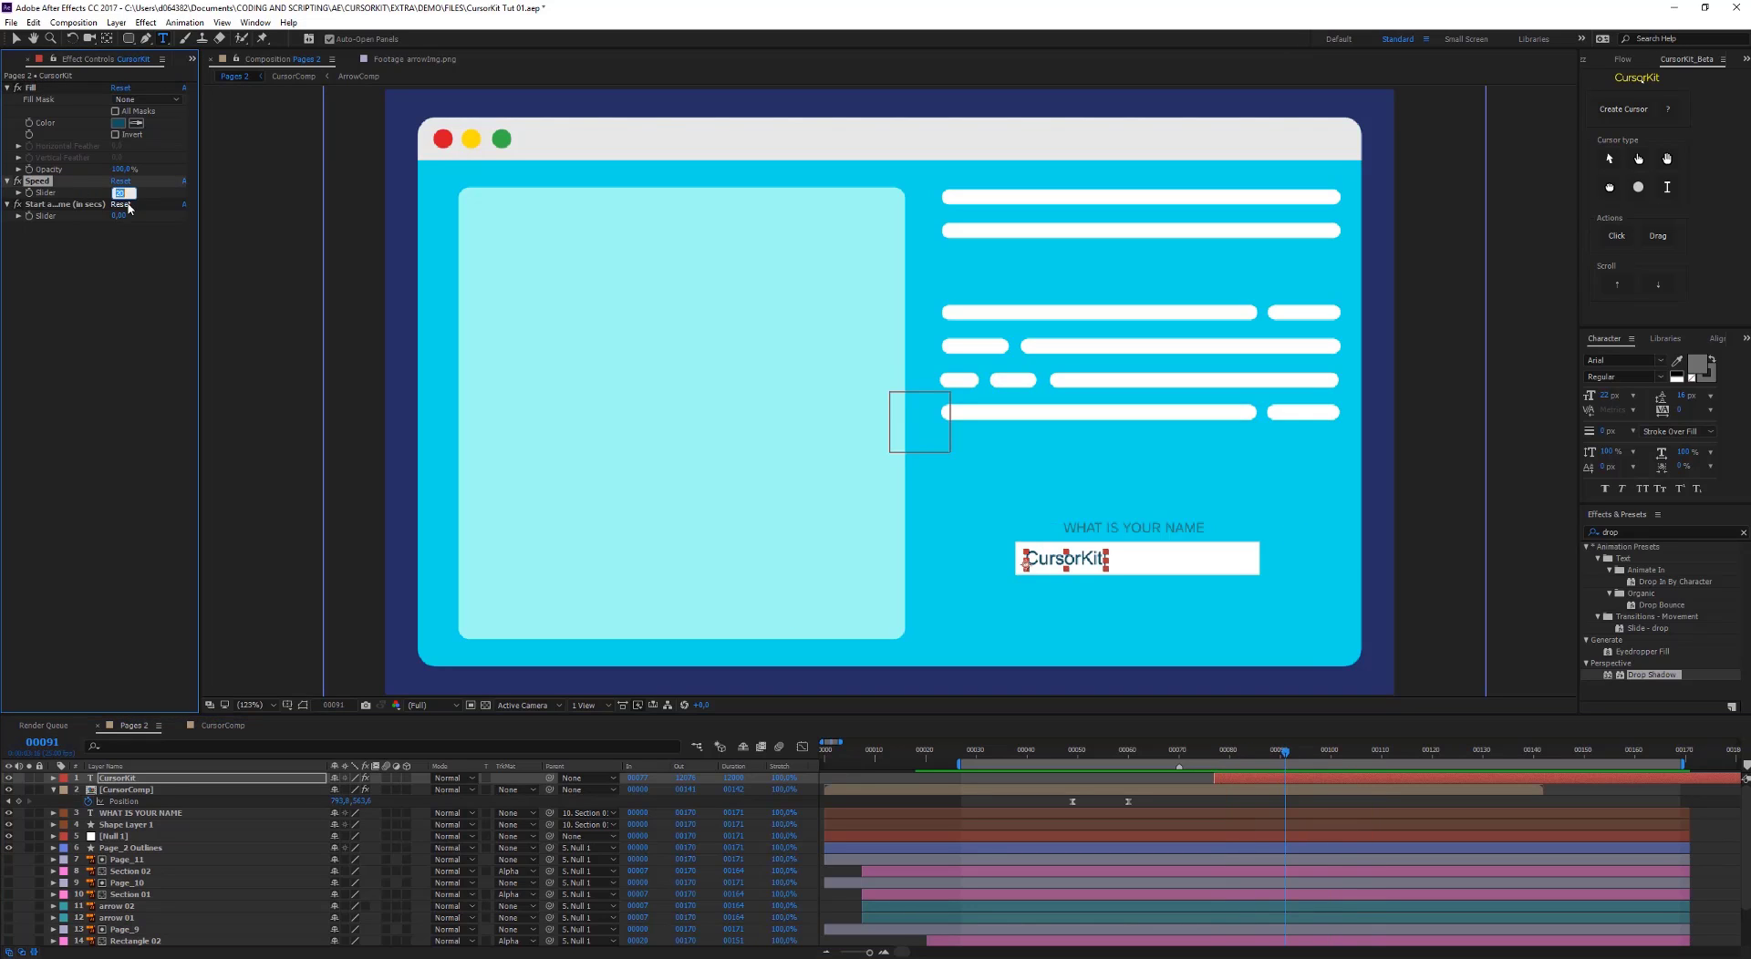
pyautogui.write('1')
pyautogui.click(1215, 756)
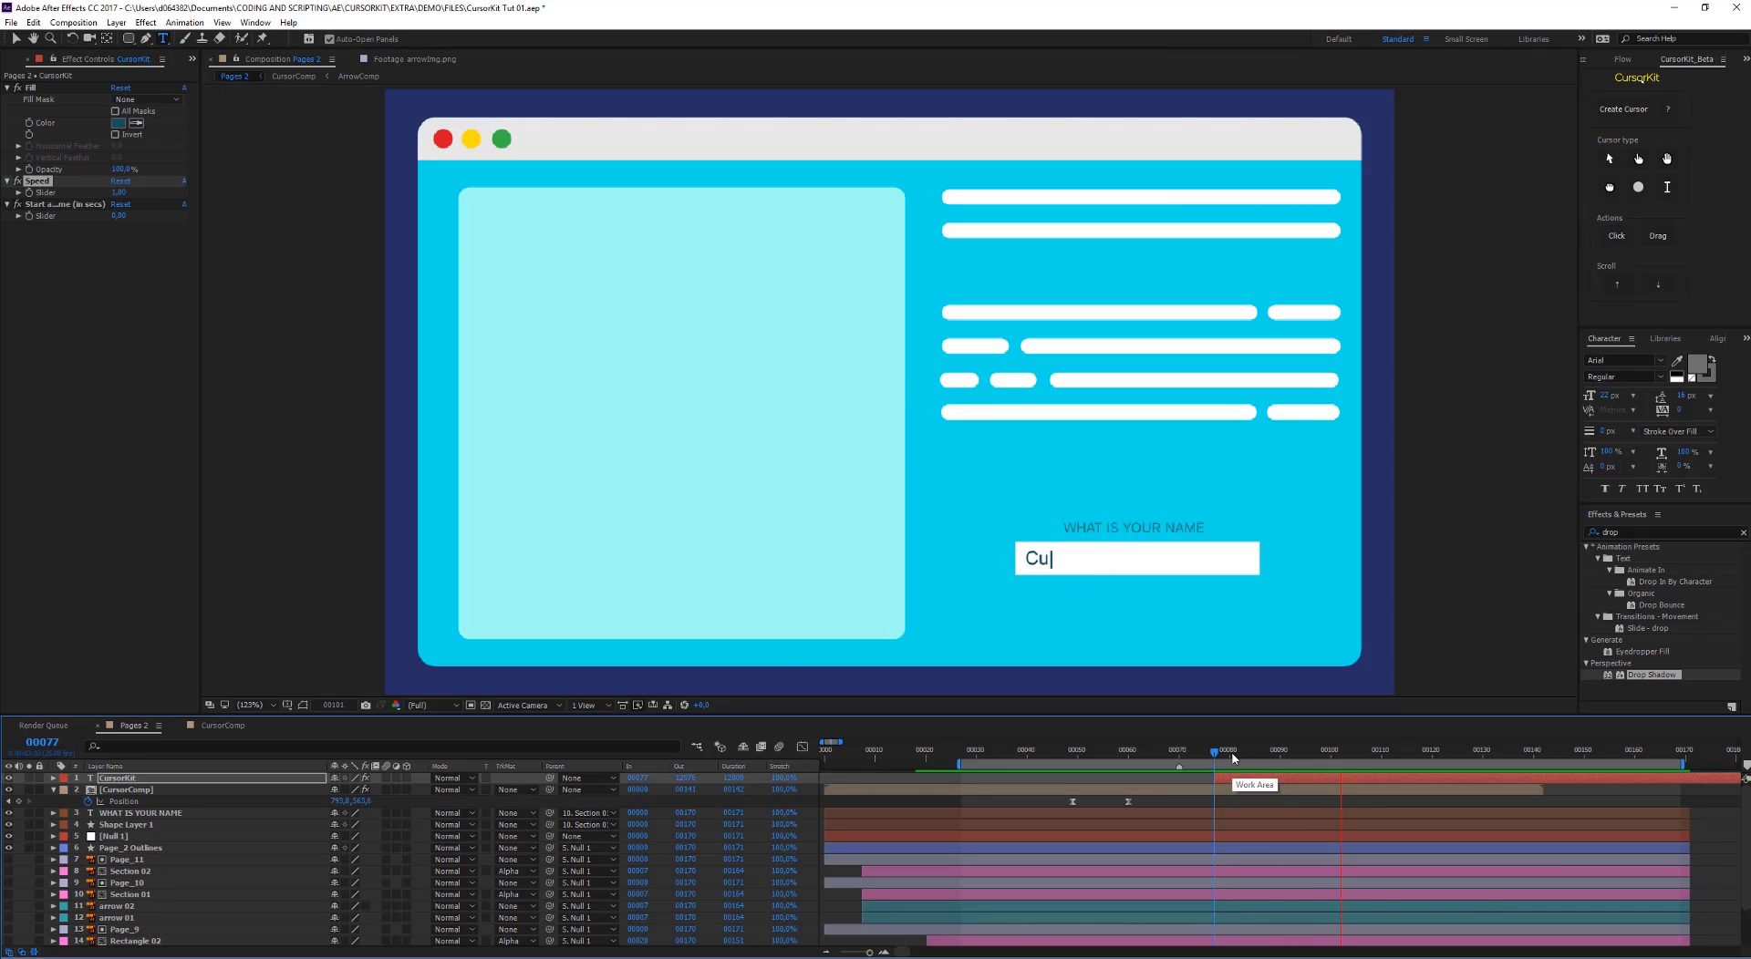
pyautogui.moveTo(1233, 754); pyautogui.dragTo(1336, 755)
pyautogui.press('space')
pyautogui.press('space')
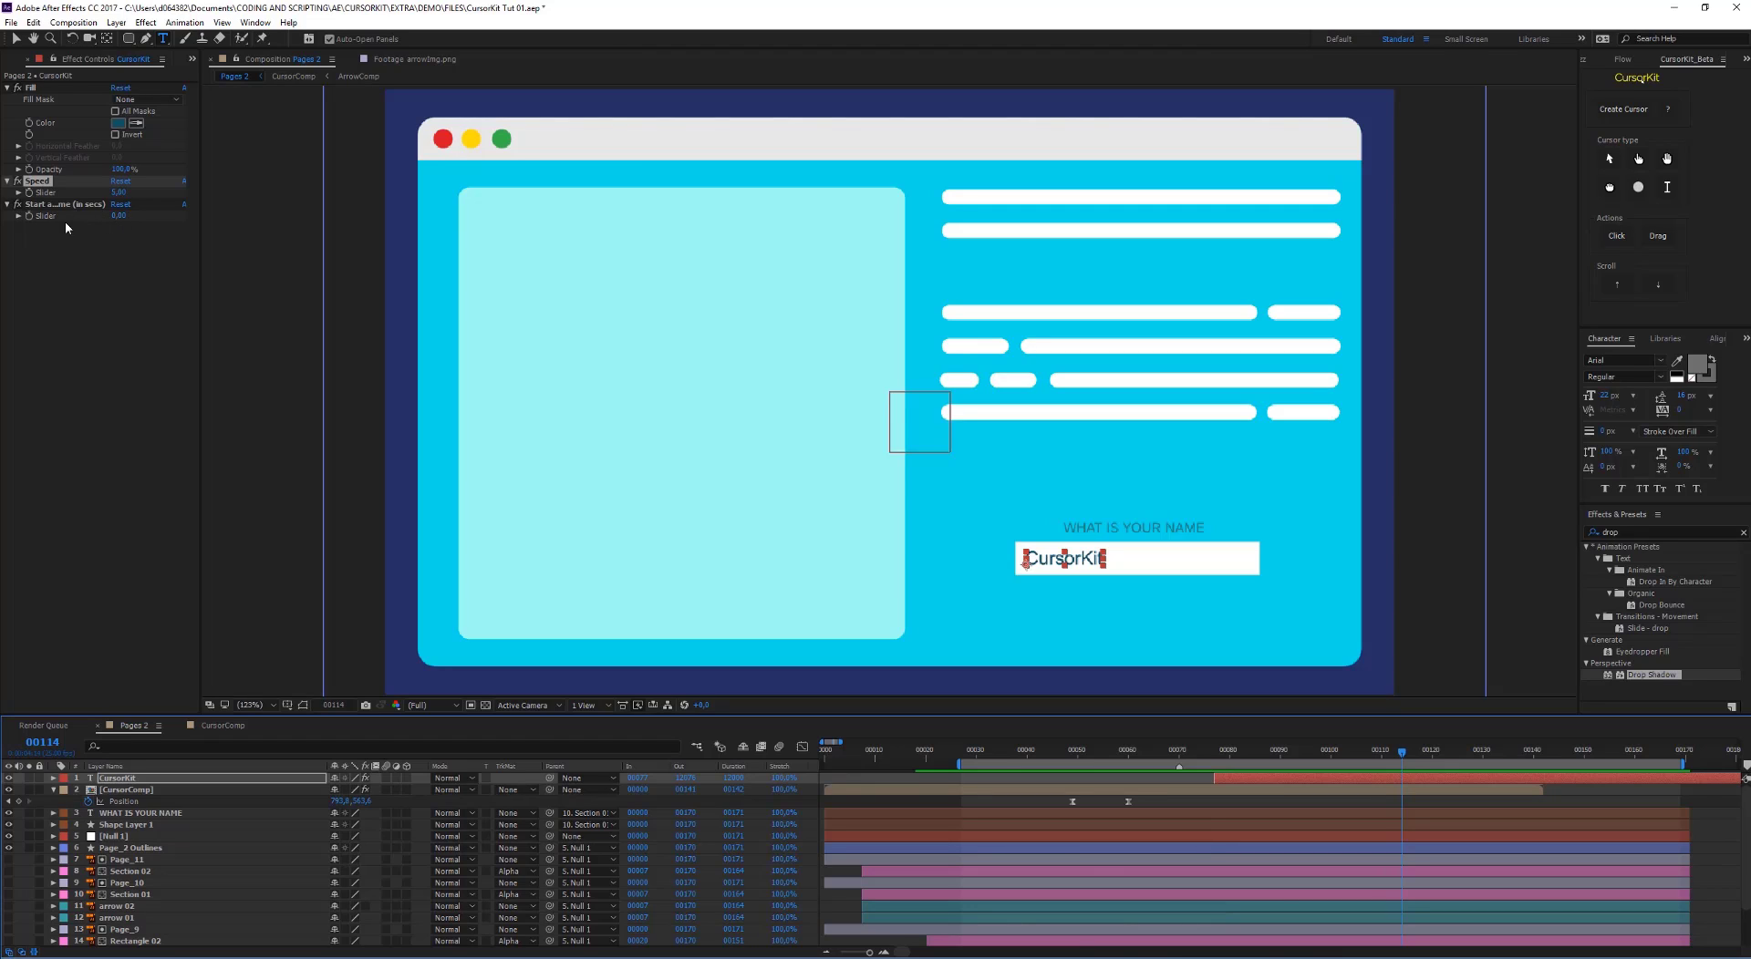
# Move the CursorKit text layer to start at frame 70, set its start time slider to 4, and preview the delay
pyautogui.moveTo(1250, 758)
pyautogui.mouseDown()
pyautogui.moveTo(1129, 766)
pyautogui.moveTo(1198, 785)
pyautogui.moveTo(1181, 787)
pyautogui.moveTo(1213, 761)
pyautogui.moveTo(1263, 774)
pyautogui.moveTo(1202, 774)
pyautogui.moveTo(1266, 778)
pyautogui.mouseUp()
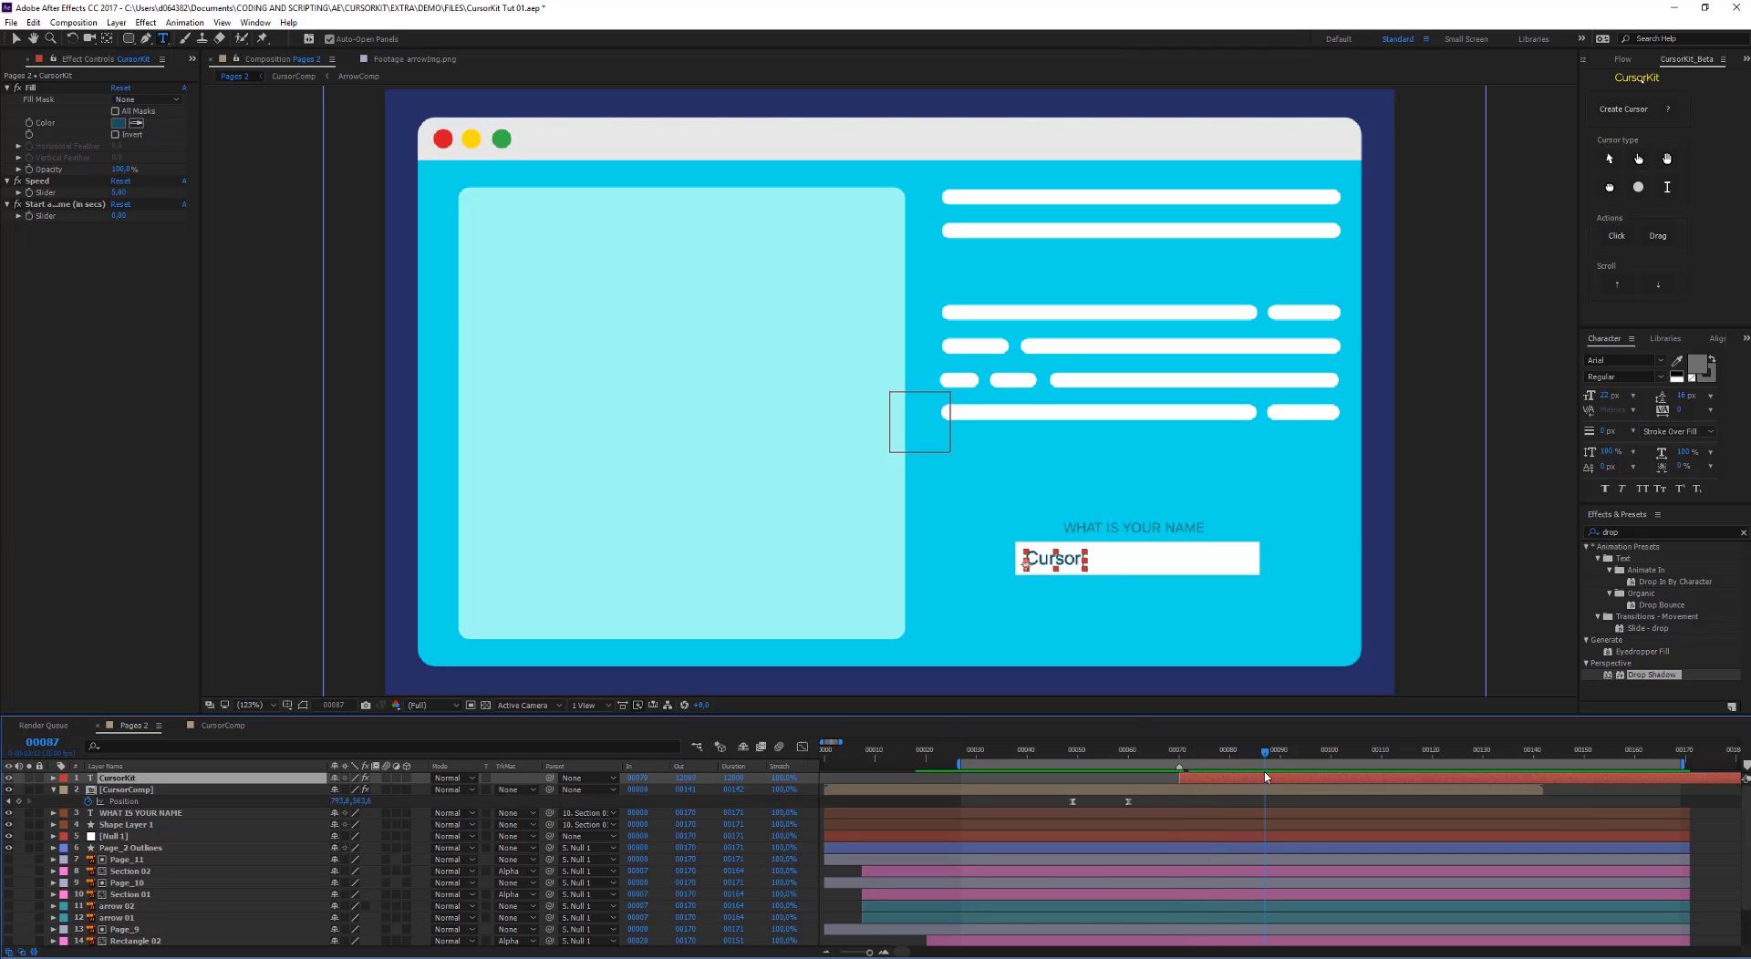
pyautogui.moveTo(113, 217); pyautogui.dragTo(128, 219)
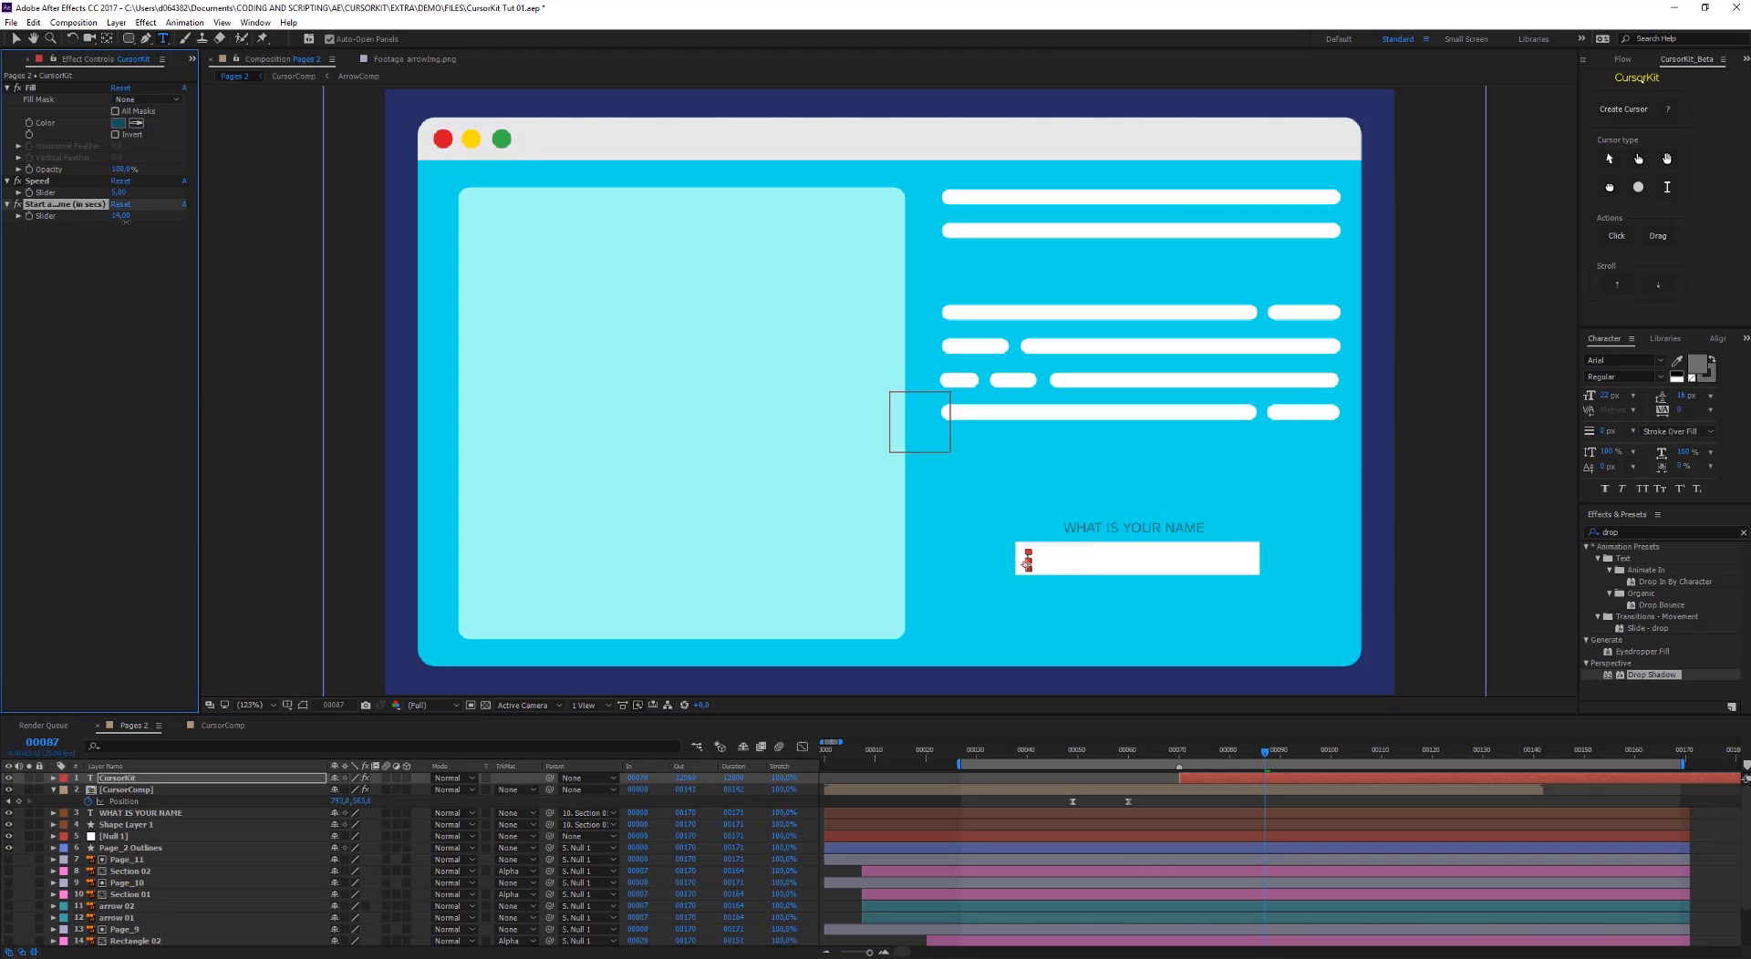
pyautogui.press('space')
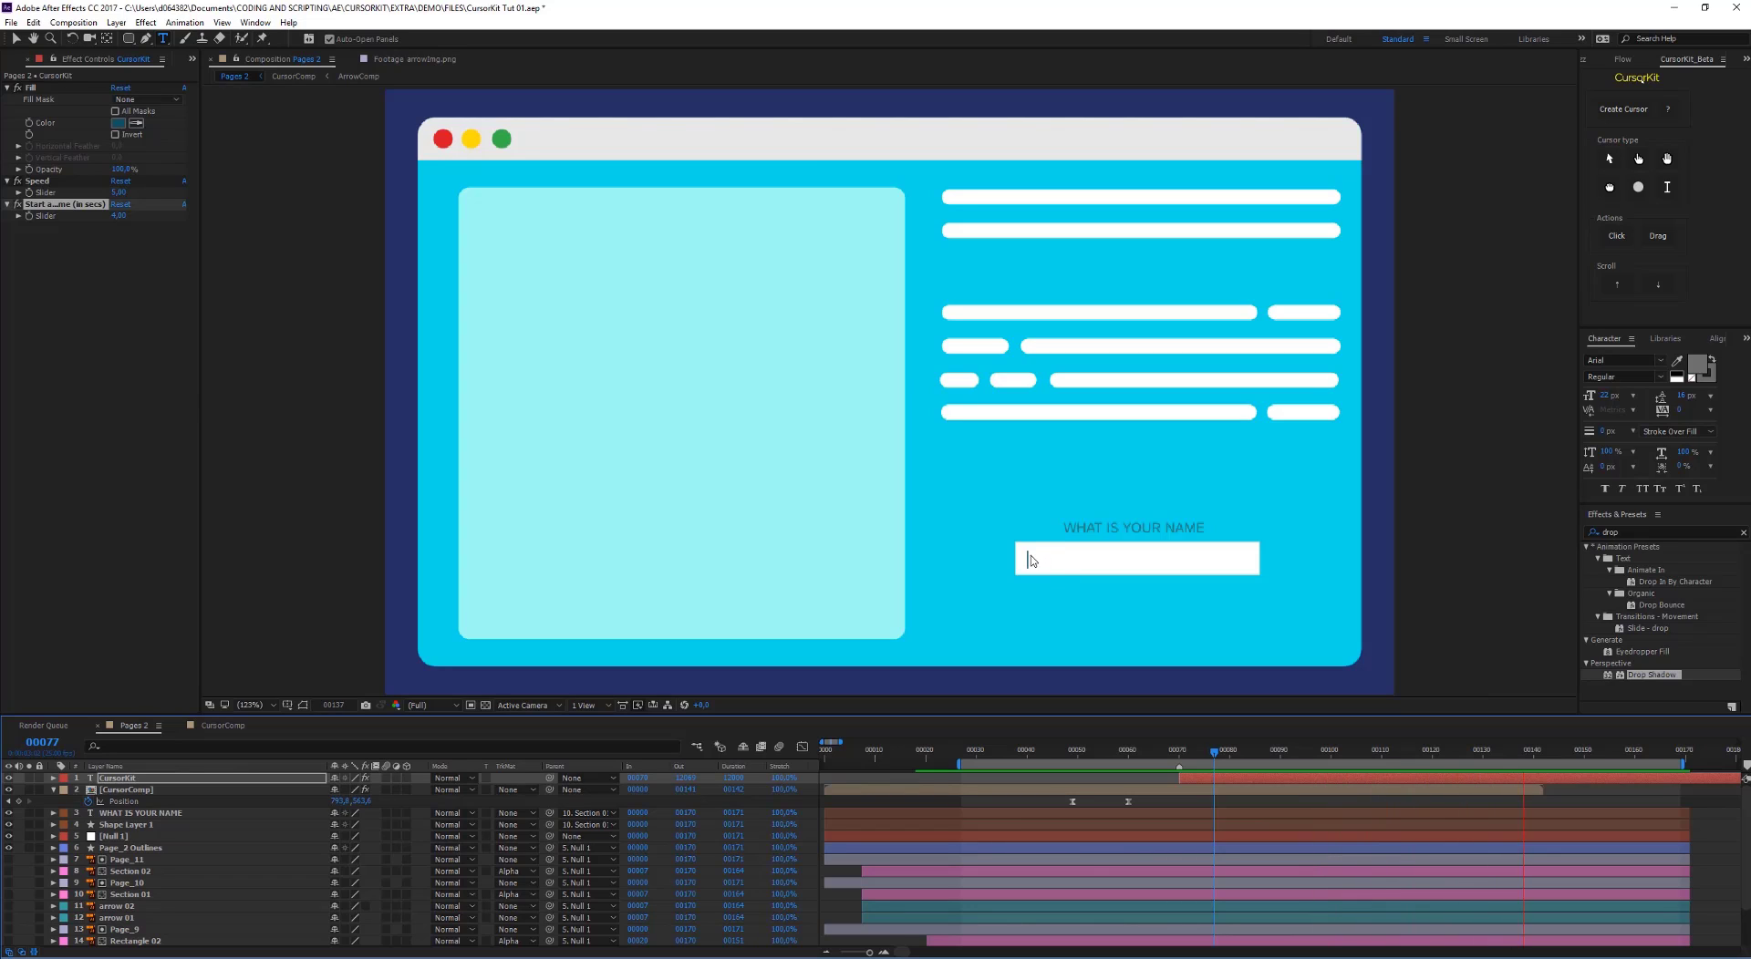
pyautogui.moveTo(1215, 755); pyautogui.dragTo(1179, 762)
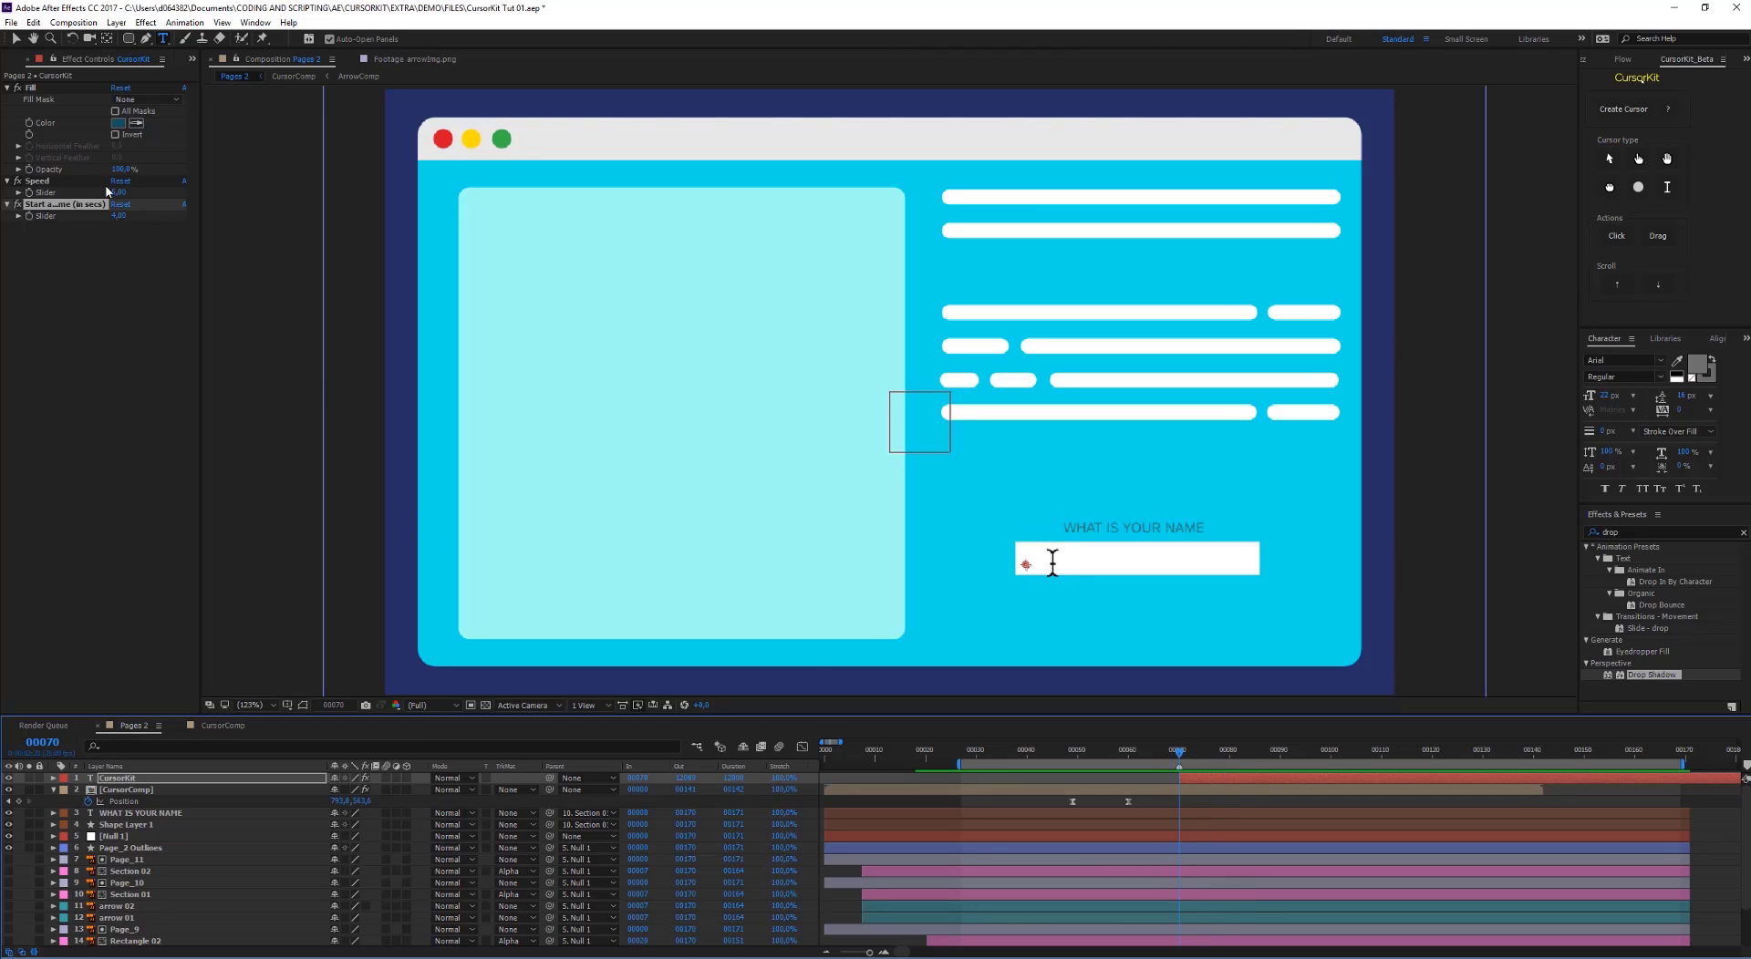
# Set the typing text's start time slider to 1 and preview the name-field animation from about frame 28
pyautogui.click(120, 216)
pyautogui.press('Return')
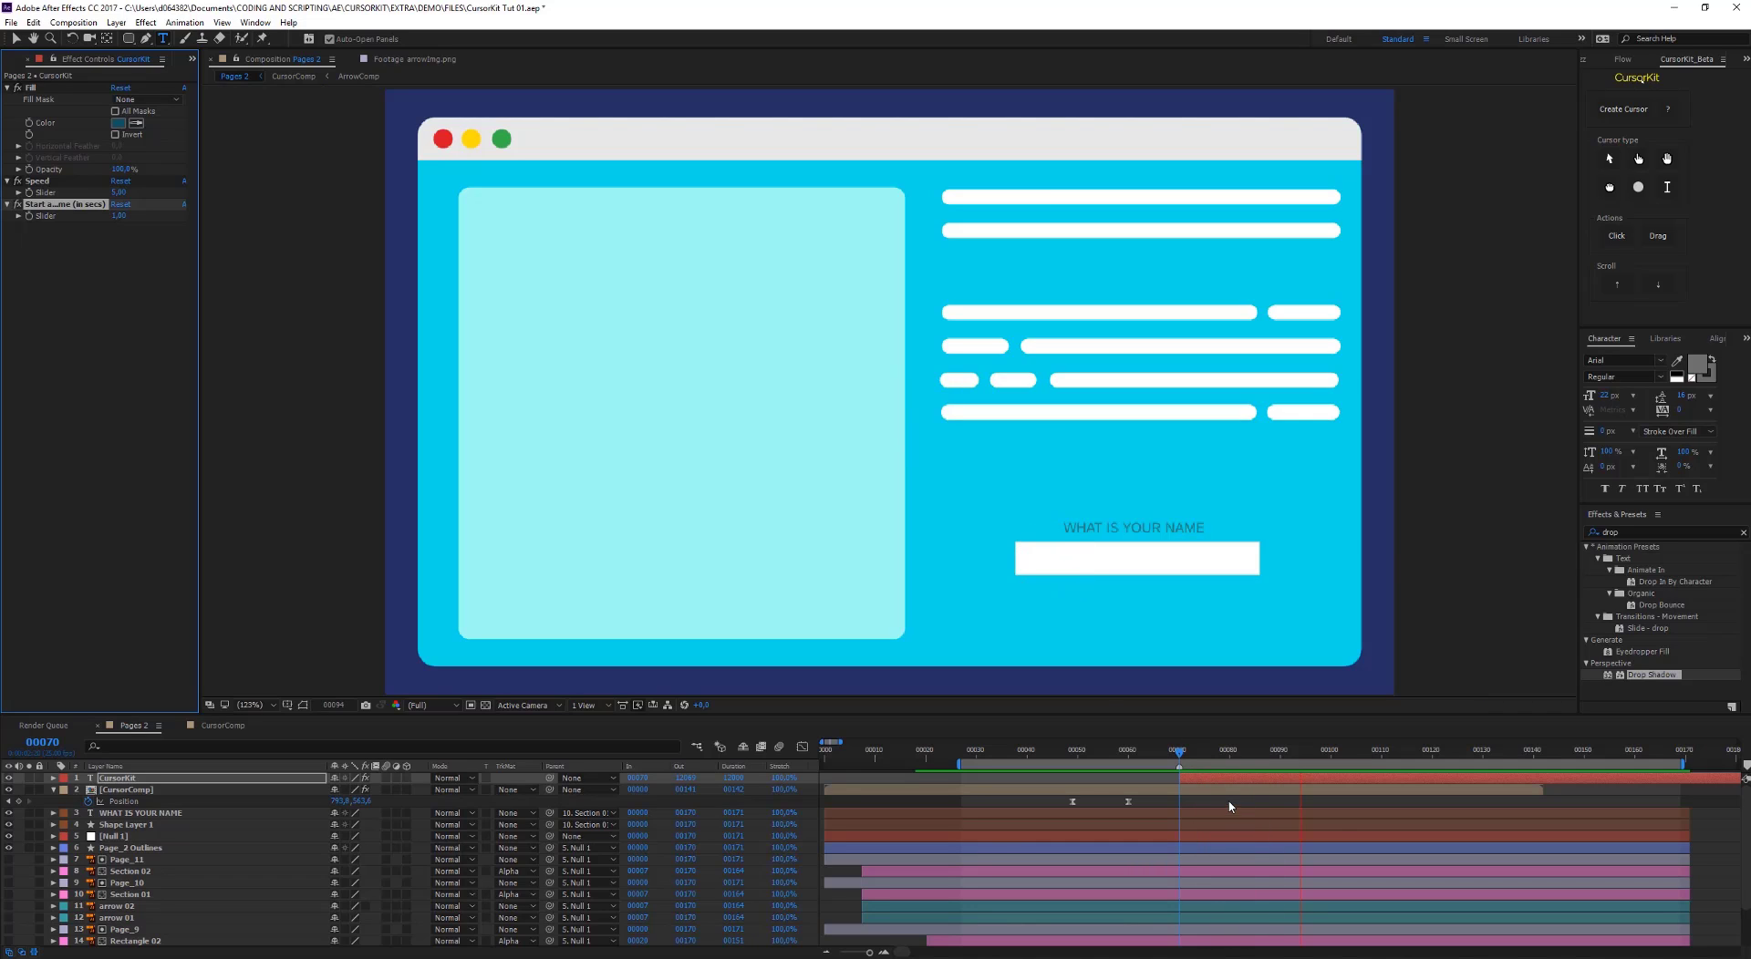
pyautogui.moveTo(1212, 759); pyautogui.dragTo(1156, 763)
pyautogui.click(1156, 759)
pyautogui.press('space')
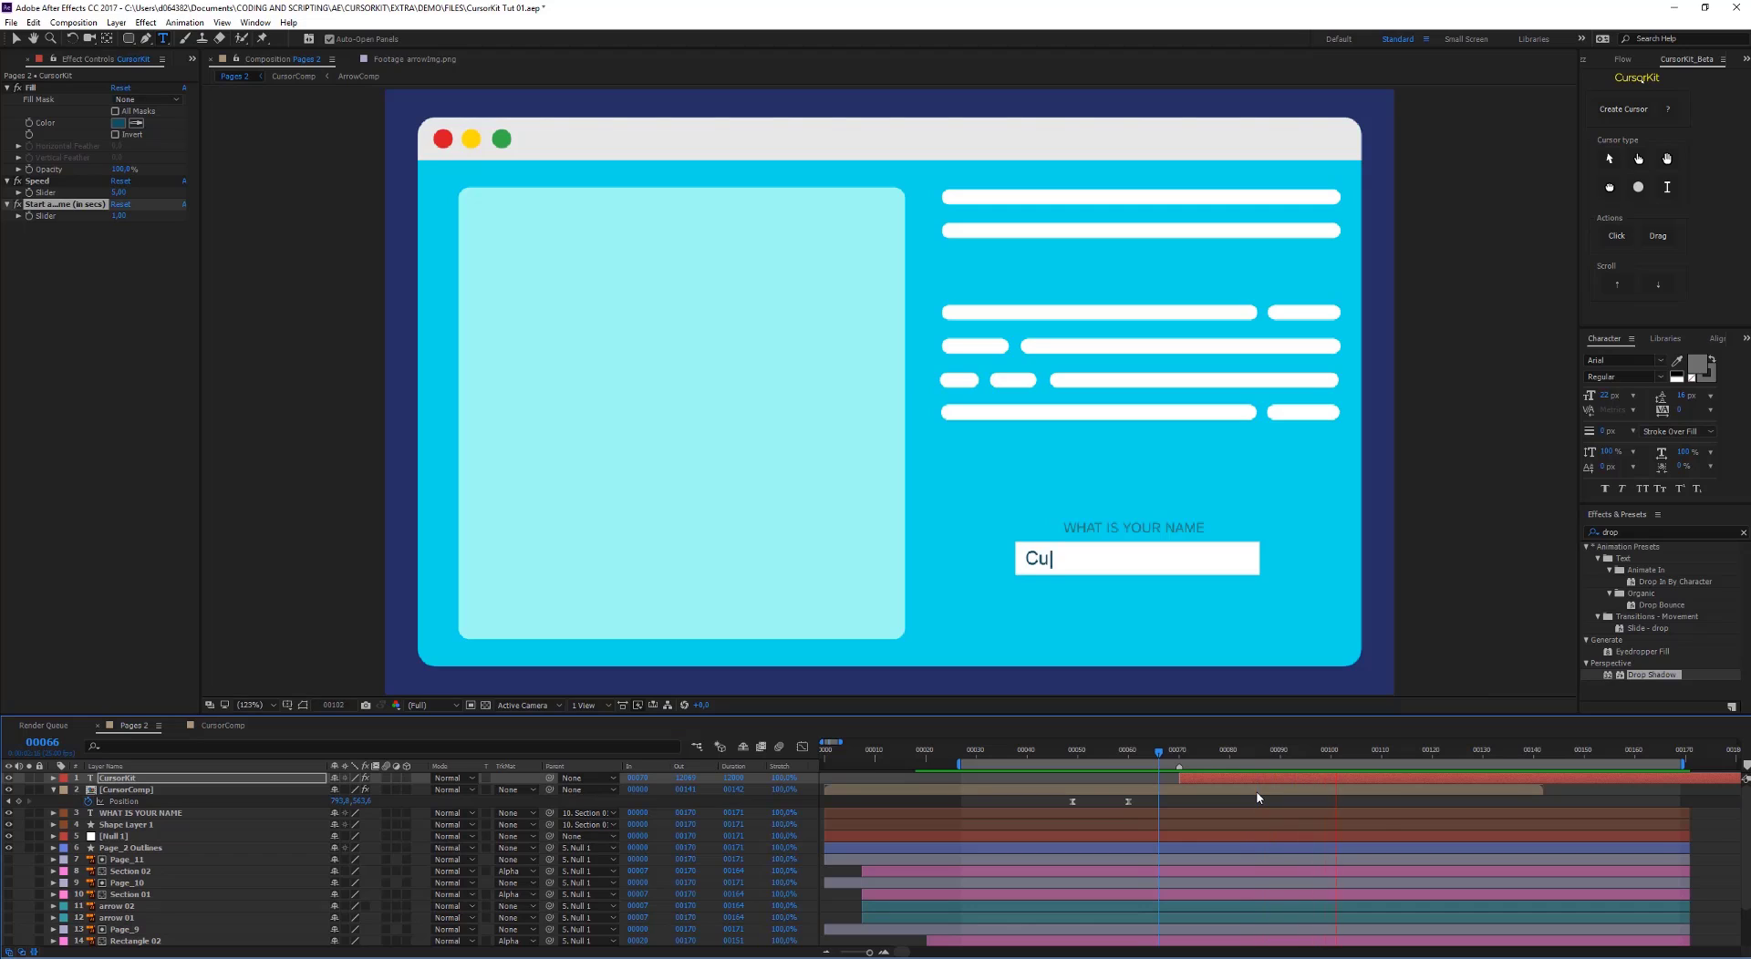
pyautogui.click(1084, 758)
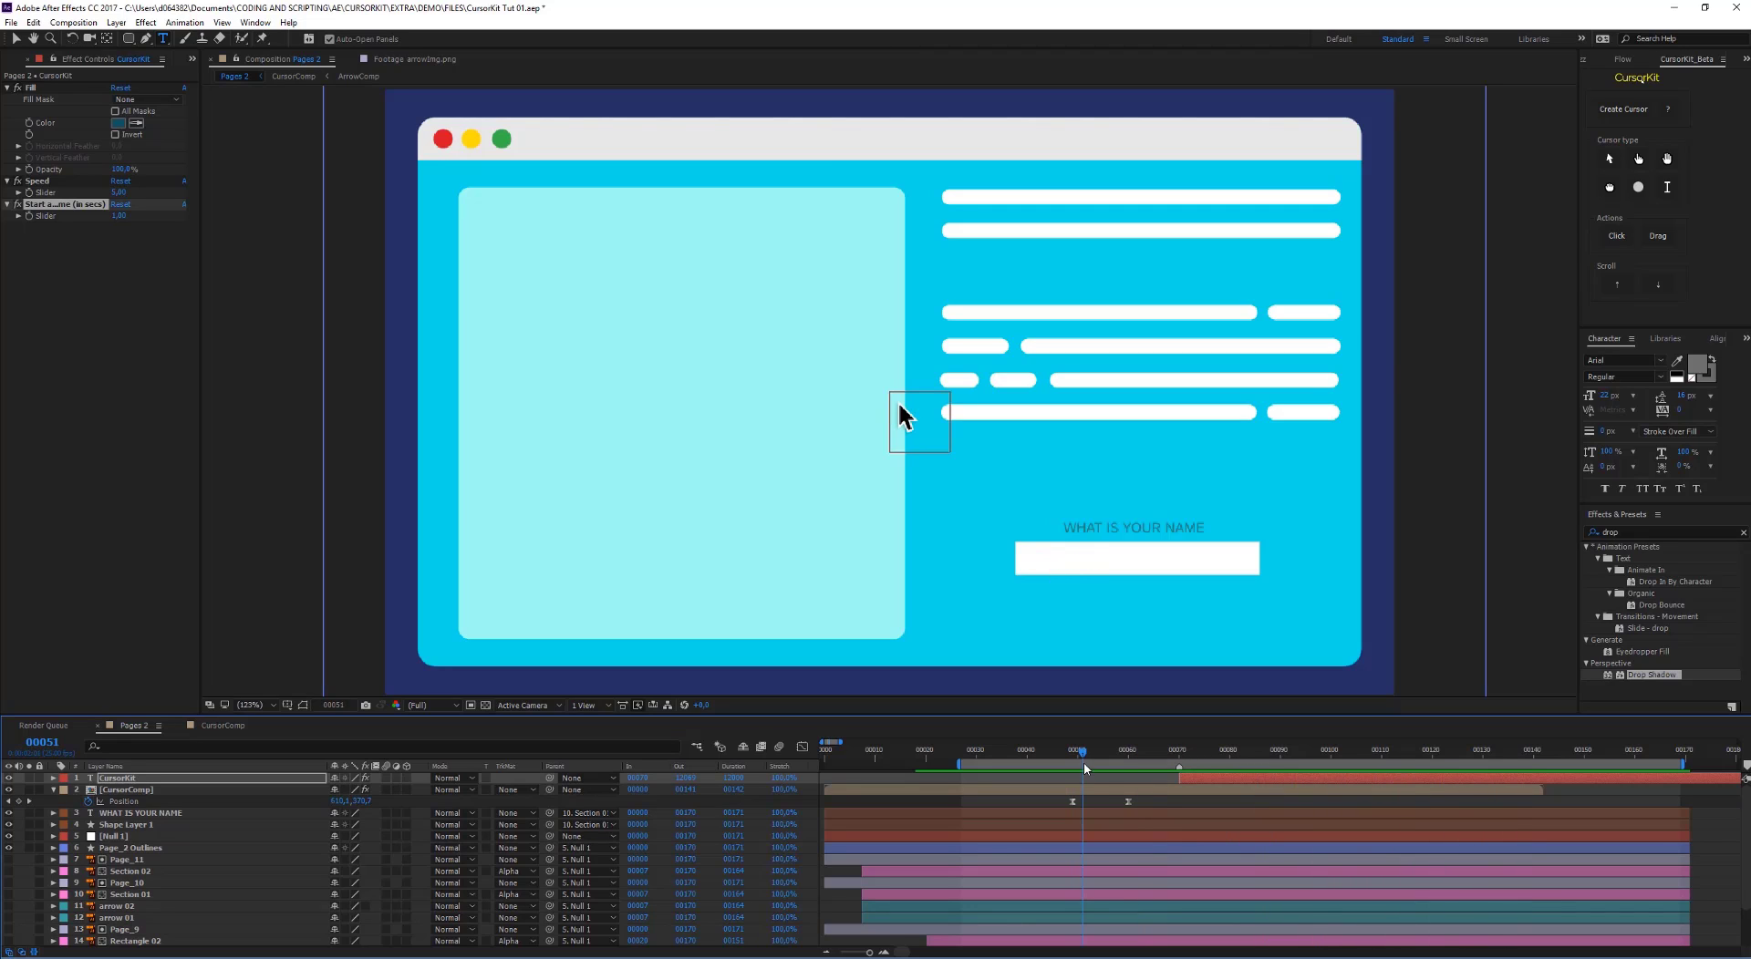
pyautogui.moveTo(1087, 758); pyautogui.dragTo(966, 758)
pyautogui.press('space')
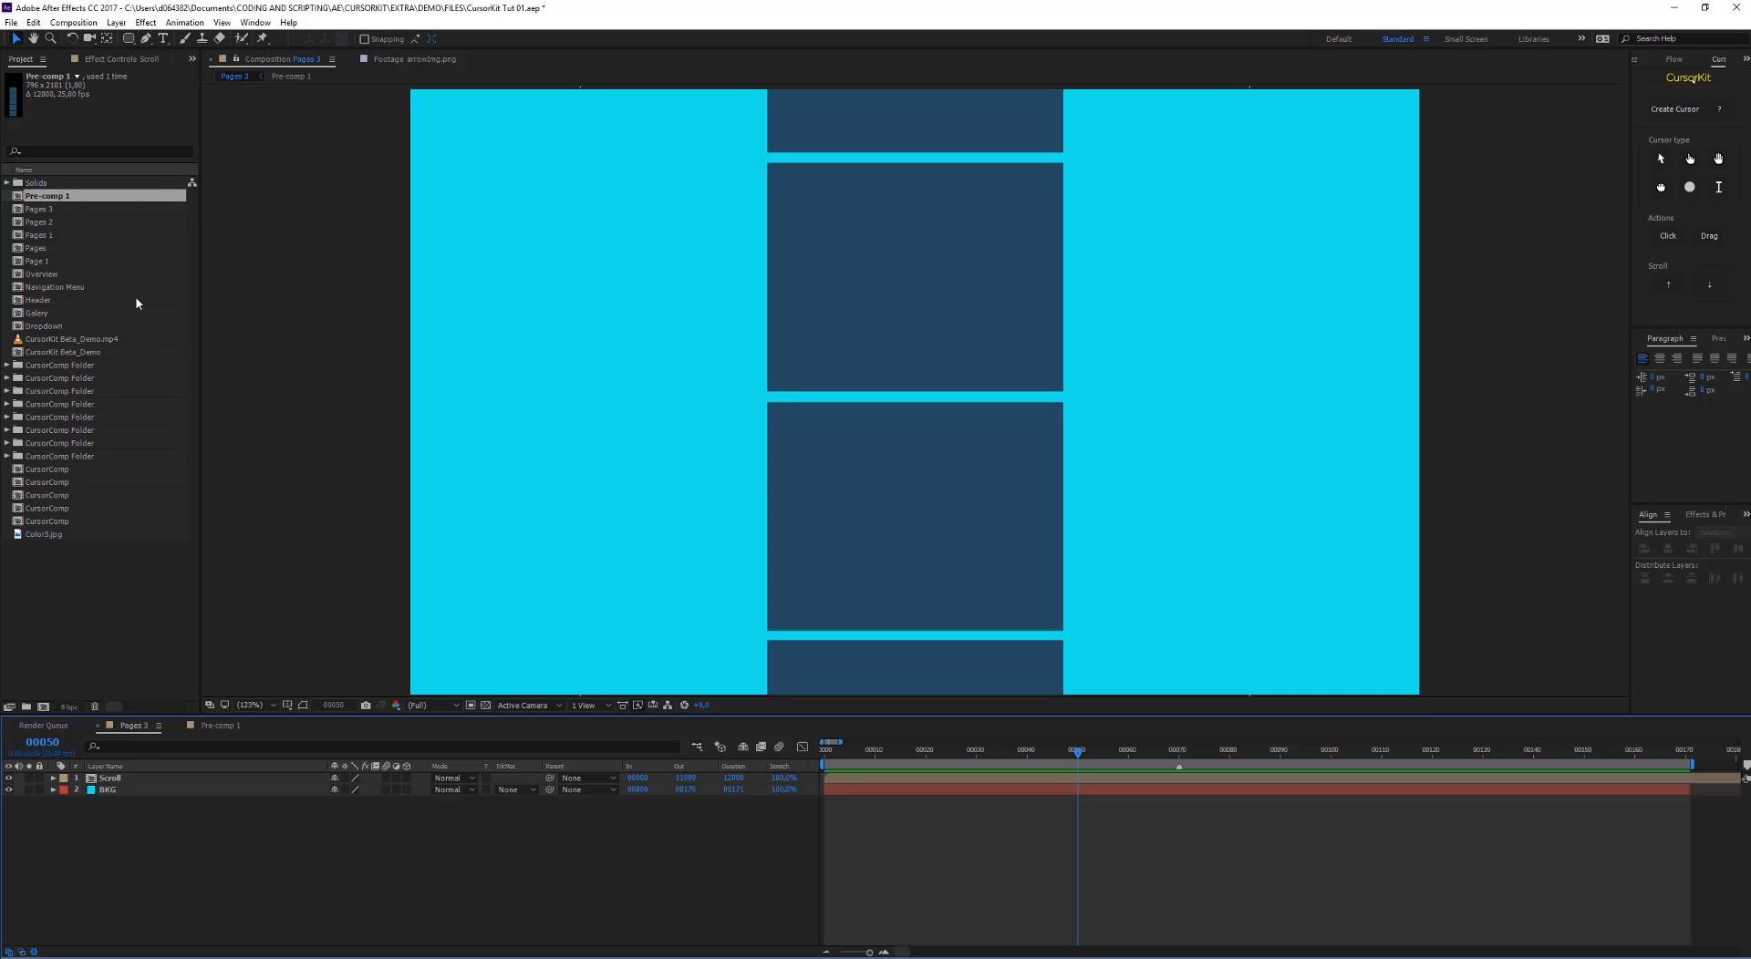
# Create a new cursor in the Pages 3 composition at frame 50
pyautogui.click(53, 211)
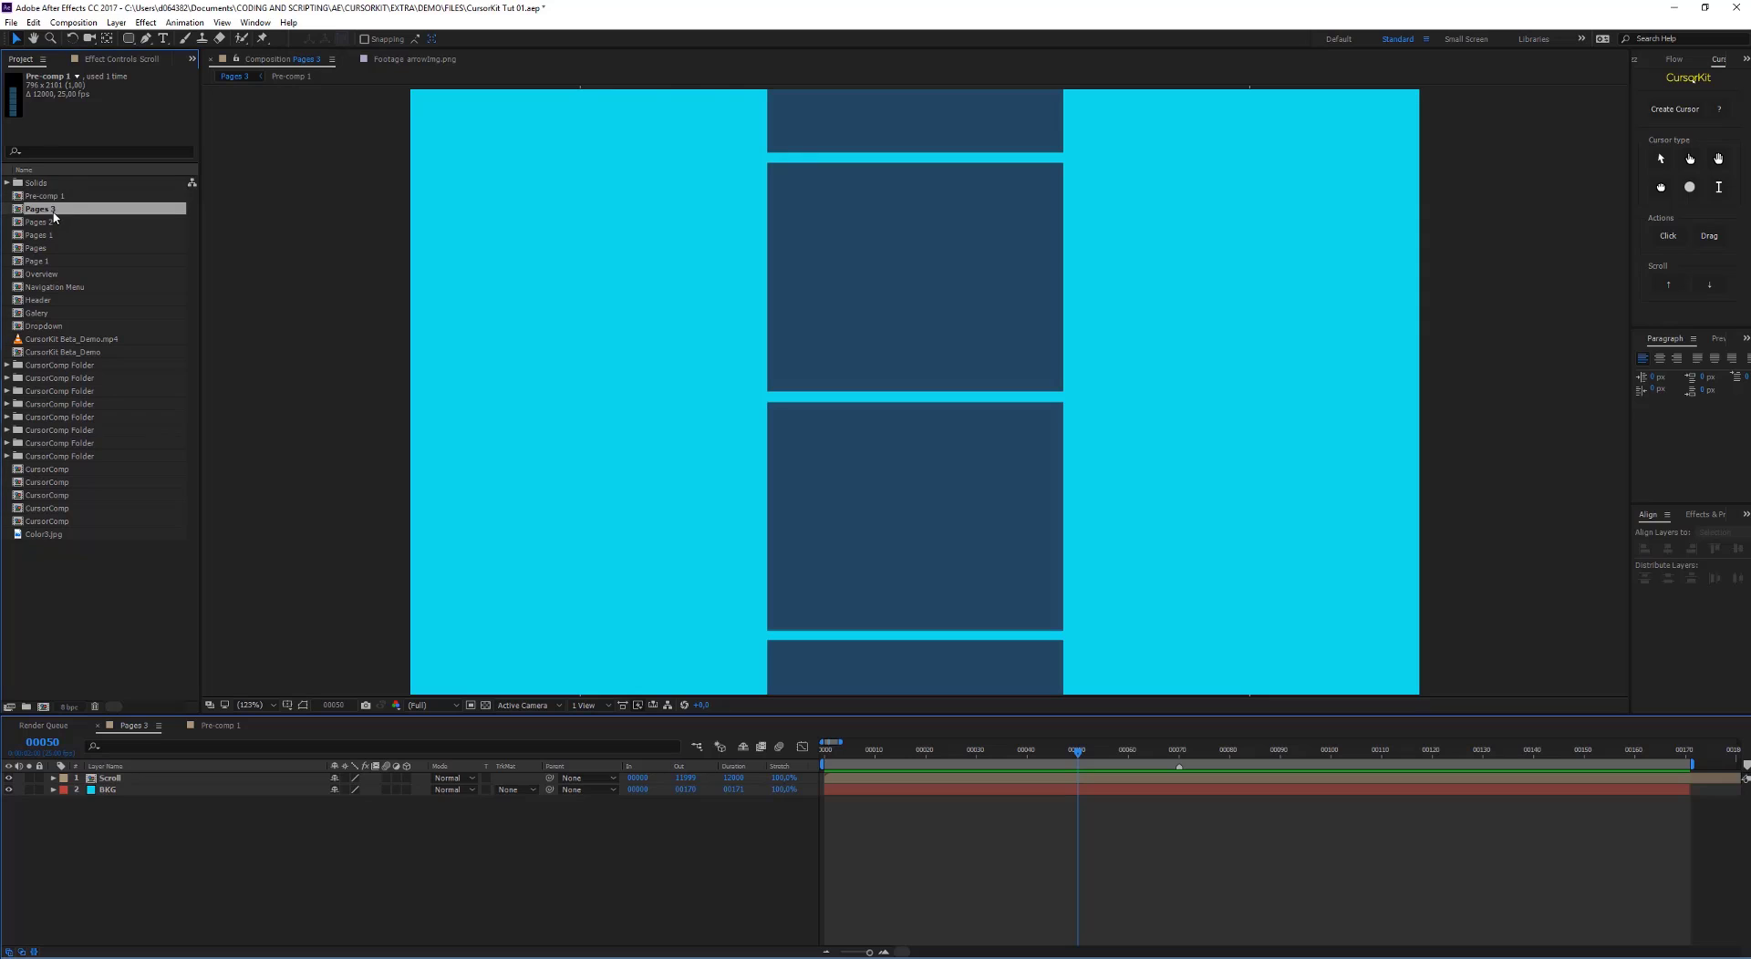
pyautogui.click(1671, 111)
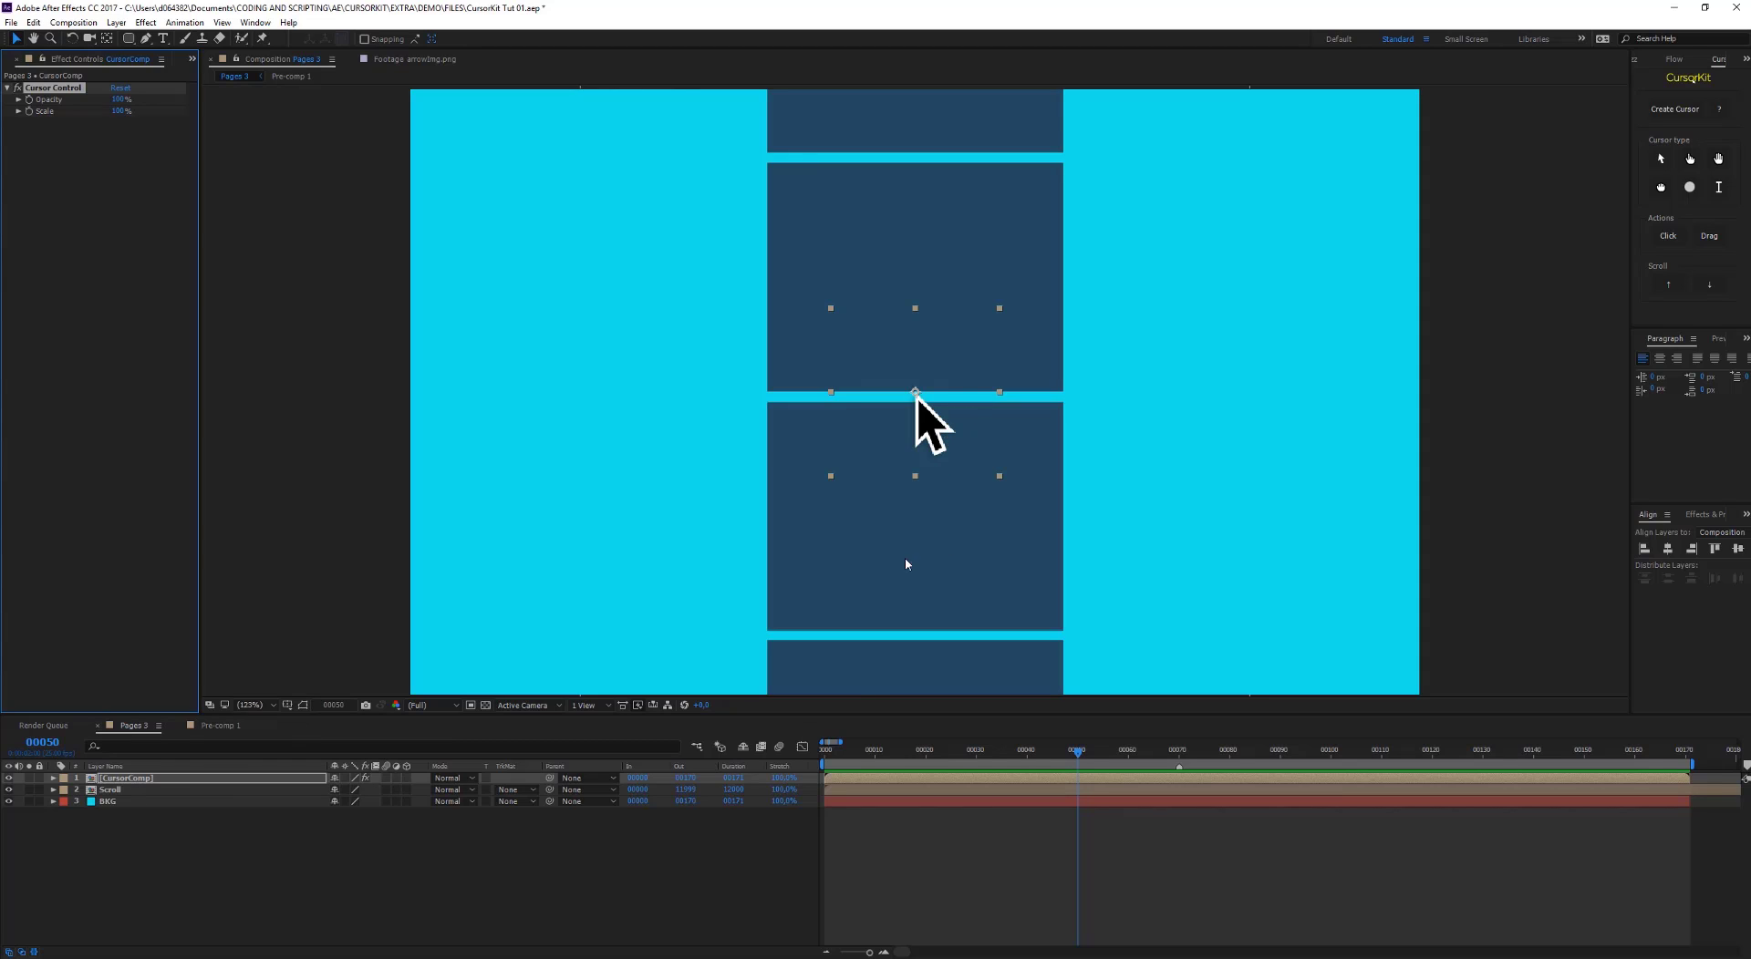
# Keyframe the Scroll layer's Position at frames 50 and 70 so its blocks travel vertically upward
pyautogui.click(137, 790)
pyautogui.press('p')
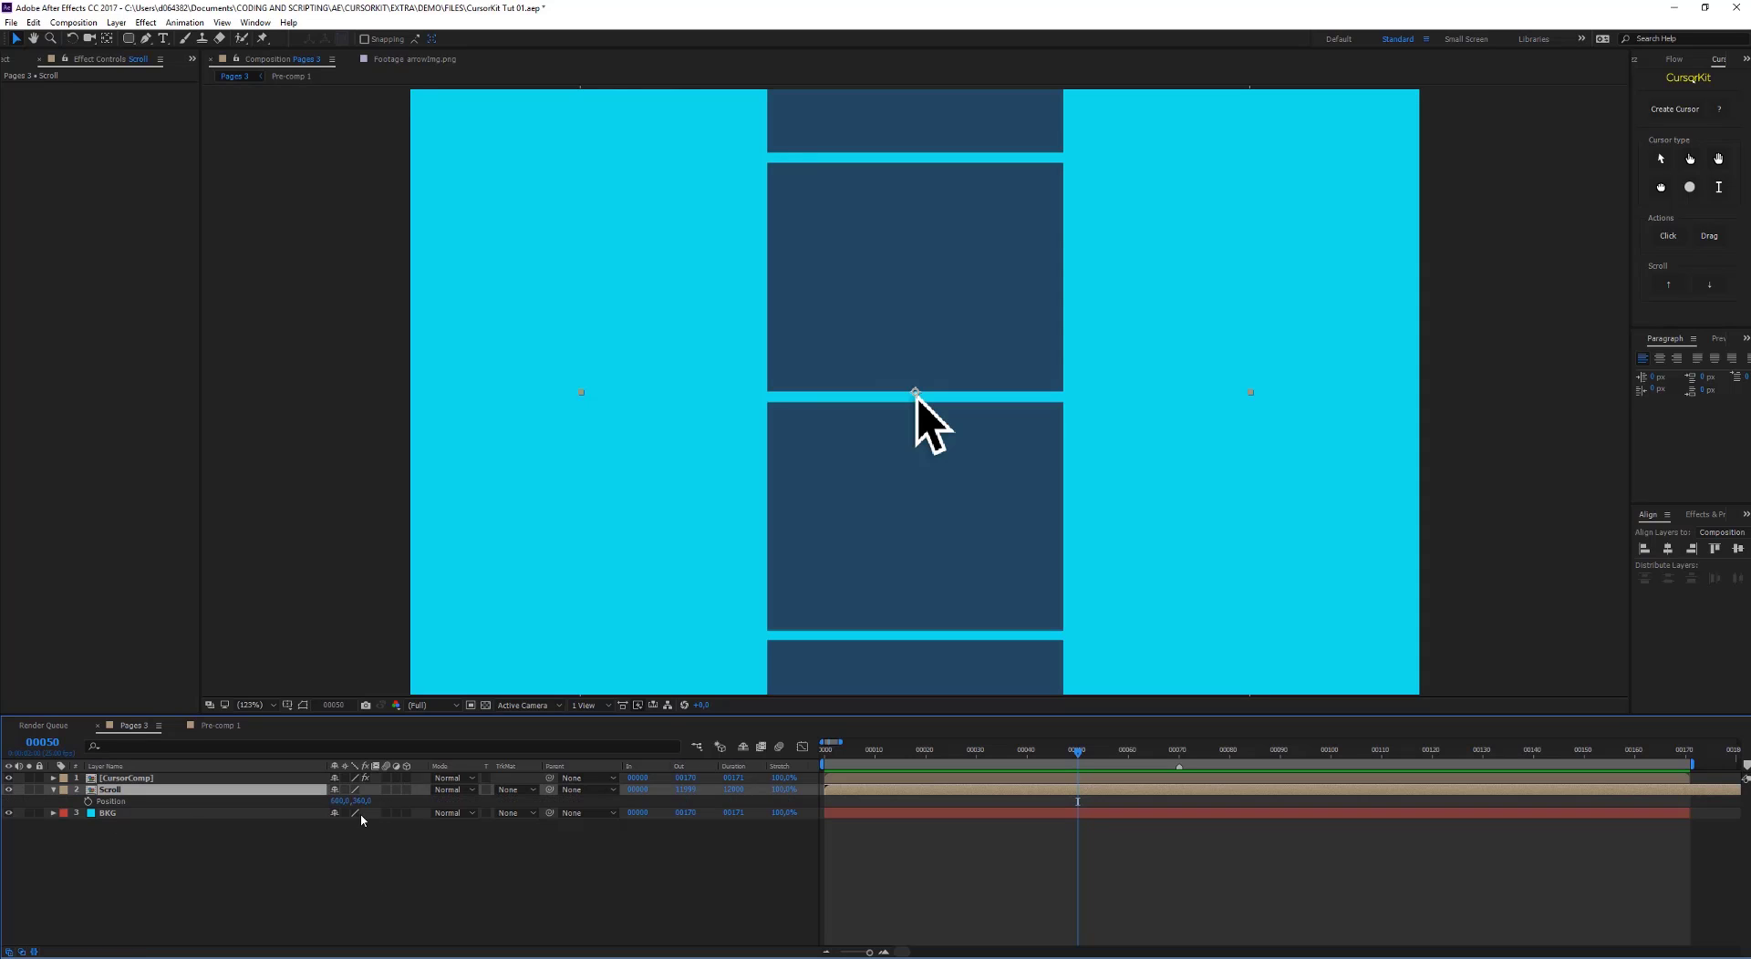
pyautogui.click(89, 801)
pyautogui.moveTo(362, 801); pyautogui.dragTo(482, 800)
pyautogui.moveTo(792, 701); pyautogui.dragTo(783, 703)
pyautogui.click(111, 790)
pyautogui.moveTo(1087, 763); pyautogui.dragTo(1181, 762)
pyautogui.moveTo(361, 801); pyautogui.dragTo(324, 927)
pyautogui.moveTo(368, 808)
pyautogui.mouseDown()
pyautogui.moveTo(154, 807)
pyautogui.moveTo(375, 803)
pyautogui.mouseUp()
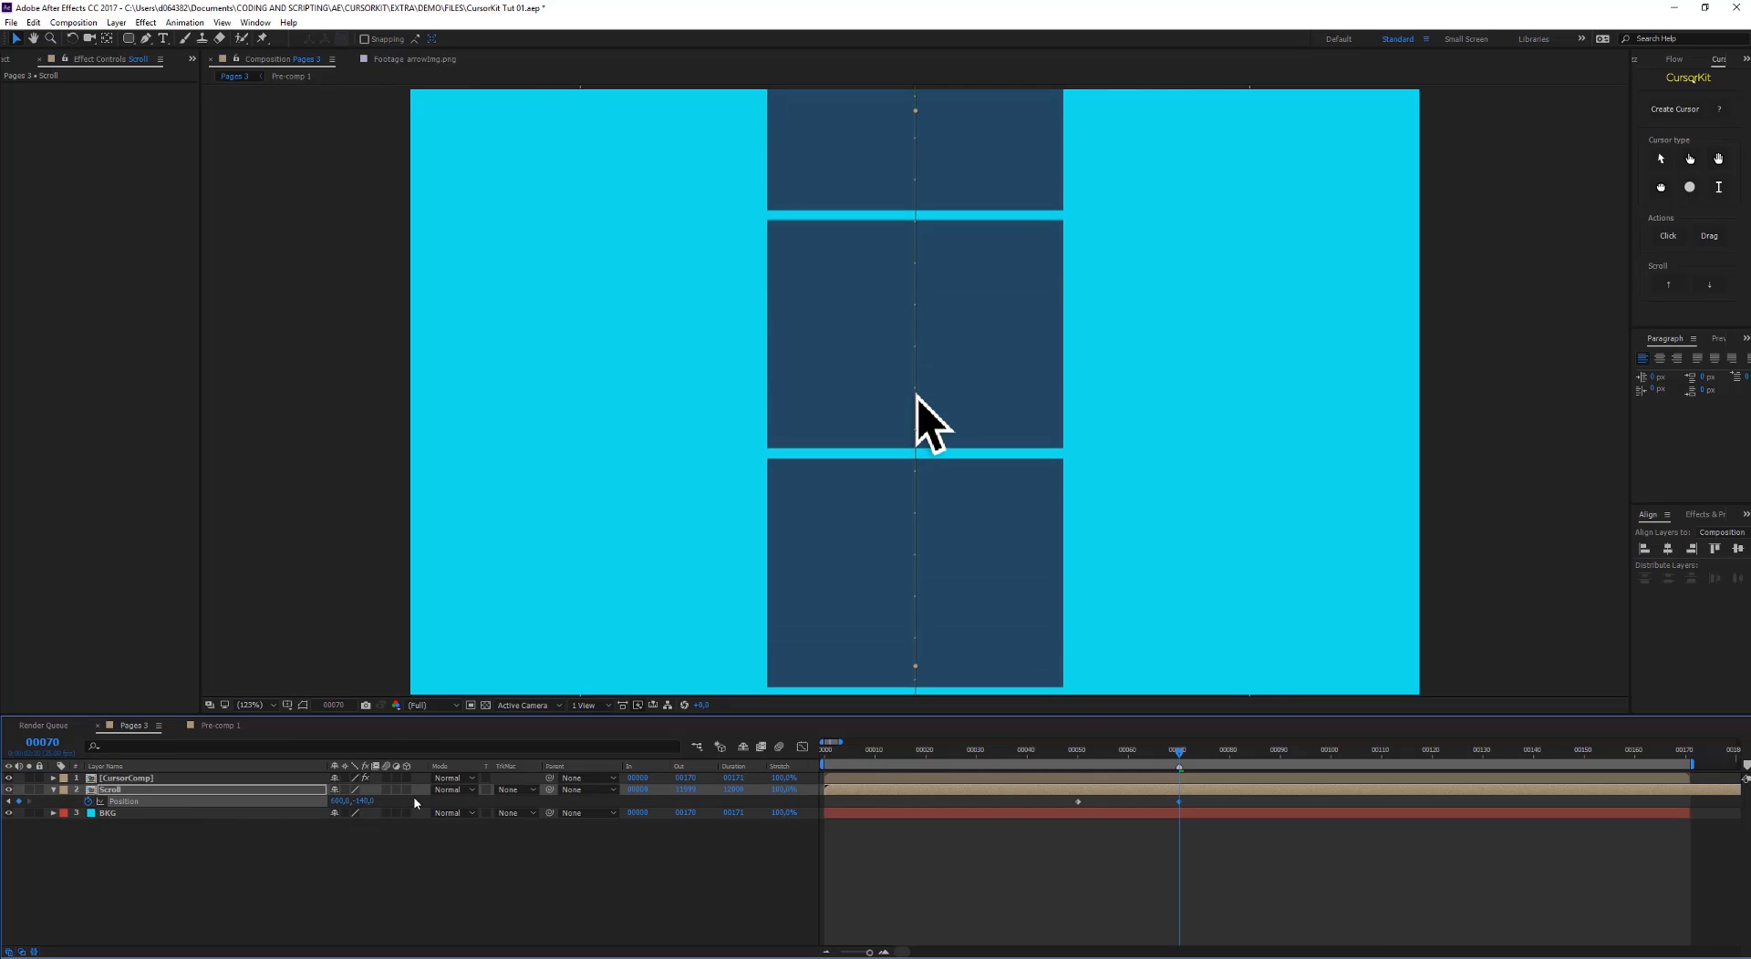
# Apply Easy Ease to both Scroll Position keyframes, move the second to about frame 65, and preview
pyautogui.click(1080, 757)
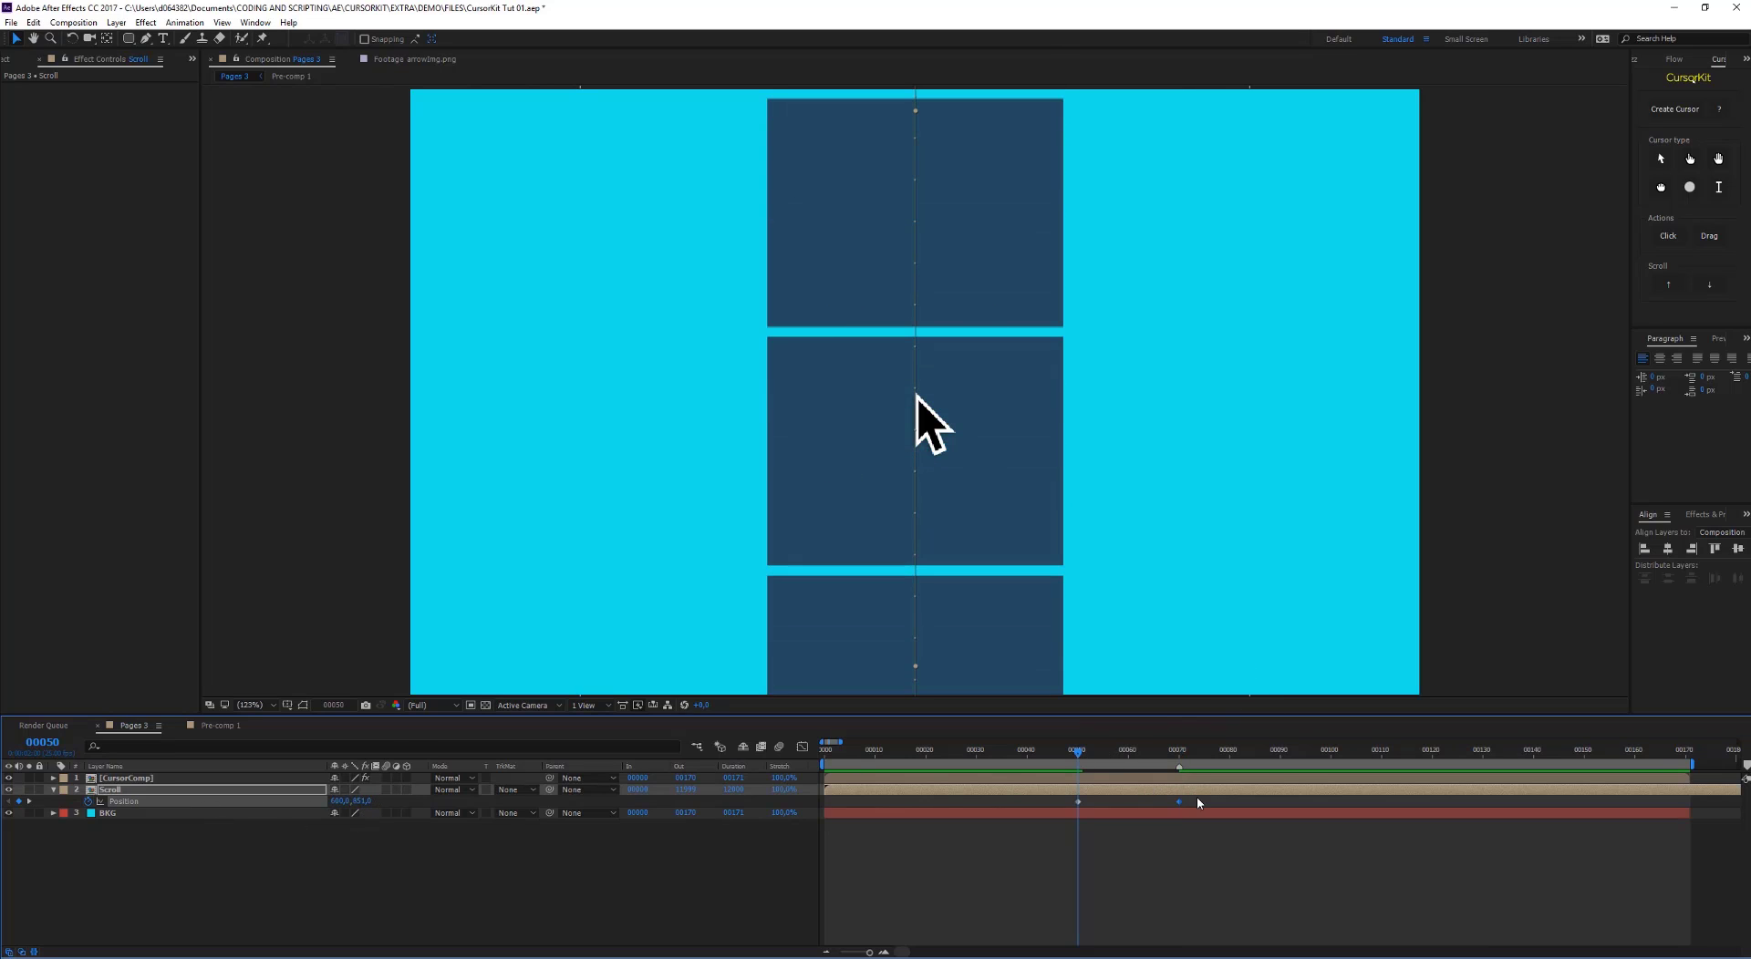
pyautogui.moveTo(1199, 803); pyautogui.dragTo(1070, 812)
pyautogui.press('F9')
pyautogui.moveTo(1178, 801); pyautogui.dragTo(1155, 804)
pyautogui.click(1068, 753)
pyautogui.press('space')
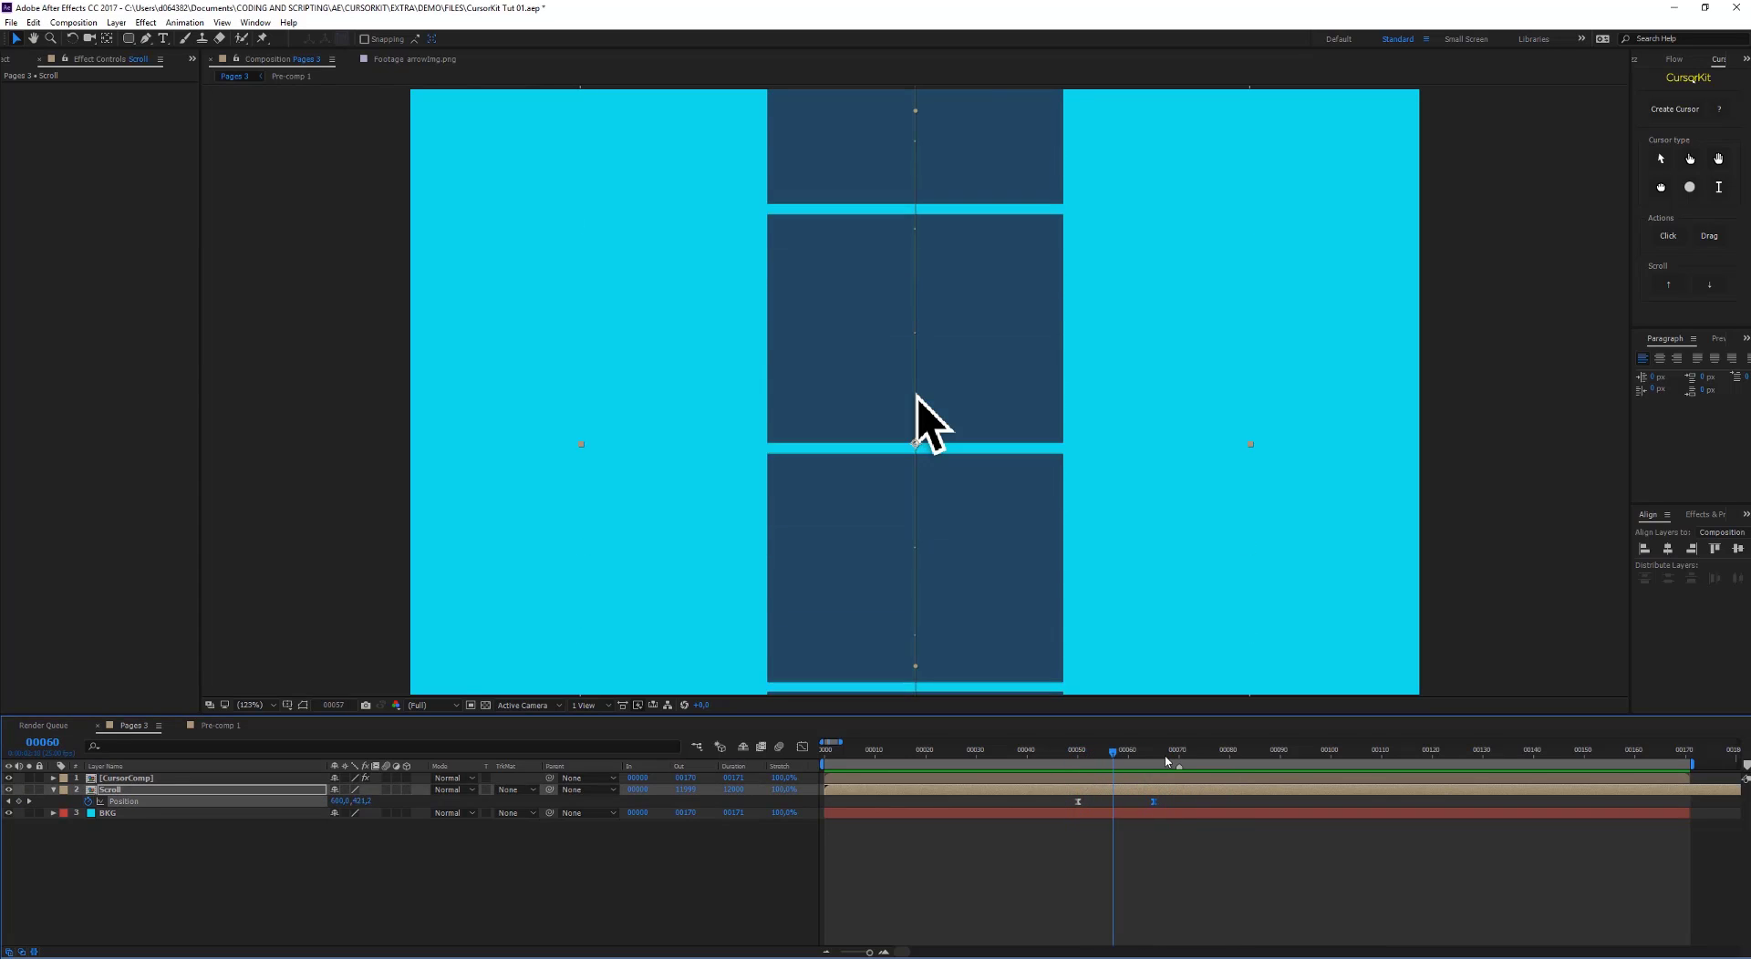
# Move the Scroll layer's second Position keyframe to about frame 71 and preview the slower scroll
pyautogui.press('space')
pyautogui.moveTo(1153, 802); pyautogui.dragTo(1183, 802)
pyautogui.click(1072, 753)
pyautogui.press('space')
pyautogui.moveTo(1075, 755)
pyautogui.mouseDown()
pyautogui.moveTo(1108, 760)
pyautogui.moveTo(1078, 762)
pyautogui.mouseUp()
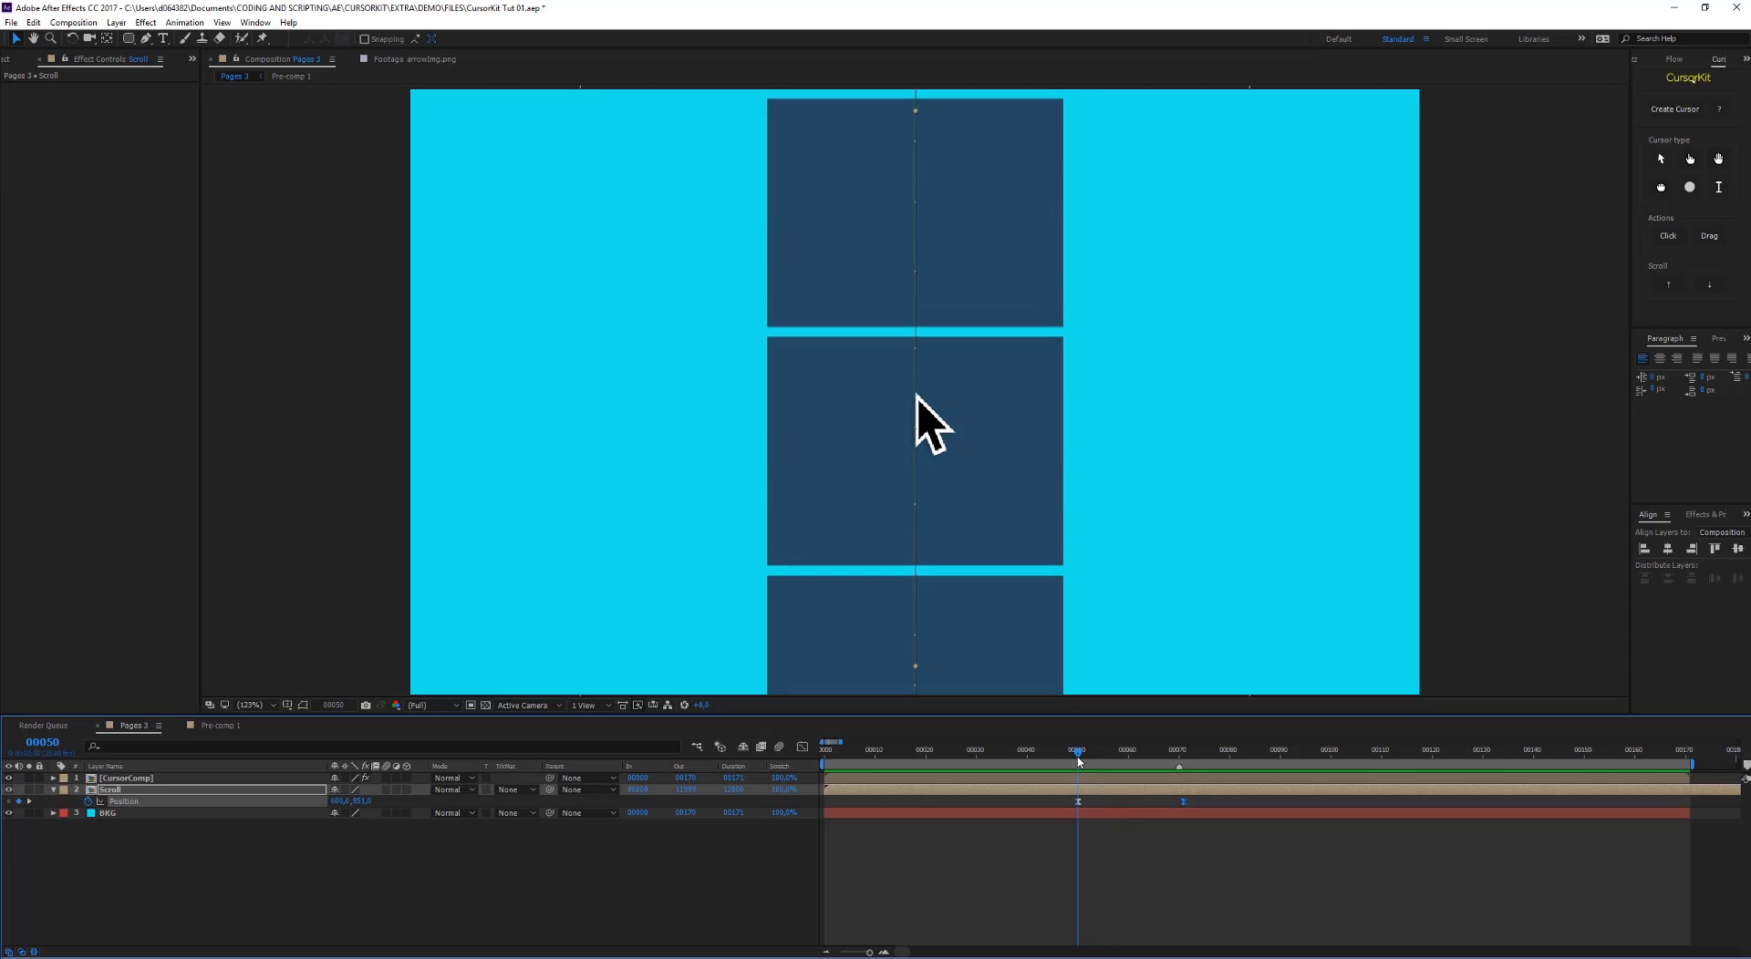
# Add CursorKit's scroll-down indicator to the Pages 3 cursor at frame 50 and preview it
pyautogui.hotkey('ctrl', 'Up')
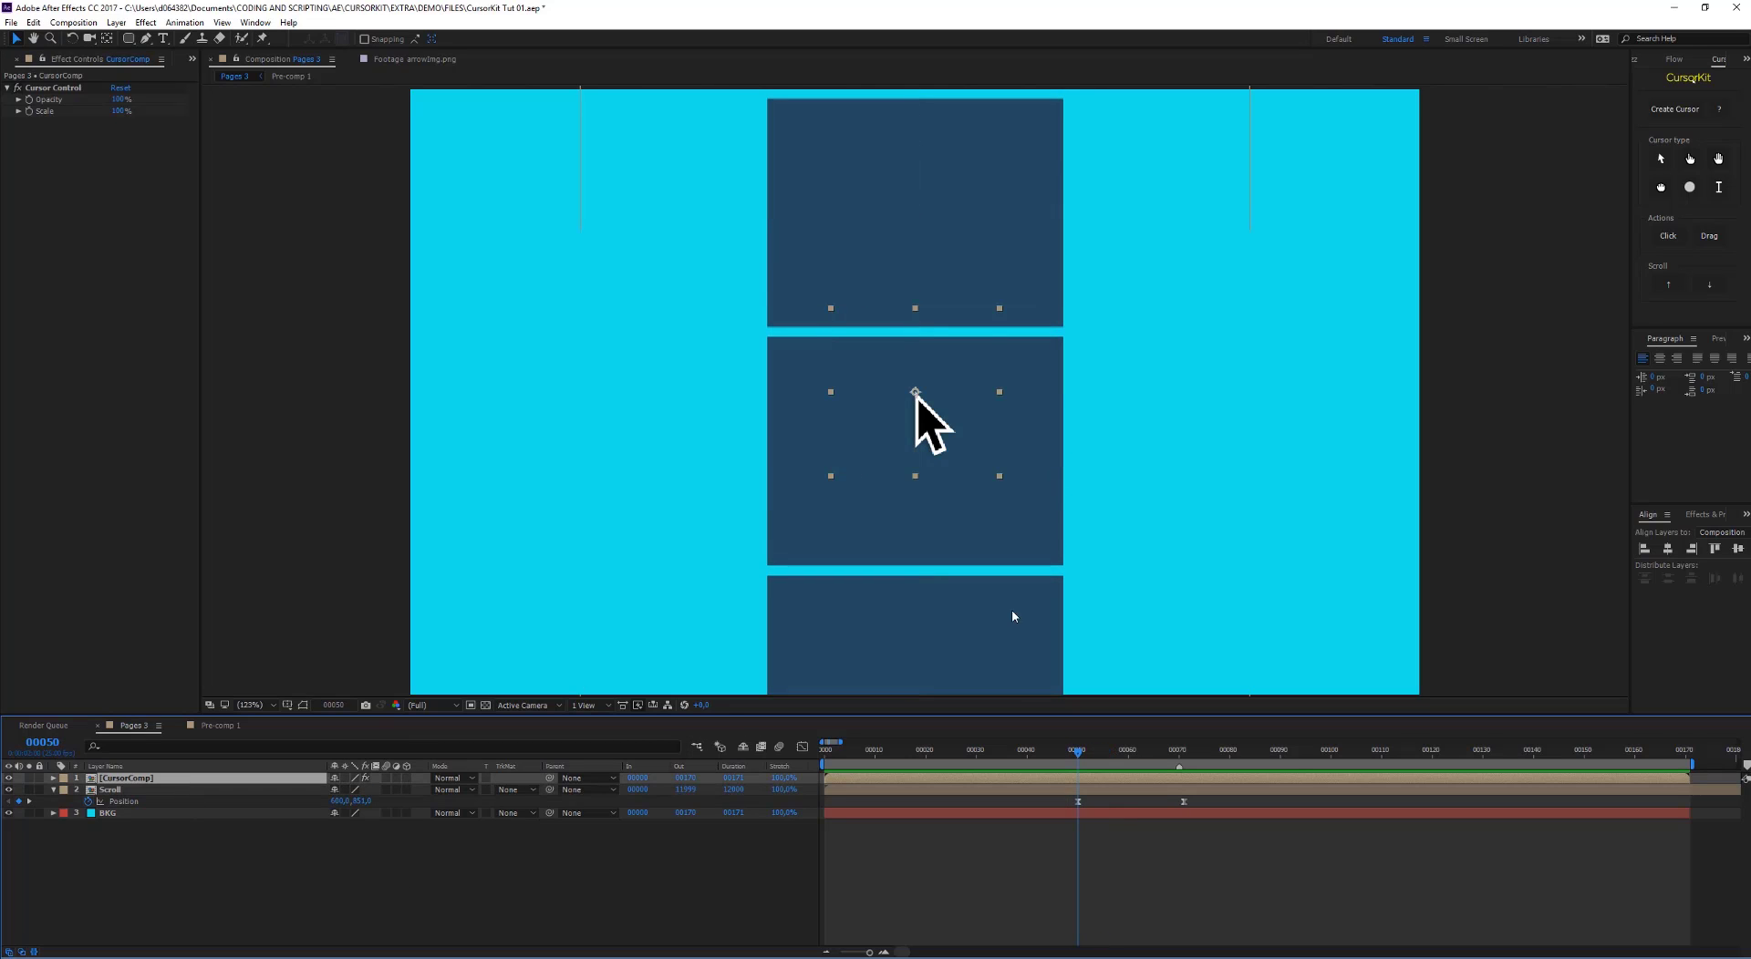
pyautogui.click(1052, 891)
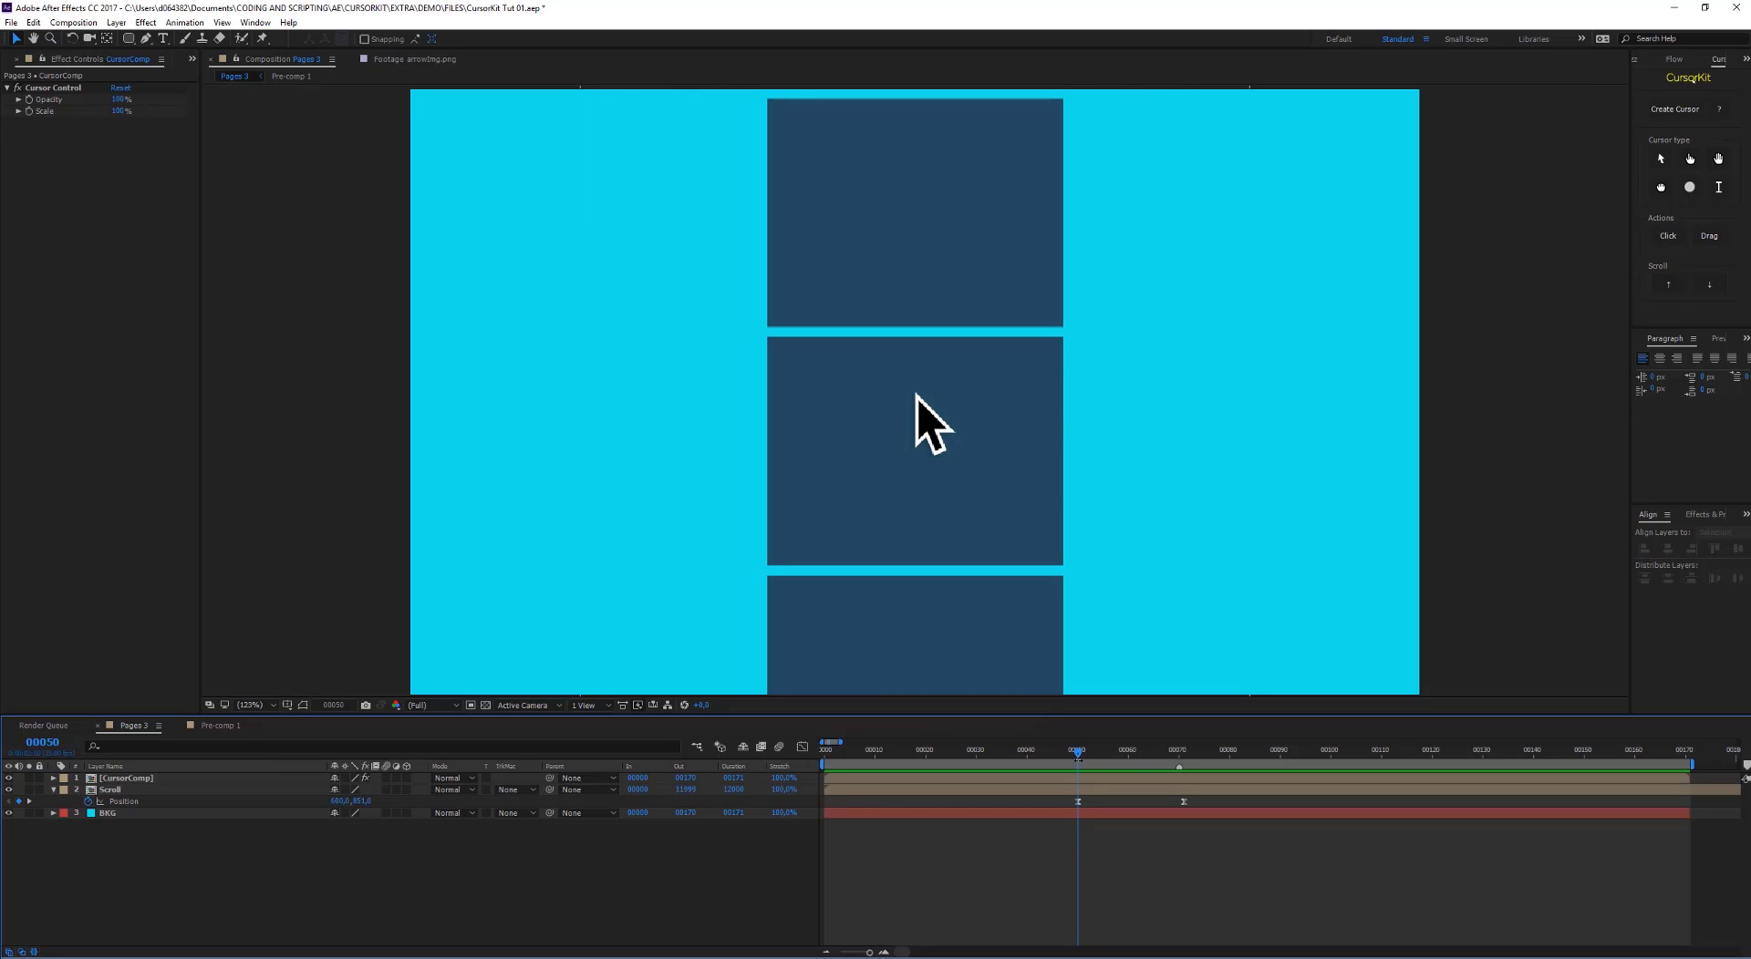
pyautogui.moveTo(1110, 753)
pyautogui.mouseDown()
pyautogui.moveTo(1161, 754)
pyautogui.moveTo(1081, 756)
pyautogui.mouseUp()
pyautogui.click(1709, 286)
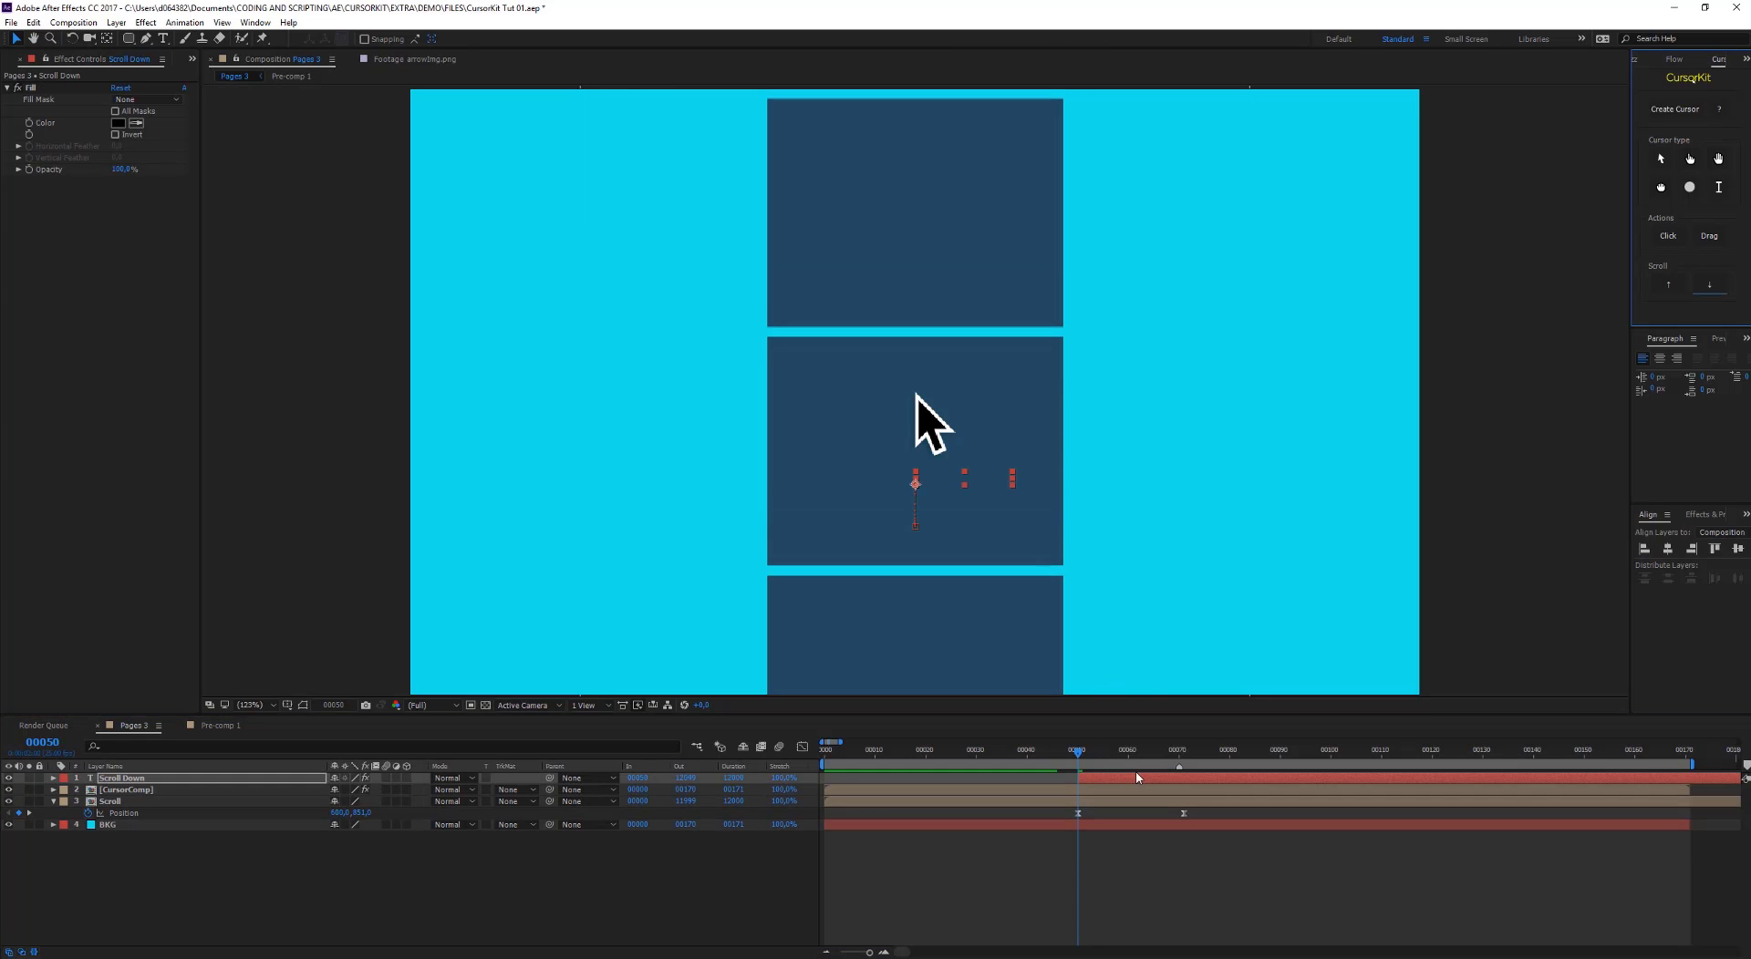
pyautogui.click(1065, 754)
pyautogui.press('space')
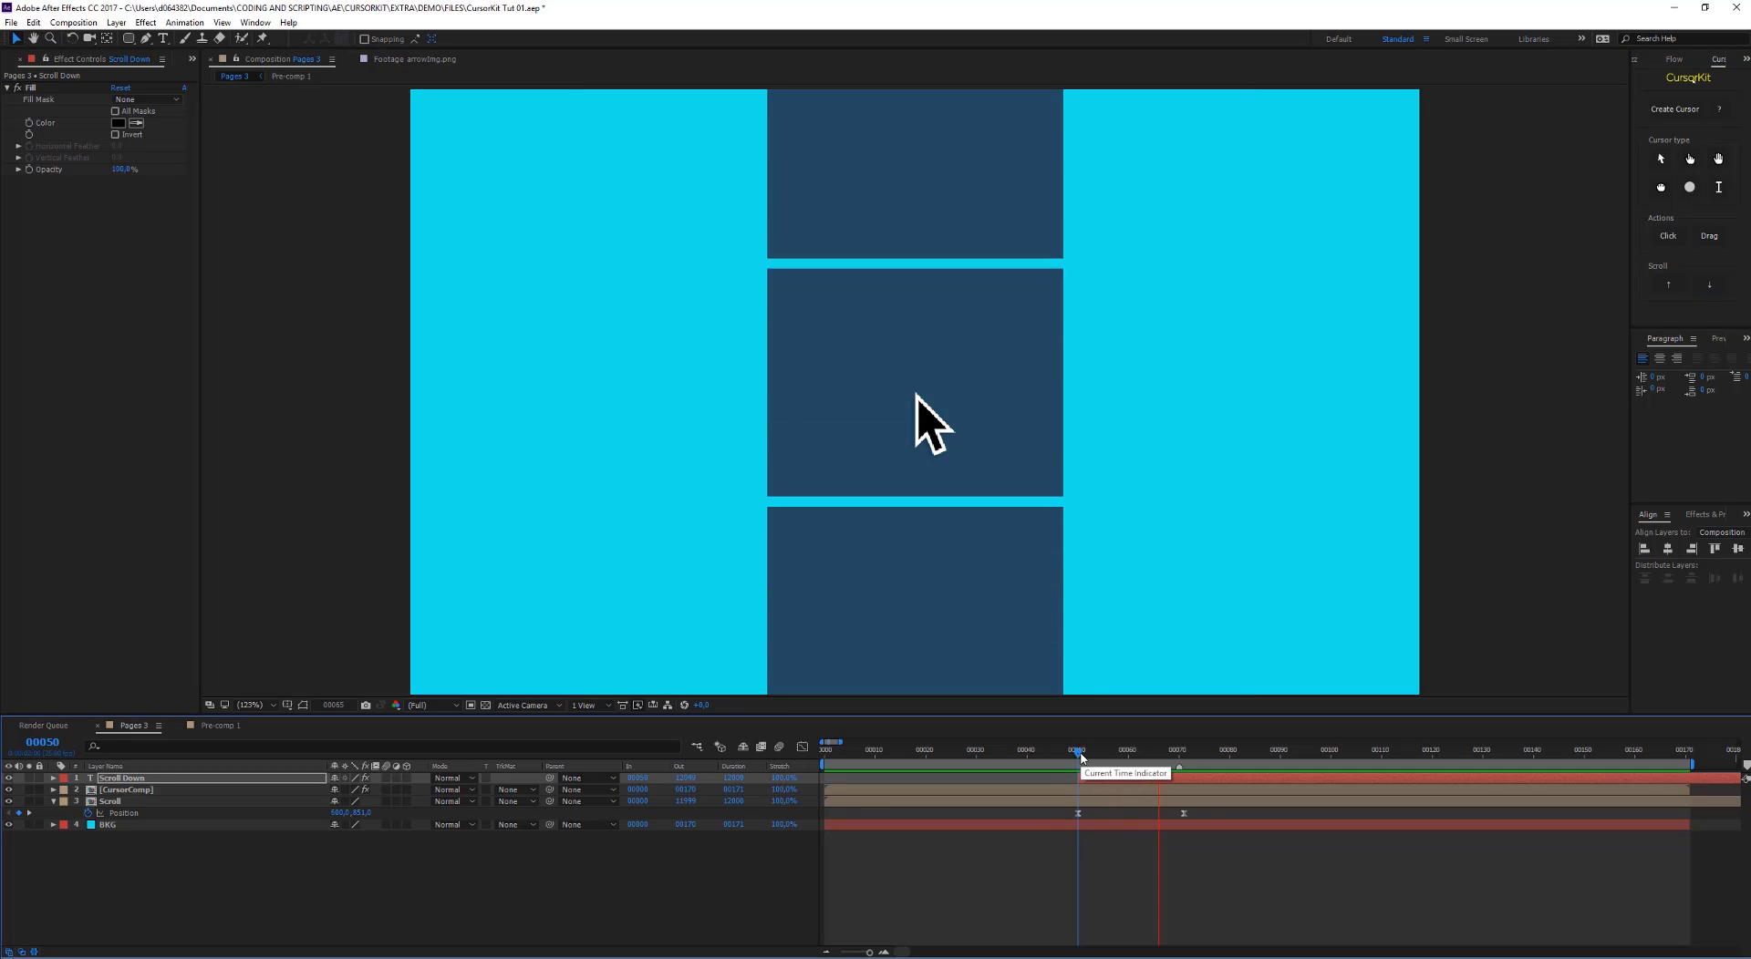
# Set the Scroll Down indicator's Fill color to white (FFFFFF) in Pages 3
pyautogui.moveTo(1081, 759); pyautogui.dragTo(1131, 764)
pyautogui.click(1127, 778)
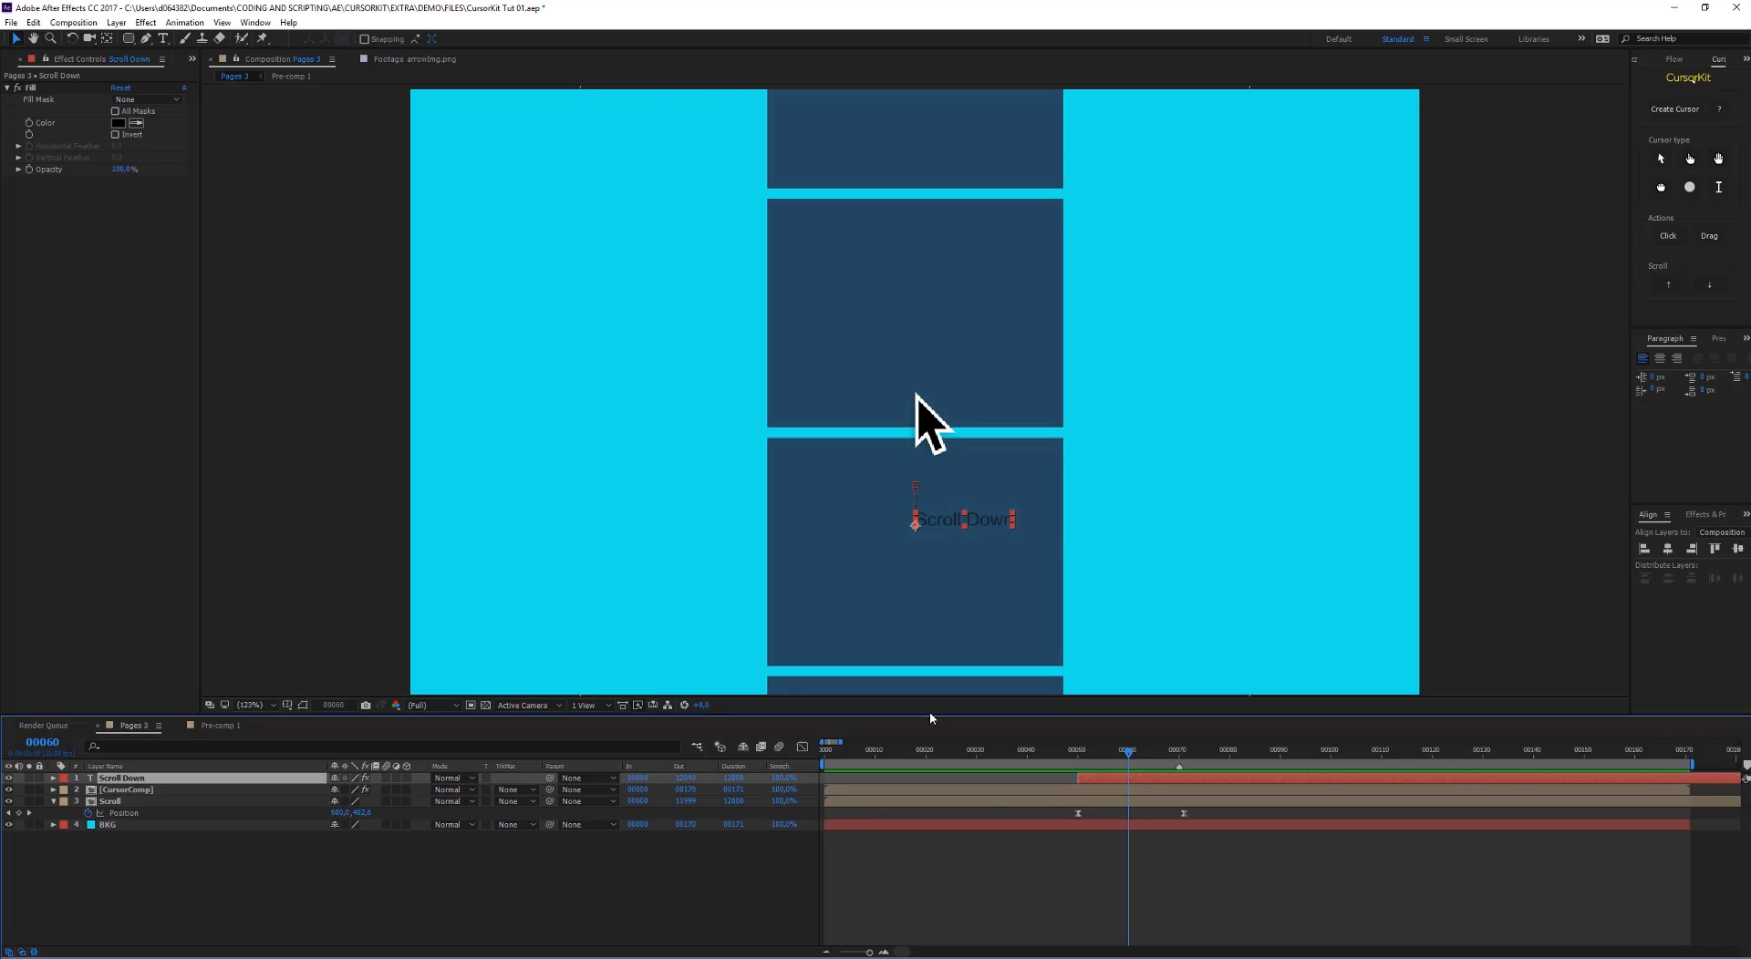
pyautogui.click(119, 124)
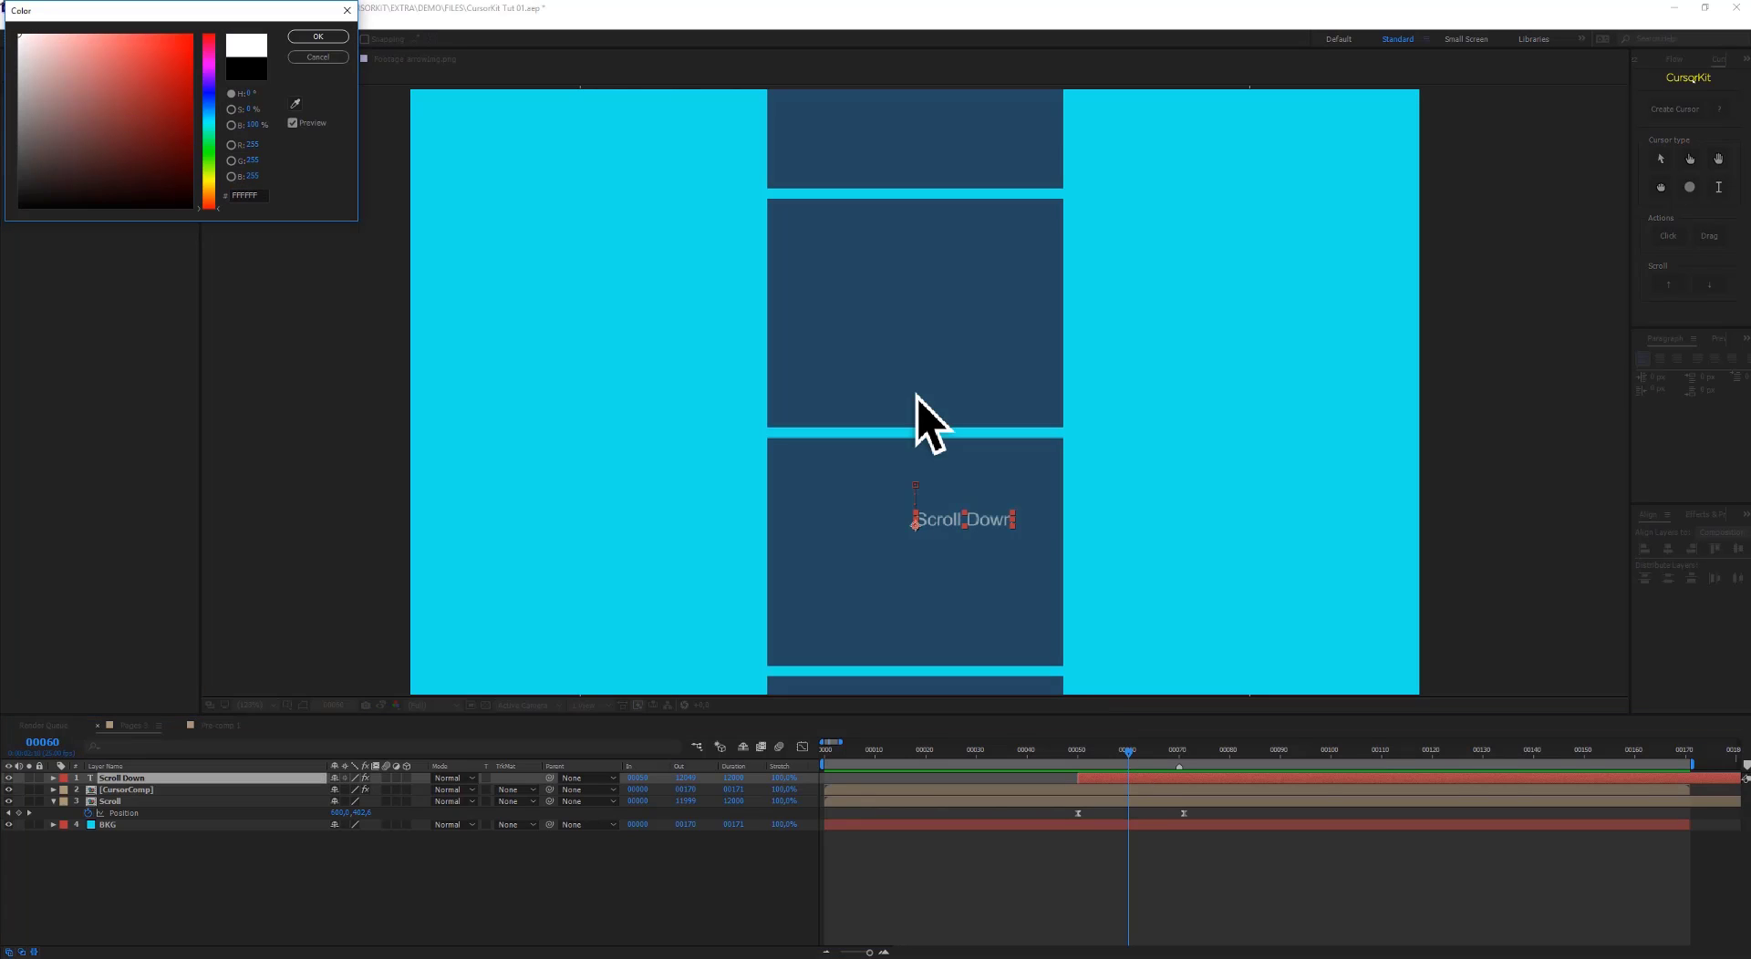
pyautogui.click(316, 35)
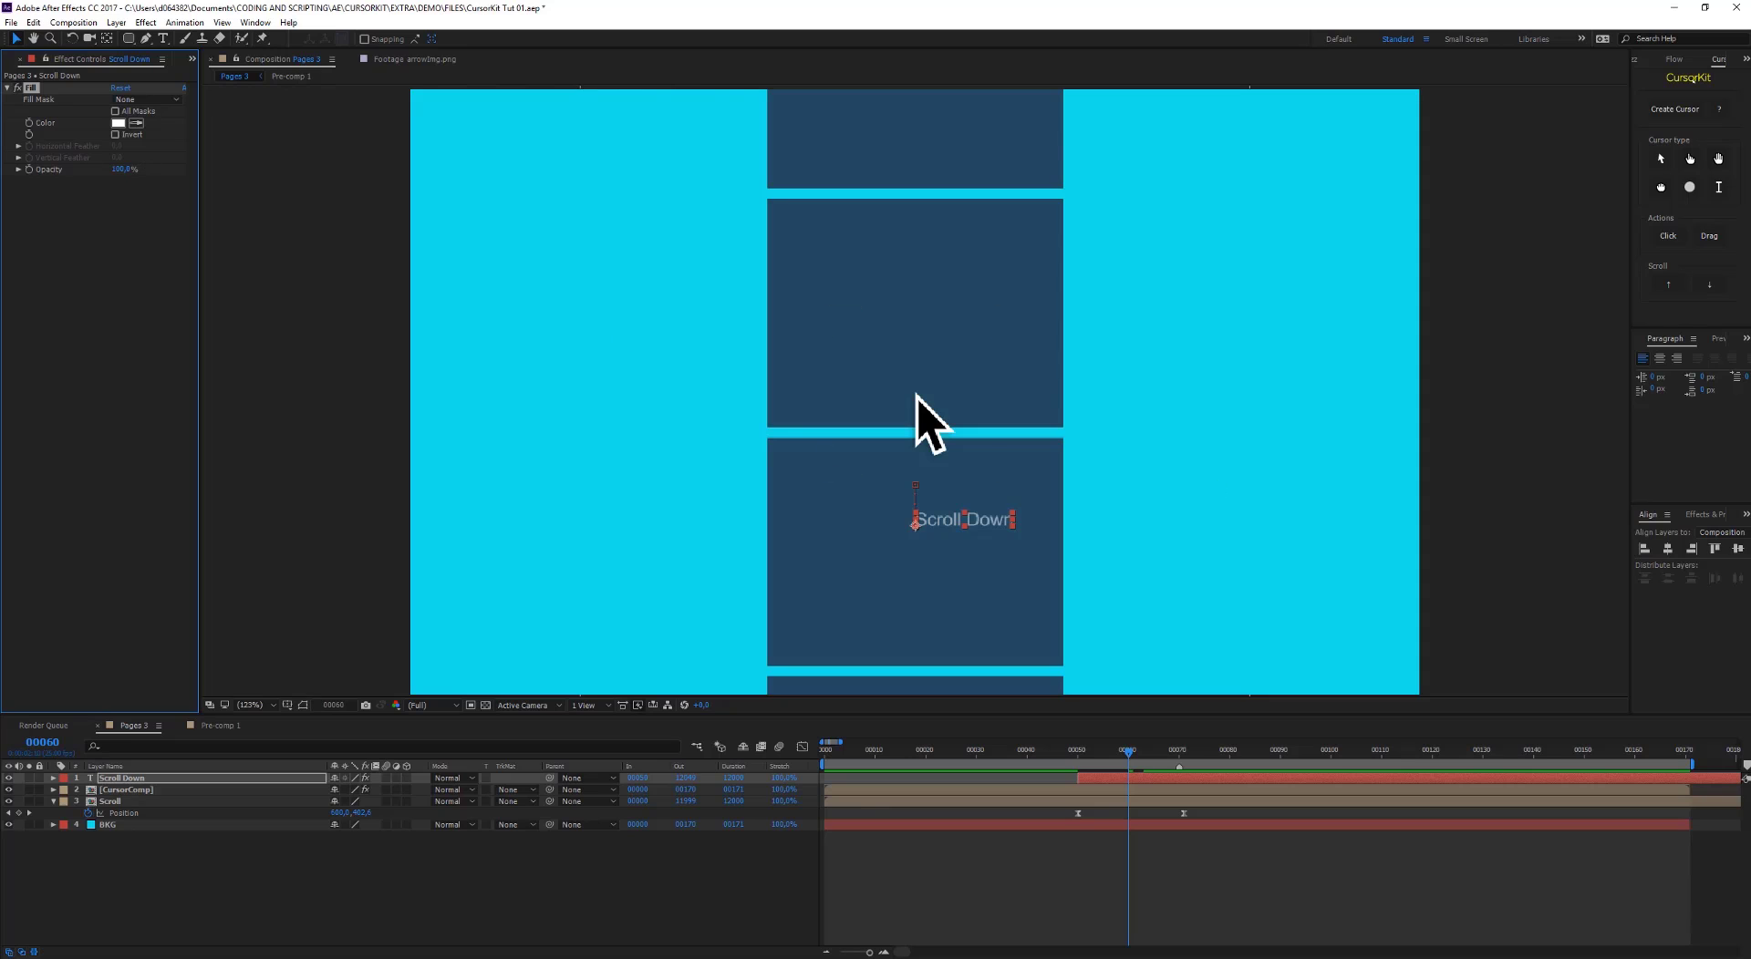
# Widen the side panels to reach the Character settings and increase the Scroll Down text size to 32 px
pyautogui.moveTo(1629, 498); pyautogui.dragTo(1587, 500)
pyautogui.click(1596, 340)
pyautogui.click(1596, 341)
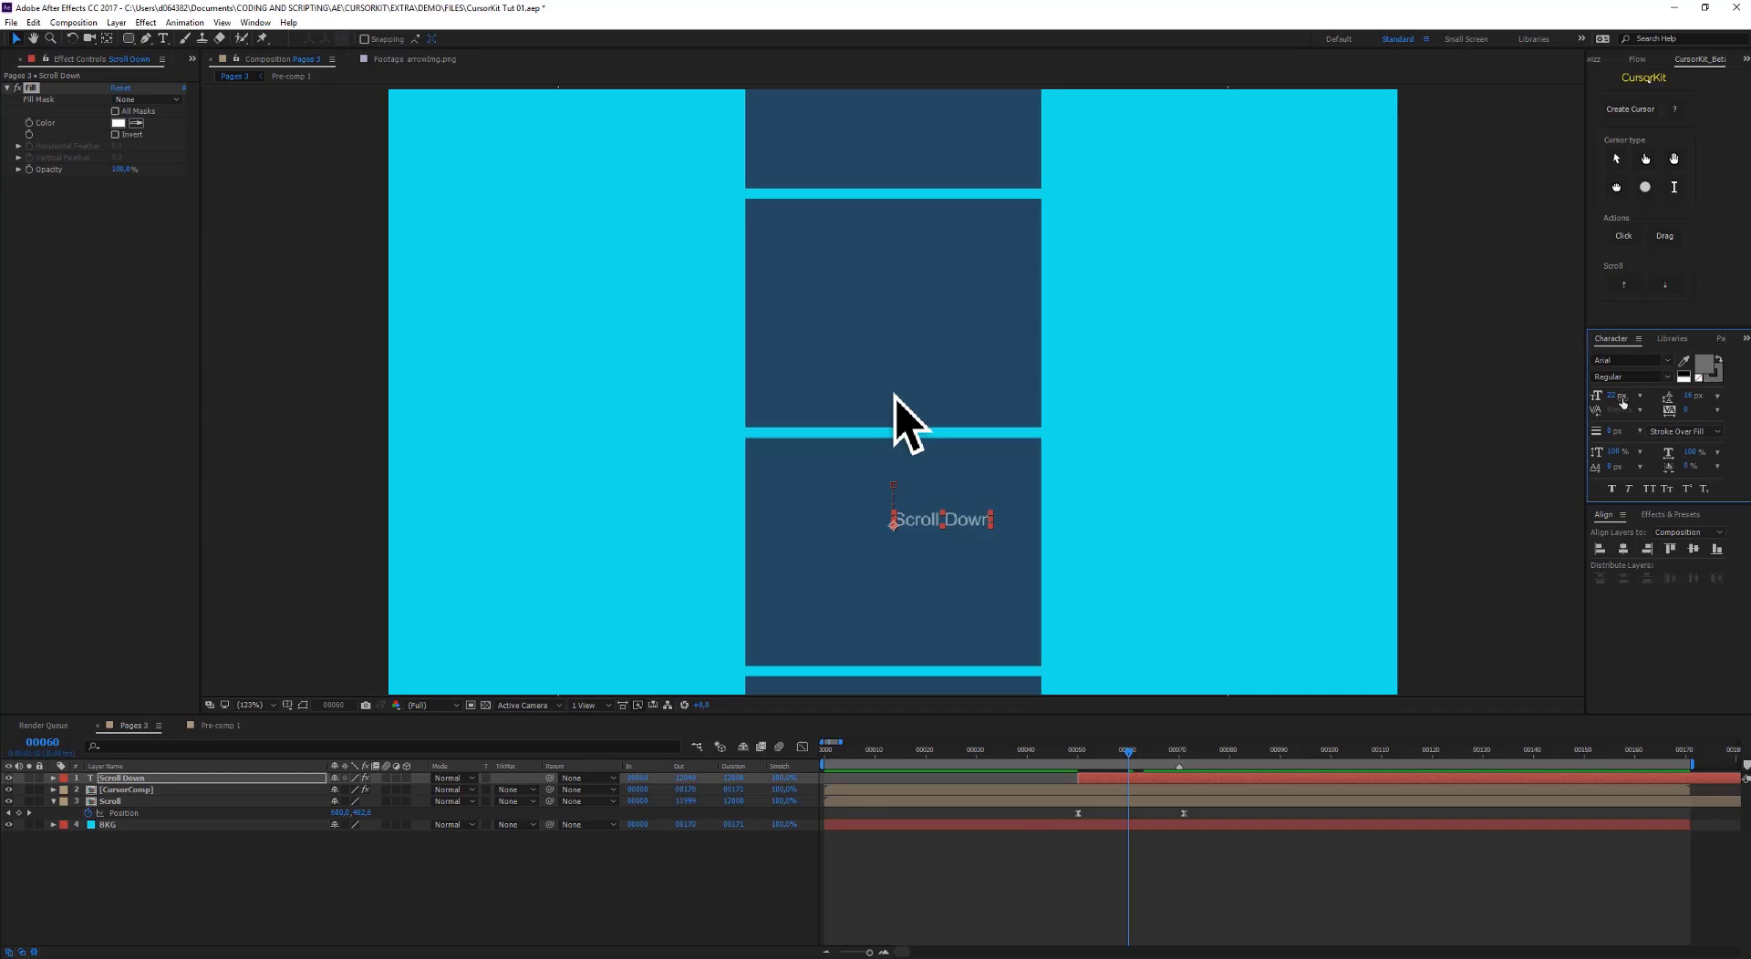
pyautogui.moveTo(1614, 396); pyautogui.dragTo(1622, 396)
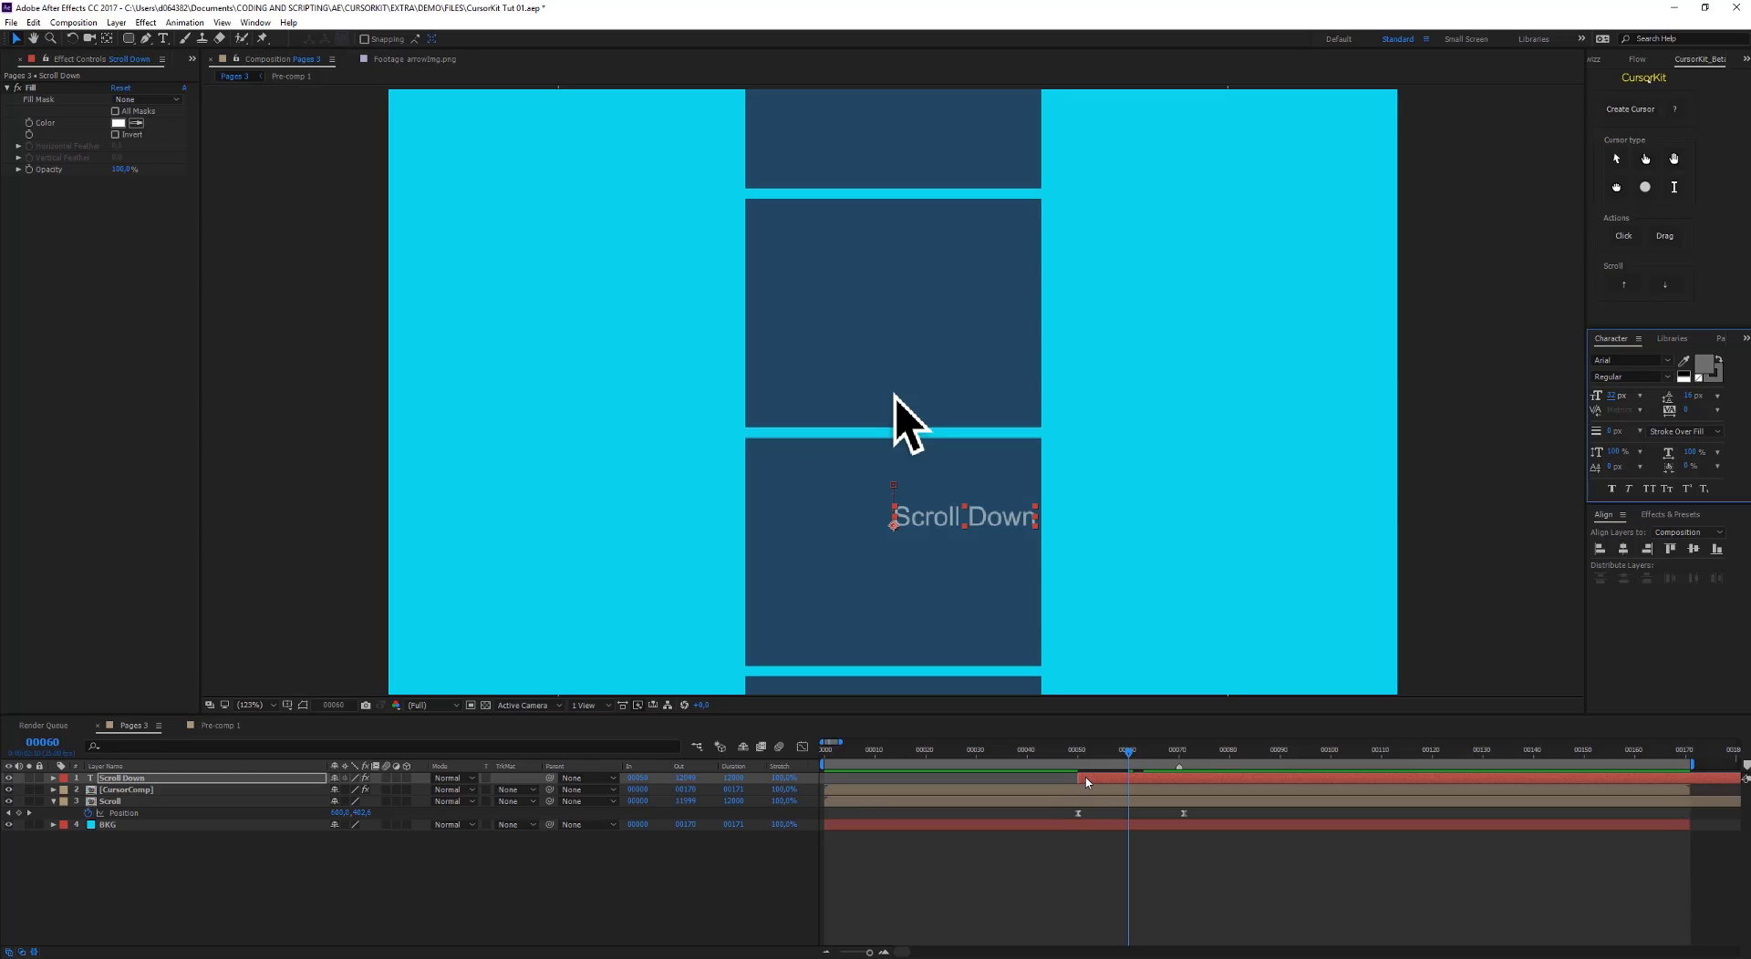
# Reveal the Scroll Down layer's keyframes, delay its final Position and Opacity keyframes so they end at about frame 70, and preview
pyautogui.press('u')
pyautogui.click(1079, 750)
pyautogui.press('space')
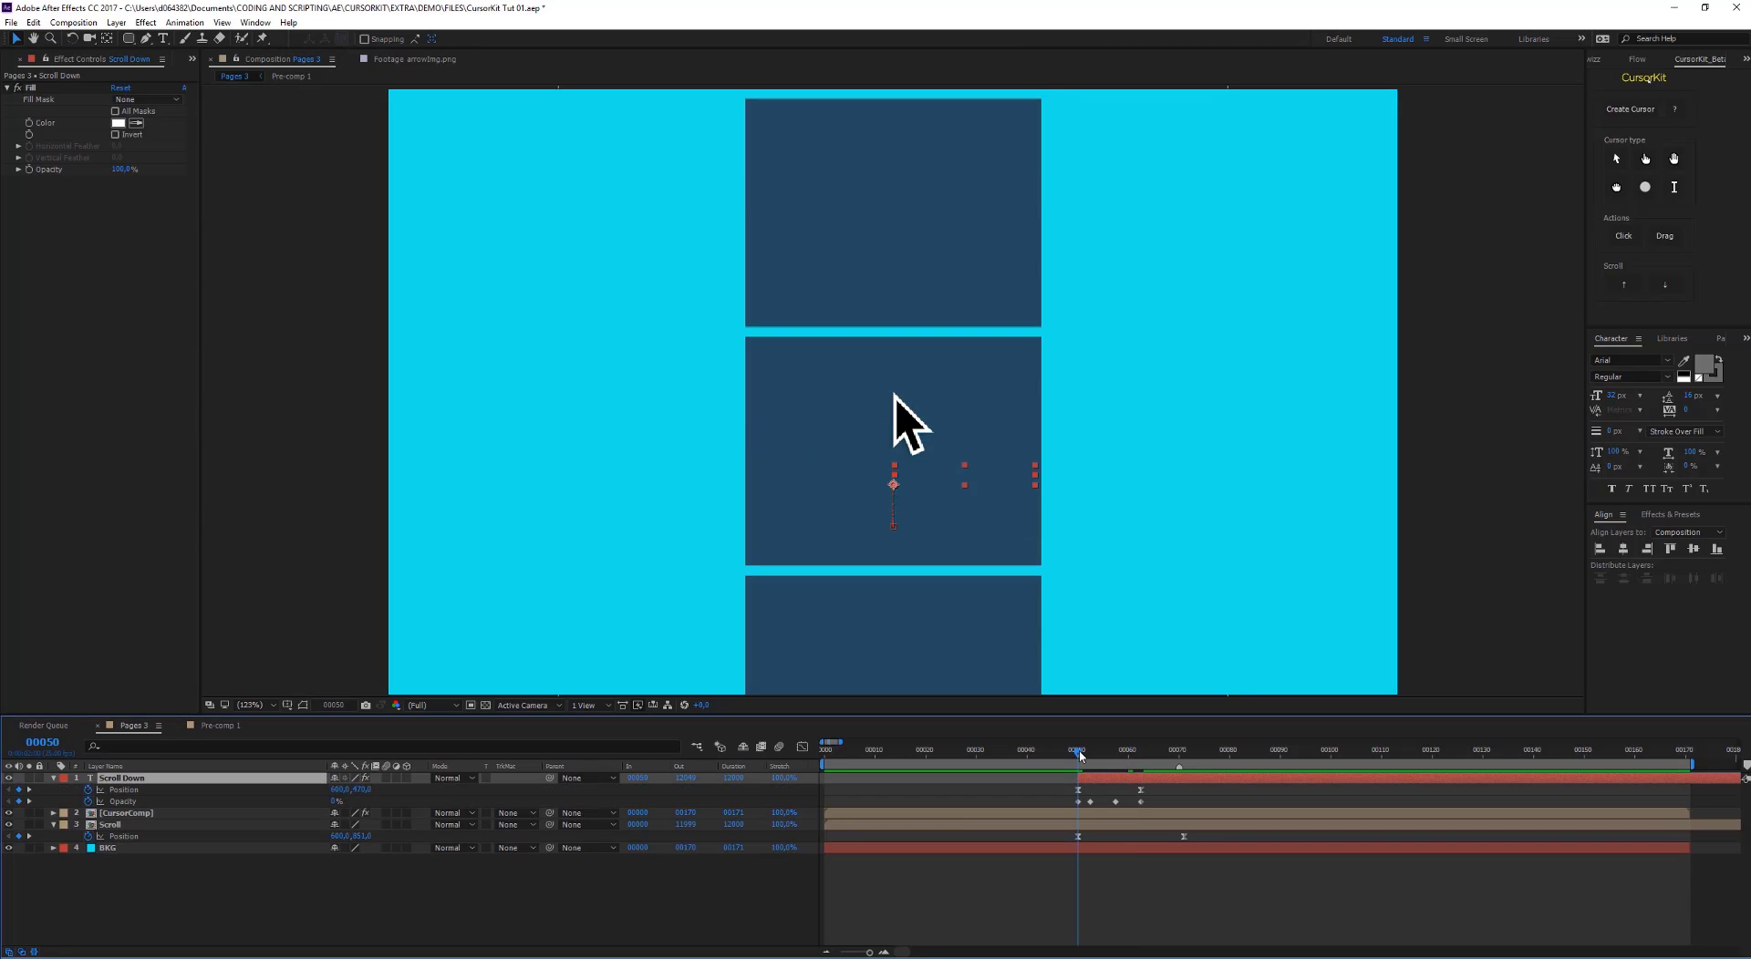
pyautogui.click(1083, 752)
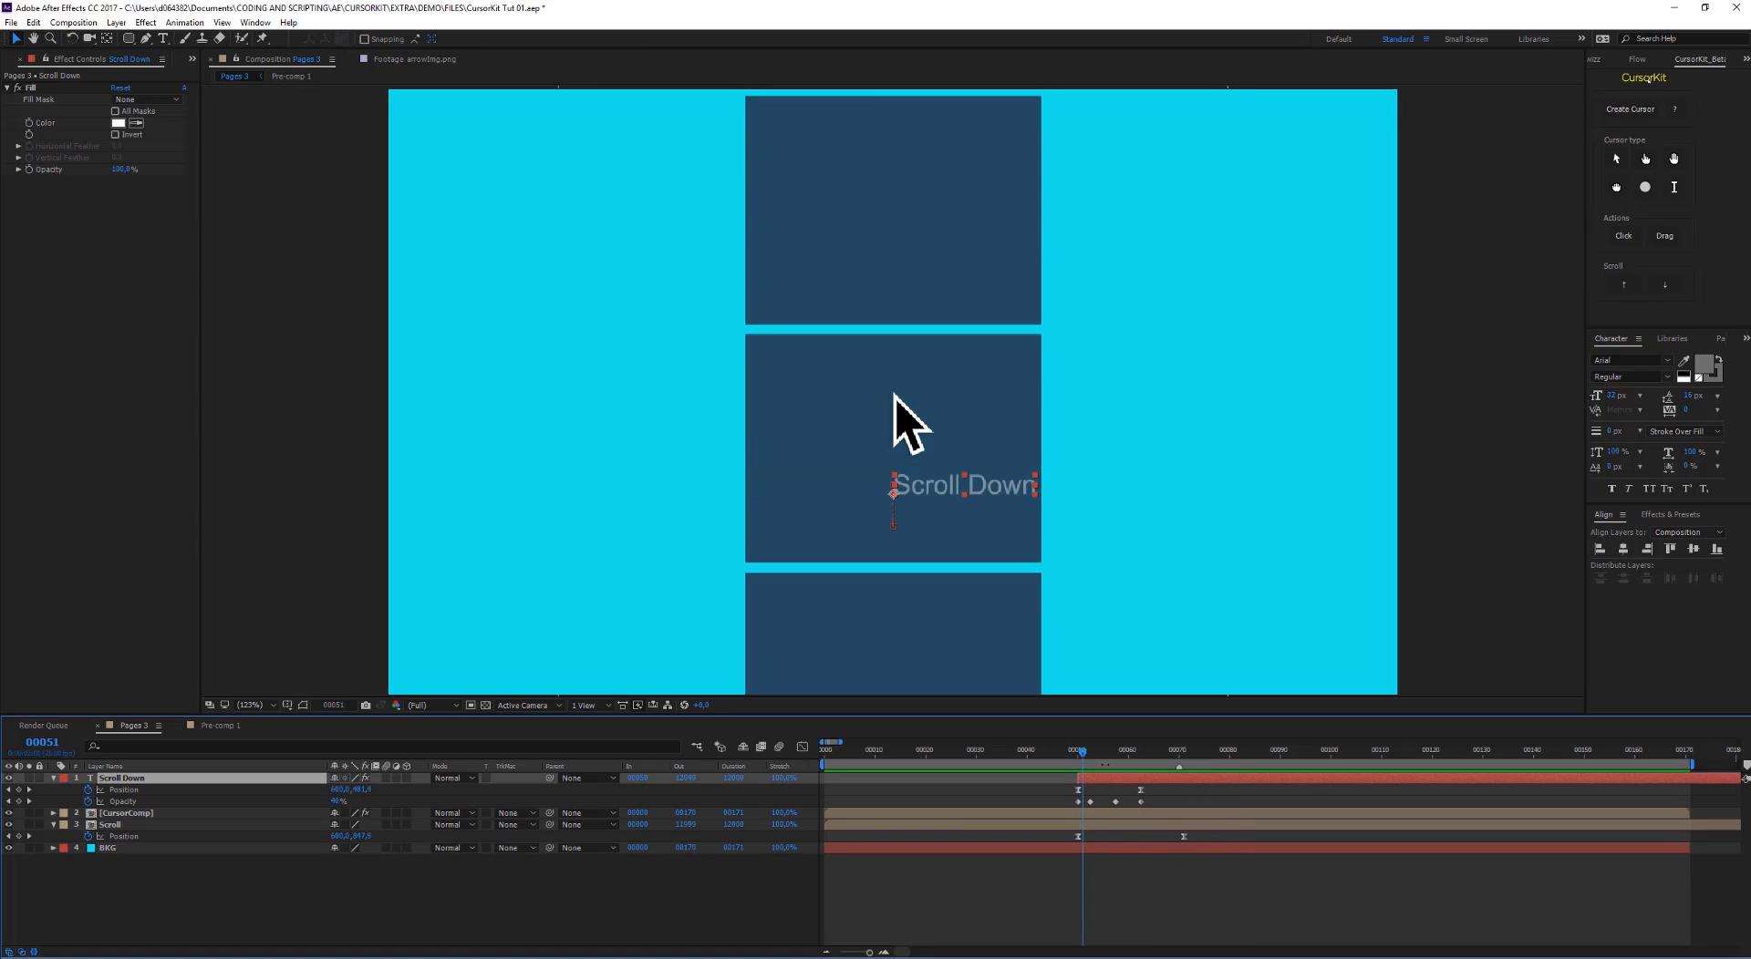
pyautogui.moveTo(1103, 785); pyautogui.dragTo(1179, 801)
pyautogui.click(1073, 751)
pyautogui.press('space')
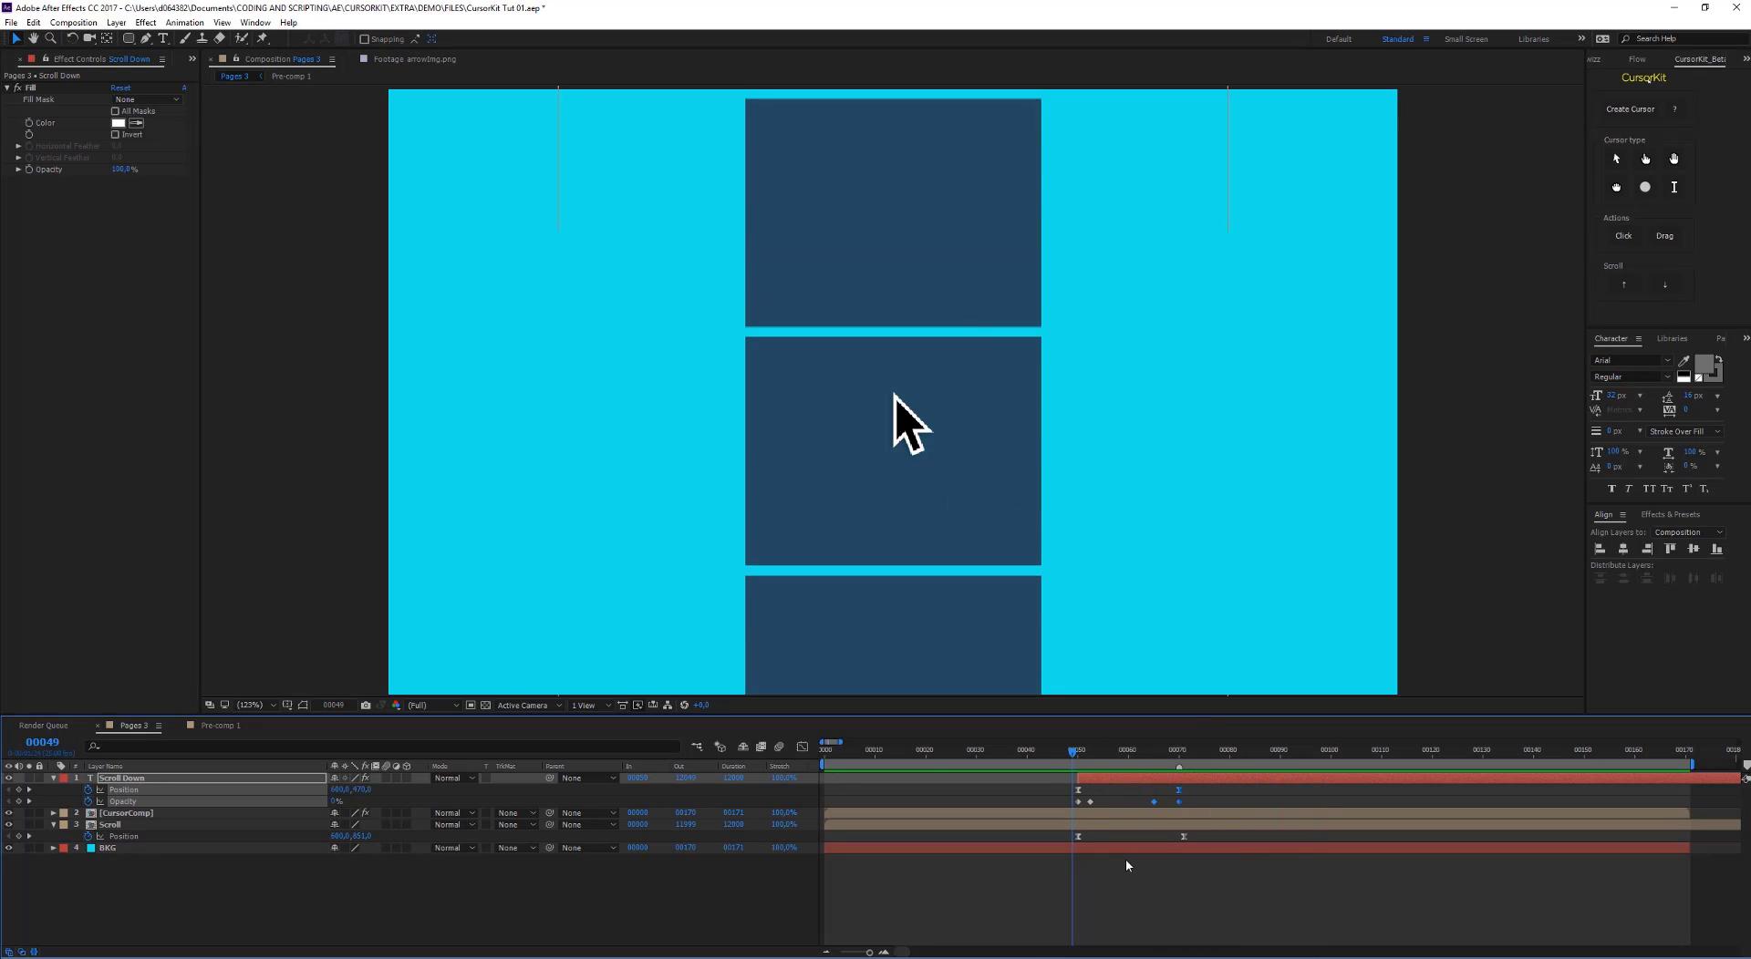
pyautogui.moveTo(1071, 762); pyautogui.dragTo(1053, 762)
# Add CursorKit's scroll-up indicator at frame 78 and check its text a few frames further on
pyautogui.click(1222, 761)
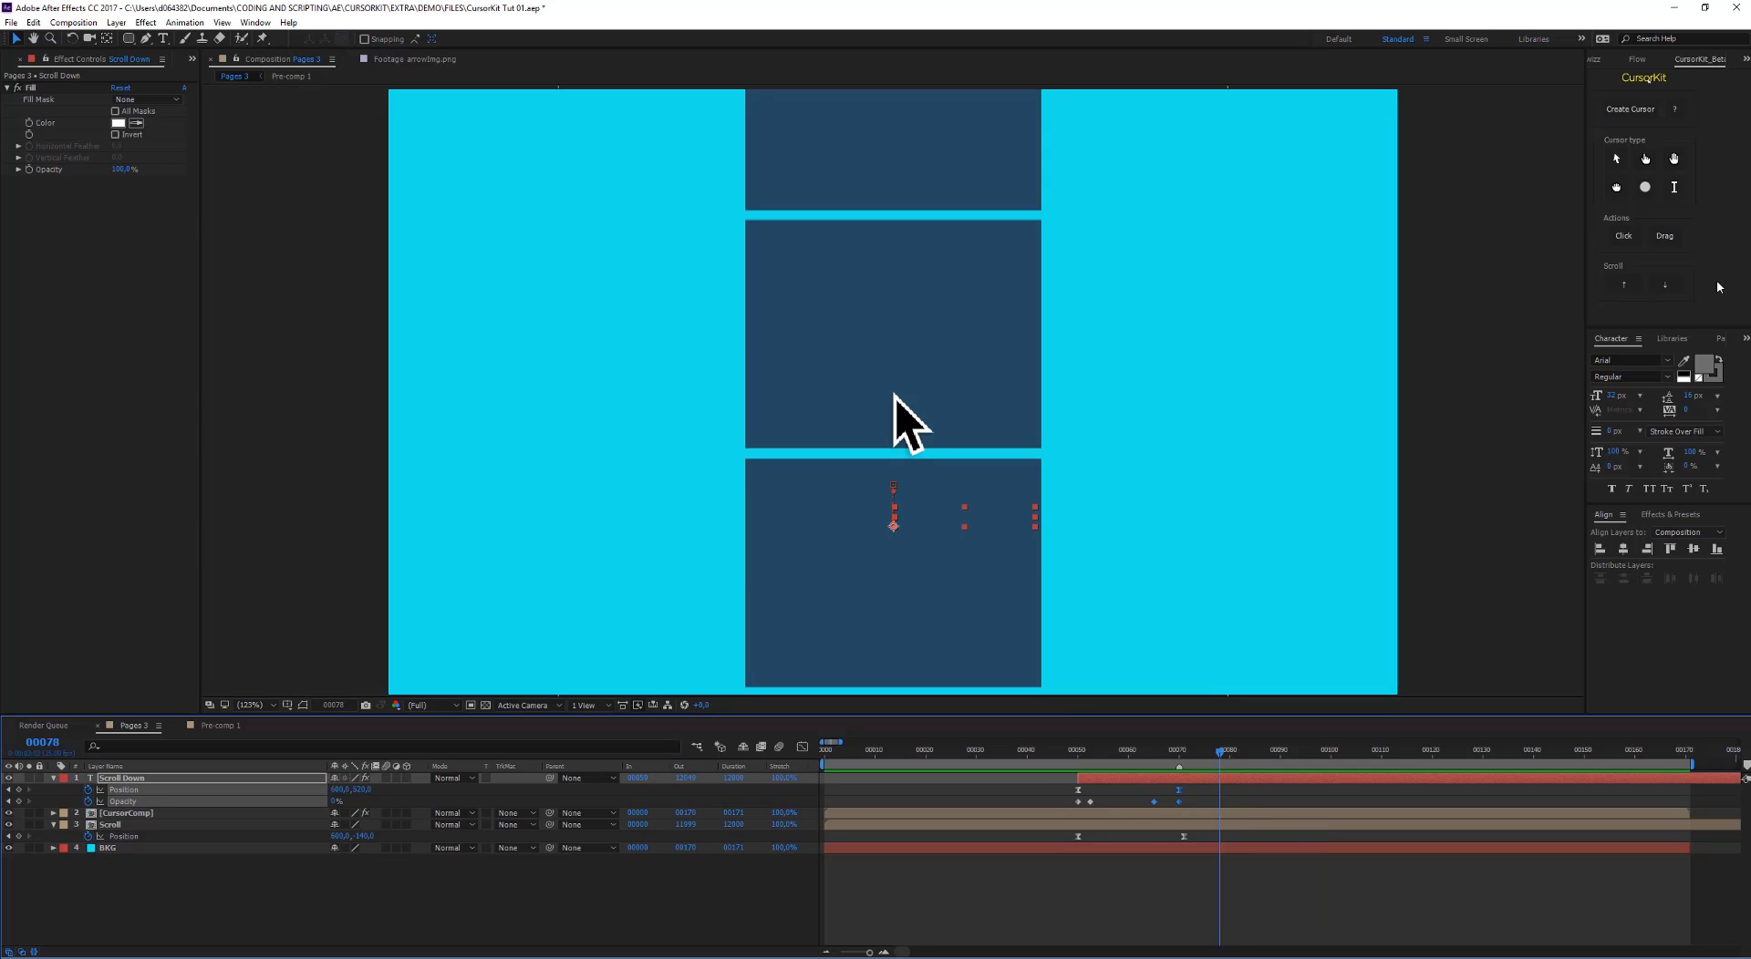
pyautogui.click(1624, 284)
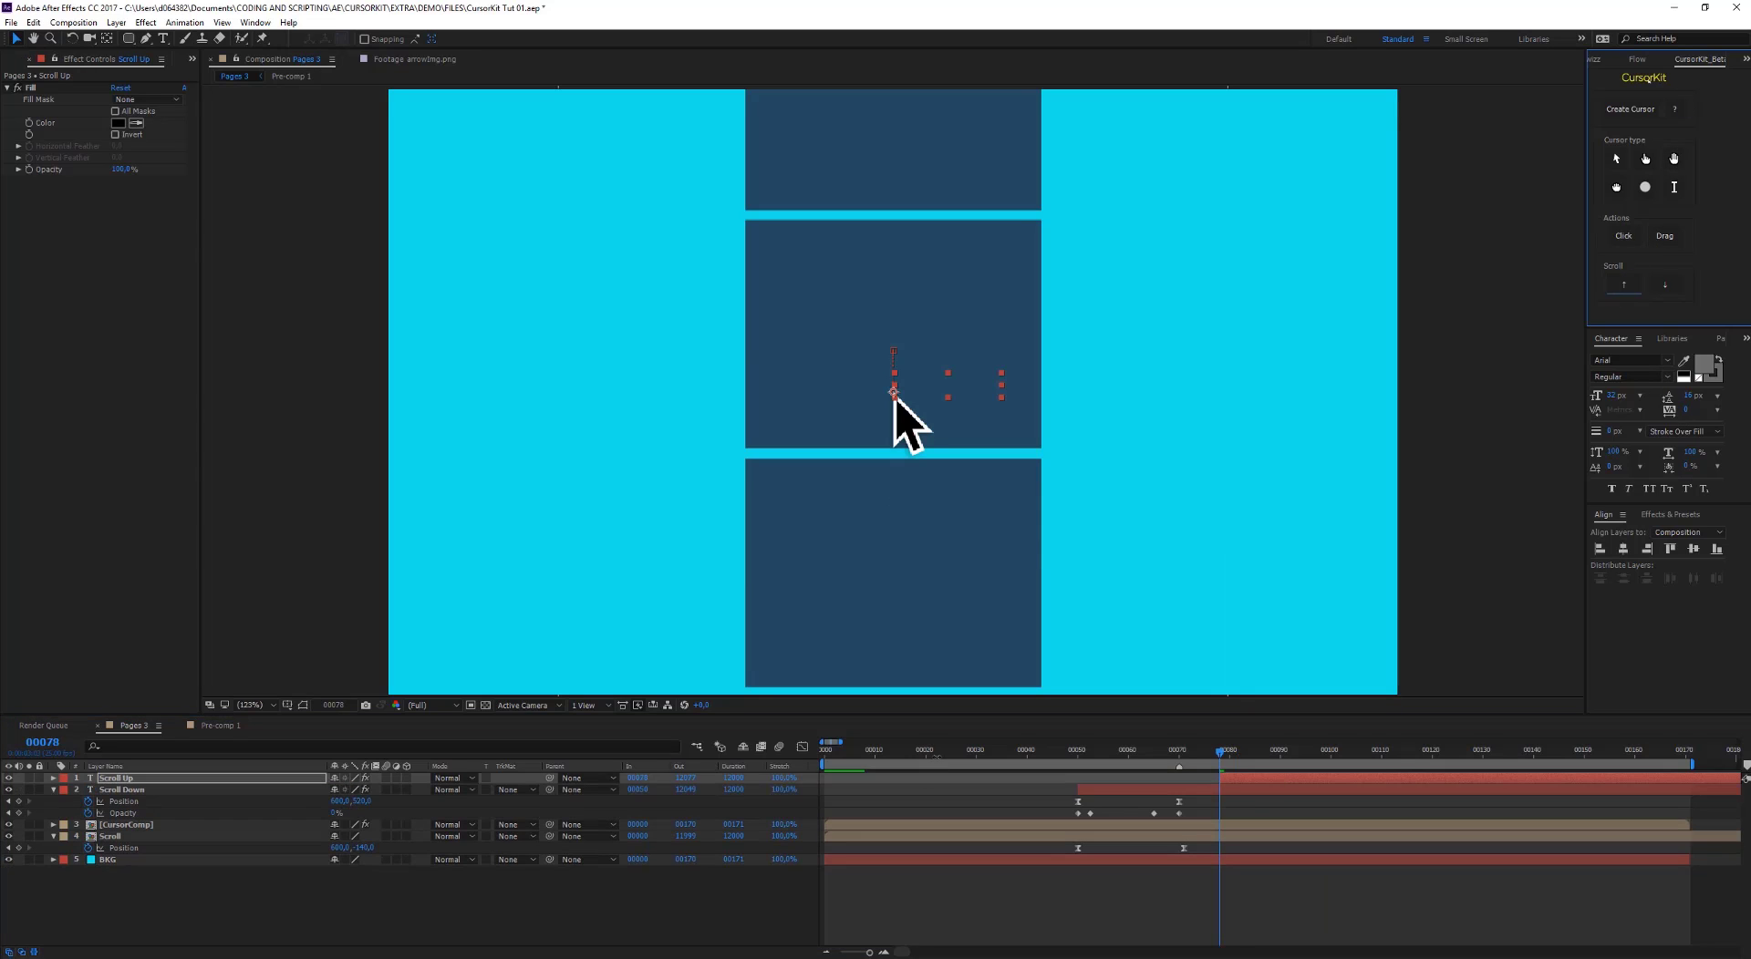
pyautogui.moveTo(1223, 761); pyautogui.dragTo(1234, 761)
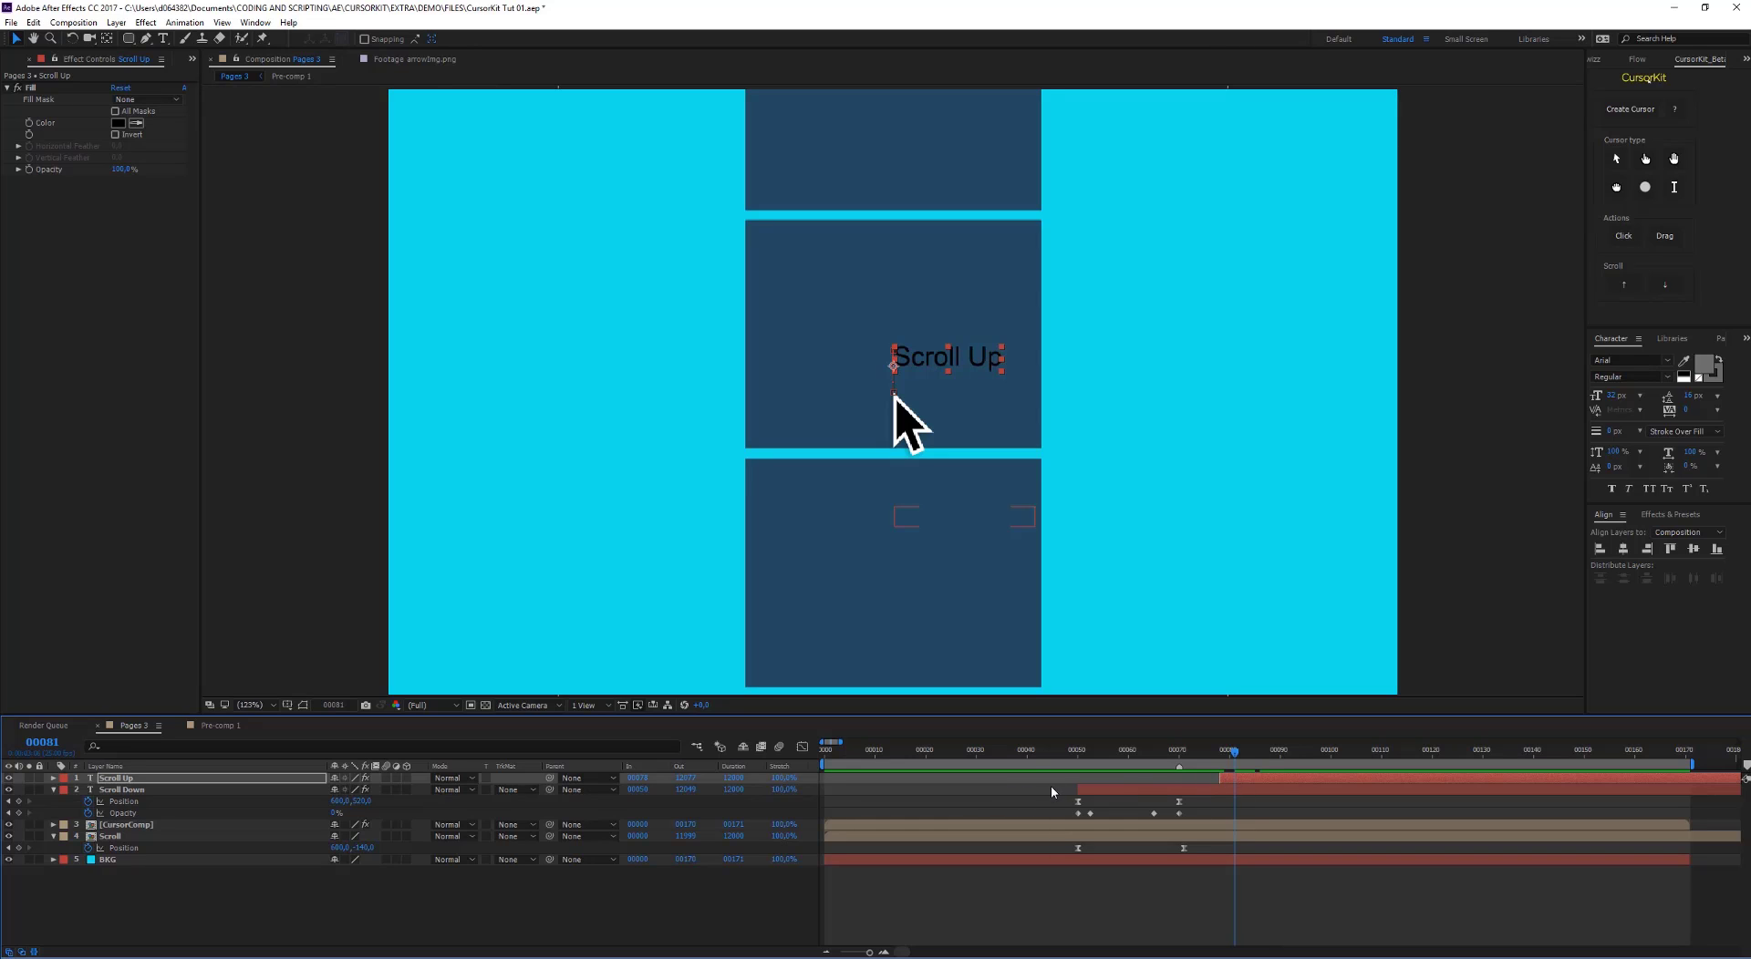
pyautogui.click(1085, 791)
pyautogui.click(1240, 778)
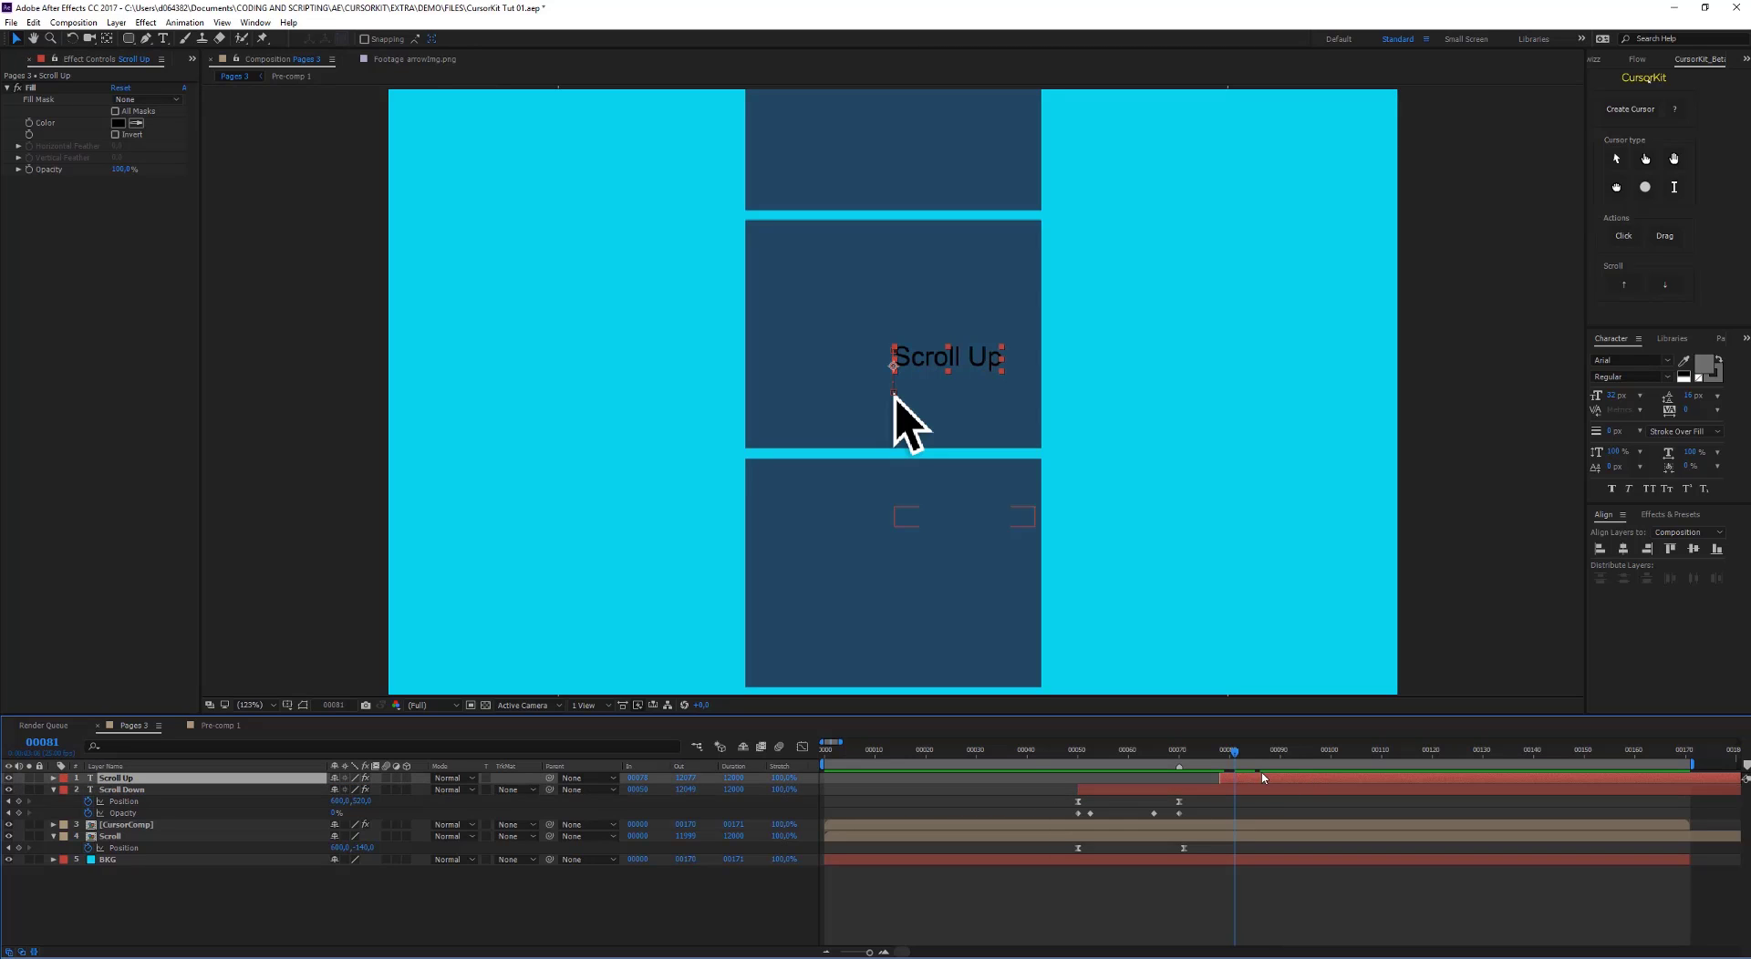
# Parent the Scroll Down layer to CursorComp and move the cursor at frame 63 to test that the text follows
pyautogui.moveTo(1234, 757); pyautogui.dragTo(1145, 769)
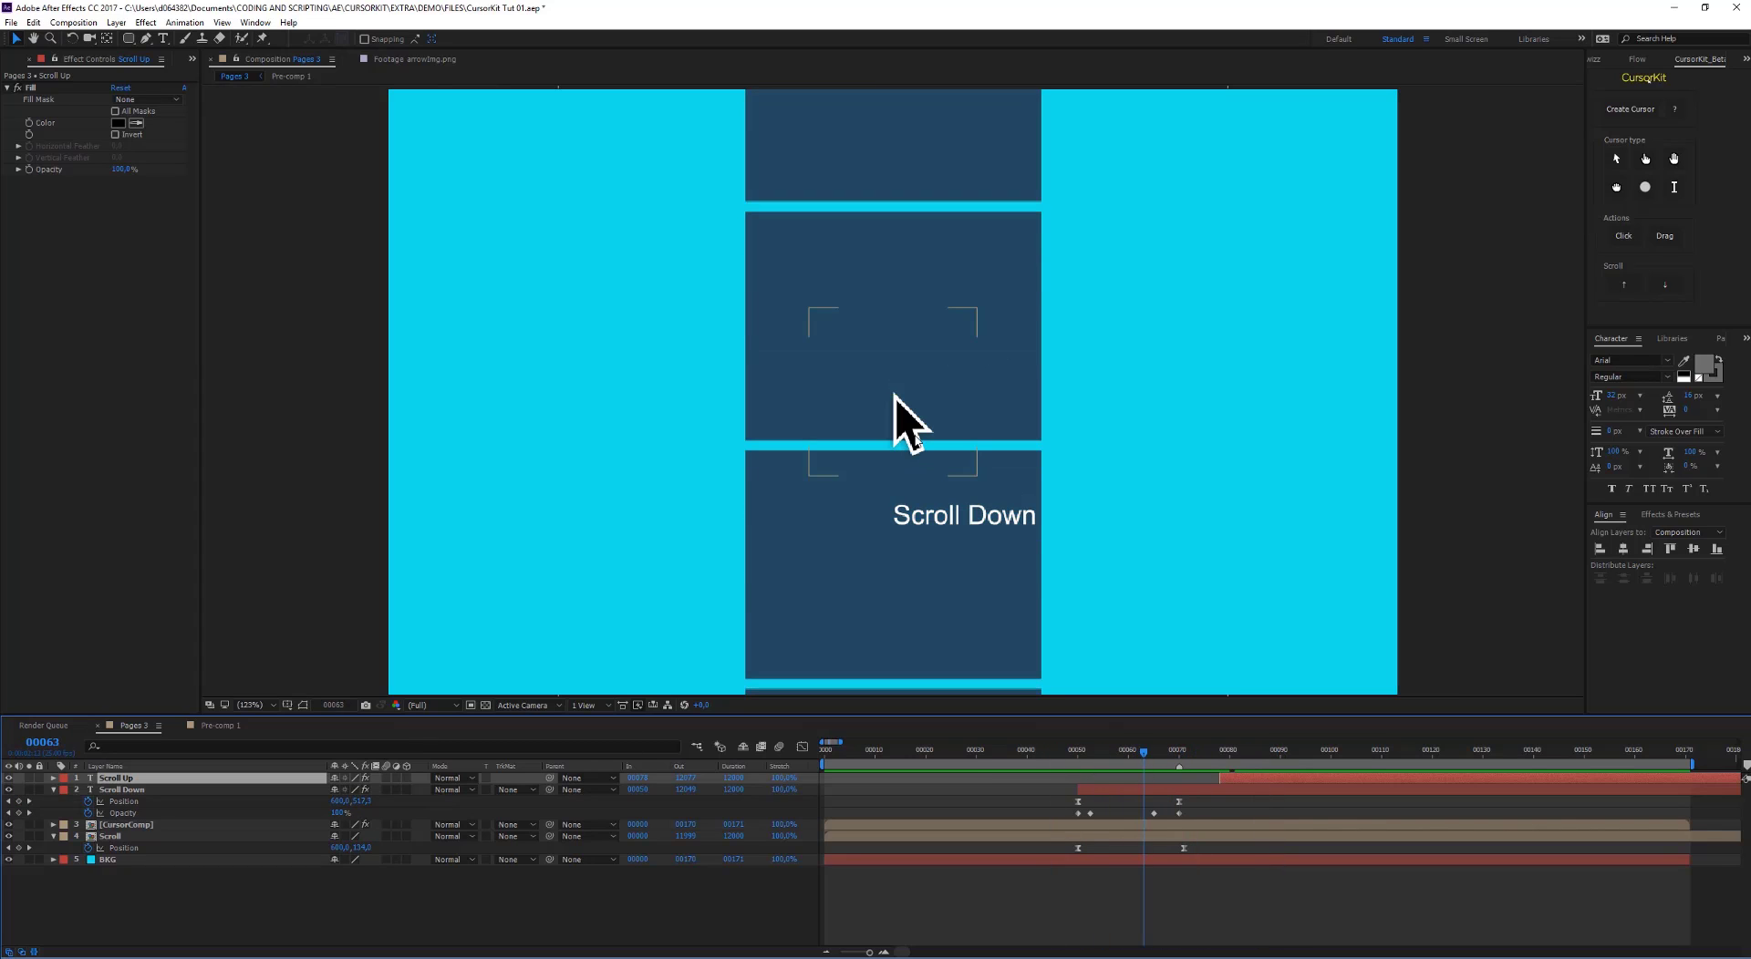
pyautogui.click(915, 438)
pyautogui.click(937, 508)
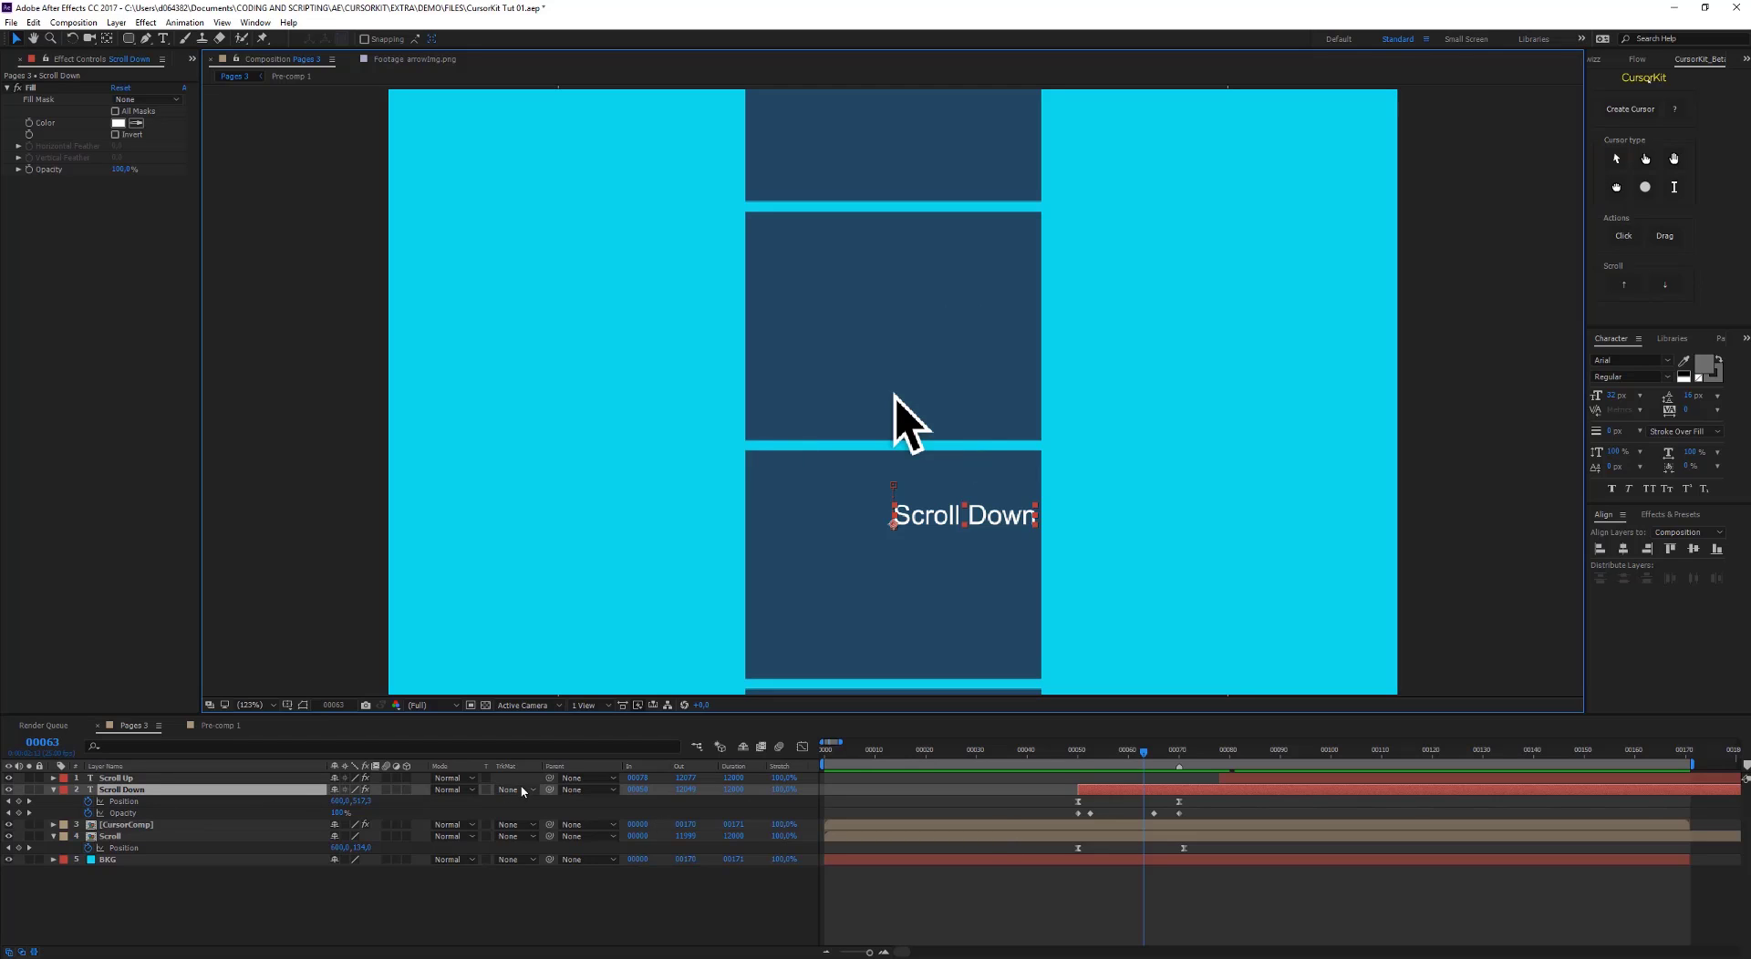
pyautogui.moveTo(549, 791); pyautogui.dragTo(160, 827)
pyautogui.click(161, 826)
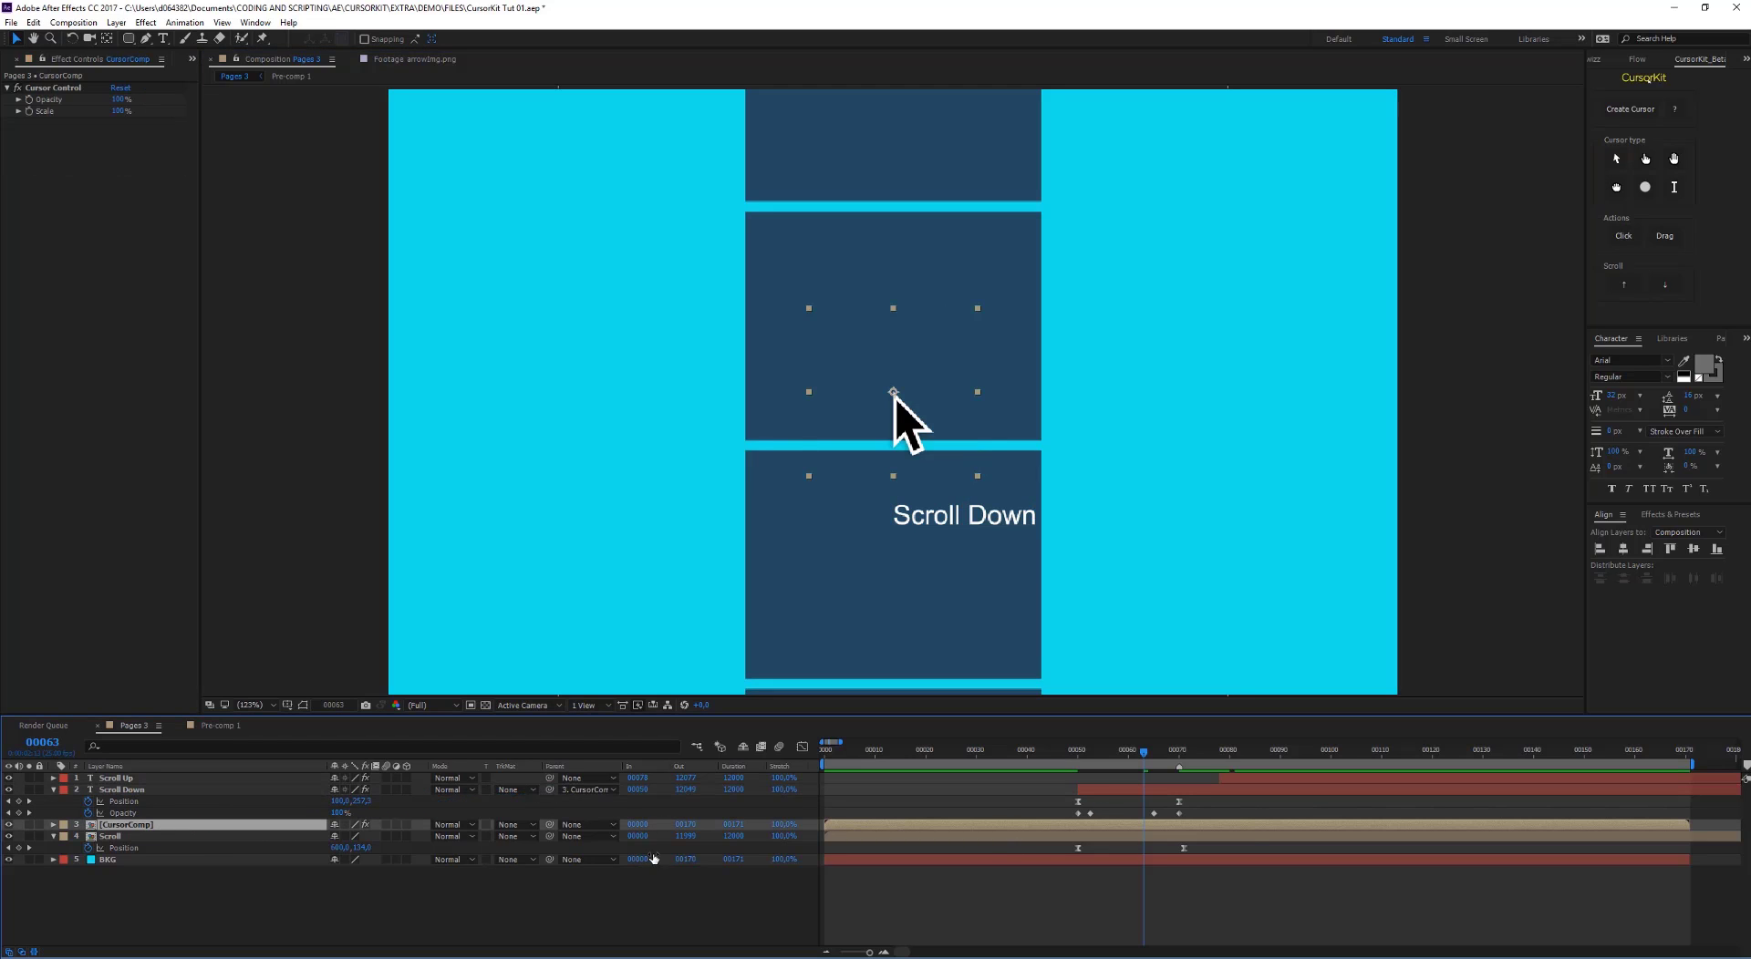
pyautogui.moveTo(913, 432); pyautogui.dragTo(1009, 553)
pyautogui.moveTo(949, 465); pyautogui.dragTo(899, 451)
# Try moving the Scroll Down text to the cursor's other side at frame 63, delete the added Position keyframe, and scrub the animation
pyautogui.moveTo(965, 513); pyautogui.dragTo(785, 507)
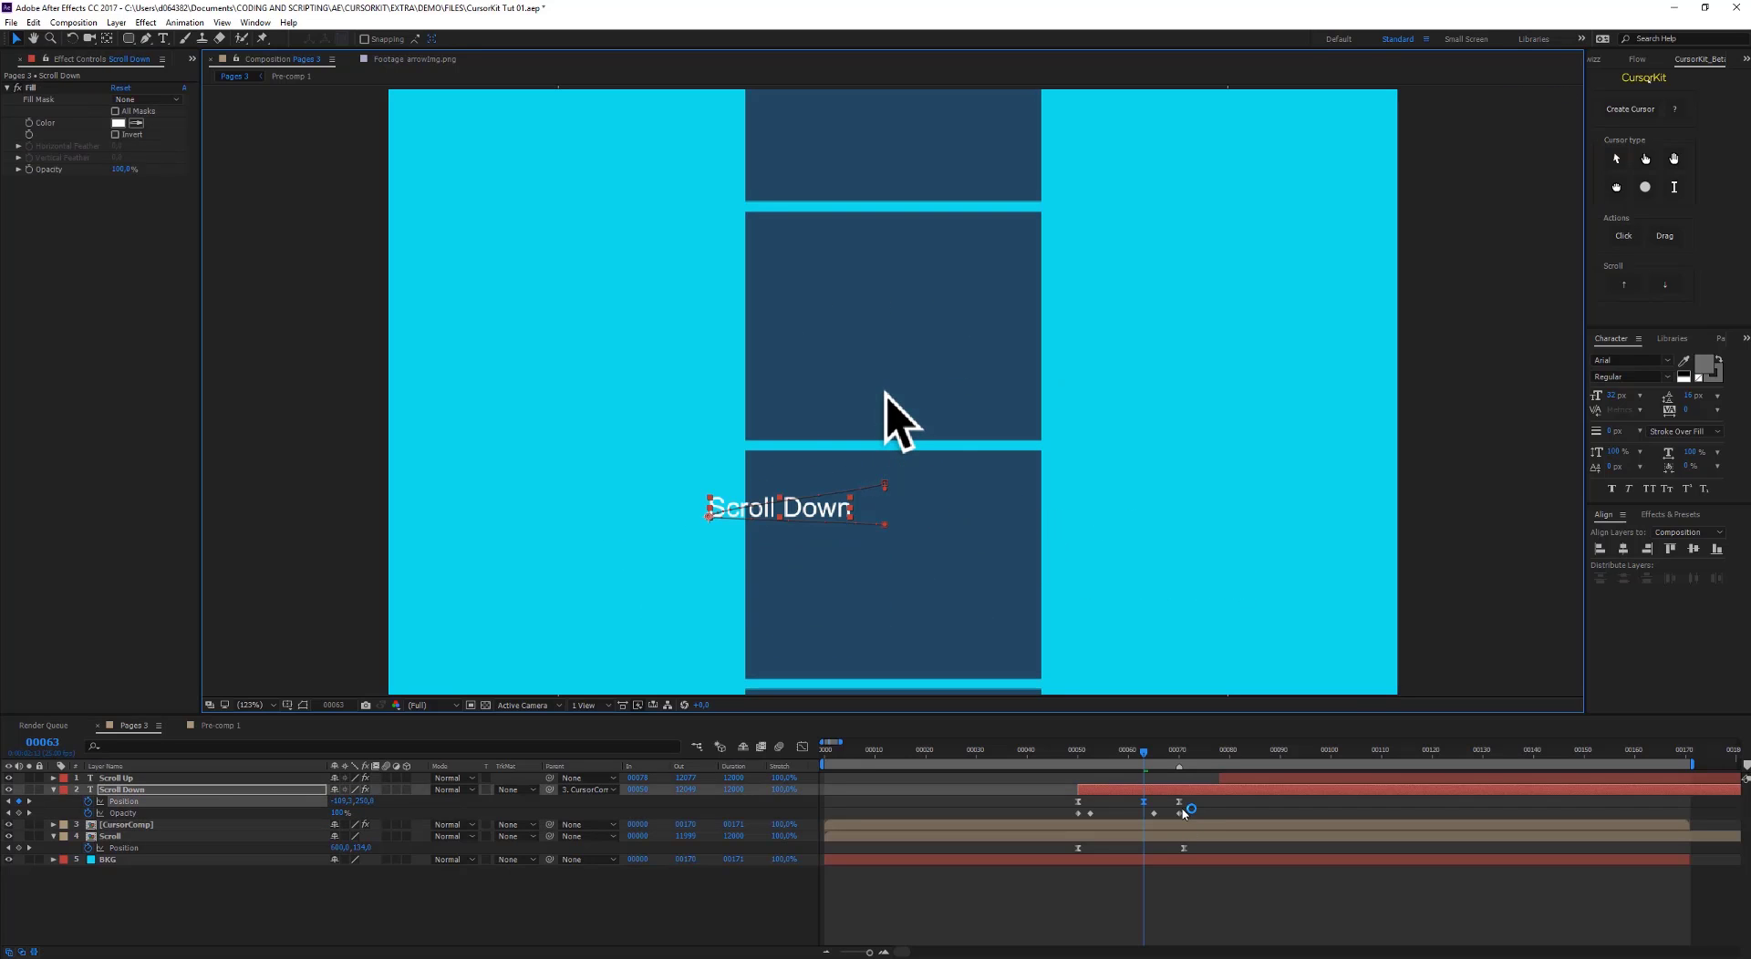
pyautogui.press('Delete')
pyautogui.click(1099, 790)
pyautogui.moveTo(1129, 759); pyautogui.dragTo(1172, 757)
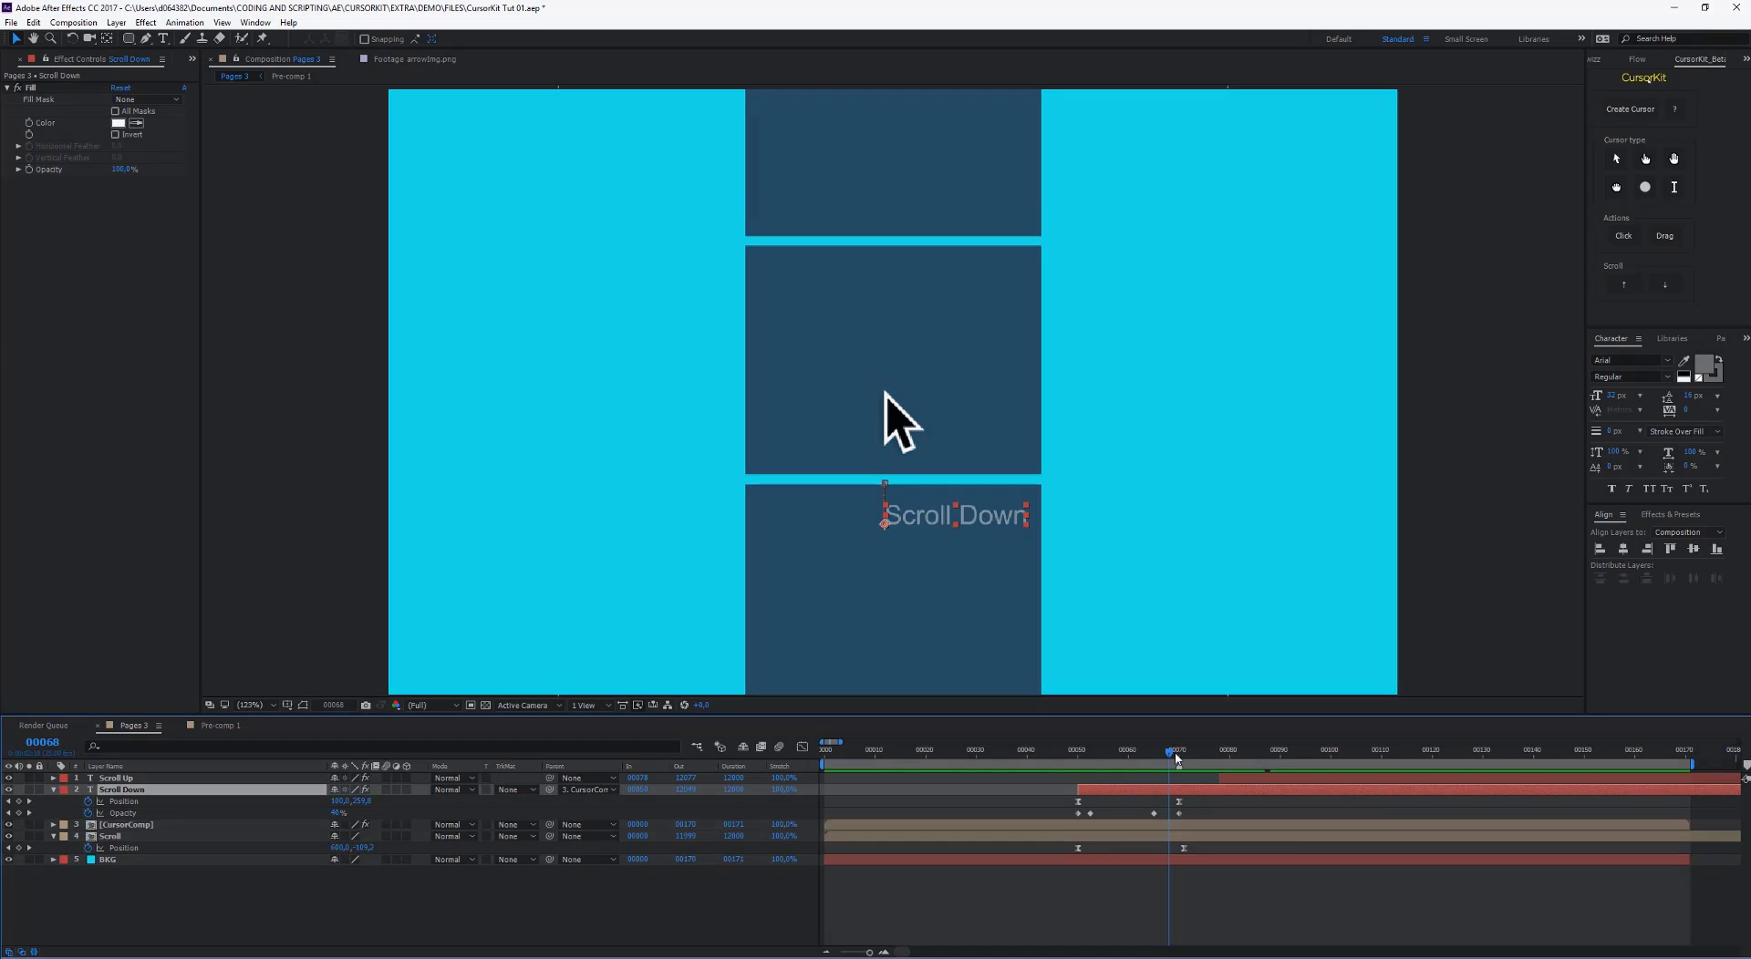